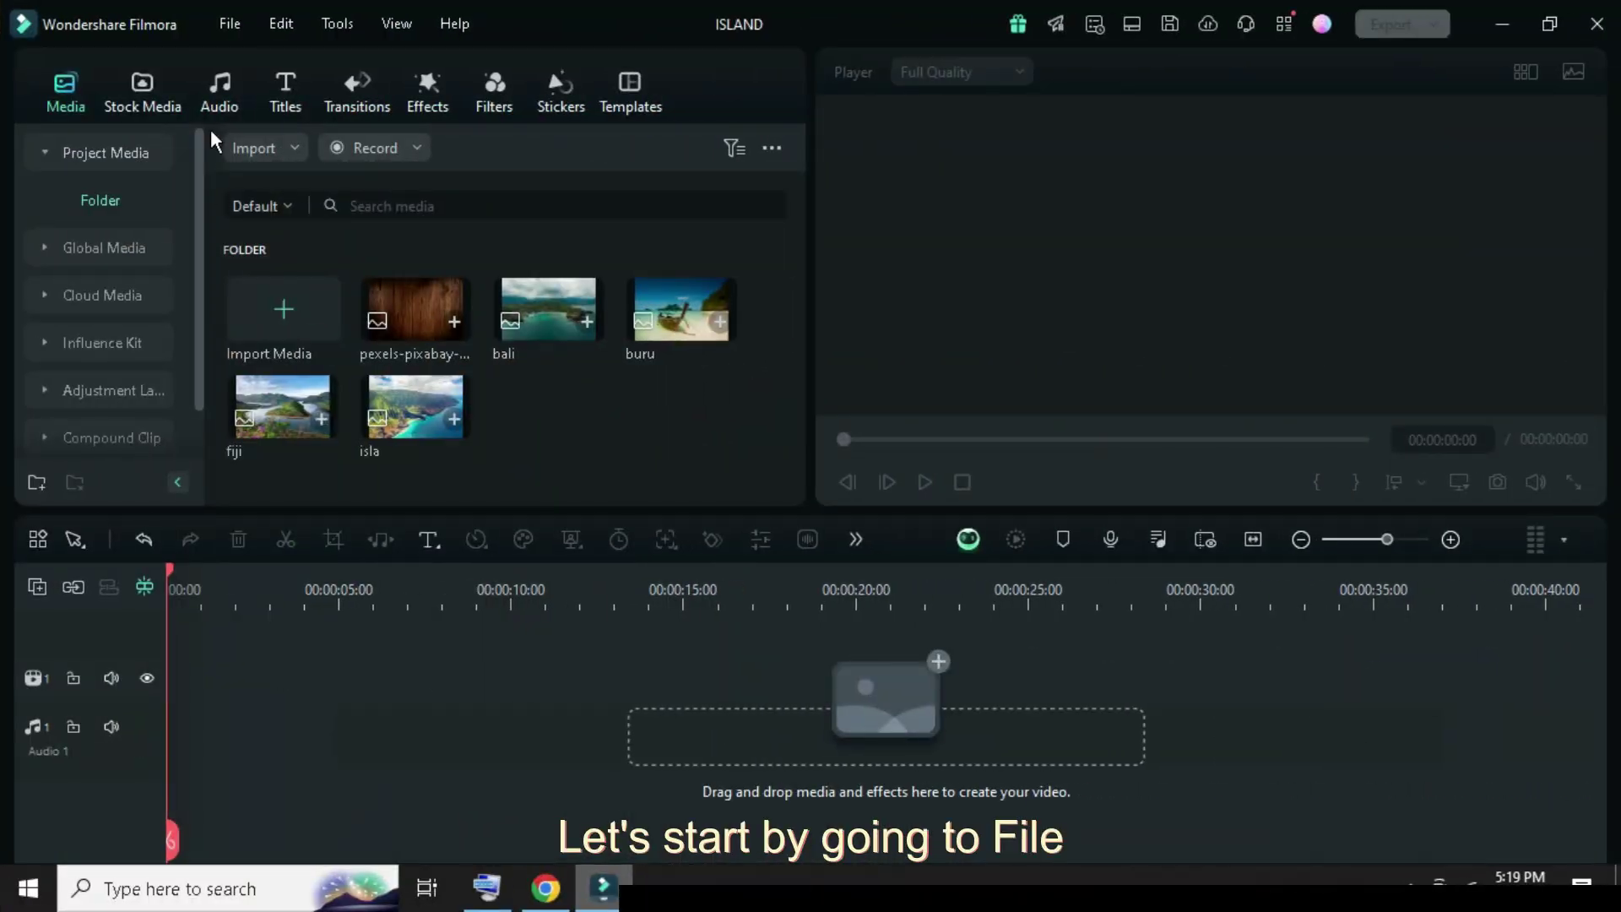
- Open Filmora's File menu from the empty ISLAND project editor
{"action": "left_click", "coordinate": [228, 26]}
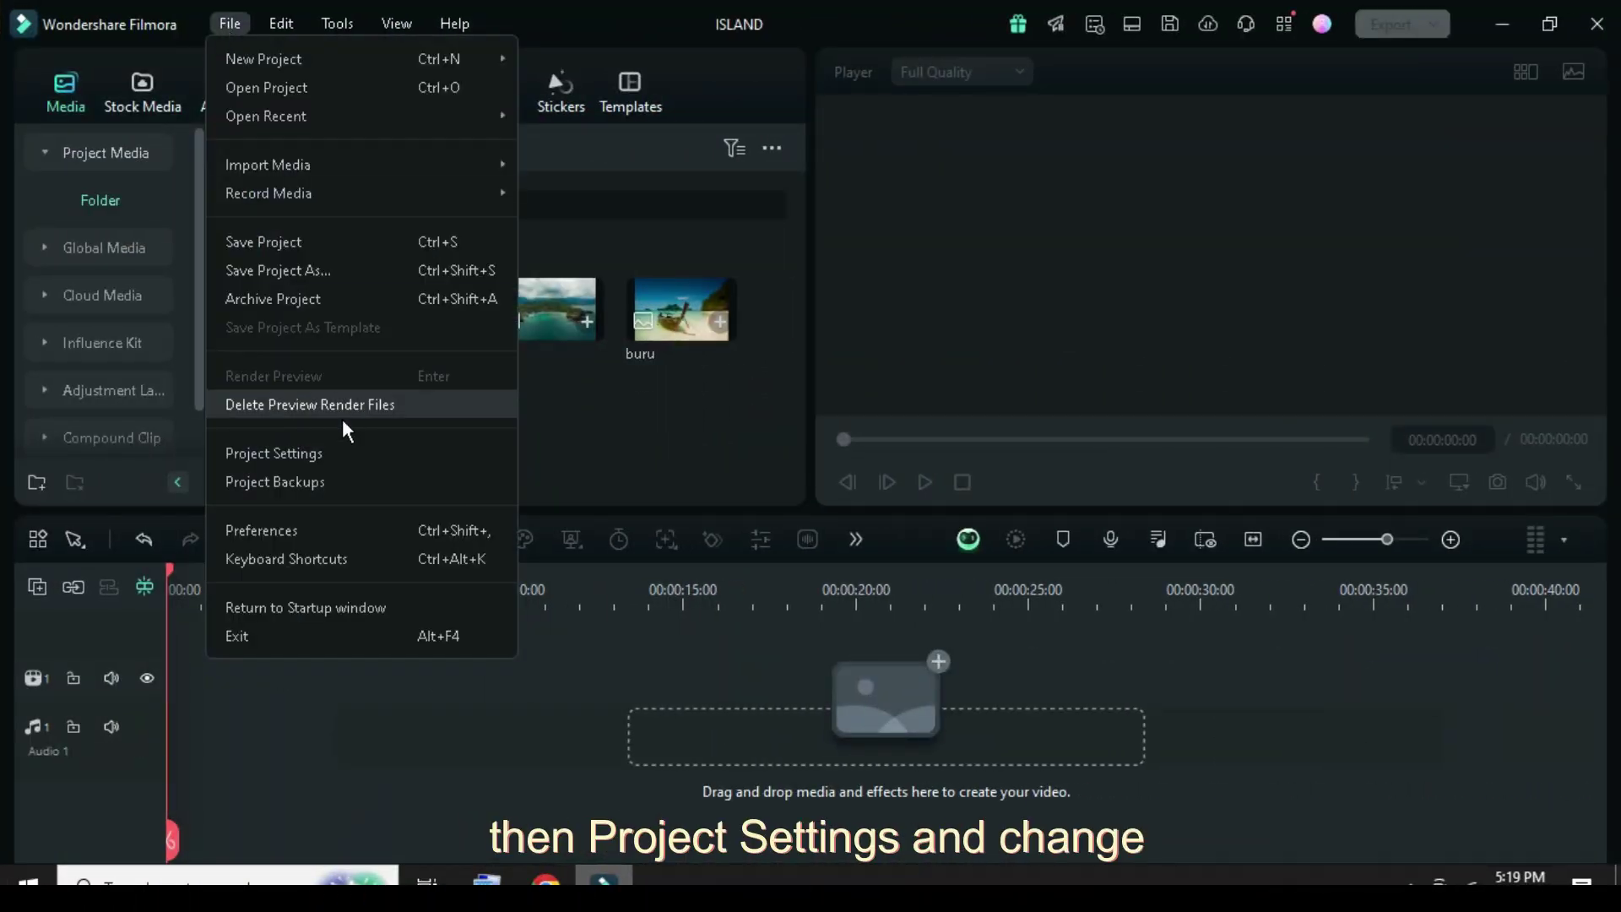
- Set the project aspect ratio to 1:1 (Instagram) in Project Settings
{"action": "left_click", "coordinate": [268, 453]}
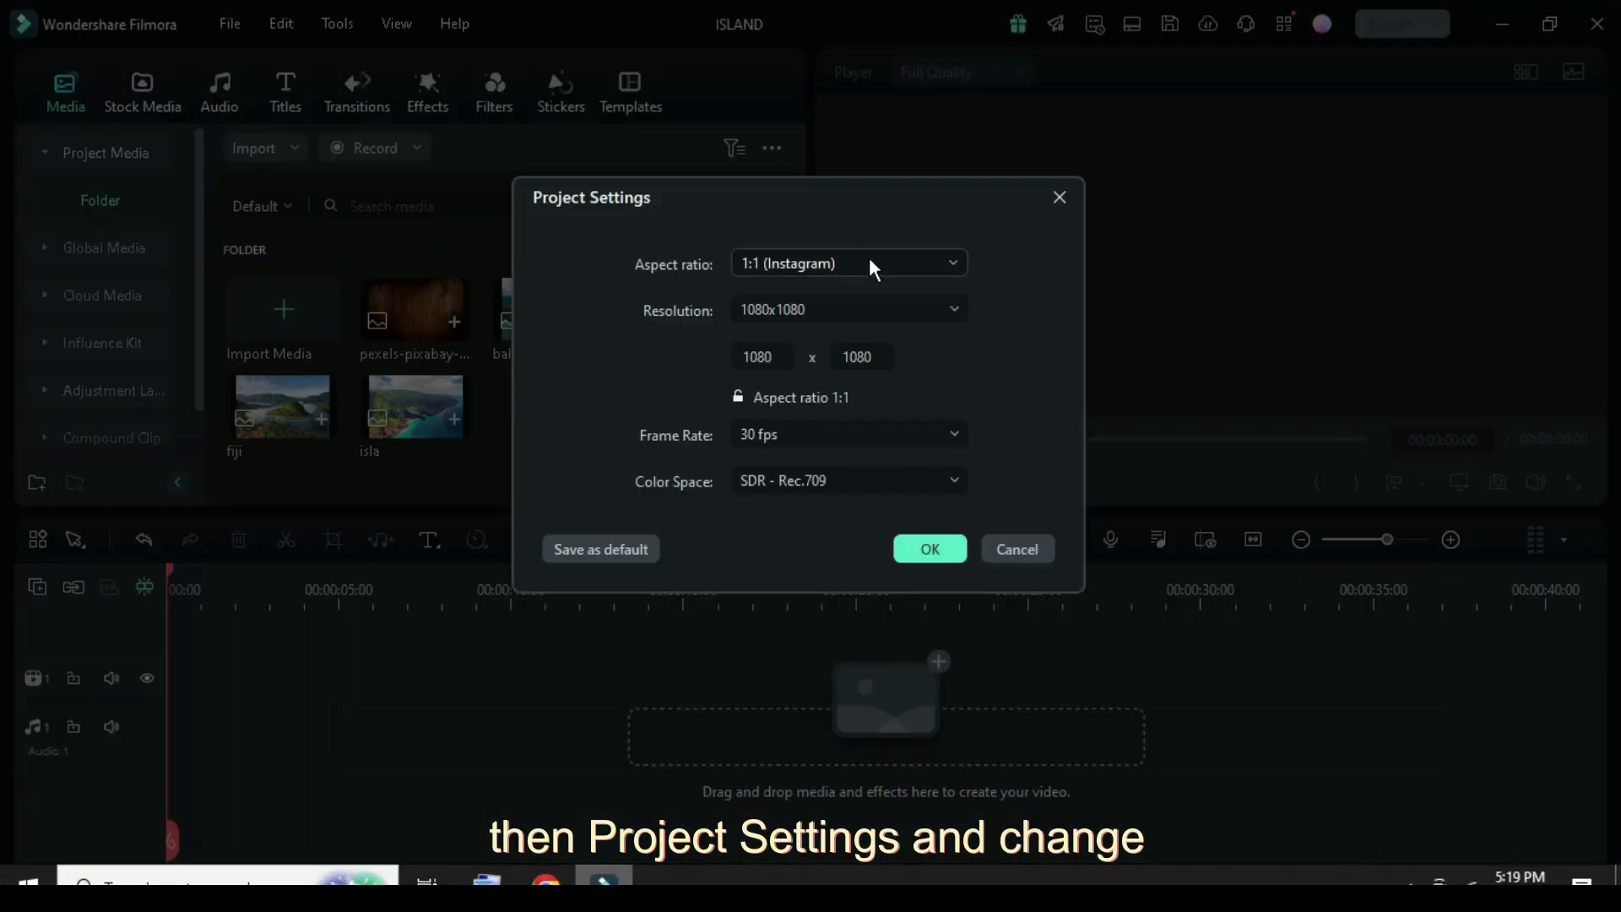
{"action": "left_click", "coordinate": [874, 268]}
{"action": "left_click", "coordinate": [793, 387]}
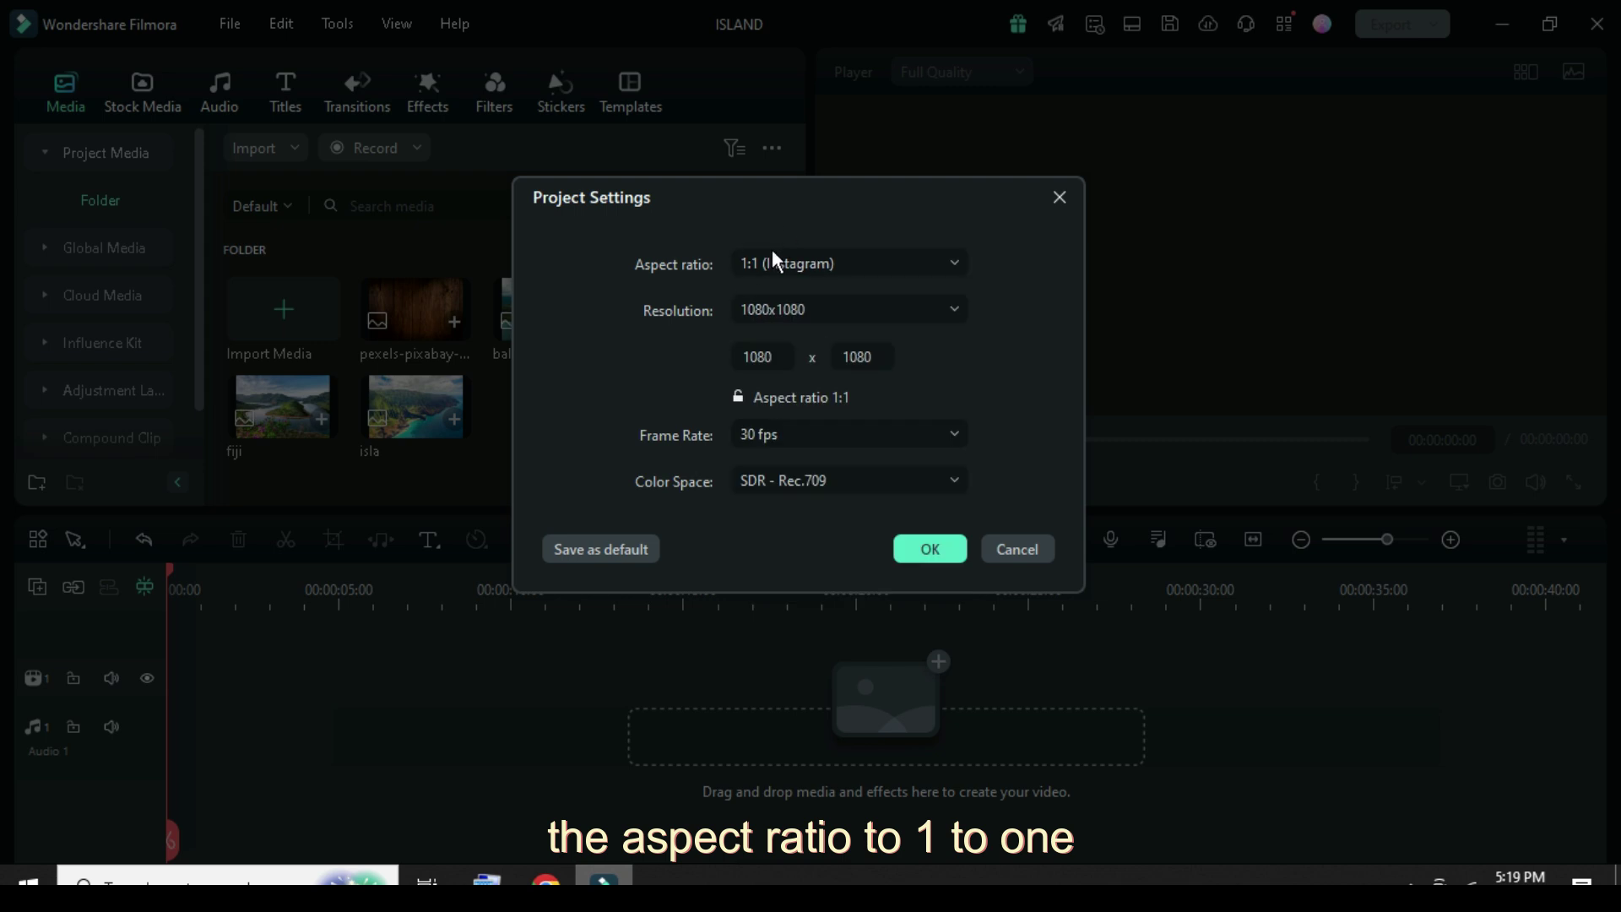
{"action": "left_click", "coordinate": [926, 548]}
- Add a White solid colour clip to the video track, enlarge the track, and crop it to fit
{"action": "left_click", "coordinate": [131, 105]}
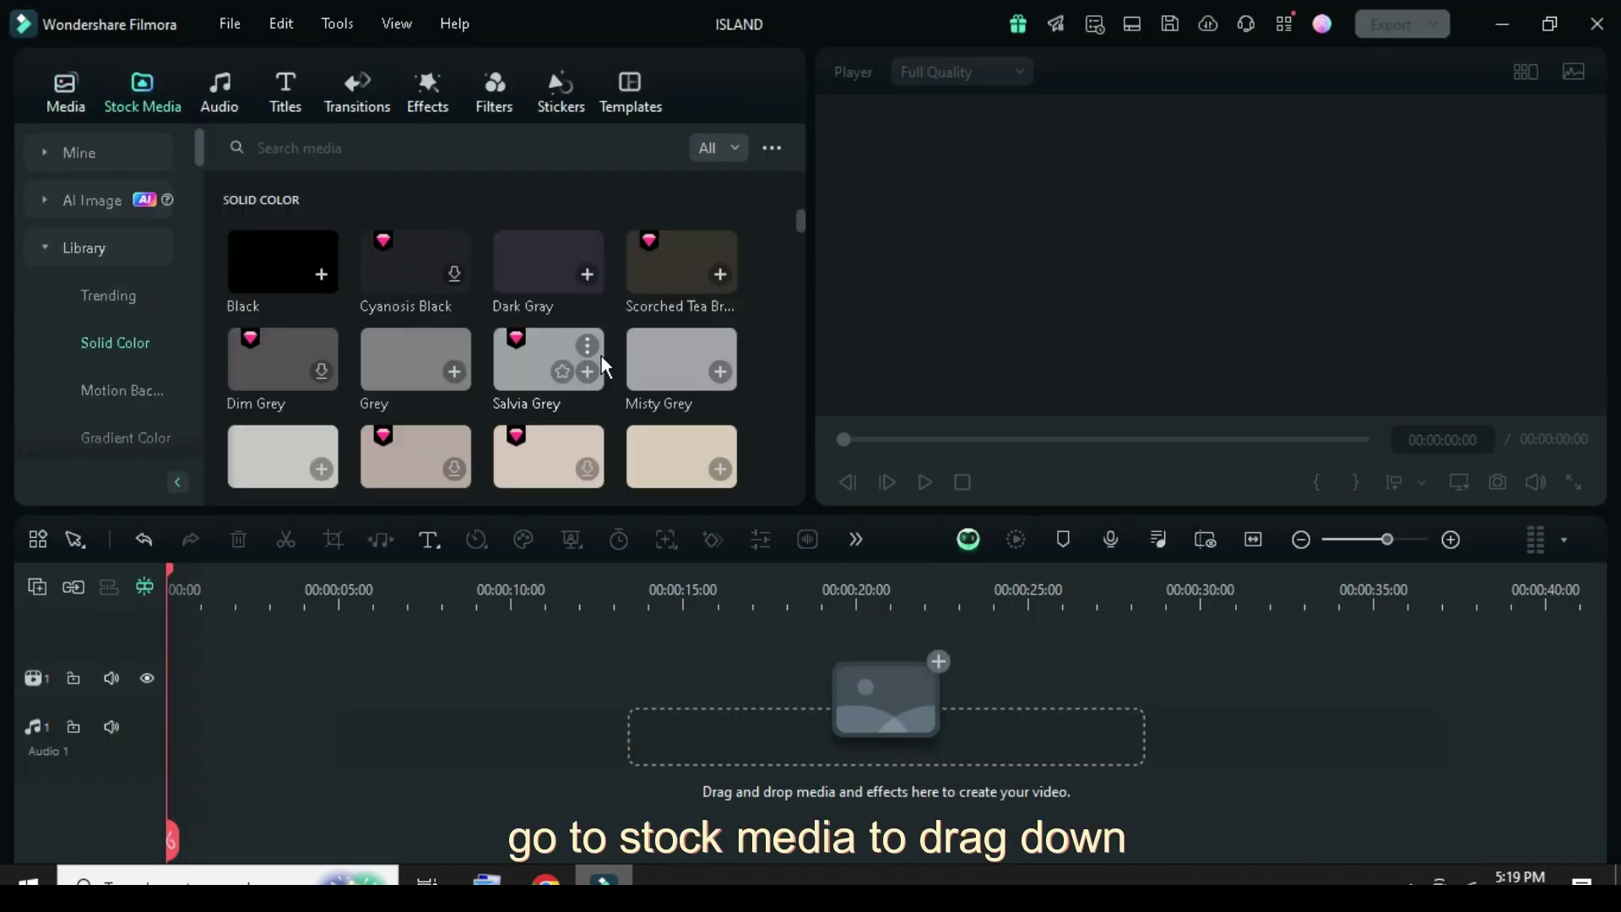
{"action": "scroll", "coordinate": [605, 366], "scroll_direction": "down", "scroll_amount": 2}
{"action": "left_click_drag", "start_coordinate": [667, 376], "coordinate": [214, 697]}
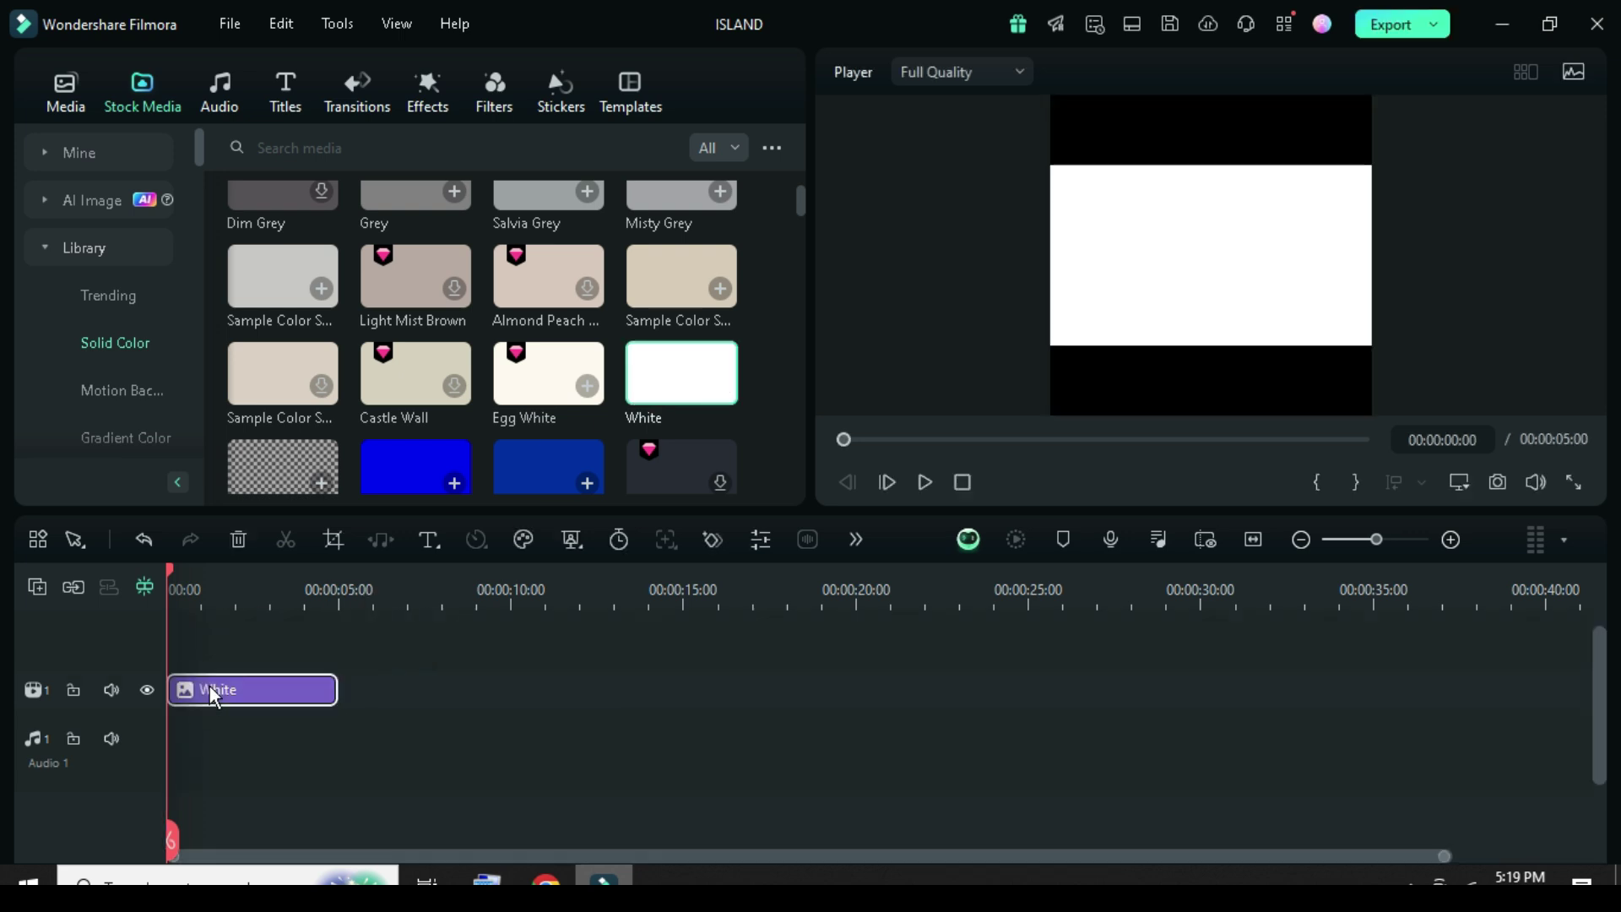
{"action": "left_click", "coordinate": [40, 589]}
{"action": "mouse_move", "coordinate": [109, 807]}
{"action": "left_click", "coordinate": [391, 834]}
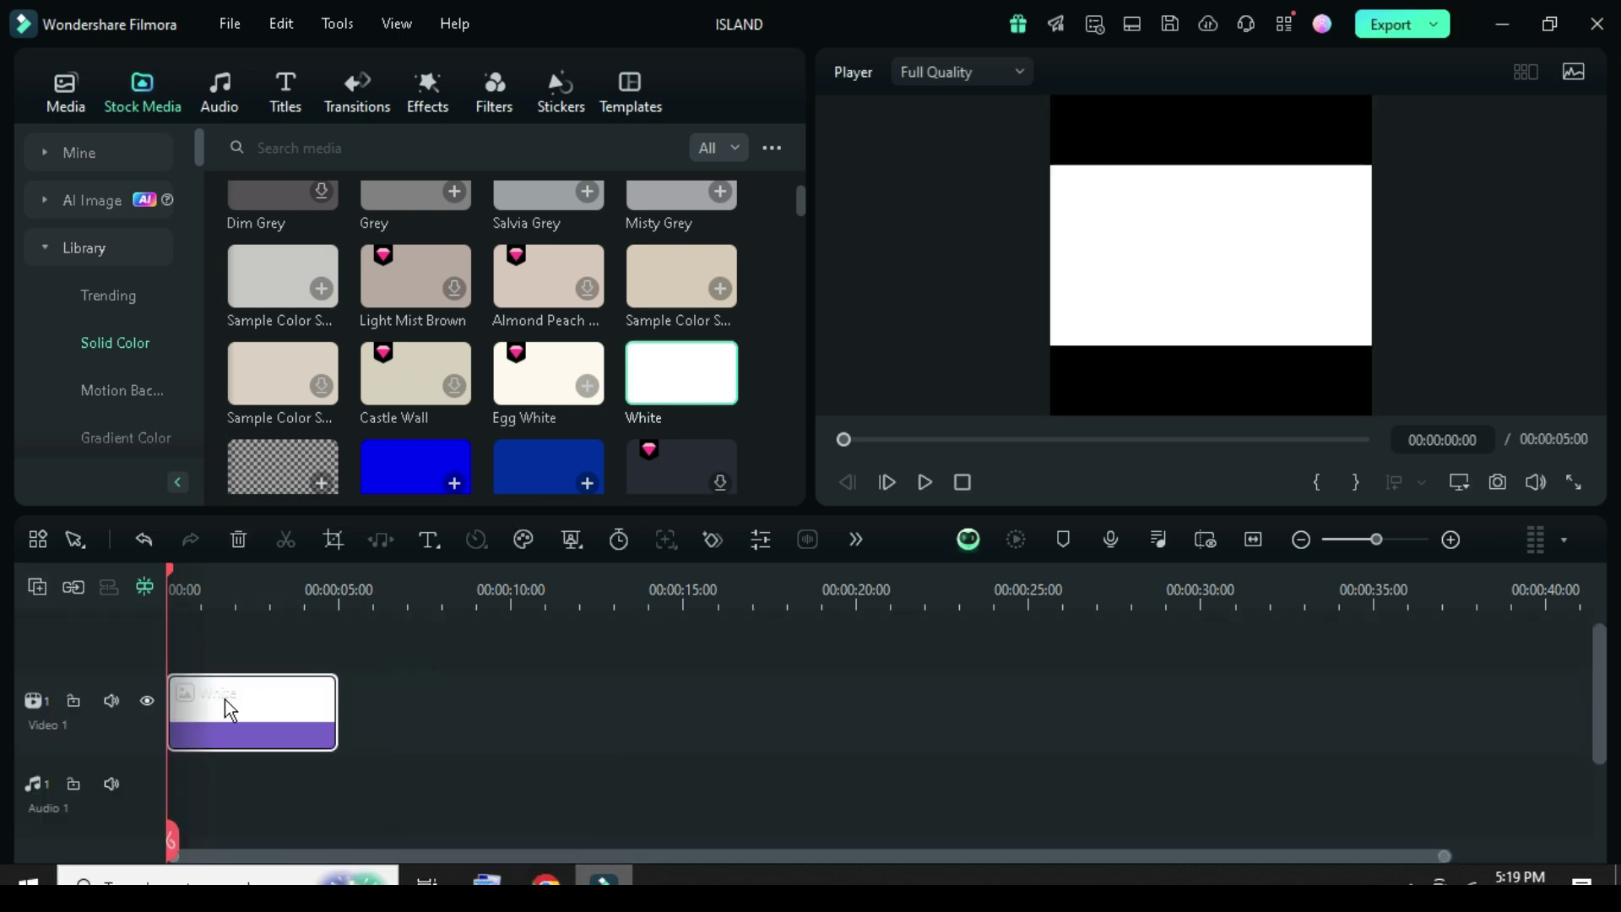
{"action": "right_click", "coordinate": [230, 709]}
{"action": "left_click", "coordinate": [259, 331]}
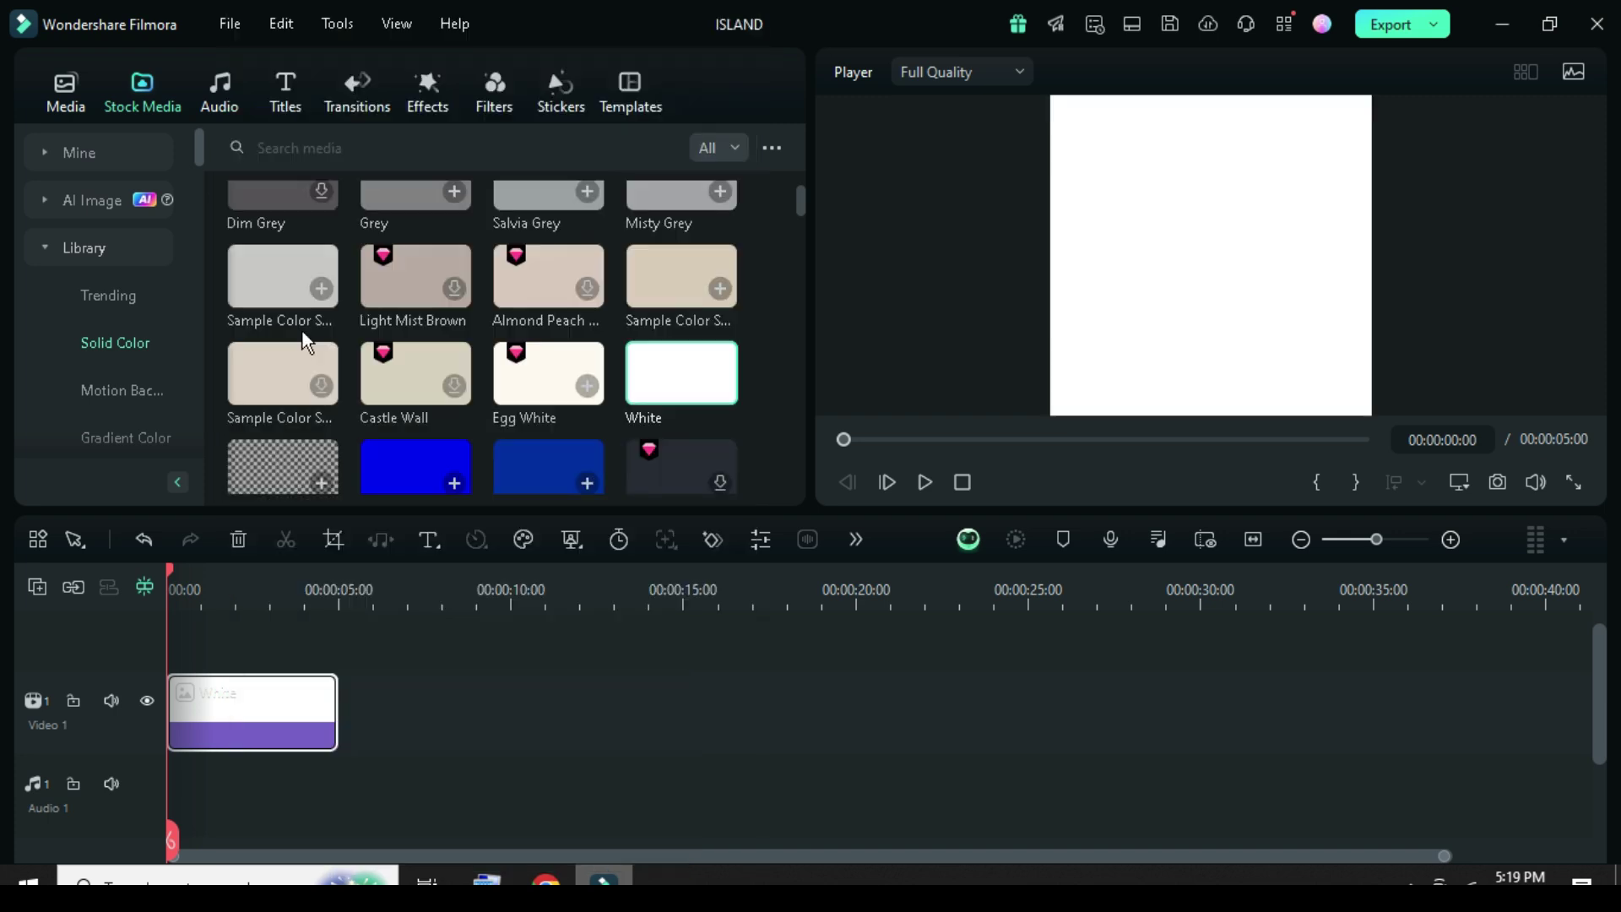
{"action": "left_click", "coordinate": [283, 85]}
- Add a Default Title above the white clip and give it a bright green fill in Advanced edit
{"action": "left_click_drag", "start_coordinate": [265, 277], "coordinate": [251, 701]}
{"action": "double_click", "coordinate": [251, 701]}
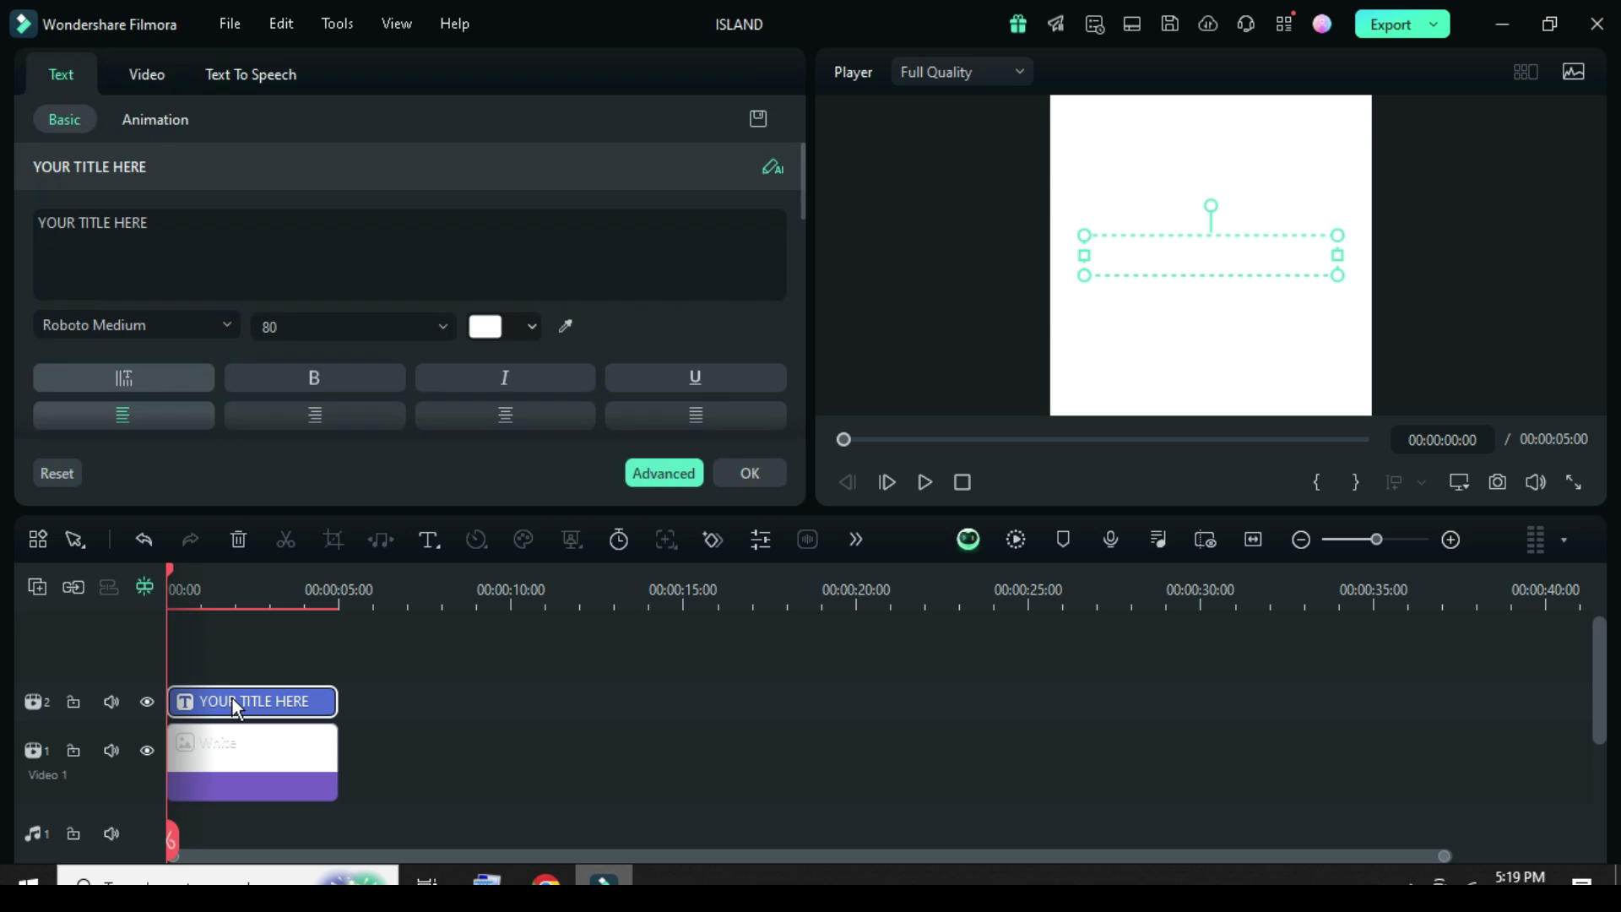
{"action": "left_click", "coordinate": [660, 474]}
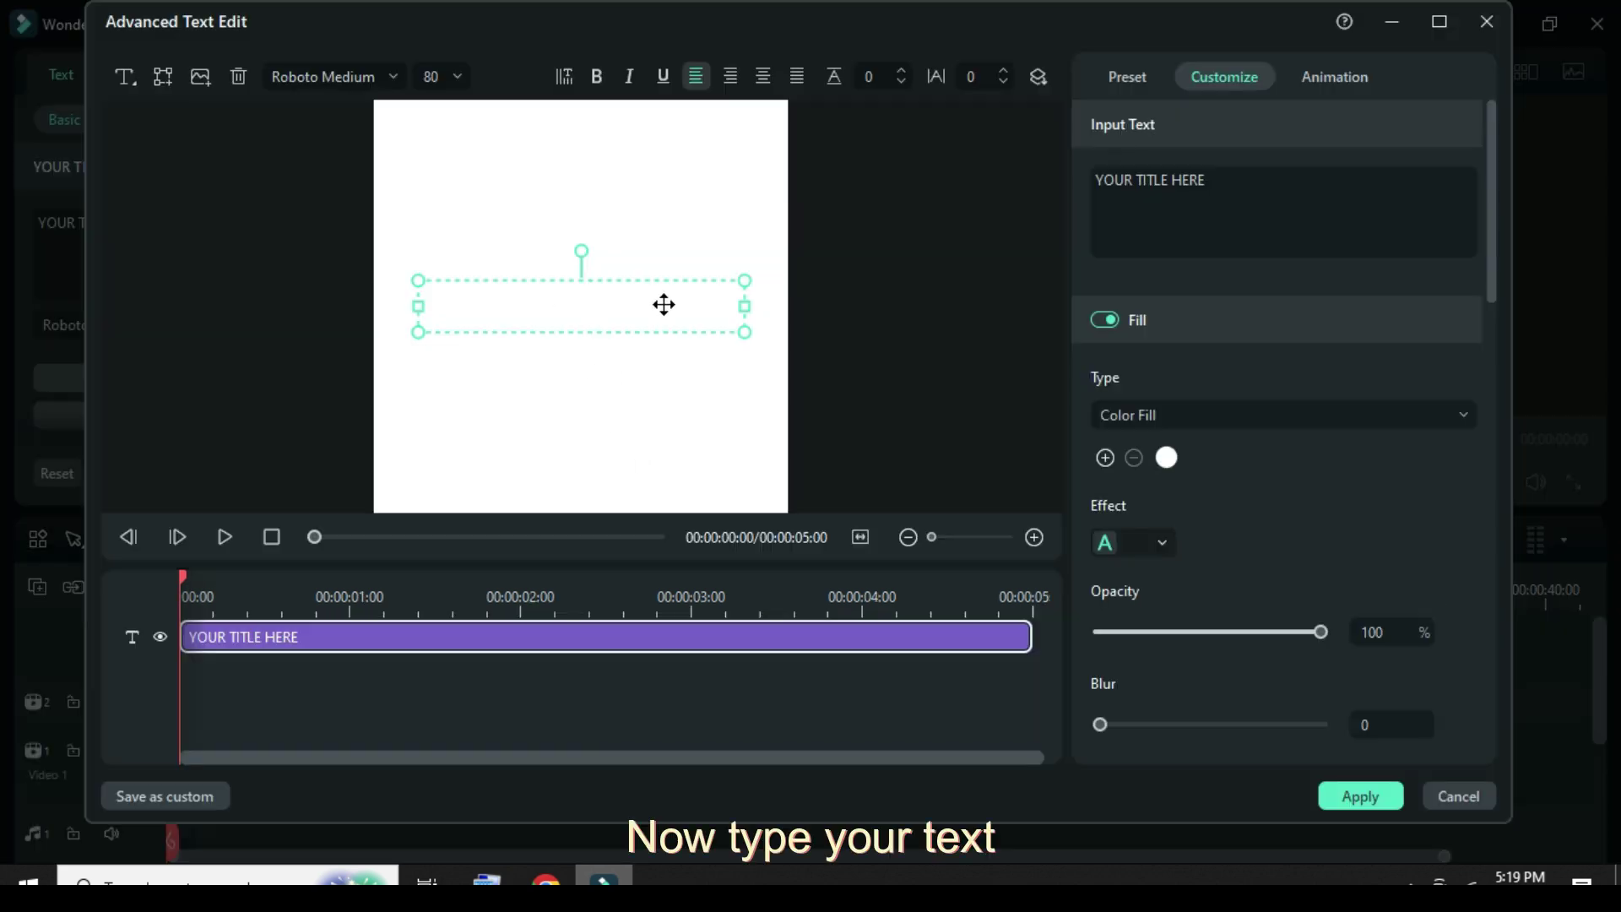
{"action": "left_click", "coordinate": [1166, 457]}
{"action": "left_click", "coordinate": [1207, 696]}
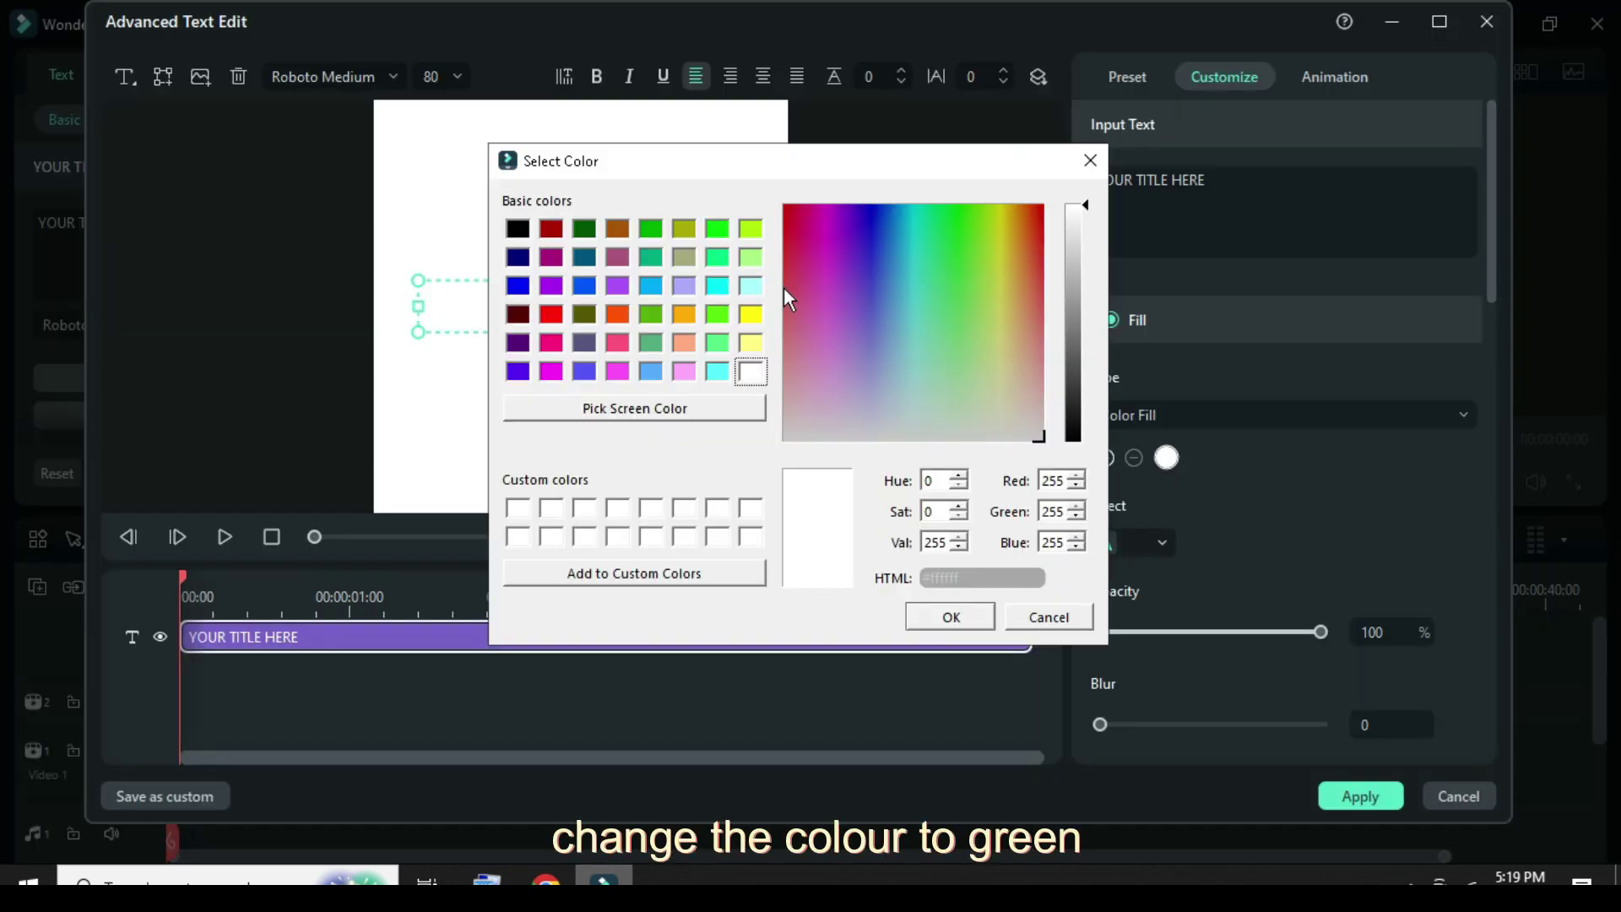
{"action": "left_click", "coordinate": [722, 232]}
{"action": "left_click", "coordinate": [948, 618]}
- Replace the placeholder with 'BALI ISLAND', centre-align it, and move it to the top centre
{"action": "double_click", "coordinate": [650, 309]}
{"action": "left_click", "coordinate": [625, 307]}
{"action": "left_click_drag", "start_coordinate": [419, 309], "coordinate": [742, 315]}
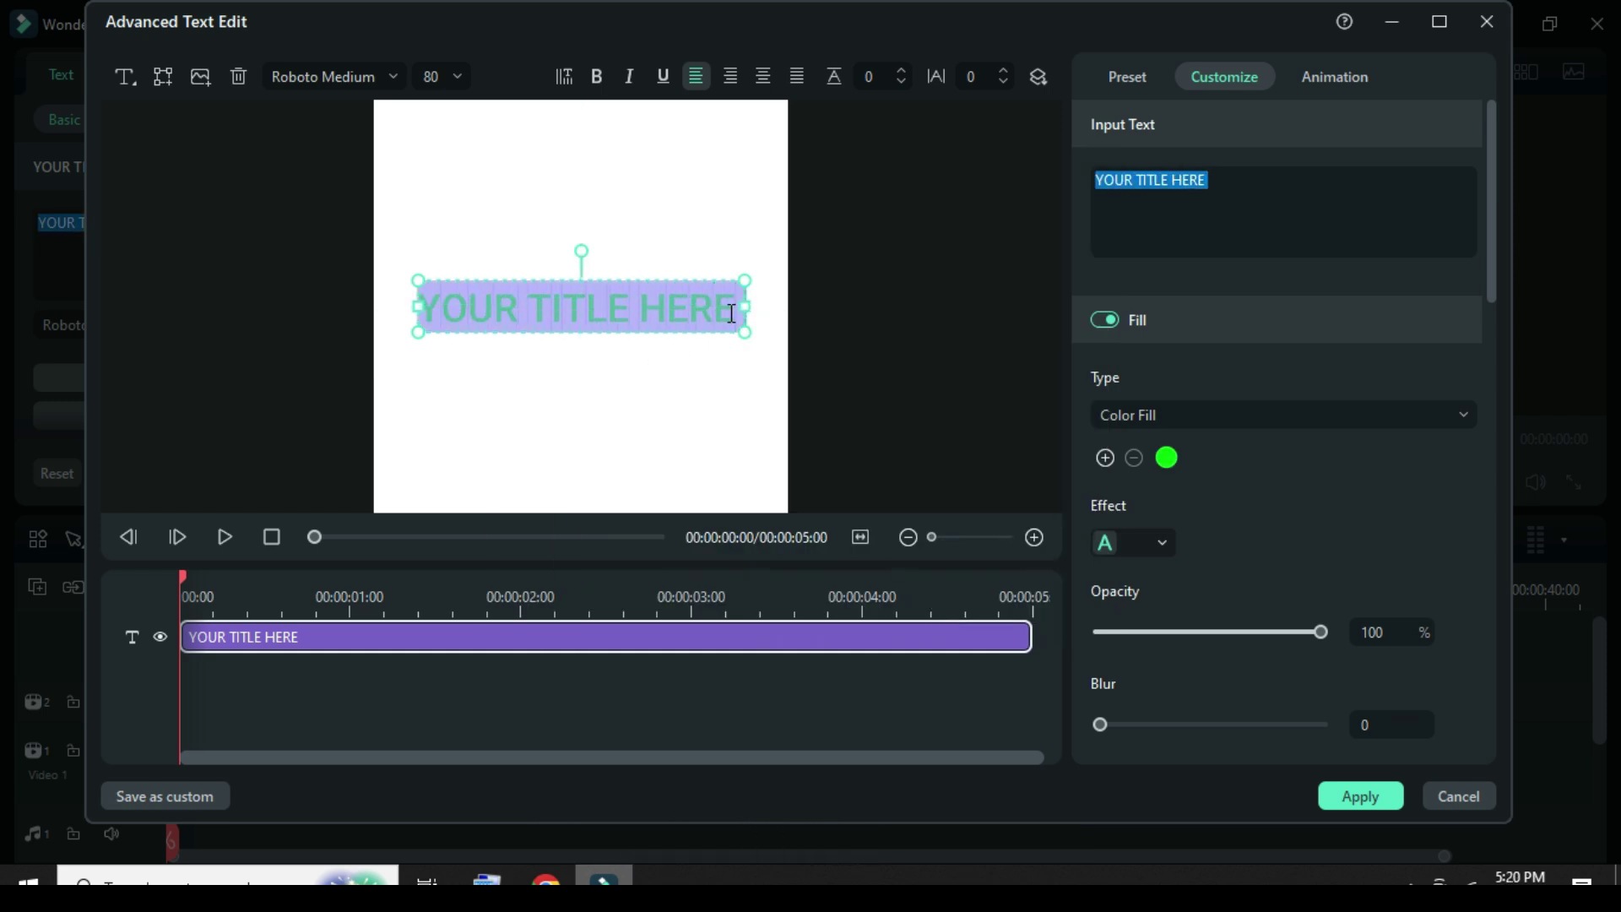
{"action": "type", "text": "BALI"}
{"action": "type", "text": " ISLA"}
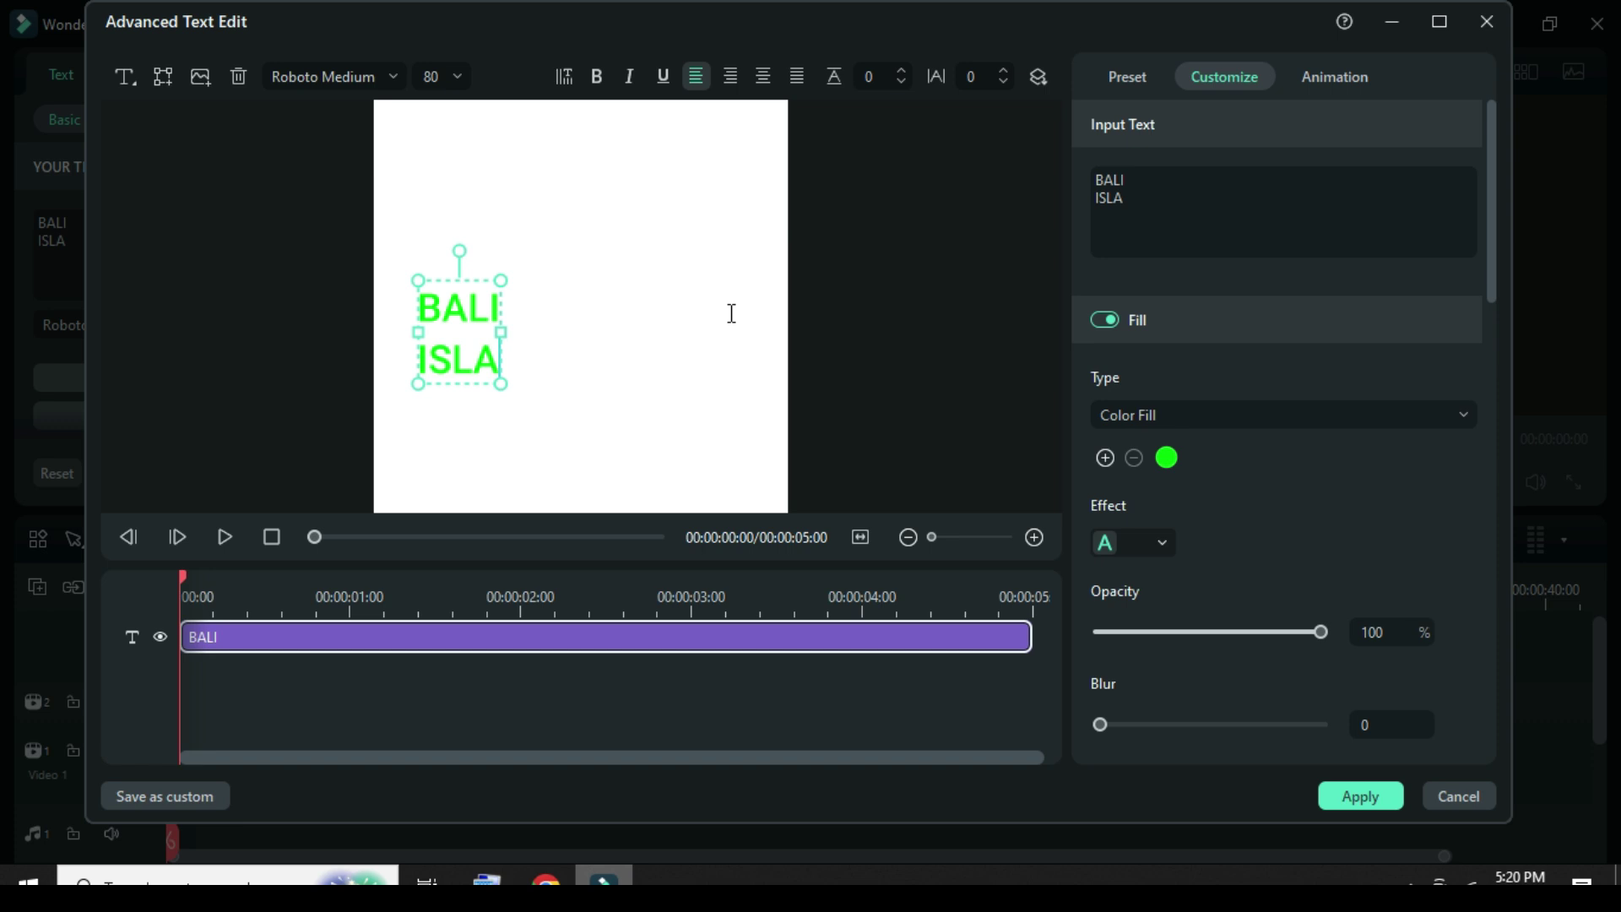
{"action": "type", "text": "ND"}
{"action": "left_click", "coordinate": [763, 76]}
{"action": "left_click_drag", "start_coordinate": [471, 332], "coordinate": [599, 228]}
{"action": "scroll", "coordinate": [902, 84], "scroll_direction": "down", "scroll_amount": 7}
{"action": "scroll", "coordinate": [898, 83], "scroll_direction": "down", "scroll_amount": 2}
- Apply the Rubik ExtraBold font to the title and enlarge it
{"action": "left_click", "coordinate": [333, 76]}
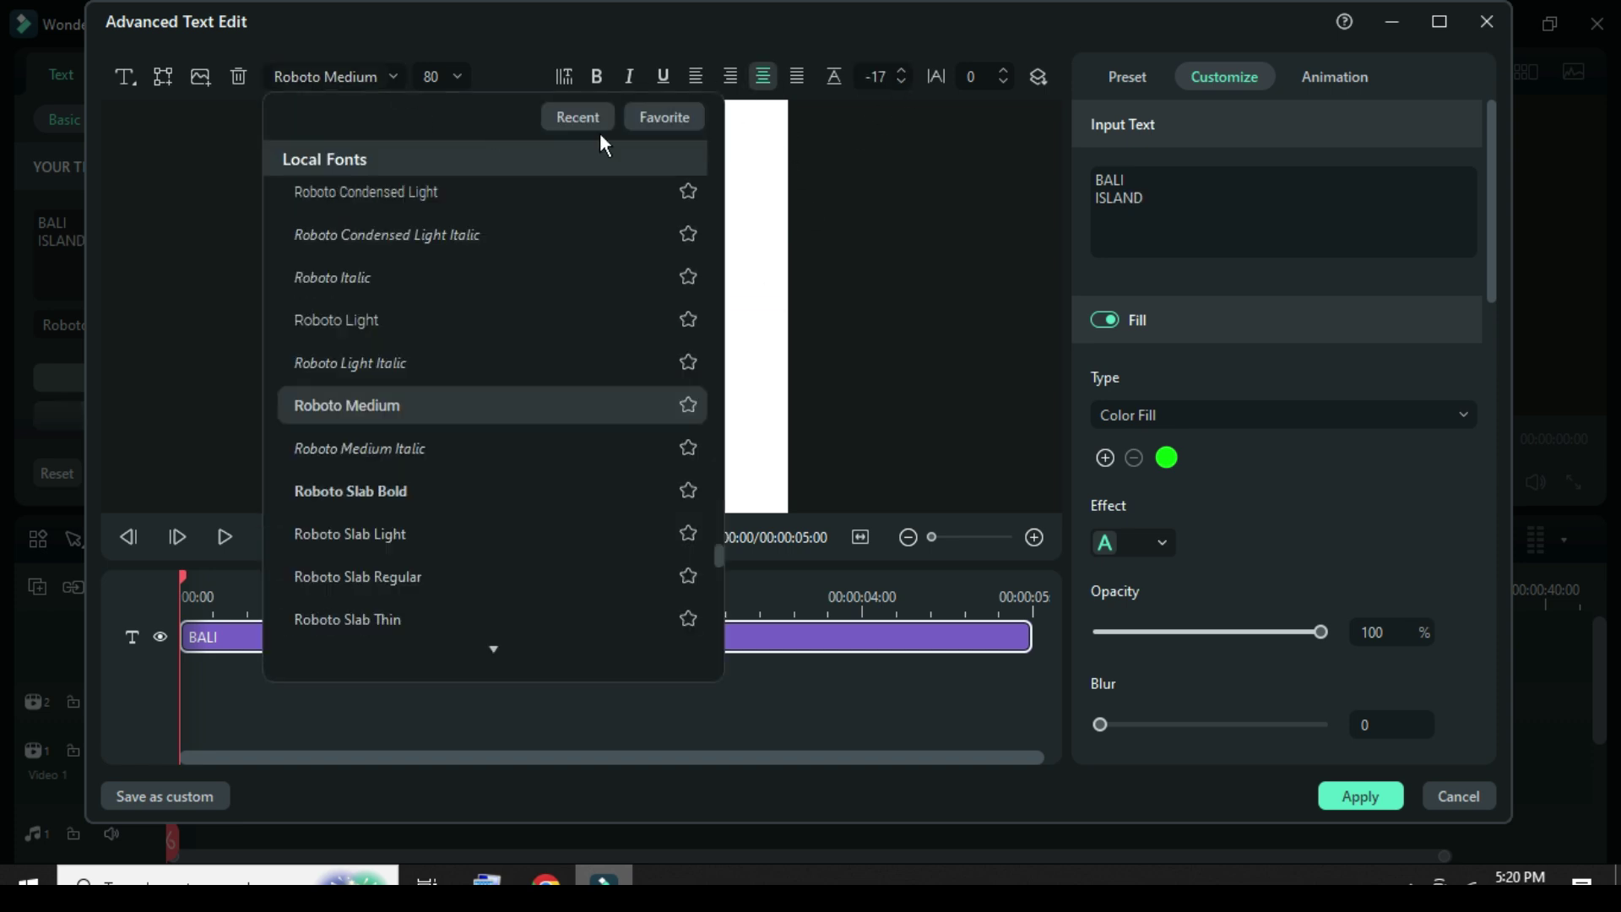
{"action": "left_click", "coordinate": [663, 115]}
{"action": "left_click", "coordinate": [368, 248]}
{"action": "left_click_drag", "start_coordinate": [503, 269], "coordinate": [463, 322]}
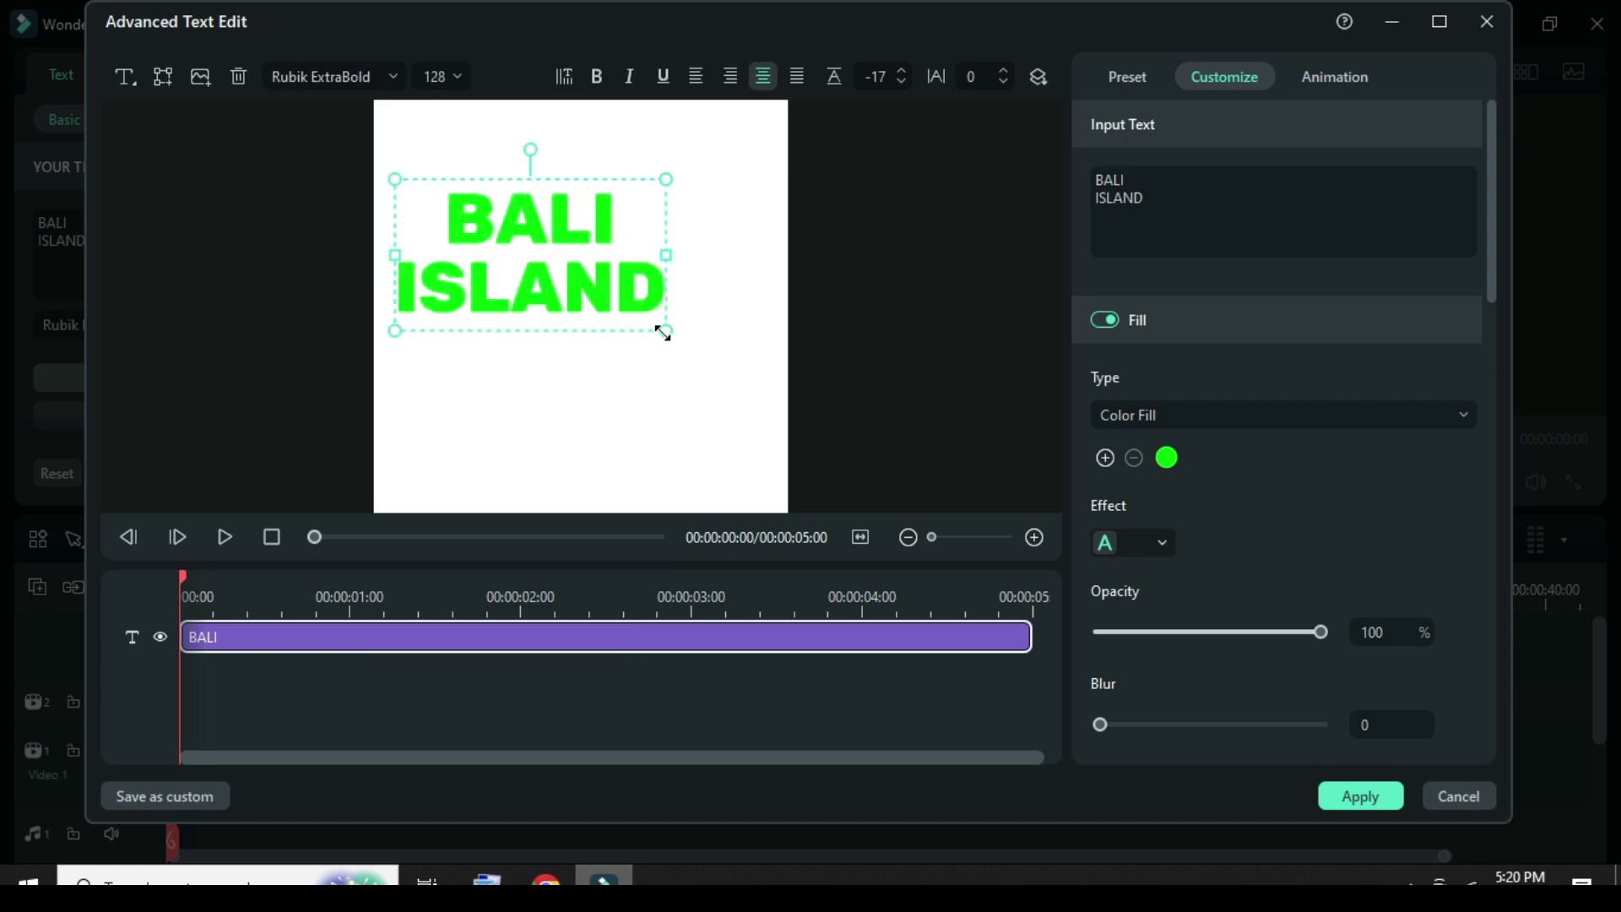
{"action": "left_click_drag", "start_coordinate": [661, 332], "coordinate": [735, 331]}
- Make the word ISLAND smaller, then enlarge the whole title to size 170 near the top
{"action": "left_click_drag", "start_coordinate": [425, 282], "coordinate": [734, 282]}
{"action": "left_click", "coordinate": [390, 71]}
{"action": "left_click", "coordinate": [458, 74]}
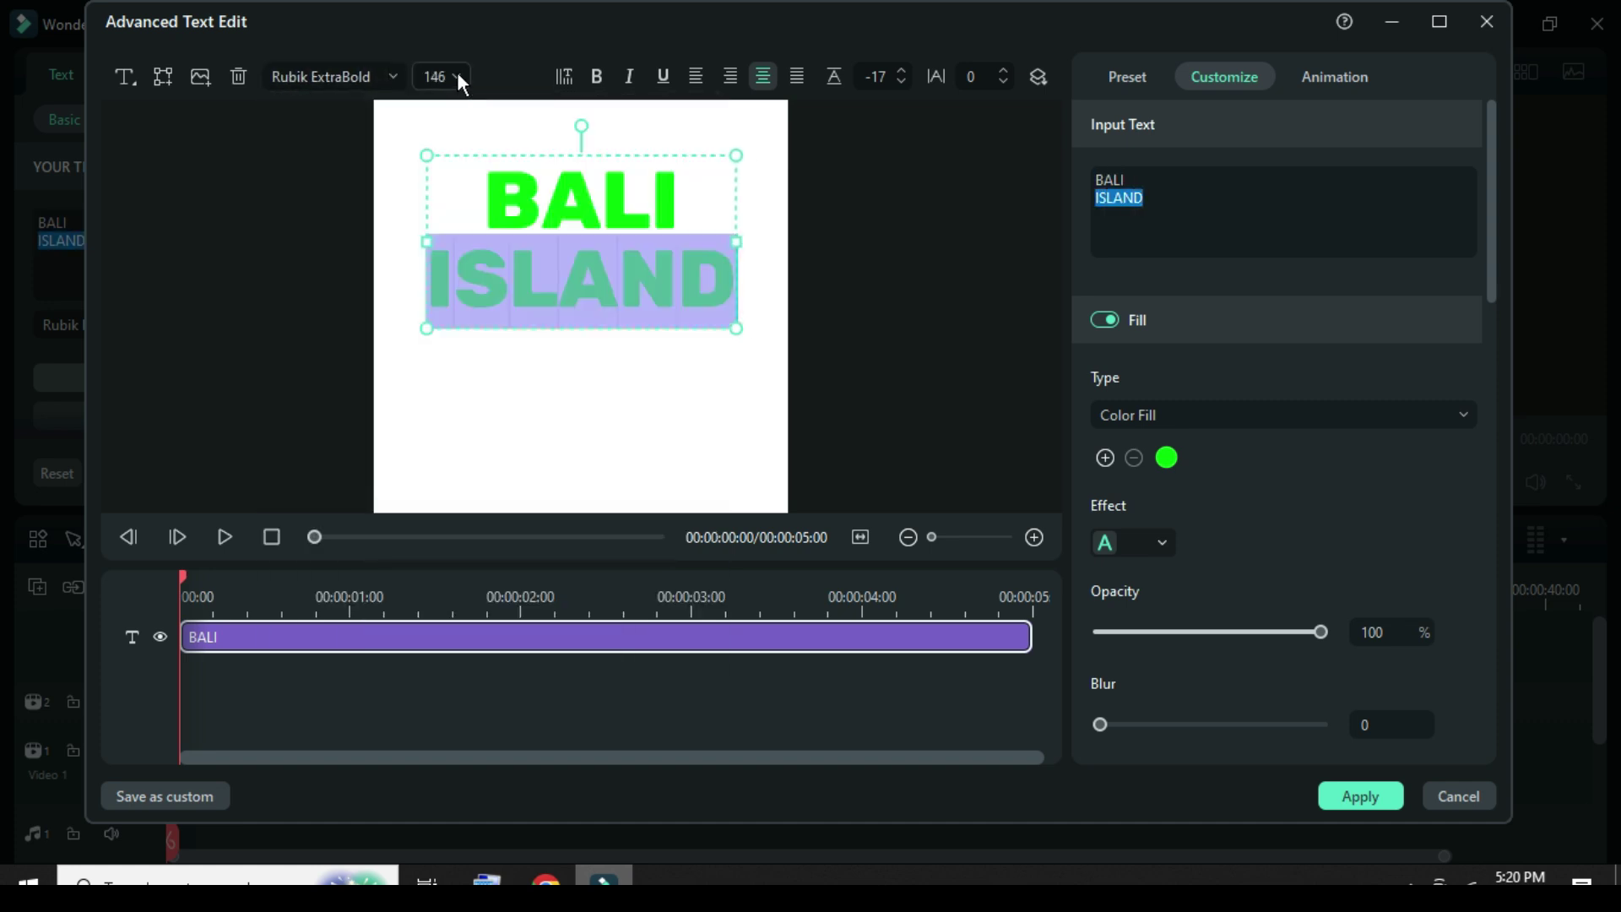
{"action": "left_click", "coordinate": [457, 74]}
{"action": "scroll", "coordinate": [424, 209], "scroll_direction": "down", "scroll_amount": 2}
{"action": "left_click", "coordinate": [435, 152]}
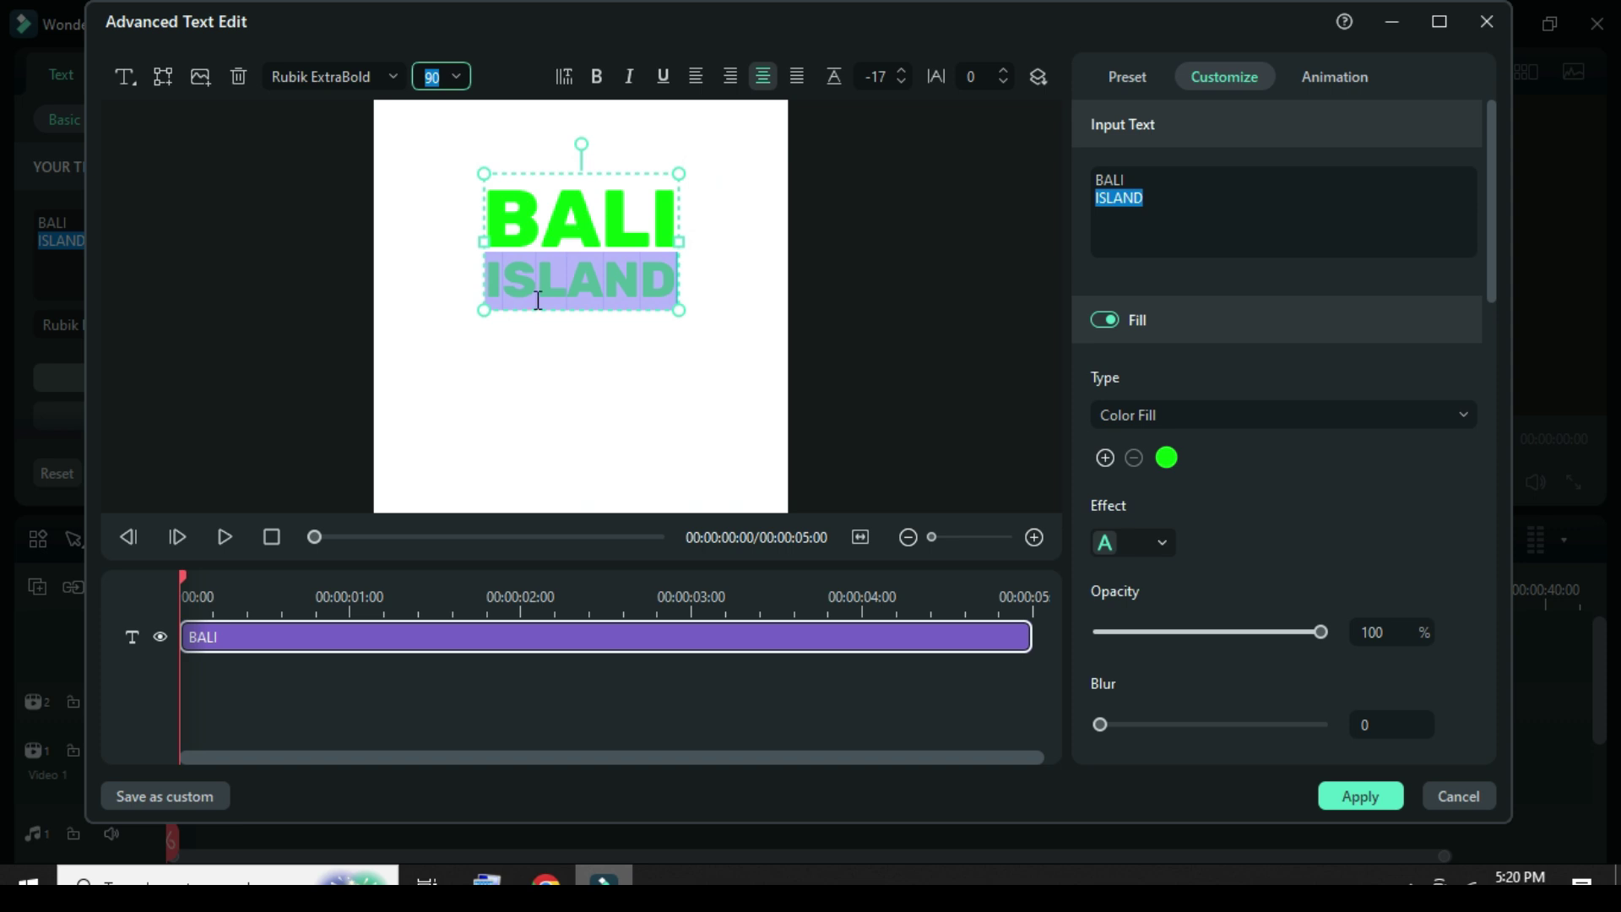
{"action": "left_click", "coordinate": [496, 300]}
{"action": "left_click_drag", "start_coordinate": [673, 167], "coordinate": [760, 130]}
{"action": "left_click_drag", "start_coordinate": [547, 264], "coordinate": [549, 250]}
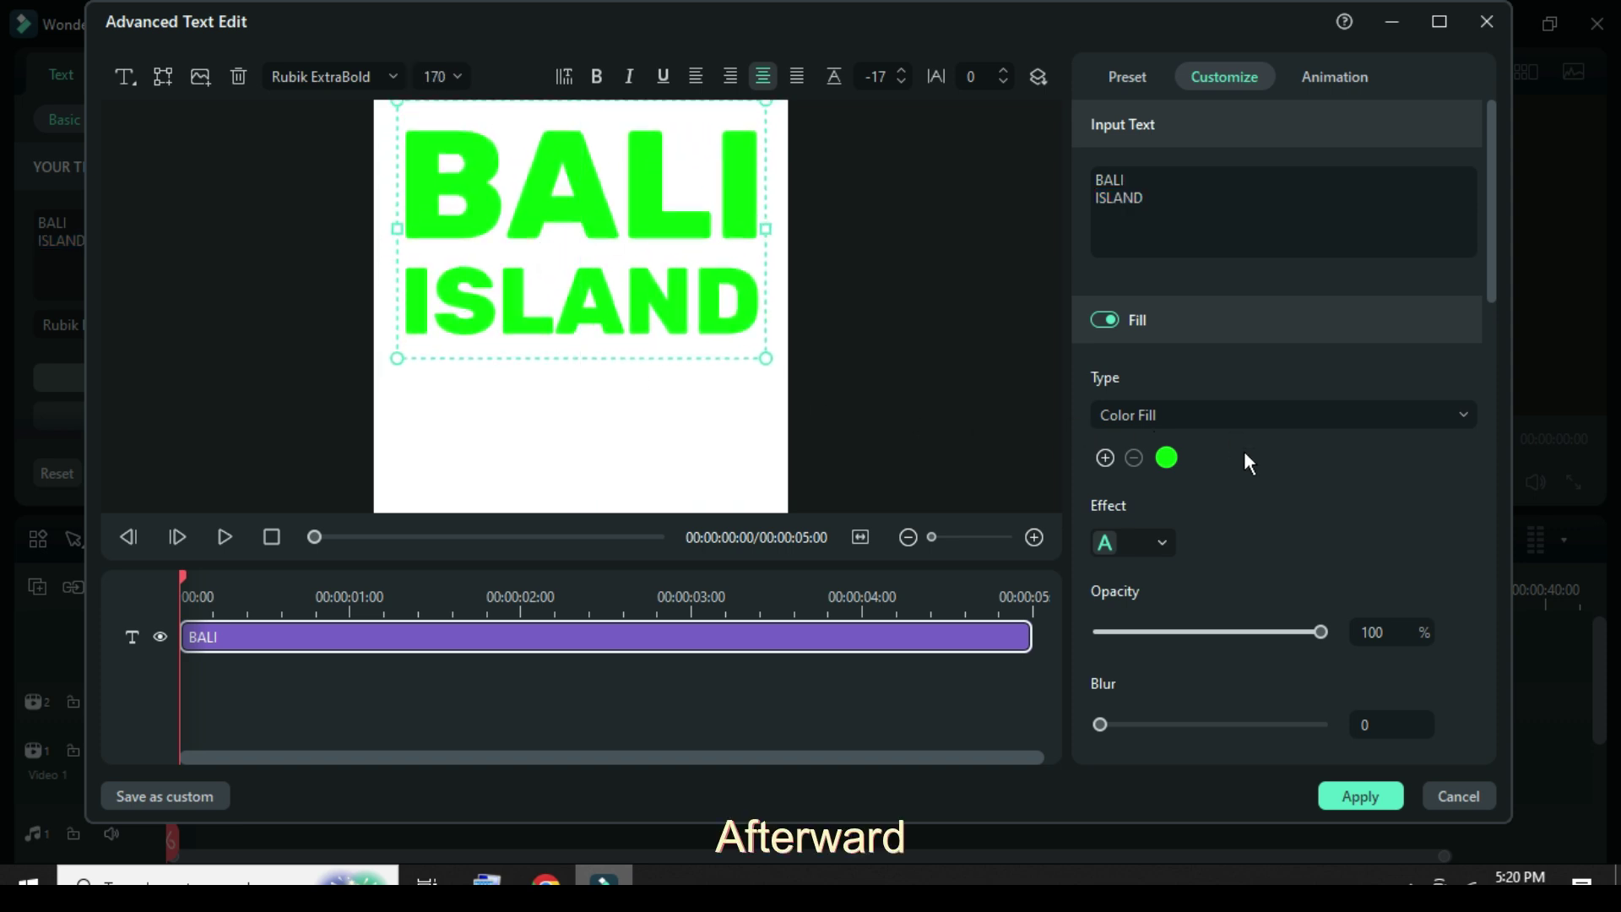
{"action": "scroll", "coordinate": [1243, 451], "scroll_direction": "down", "scroll_amount": 4}
- Turn on a black title outline with blur 10 and thickness 10
{"action": "left_click", "coordinate": [1106, 443]}
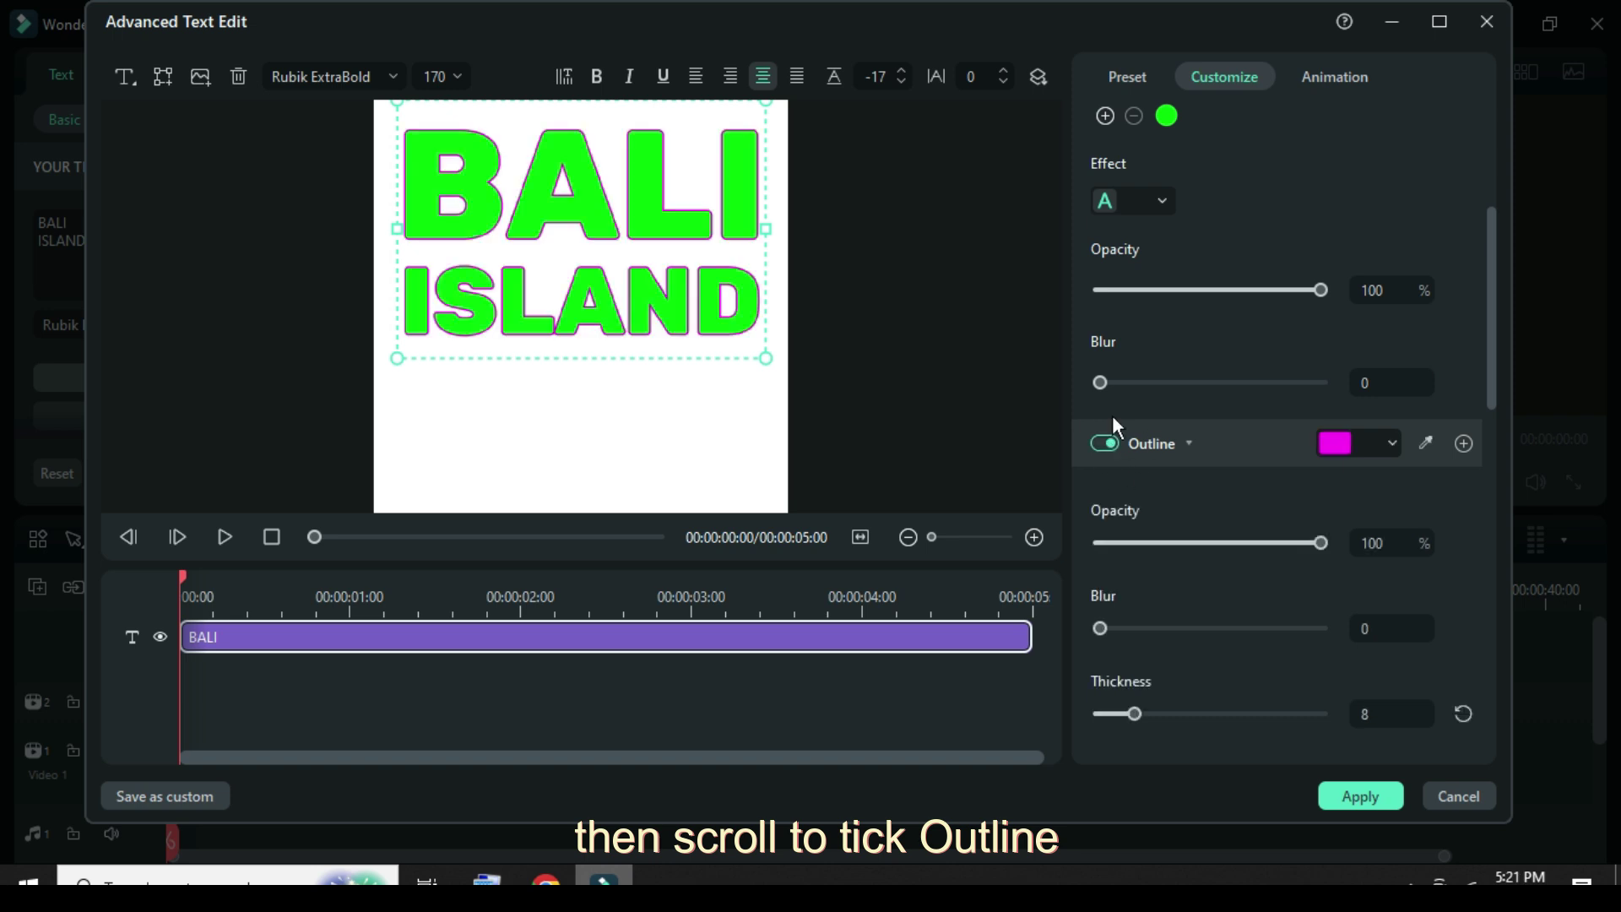
{"action": "left_click", "coordinate": [1357, 440]}
{"action": "left_click", "coordinate": [1339, 587]}
{"action": "scroll", "coordinate": [1190, 500], "scroll_direction": "down", "scroll_amount": 2}
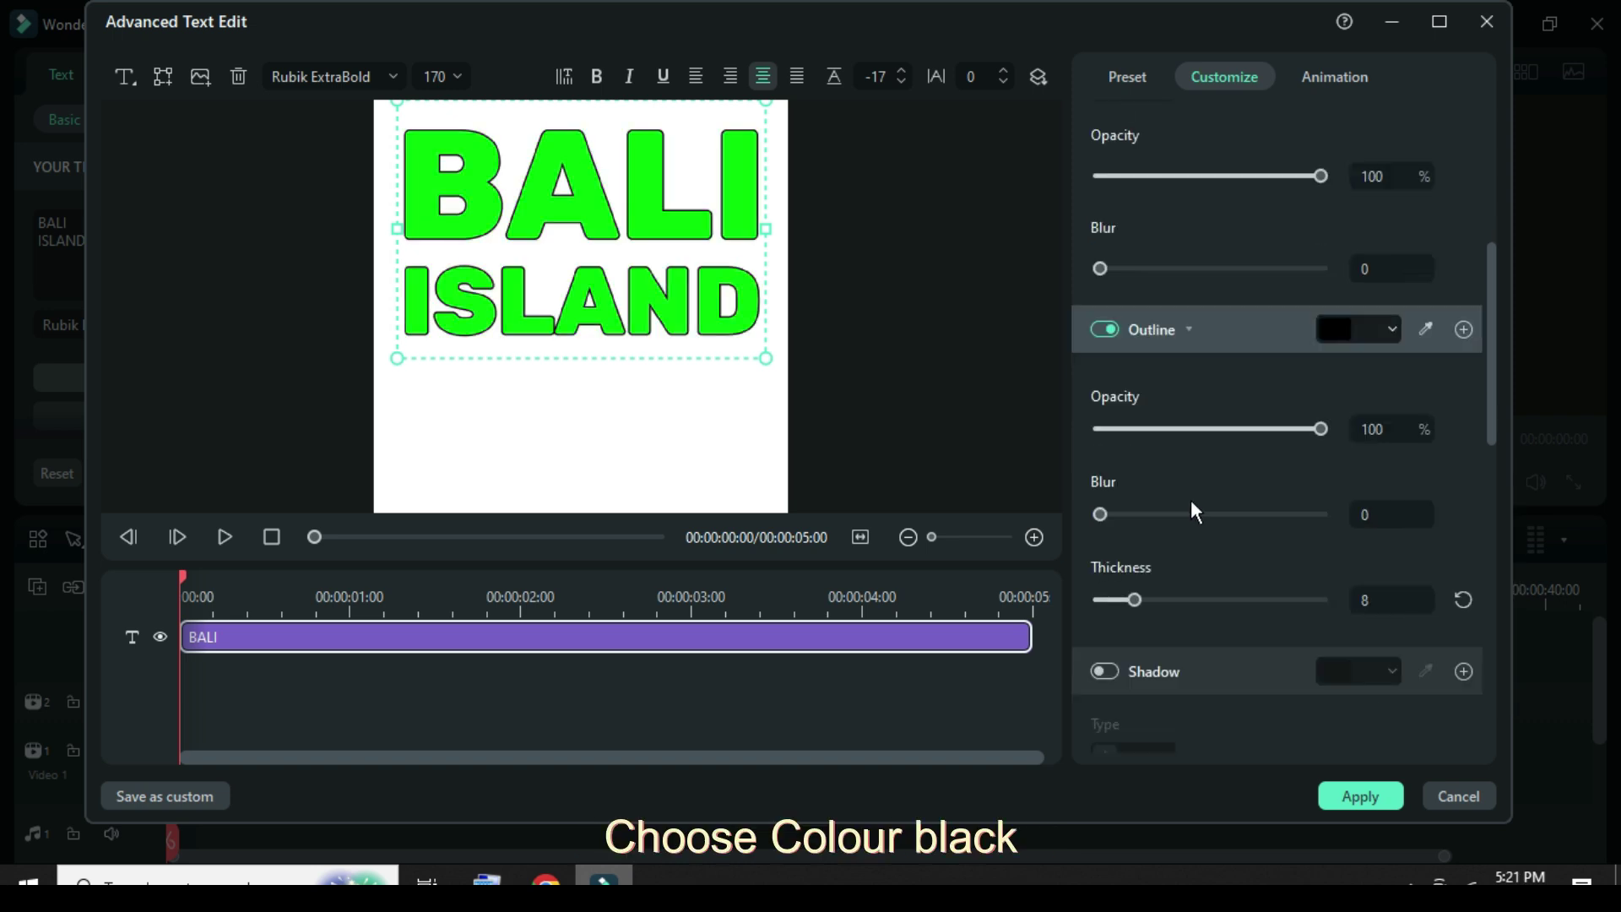
{"action": "left_click", "coordinate": [1372, 514]}
{"action": "type", "text": "10"}
{"action": "key", "text": "Return"}
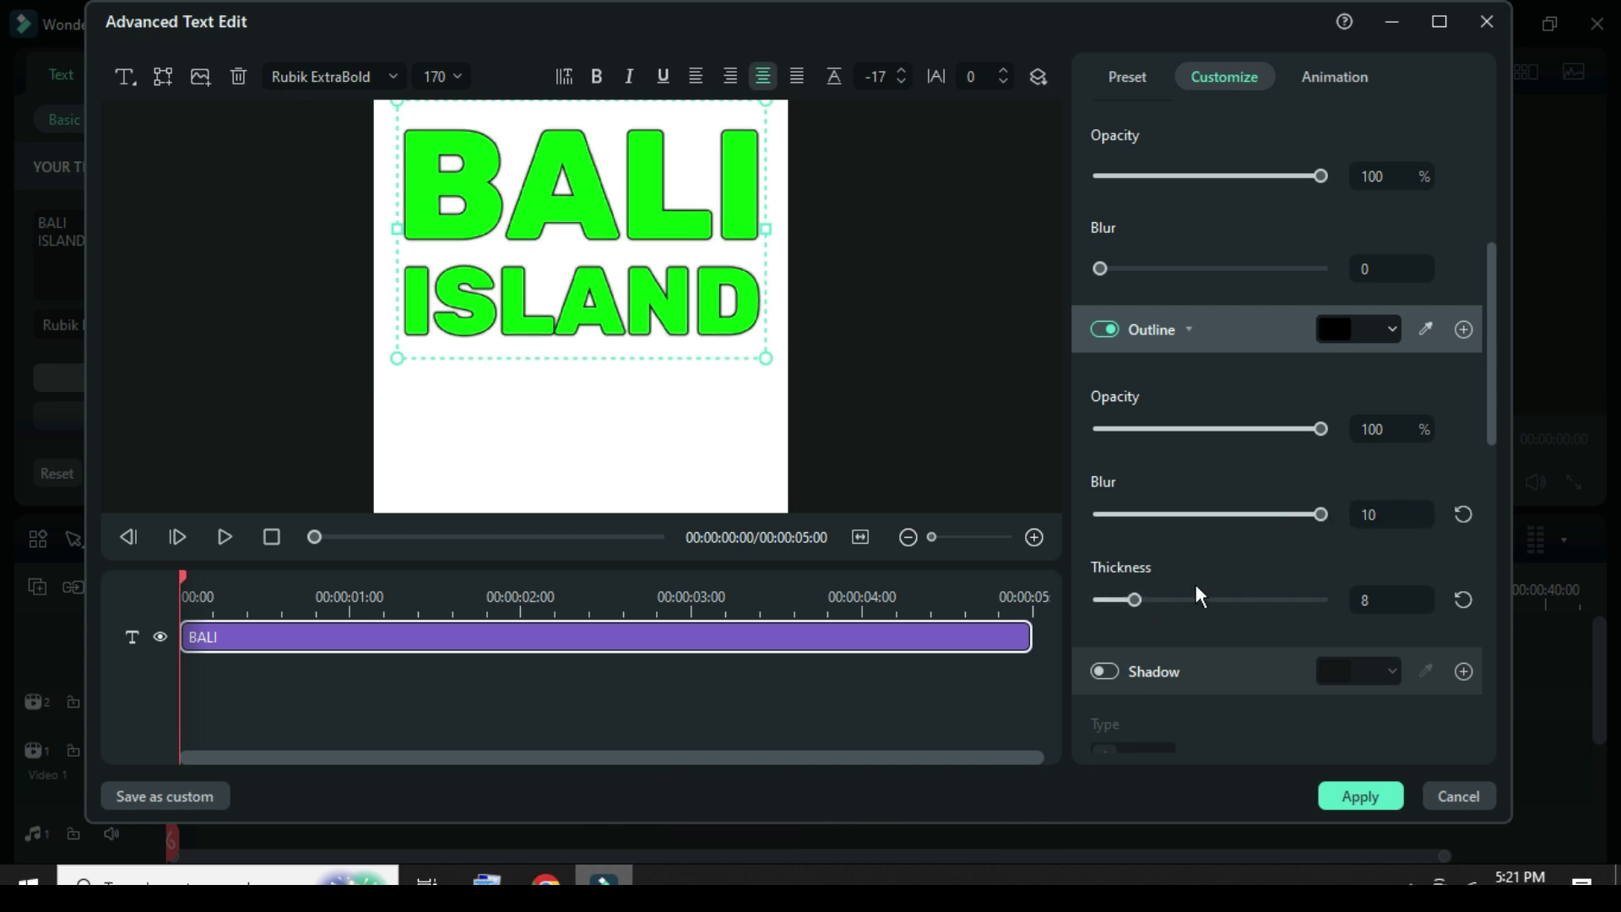
{"action": "type", "text": "10"}
{"action": "key", "text": "Return"}
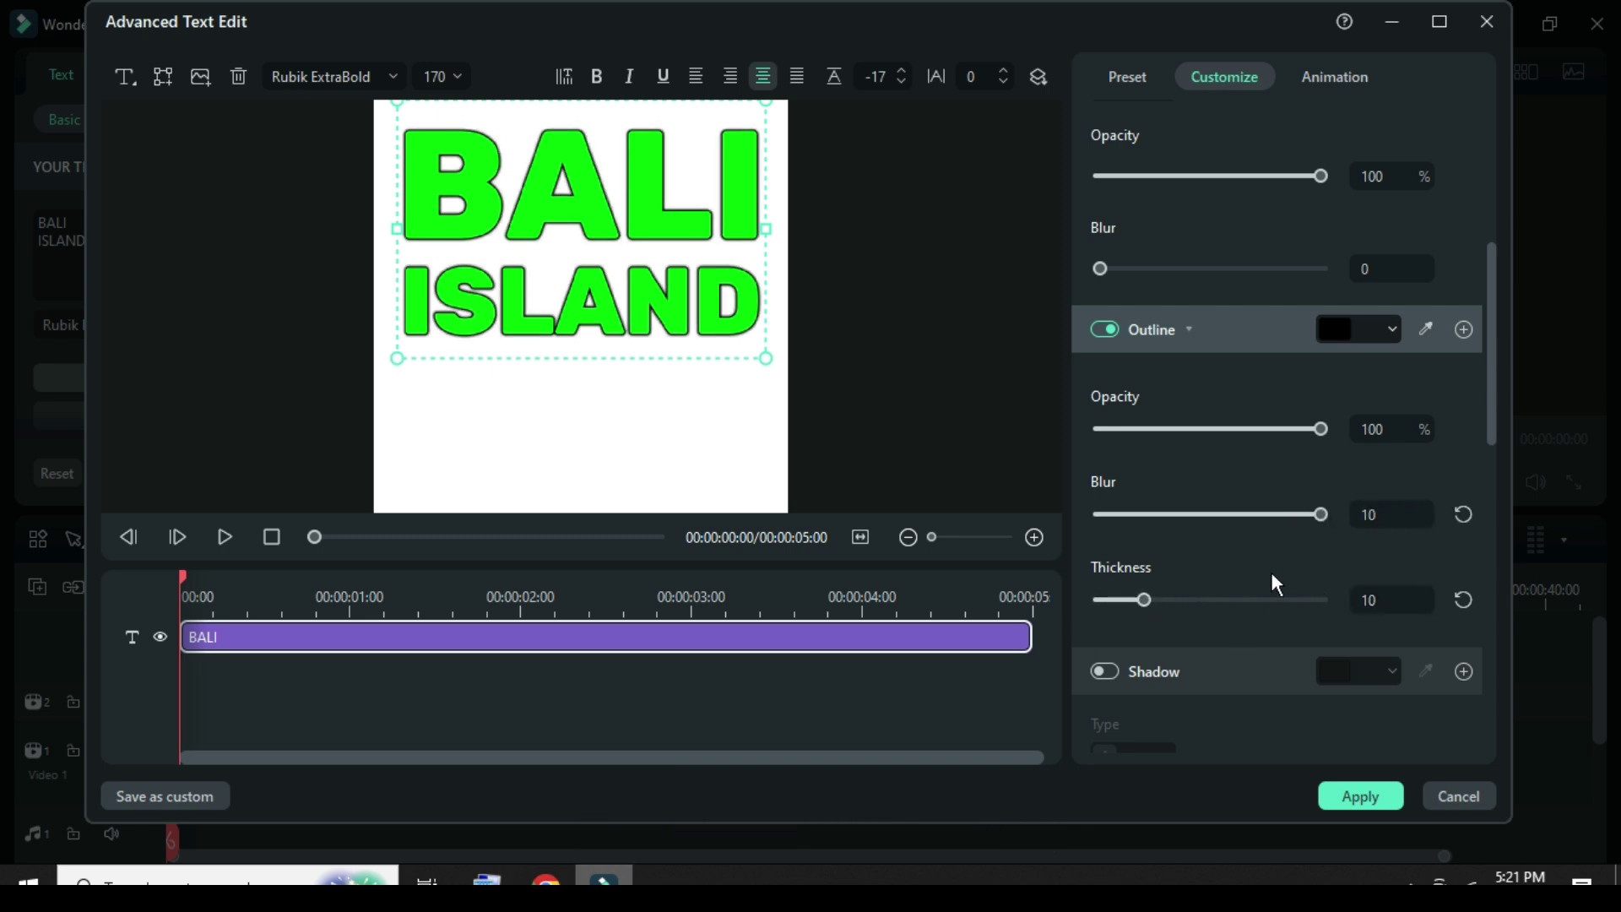
{"action": "scroll", "coordinate": [1243, 548], "scroll_direction": "down", "scroll_amount": 2}
- Turn on the title shadow and set its blur to 20
{"action": "left_click", "coordinate": [1112, 559]}
{"action": "scroll", "coordinate": [1183, 529], "scroll_direction": "down", "scroll_amount": 4}
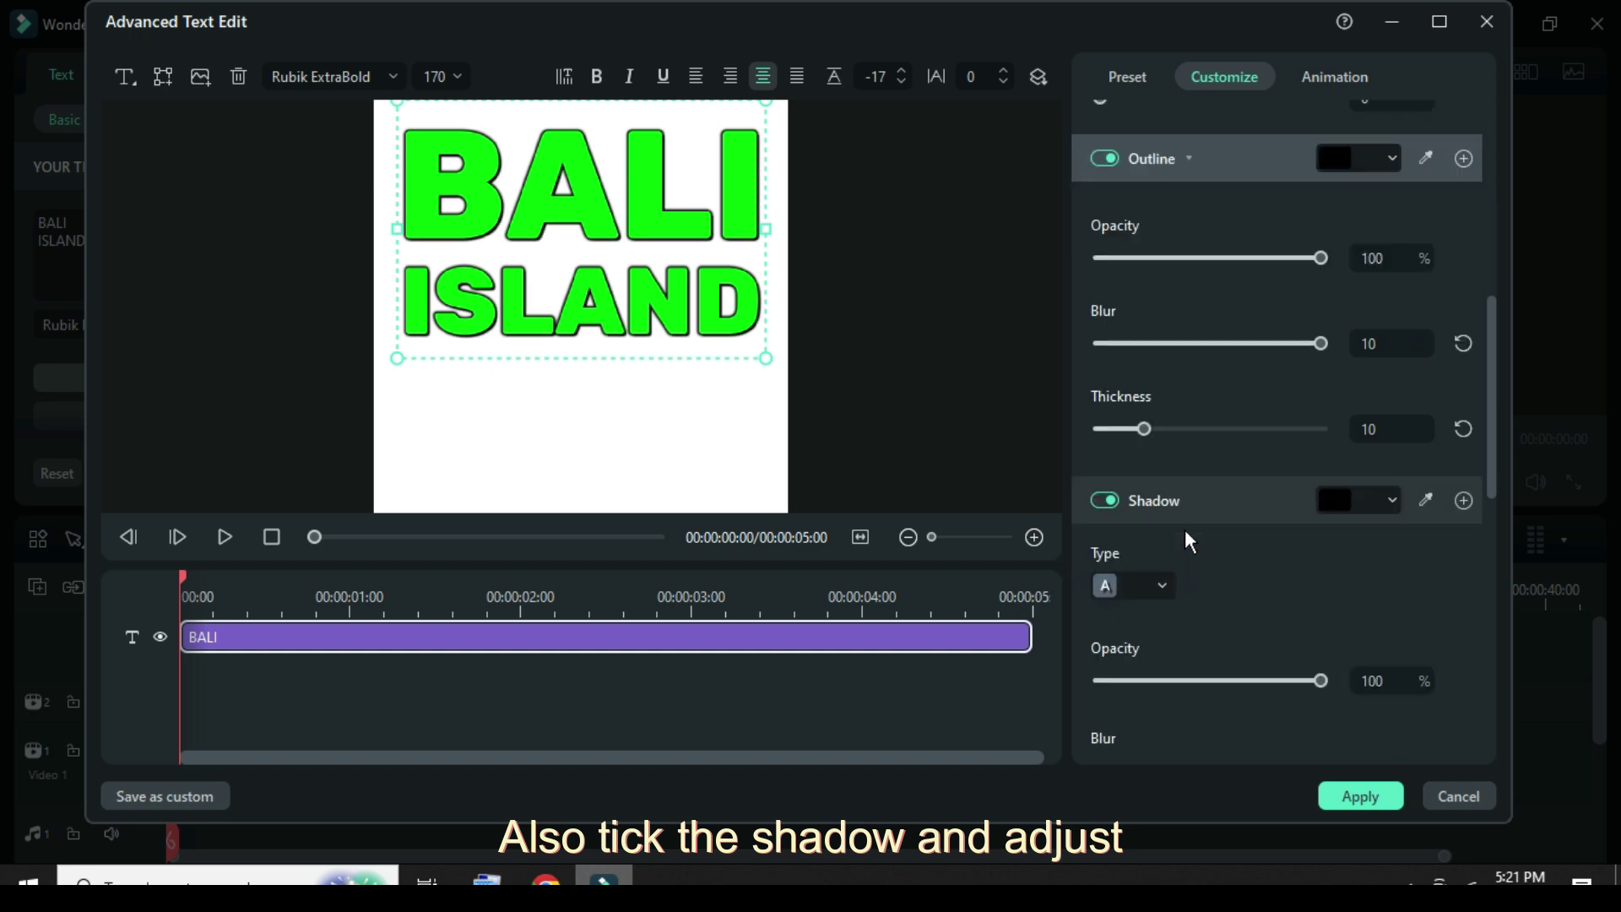
{"action": "left_click", "coordinate": [1393, 546]}
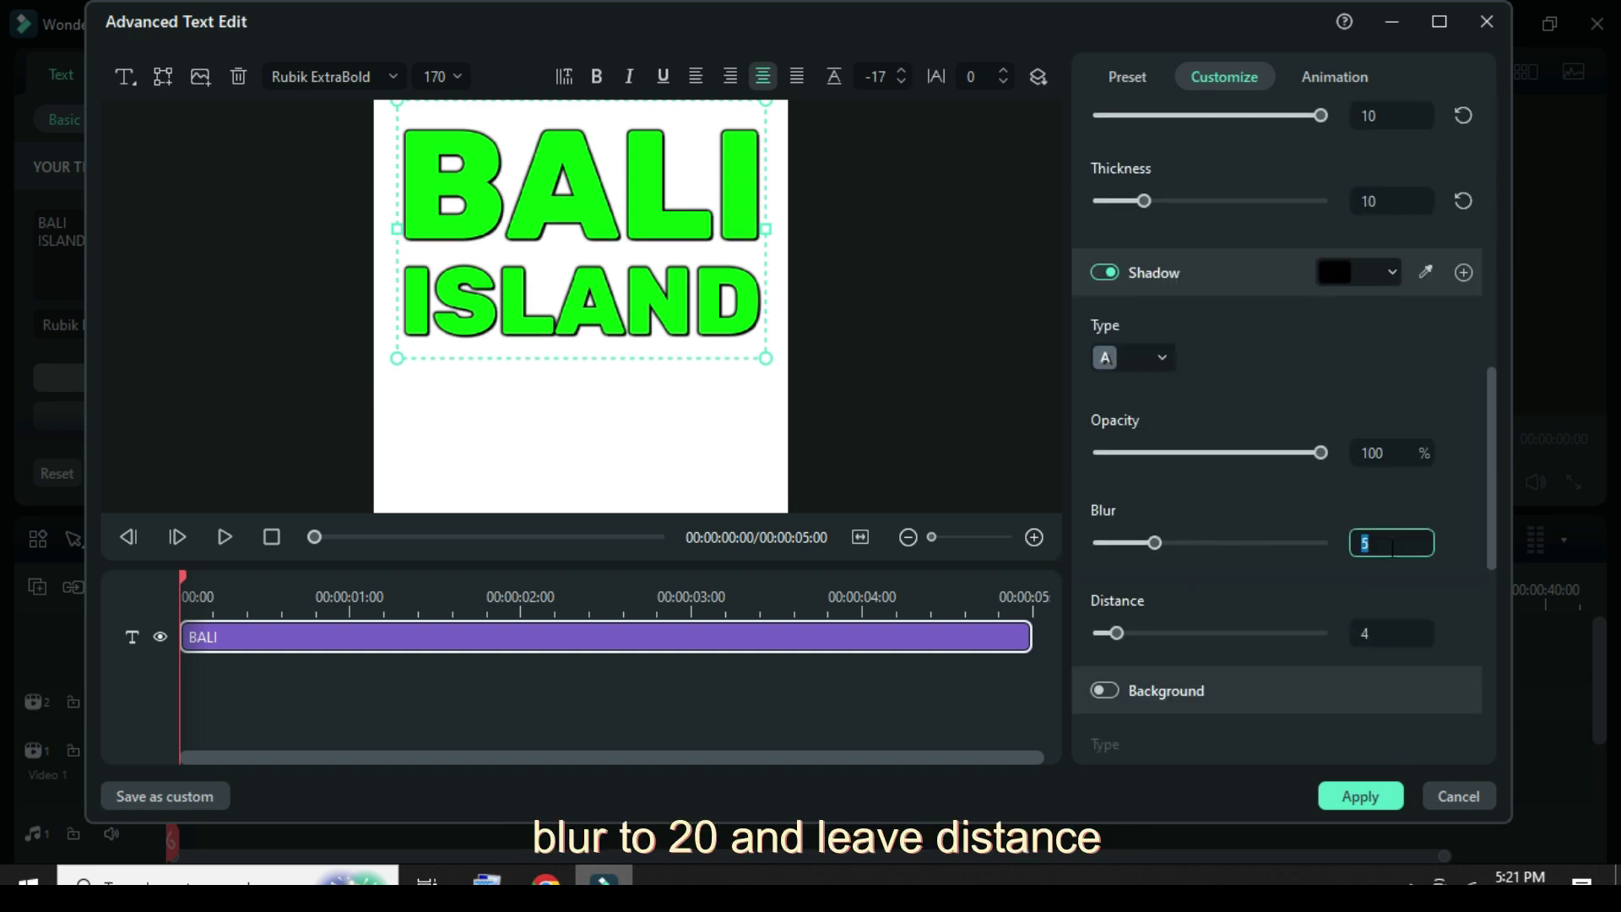
{"action": "type", "text": "20"}
{"action": "key", "text": "Return"}
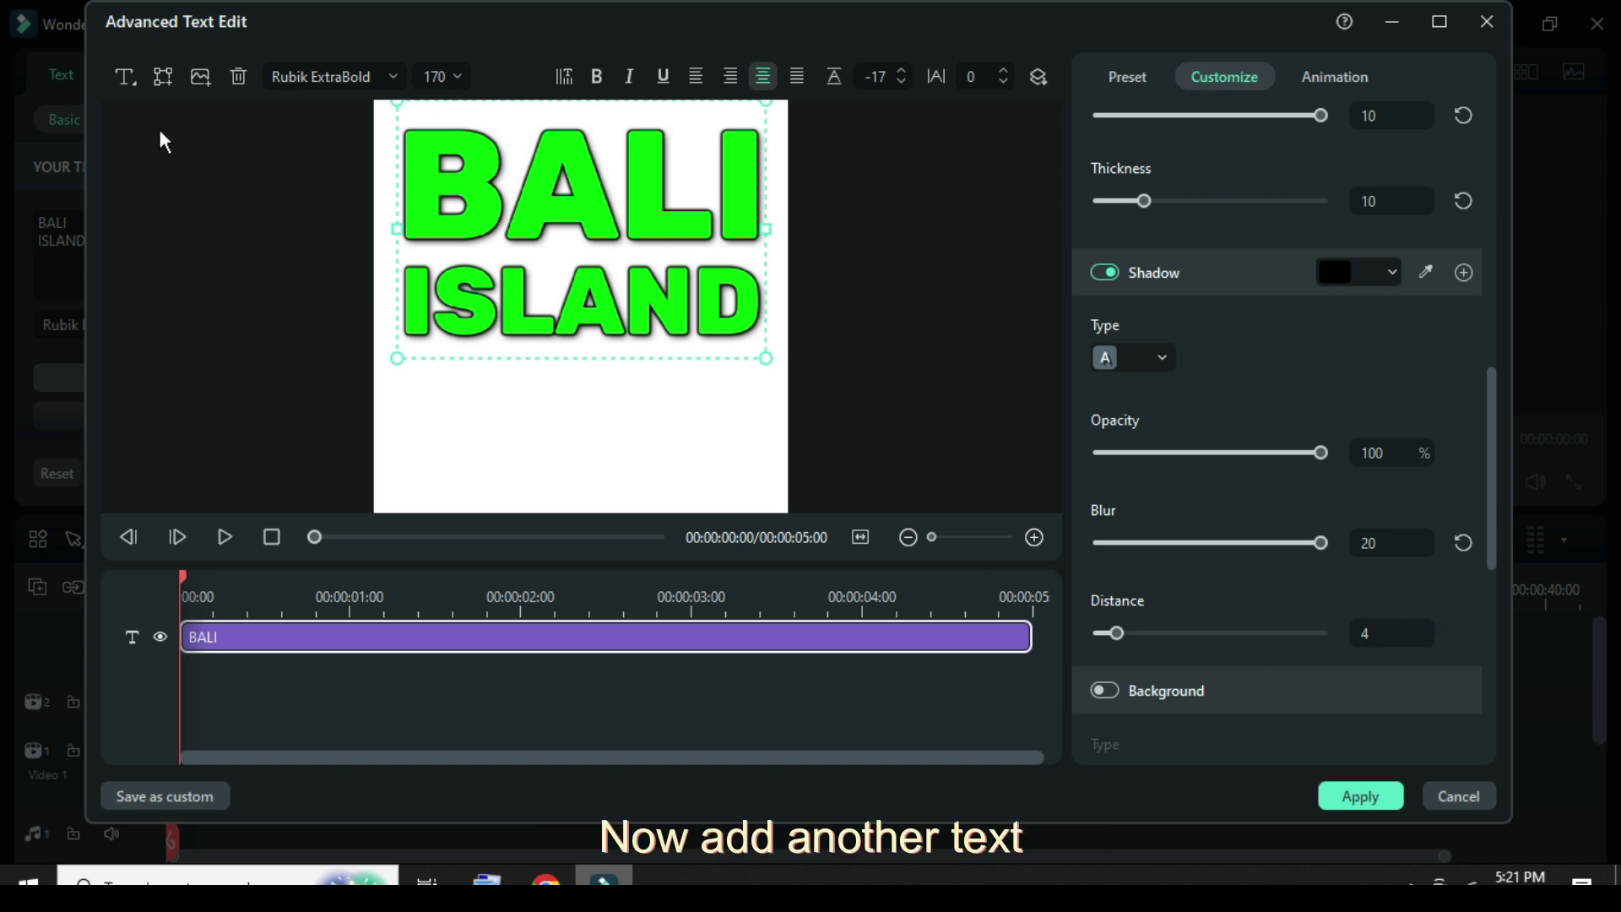
{"action": "scroll", "coordinate": [1202, 305], "scroll_direction": "up", "scroll_amount": 6}
- Add a second text layer without outline or shadow and move it below the title
{"action": "scroll", "coordinate": [1203, 305], "scroll_direction": "up", "scroll_amount": 2}
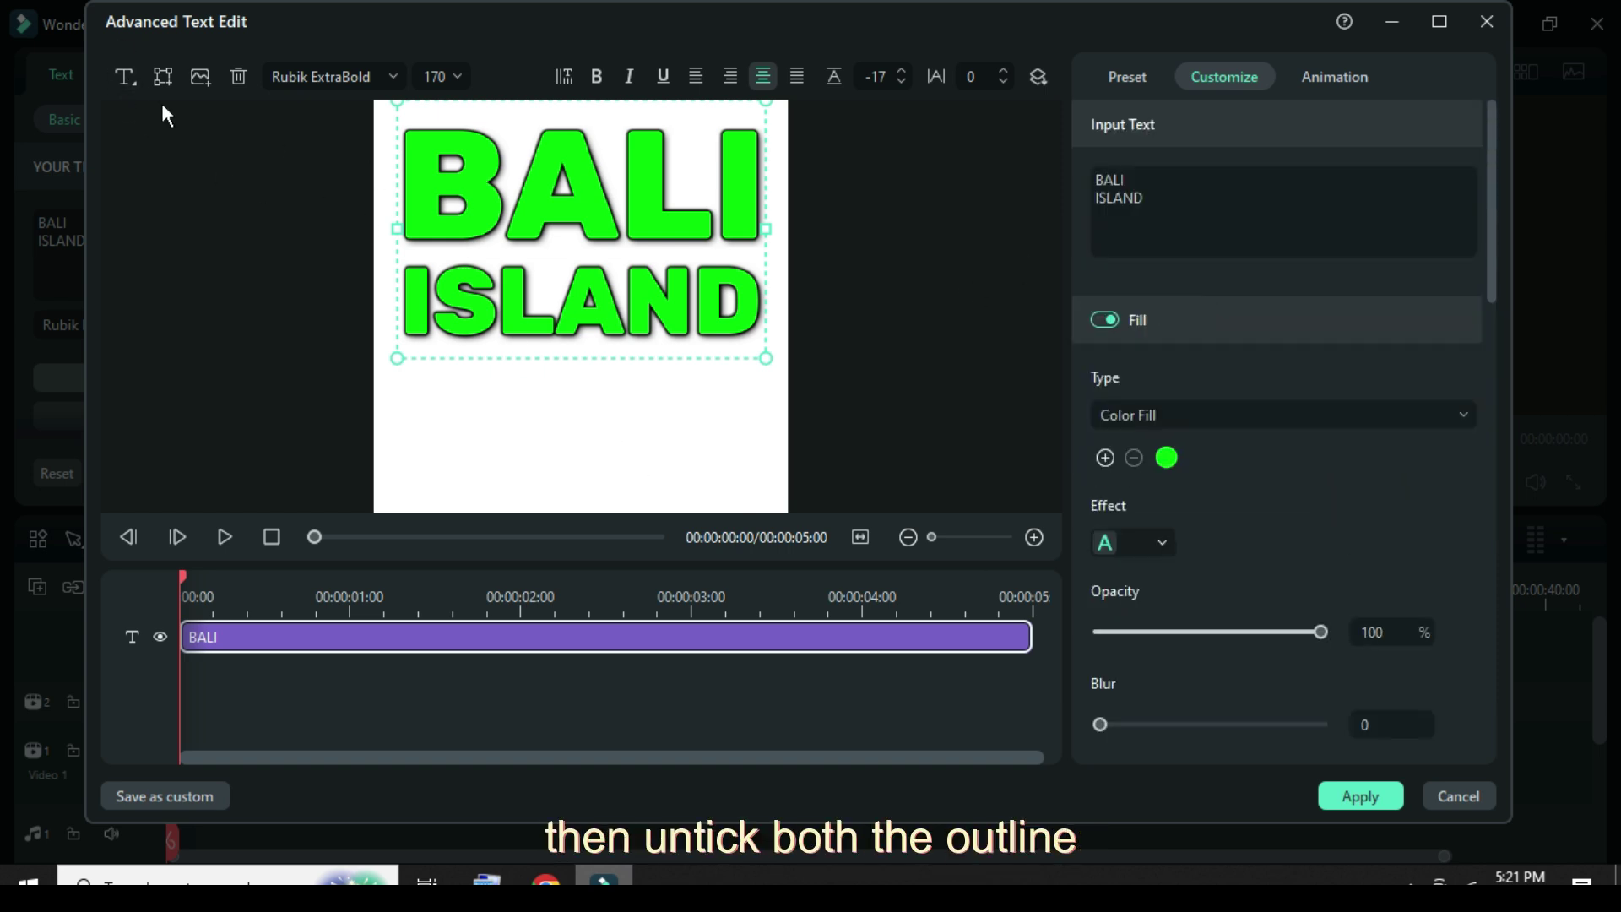
{"action": "left_click", "coordinate": [124, 77]}
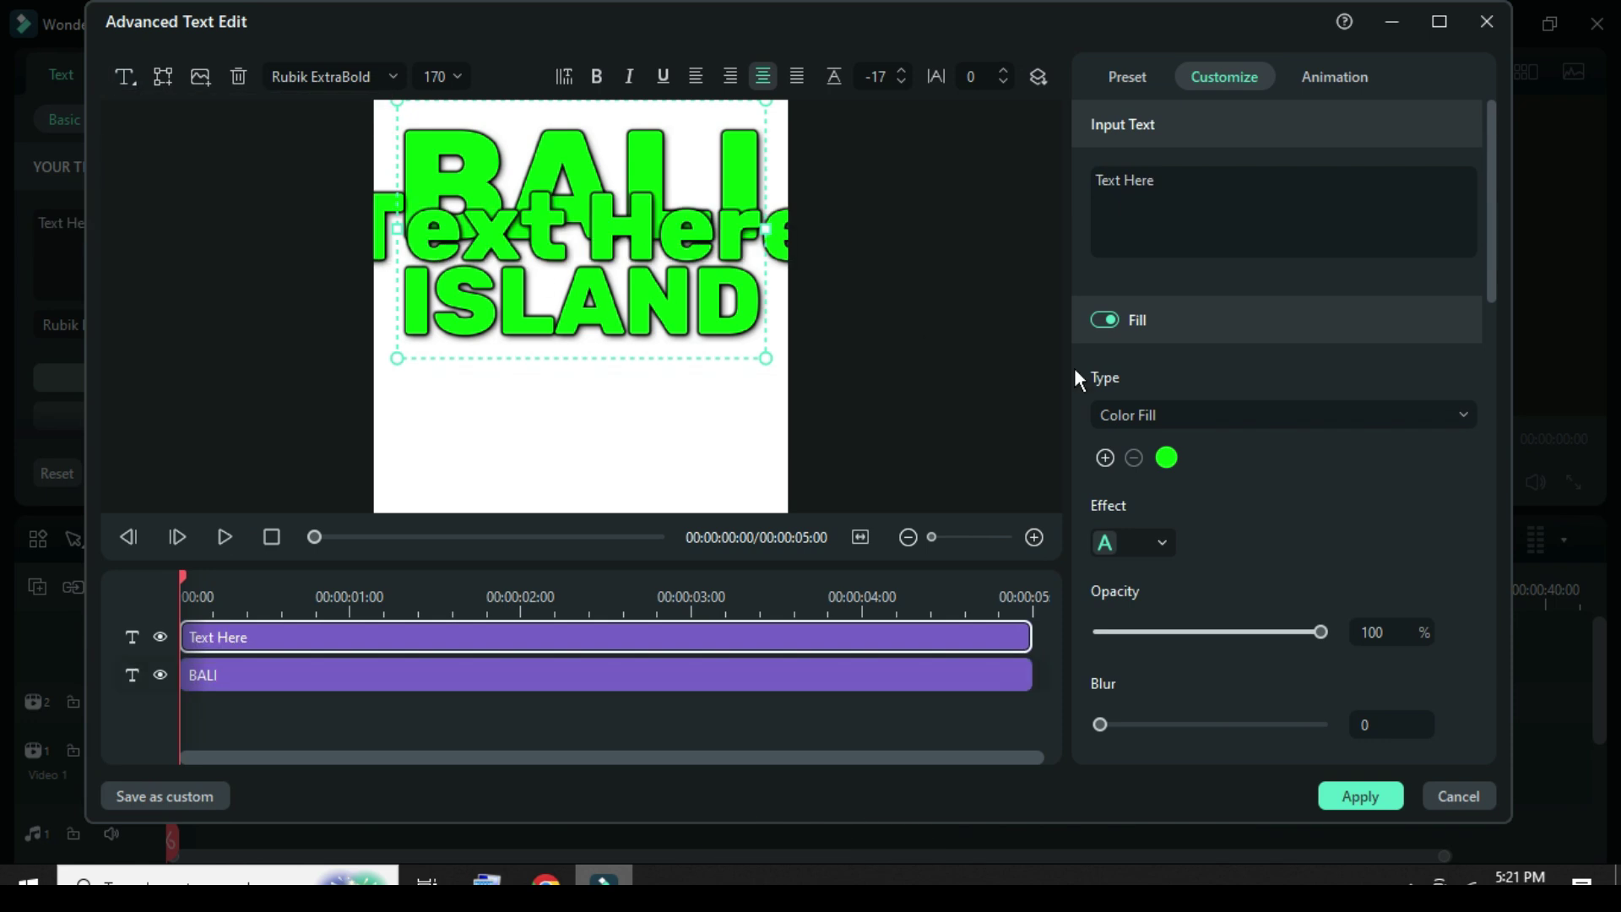
{"action": "scroll", "coordinate": [1203, 461], "scroll_direction": "down", "scroll_amount": 4}
{"action": "left_click", "coordinate": [1099, 500]}
{"action": "scroll", "coordinate": [1174, 485], "scroll_direction": "down", "scroll_amount": 4}
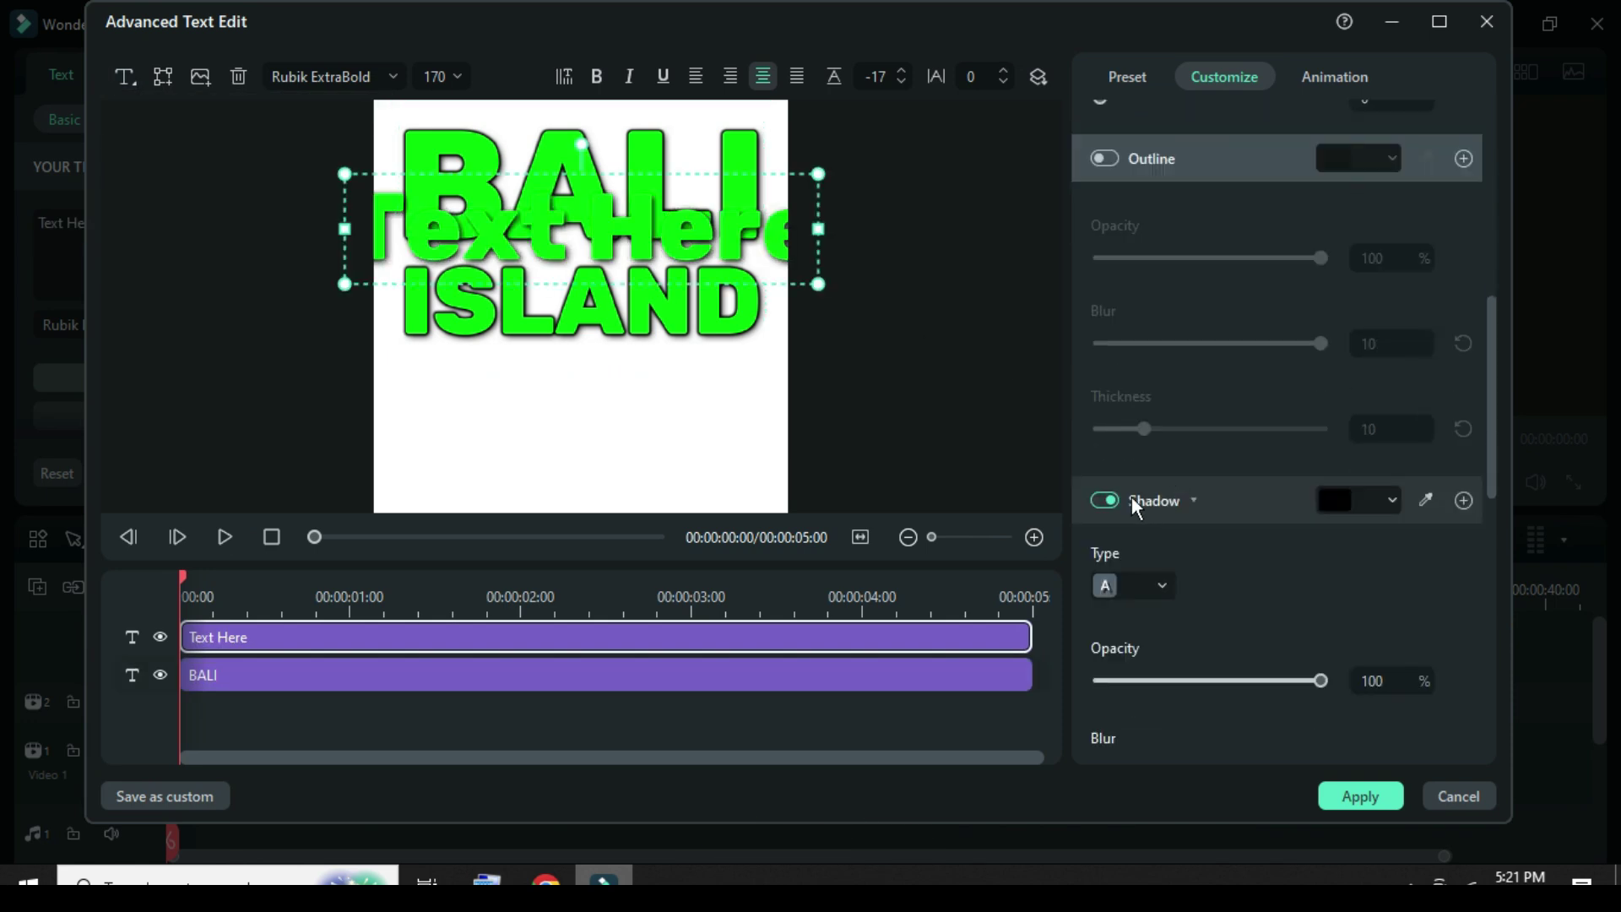
{"action": "left_click", "coordinate": [1102, 499]}
{"action": "scroll", "coordinate": [1177, 478], "scroll_direction": "down", "scroll_amount": 5}
{"action": "scroll", "coordinate": [1177, 473], "scroll_direction": "up", "scroll_amount": 4}
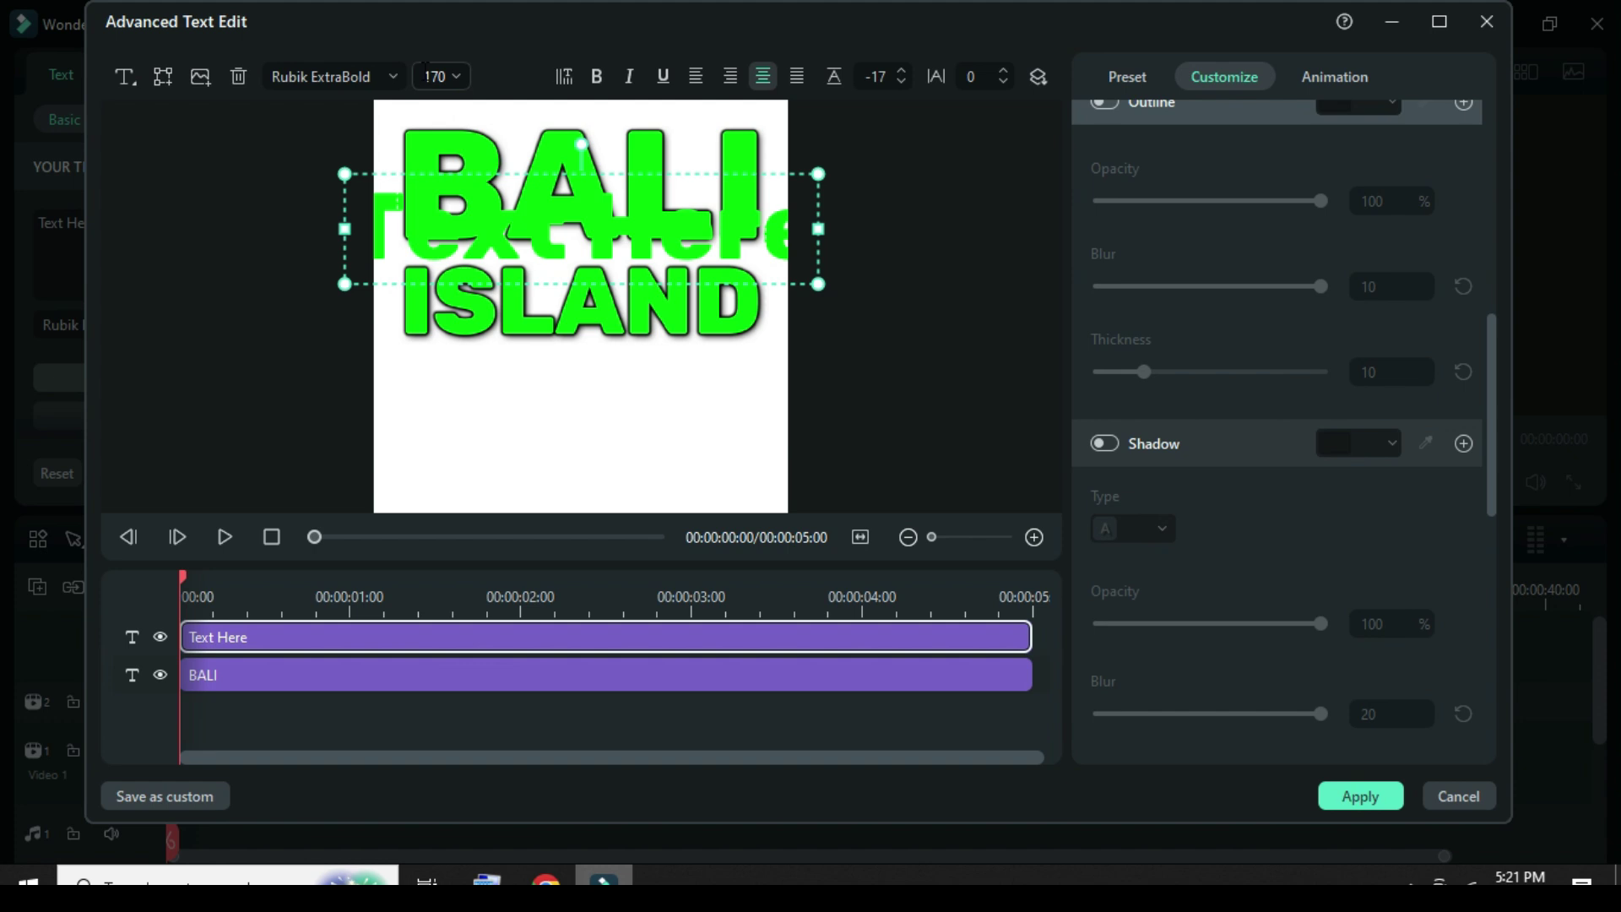
{"action": "type", "text": "39"}
{"action": "left_click_drag", "start_coordinate": [569, 240], "coordinate": [569, 417]}
{"action": "scroll", "coordinate": [1193, 371], "scroll_direction": "up", "scroll_amount": 6}
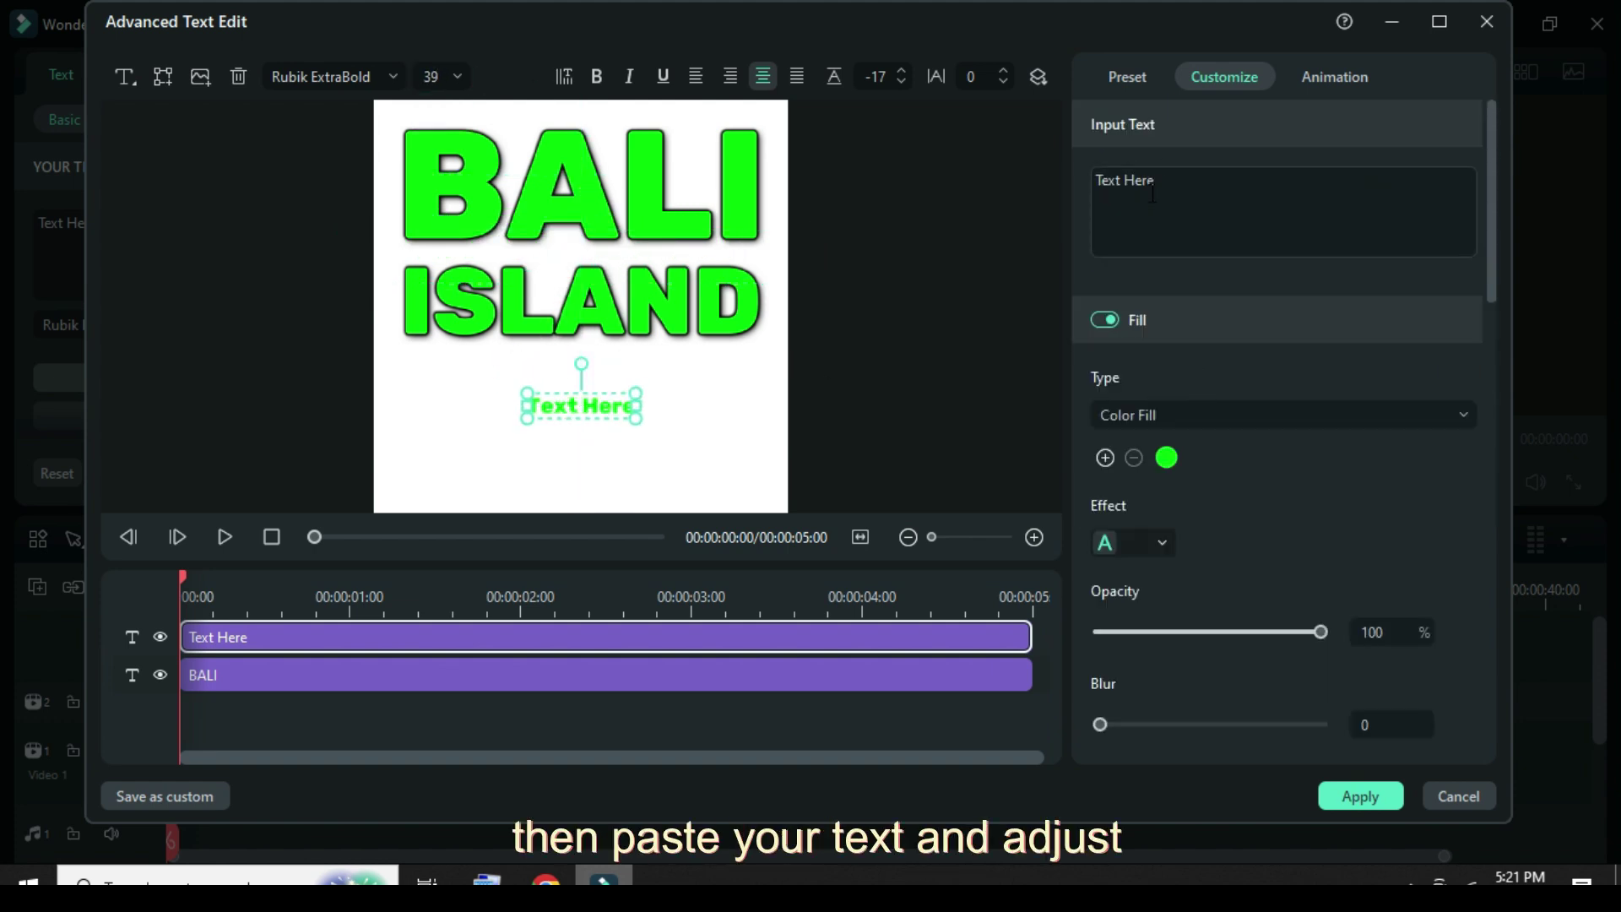
- Paste the Bali description paragraph at size 40 and narrow its box so it wraps
{"action": "triple_click", "coordinate": [1152, 194]}
{"action": "right_click", "coordinate": [1112, 182]}
{"action": "left_click", "coordinate": [1152, 265]}
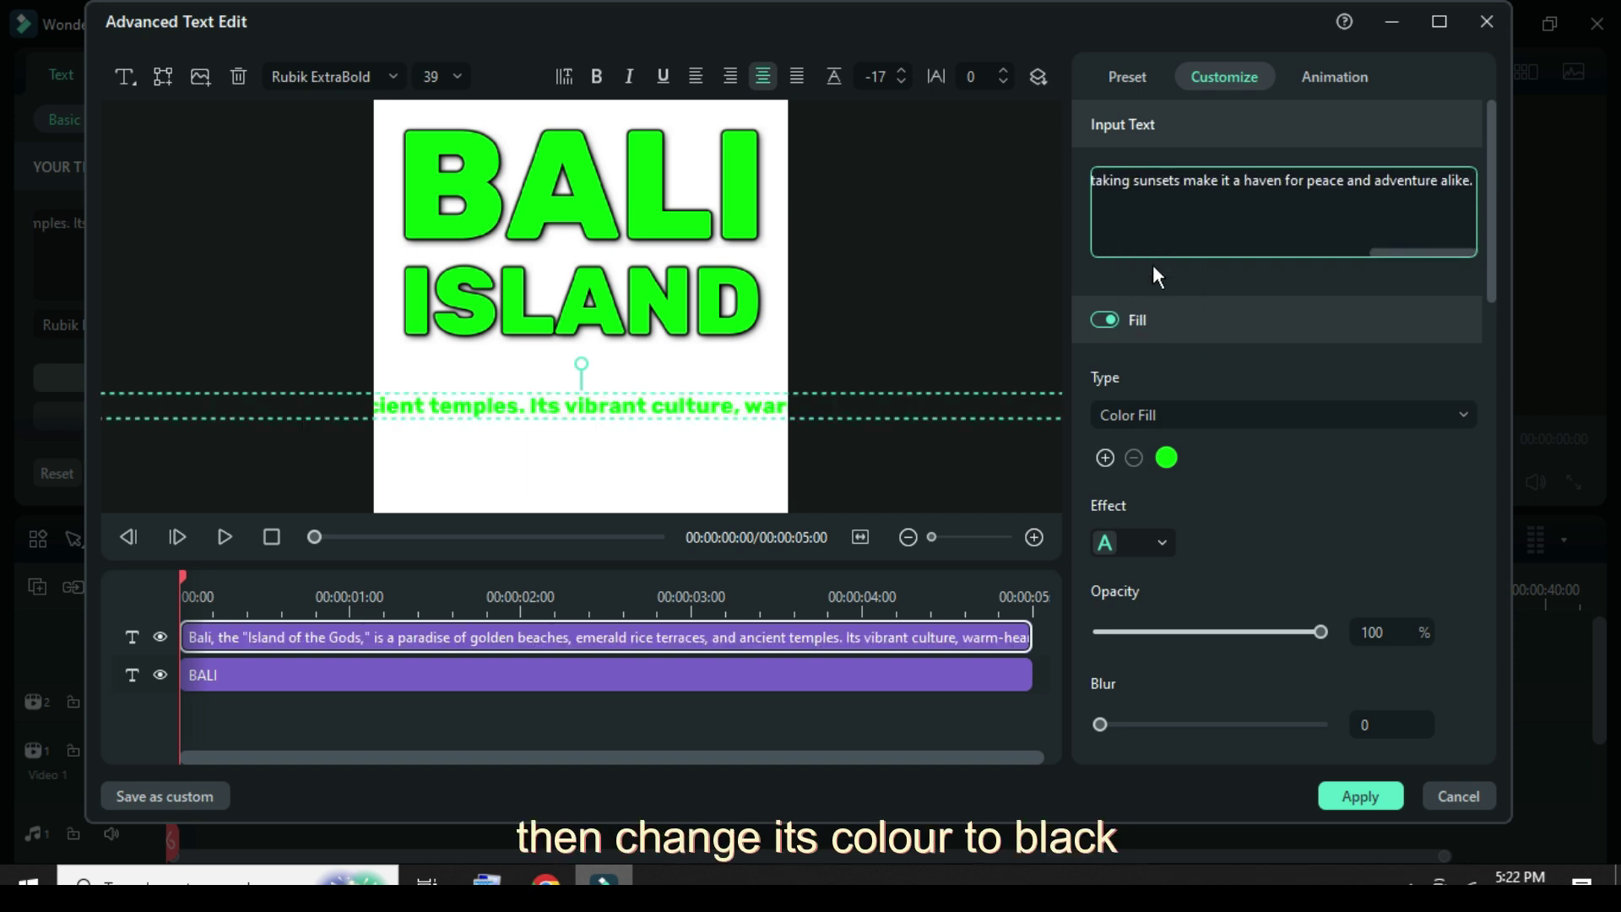
{"action": "left_click", "coordinate": [458, 75]}
{"action": "scroll", "coordinate": [433, 119], "scroll_direction": "up", "scroll_amount": 3}
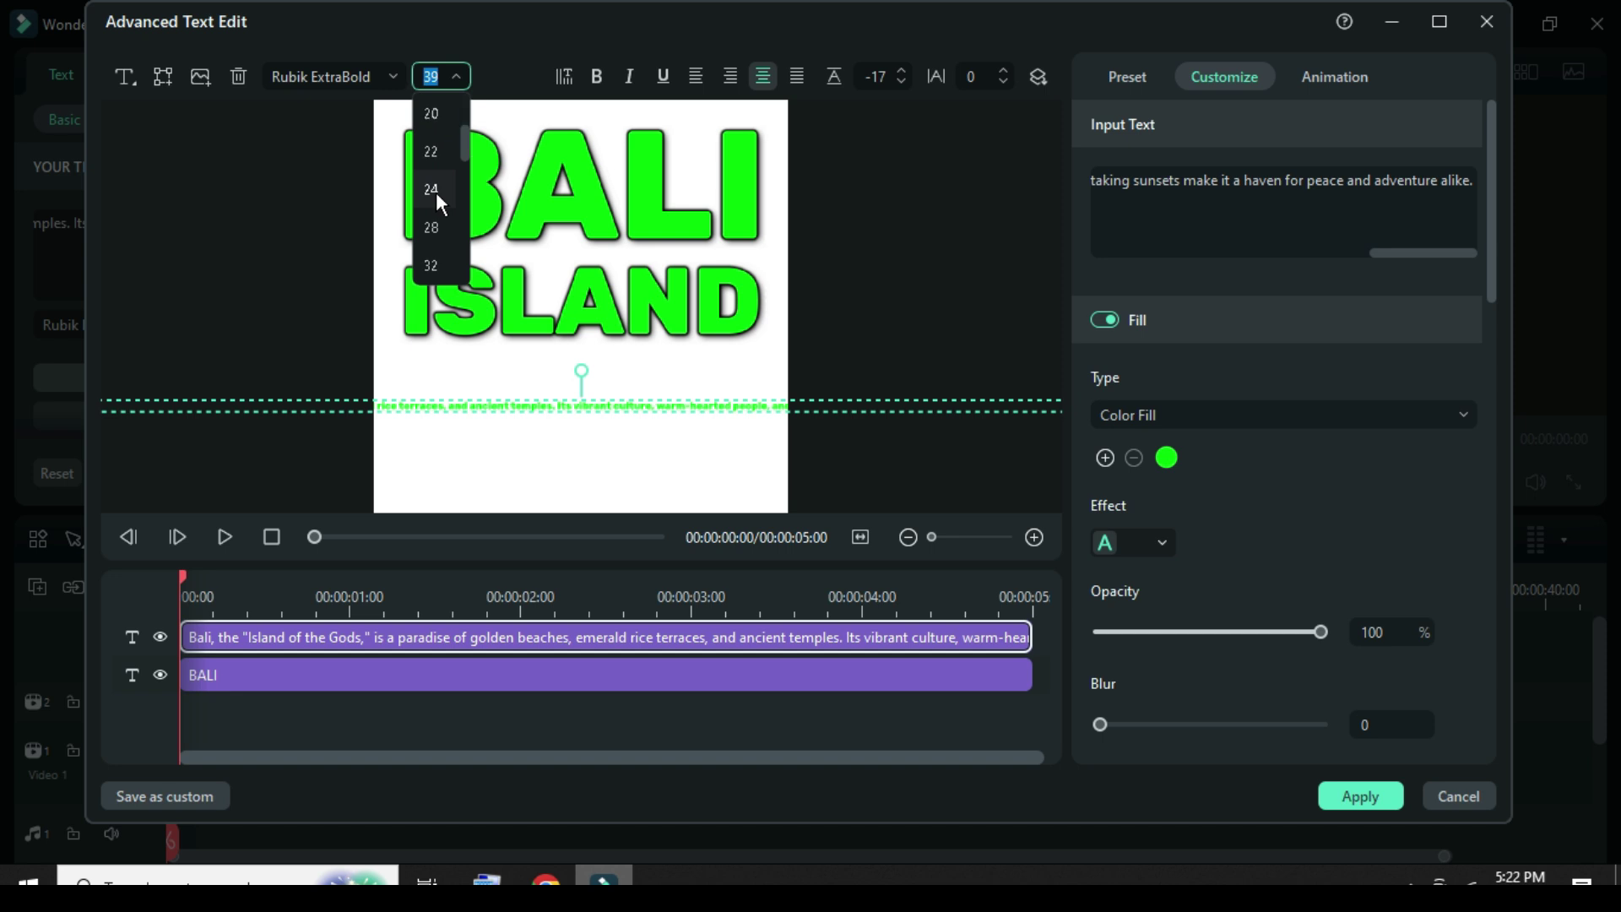
{"action": "left_click", "coordinate": [433, 206]}
{"action": "left_click", "coordinate": [700, 409]}
{"action": "left_click_drag", "start_coordinate": [701, 409], "coordinate": [606, 398]}
{"action": "left_click_drag", "start_coordinate": [1044, 390], "coordinate": [882, 424]}
{"action": "left_click_drag", "start_coordinate": [701, 424], "coordinate": [785, 358]}
- Set the description to black Righteous, fit it inside the card, and reselect the BALI ISLAND heading
{"action": "left_click", "coordinate": [372, 77]}
{"action": "left_click", "coordinate": [577, 117]}
{"action": "left_click", "coordinate": [368, 204]}
{"action": "left_click", "coordinate": [1167, 457]}
{"action": "left_click", "coordinate": [1168, 610]}
{"action": "left_click_drag", "start_coordinate": [785, 372], "coordinate": [772, 358]}
{"action": "left_click_drag", "start_coordinate": [543, 391], "coordinate": [570, 417]}
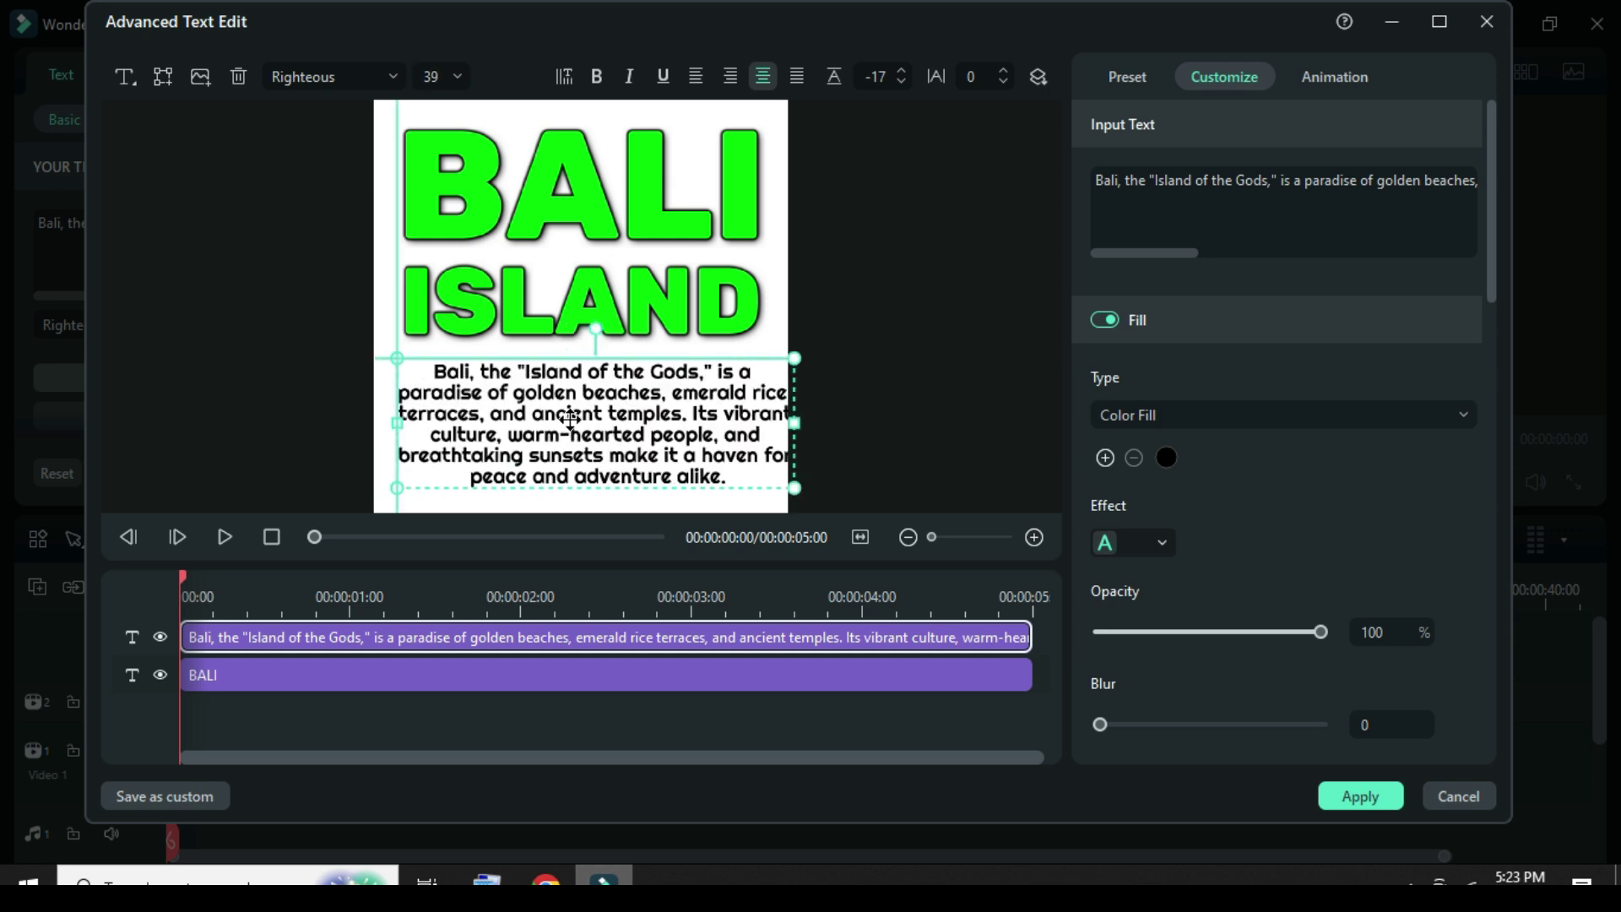
{"action": "left_click_drag", "start_coordinate": [699, 409], "coordinate": [572, 439]}
{"action": "left_click", "coordinate": [675, 295]}
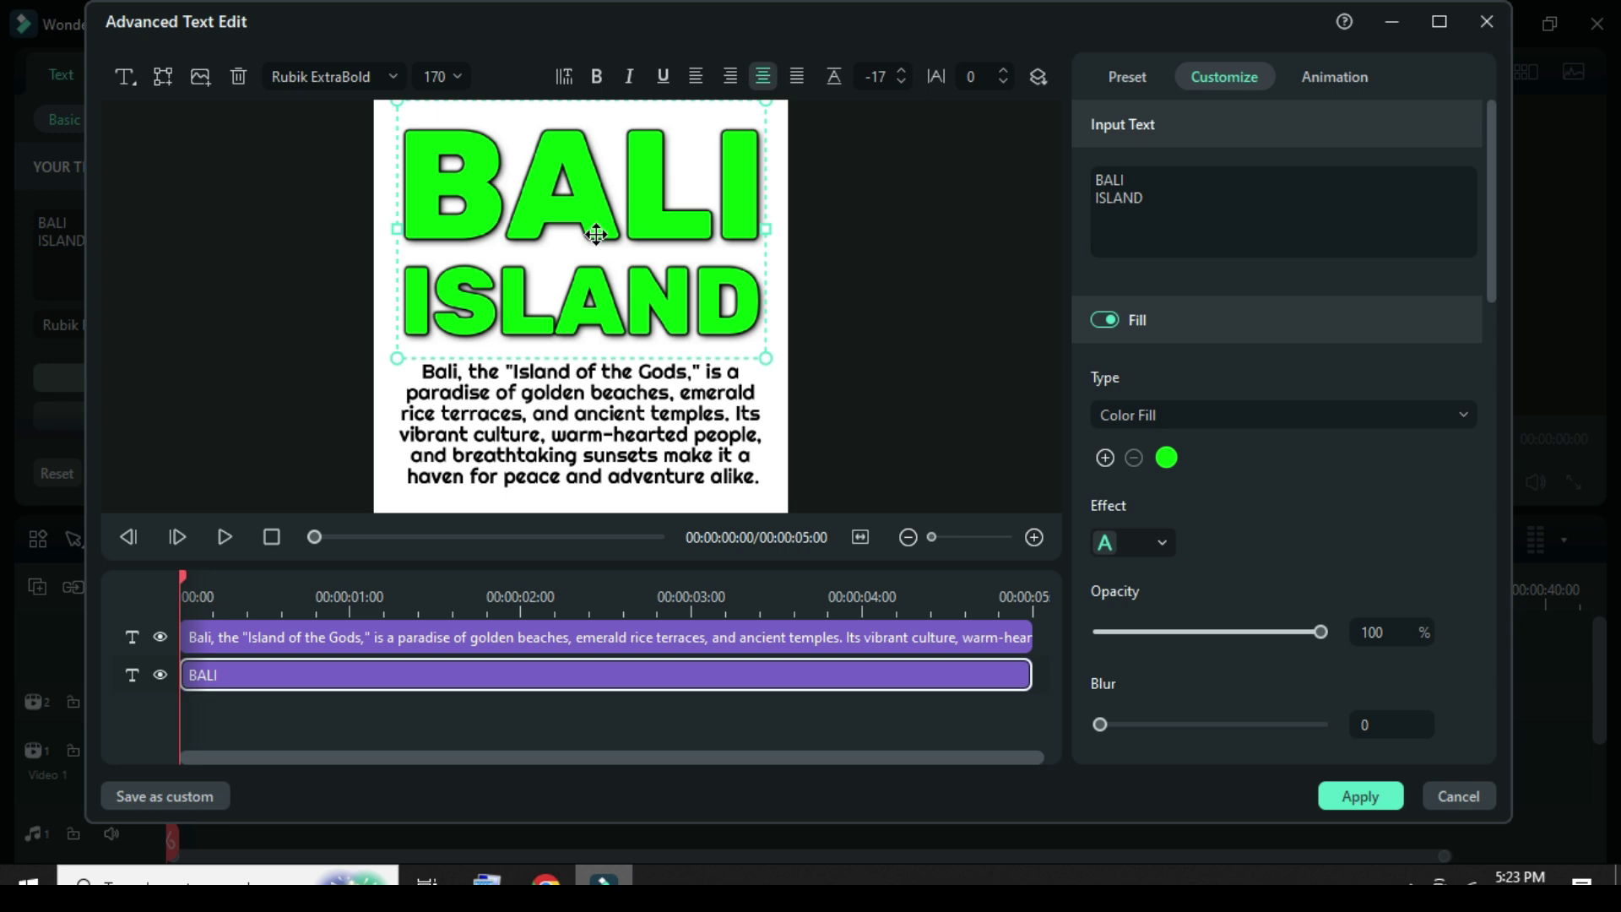
{"action": "left_click_drag", "start_coordinate": [188, 588], "coordinate": [195, 588]}
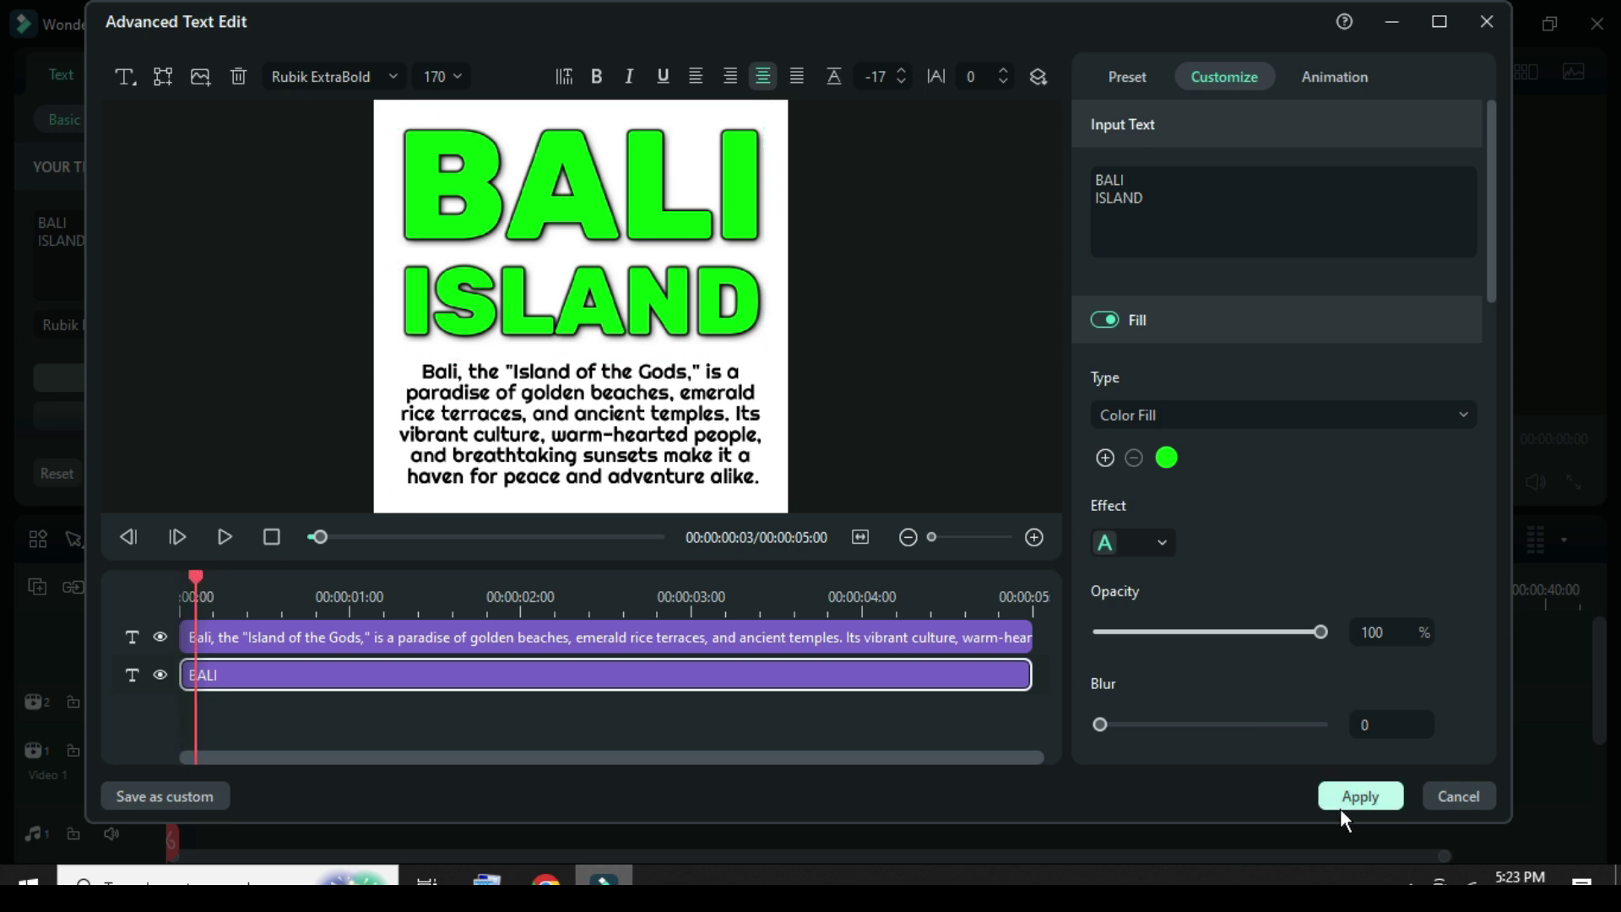
- Apply the title edits and save a PNG snapshot of the Bali card as Snapshot_15
{"action": "left_click", "coordinate": [1360, 797]}
{"action": "left_click", "coordinate": [770, 477]}
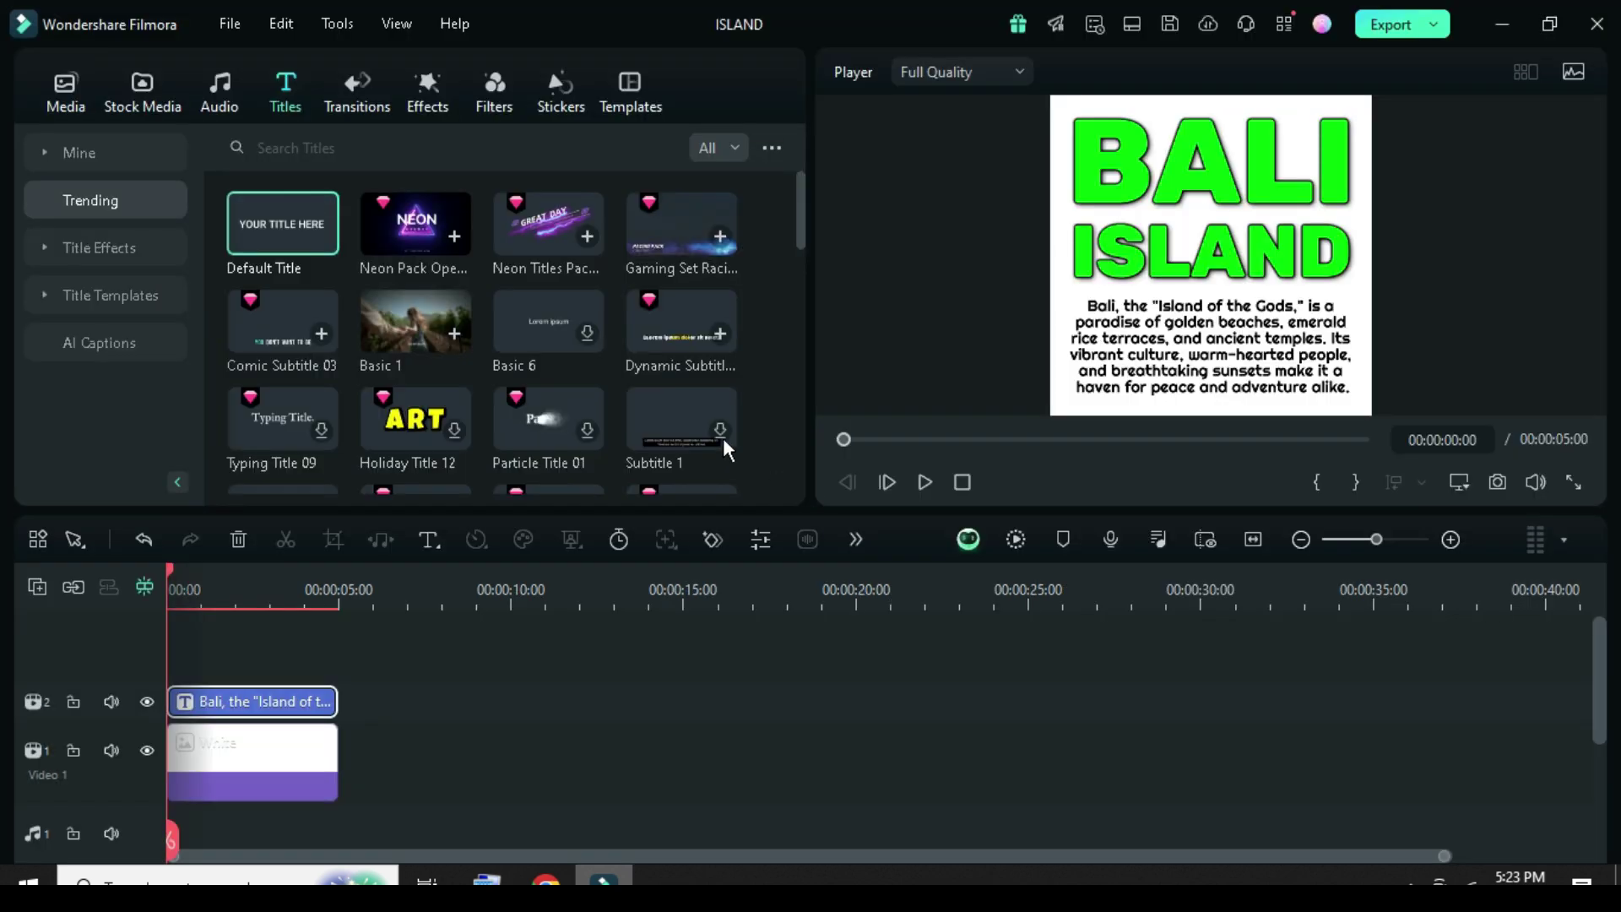
{"action": "left_click", "coordinate": [74, 95]}
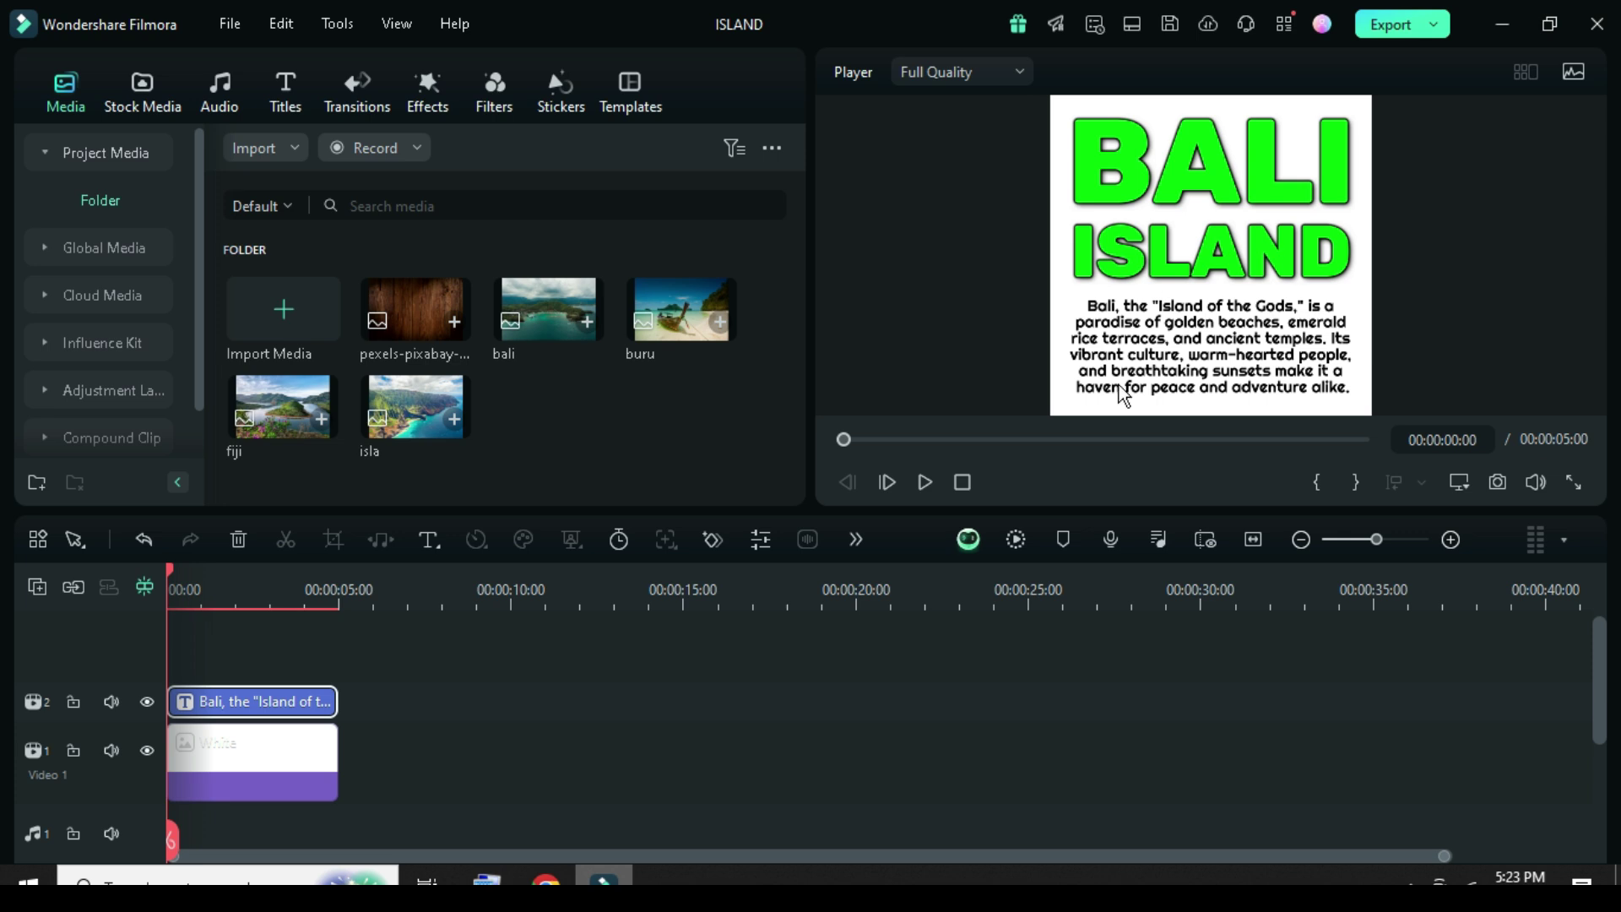
{"action": "left_click", "coordinate": [1497, 483]}
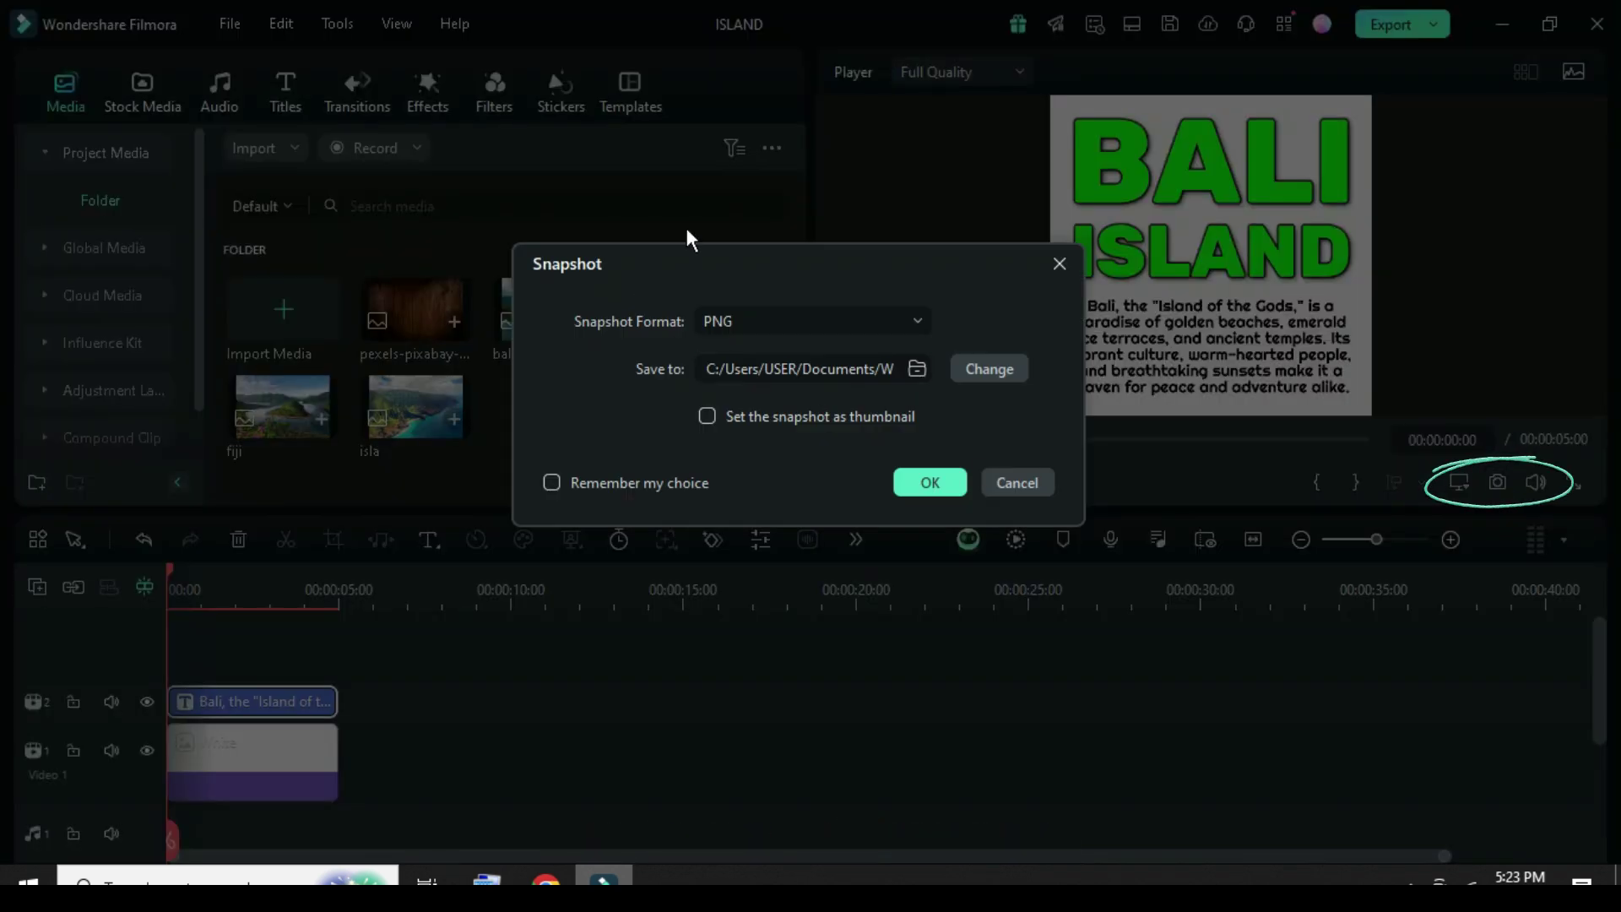
{"action": "left_click", "coordinate": [929, 482]}
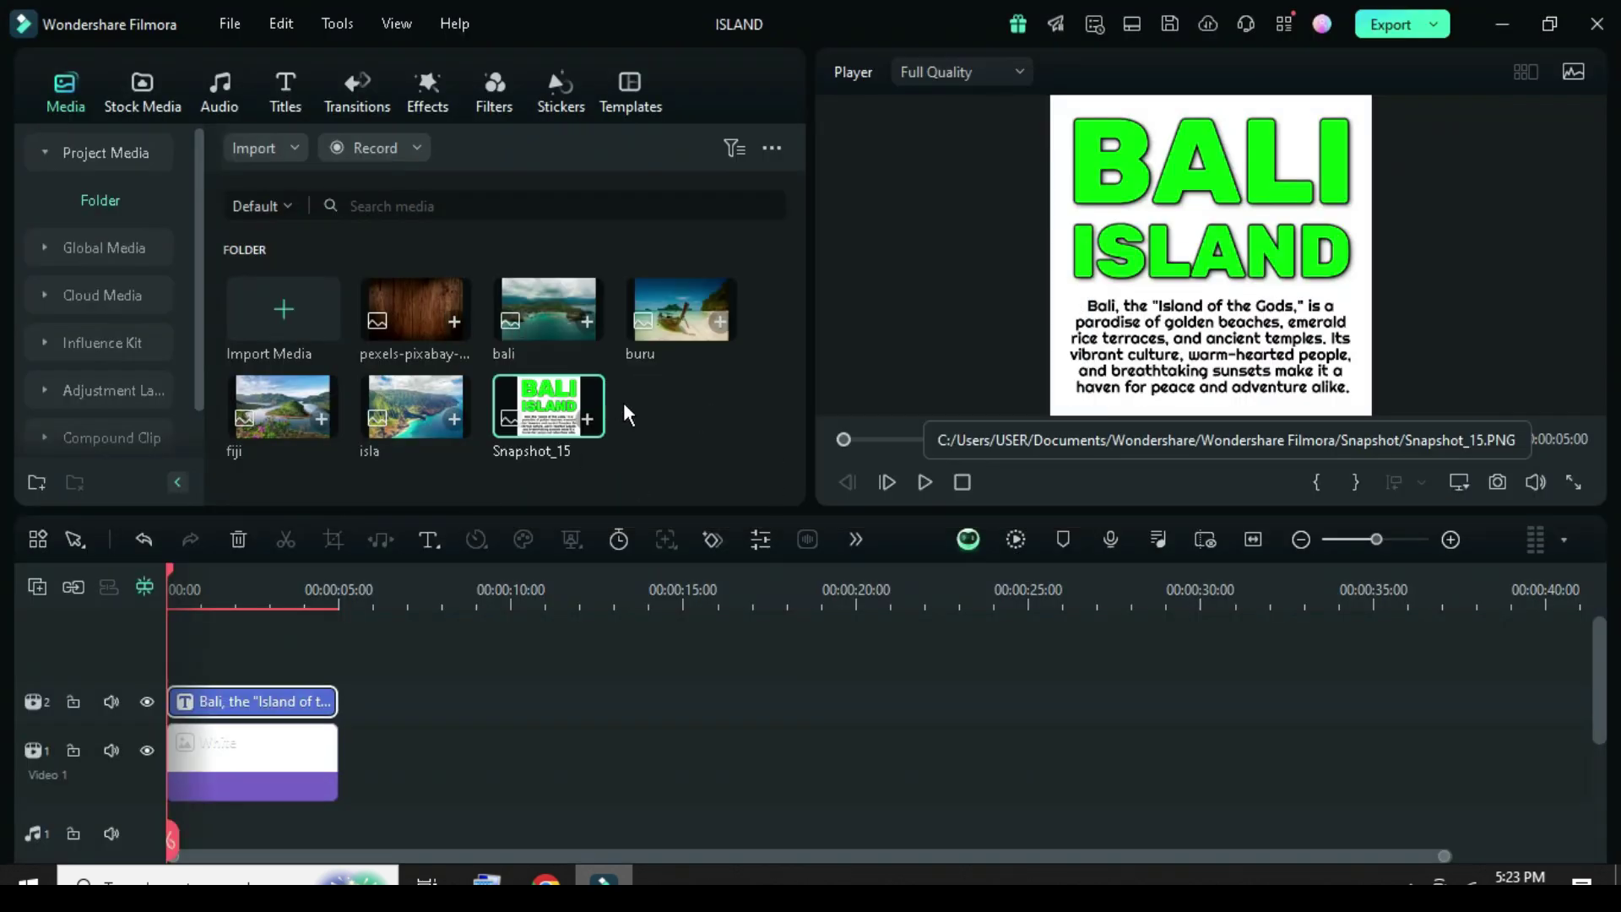
- Delete the title and white clips from the timeline
{"action": "left_click_drag", "start_coordinate": [388, 785], "coordinate": [270, 680]}
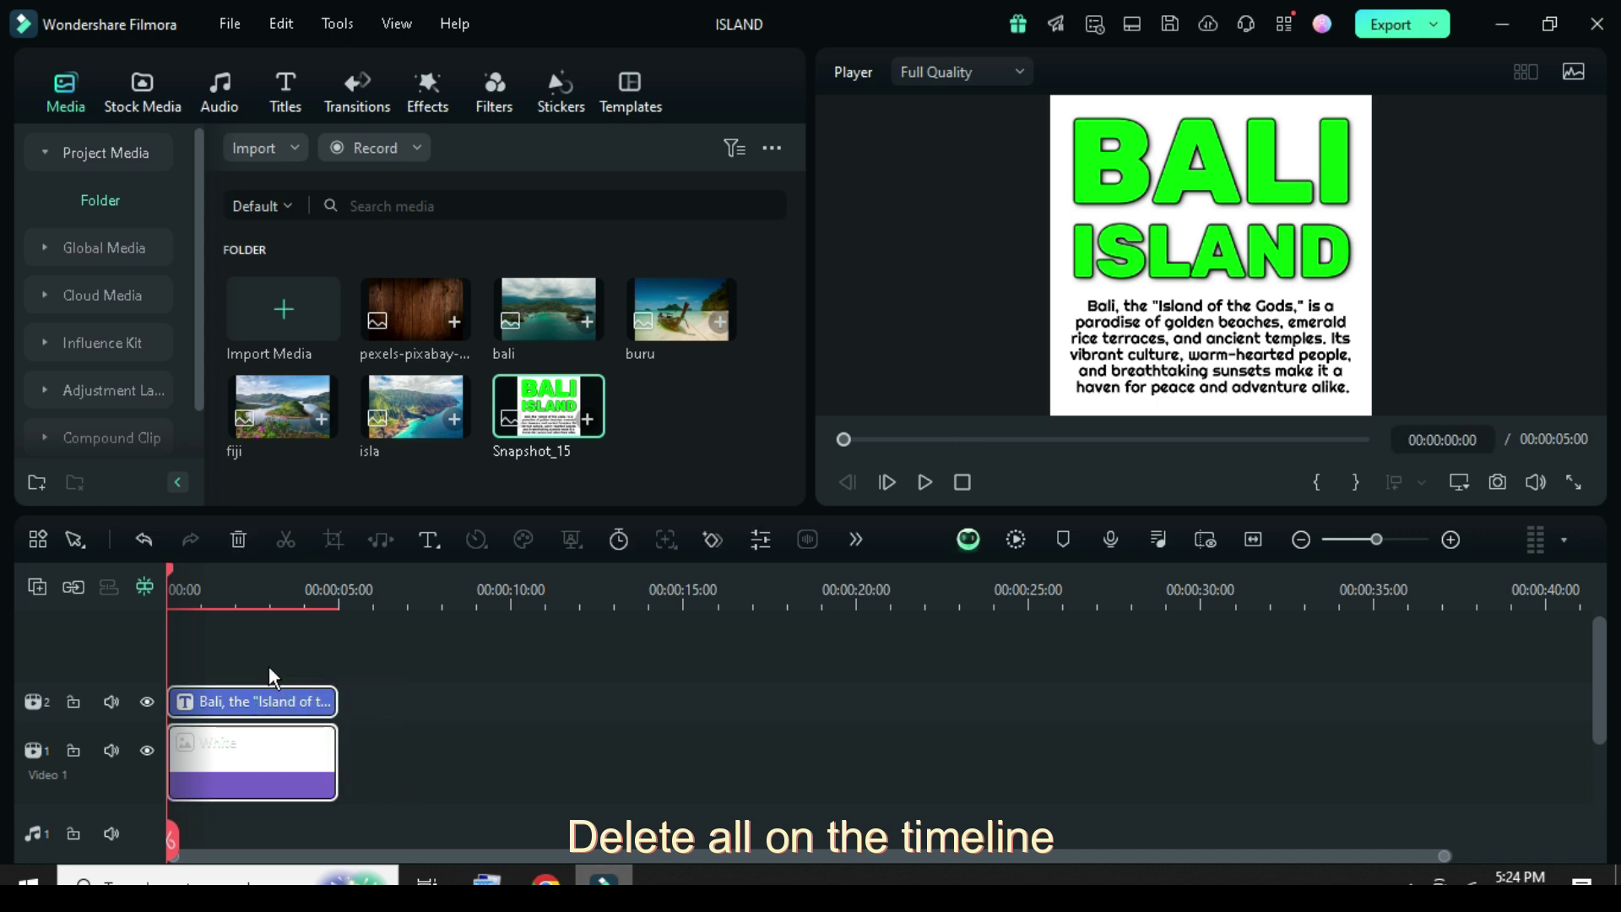
{"action": "left_click", "coordinate": [239, 545]}
{"action": "left_click", "coordinate": [229, 26]}
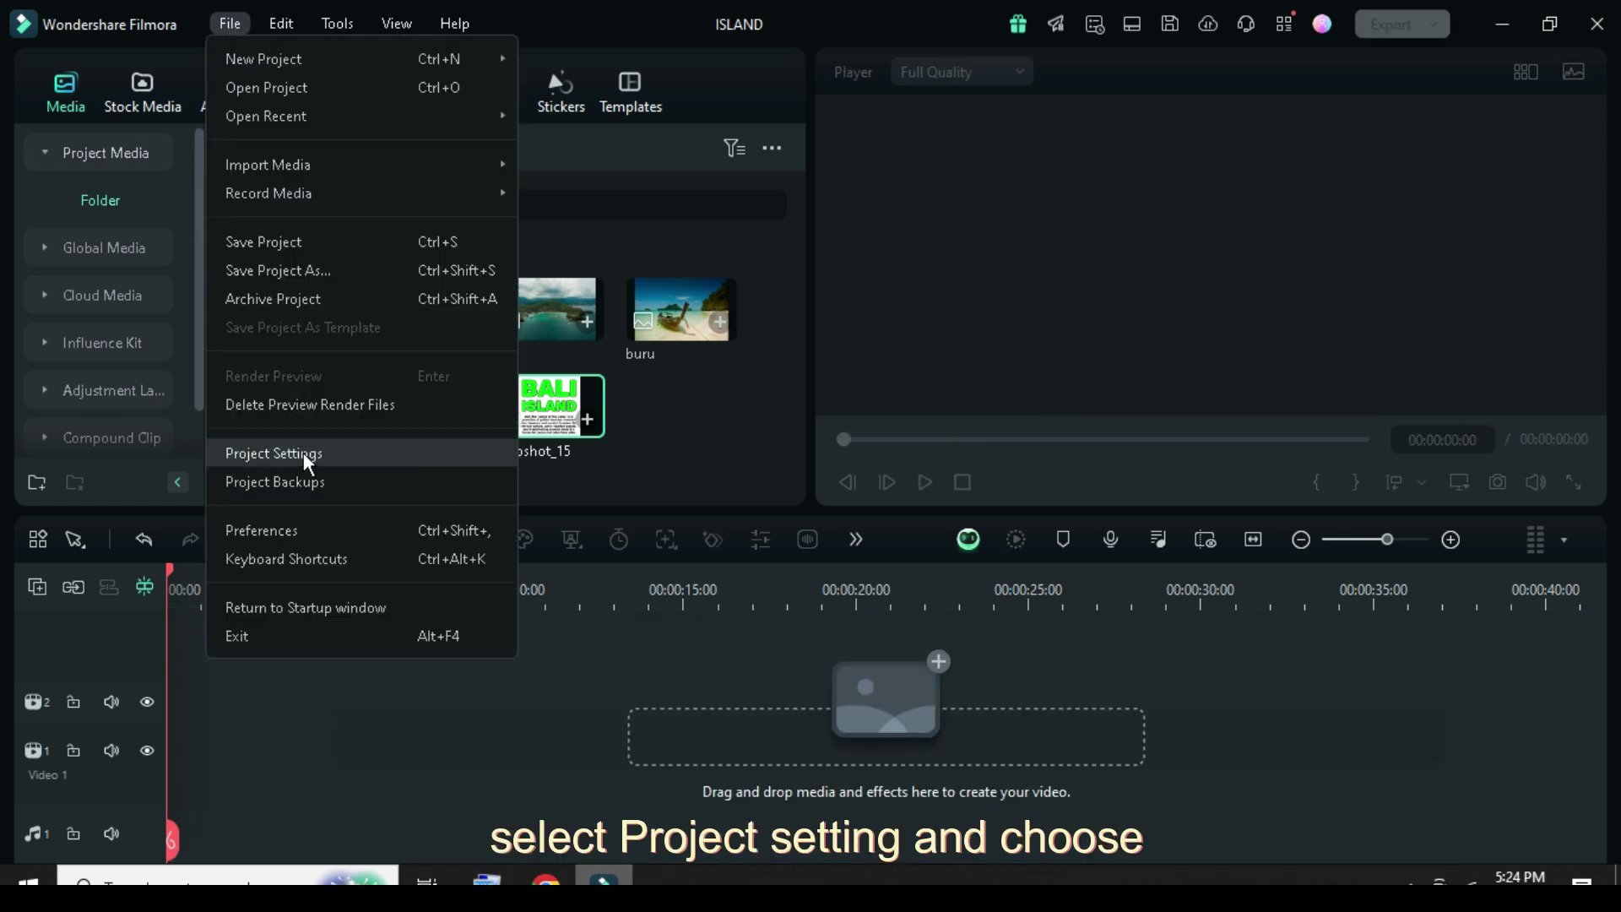
- Change the project aspect ratio to 16:9 Widescreen (1920x1080) in Project Settings
{"action": "left_click", "coordinate": [241, 456]}
{"action": "left_click", "coordinate": [781, 264]}
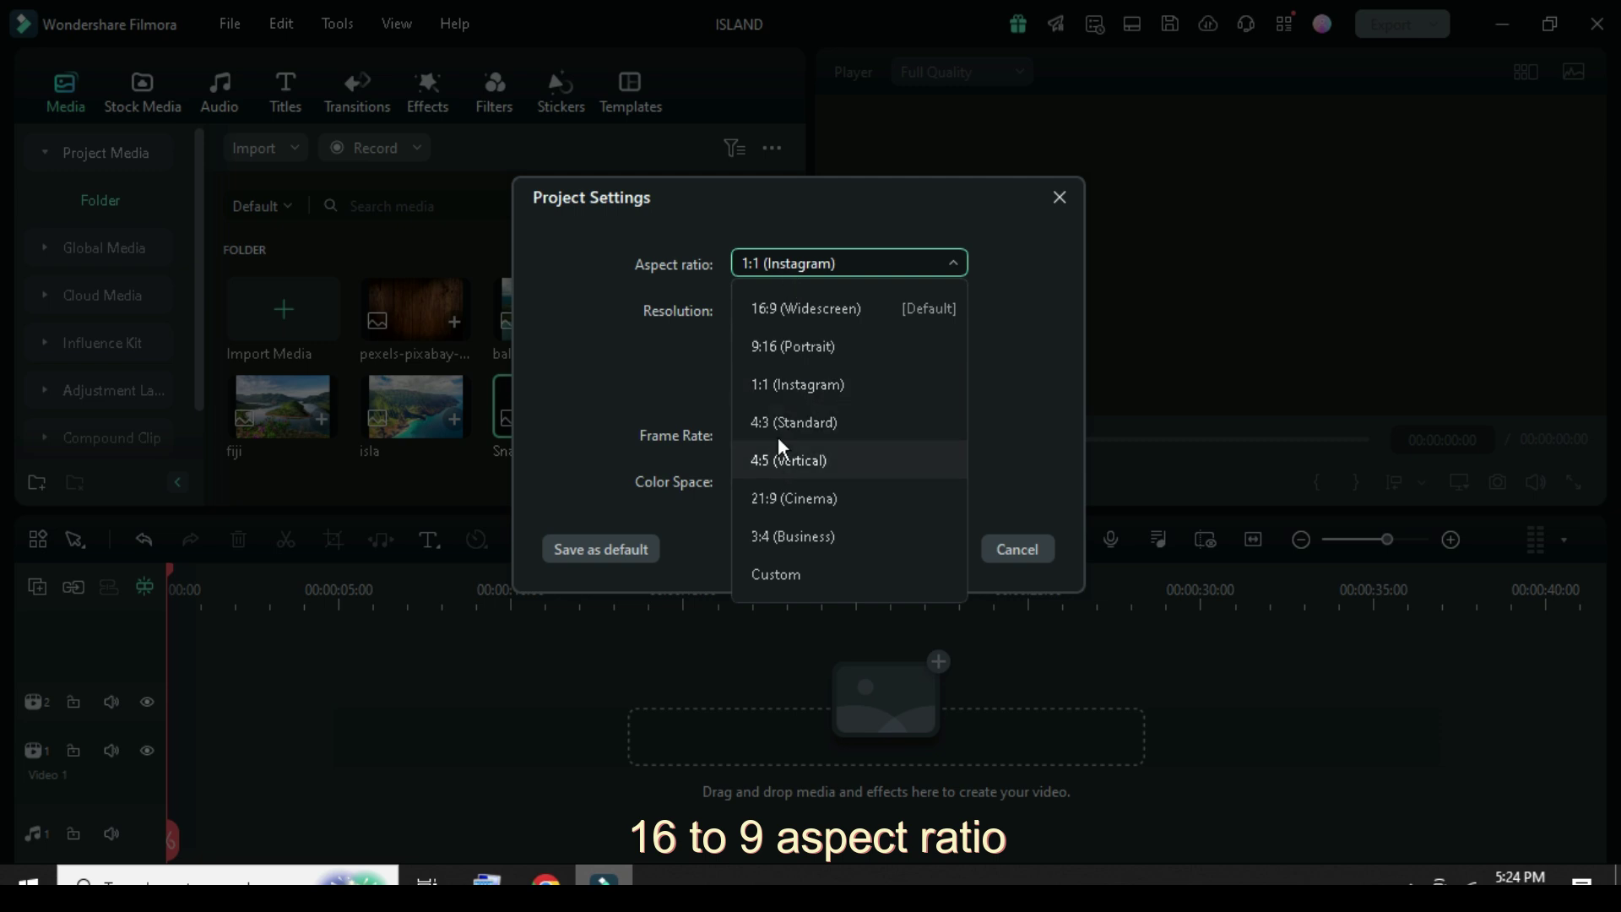
{"action": "left_click", "coordinate": [776, 313]}
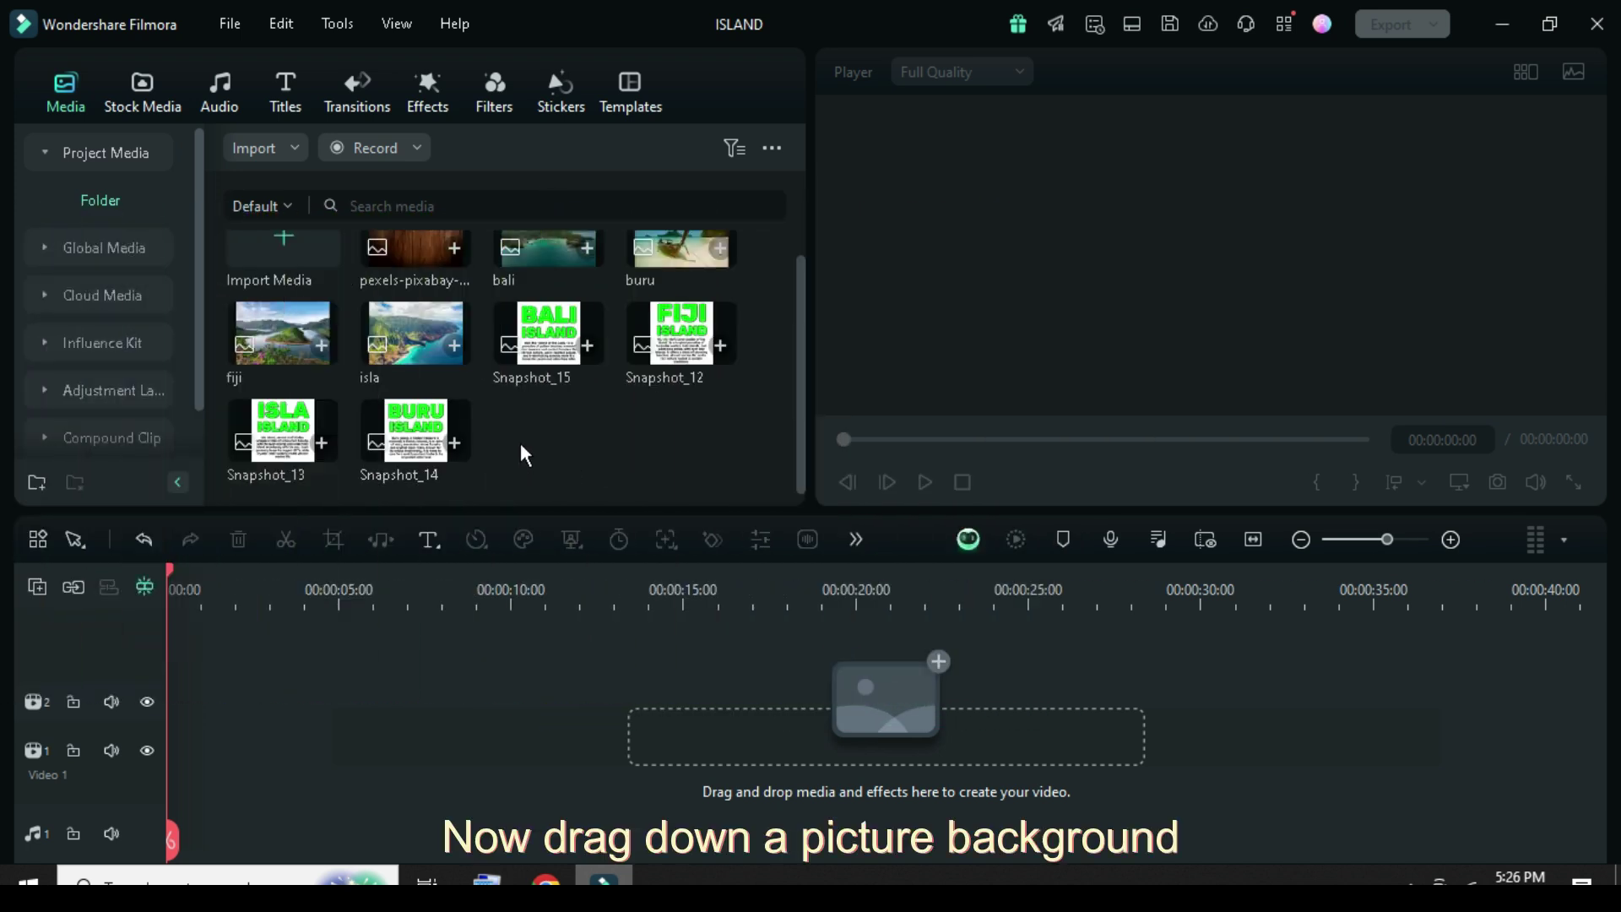
{"action": "scroll", "coordinate": [525, 456], "scroll_direction": "up", "scroll_amount": 2}
- Remove the empty video tracks from the timeline
{"action": "scroll", "coordinate": [554, 277], "scroll_direction": "down", "scroll_amount": 2}
{"action": "scroll", "coordinate": [488, 384], "scroll_direction": "up", "scroll_amount": 2}
{"action": "scroll", "coordinate": [422, 439], "scroll_direction": "down", "scroll_amount": 2}
{"action": "left_click", "coordinate": [37, 587]}
{"action": "left_click", "coordinate": [211, 731]}
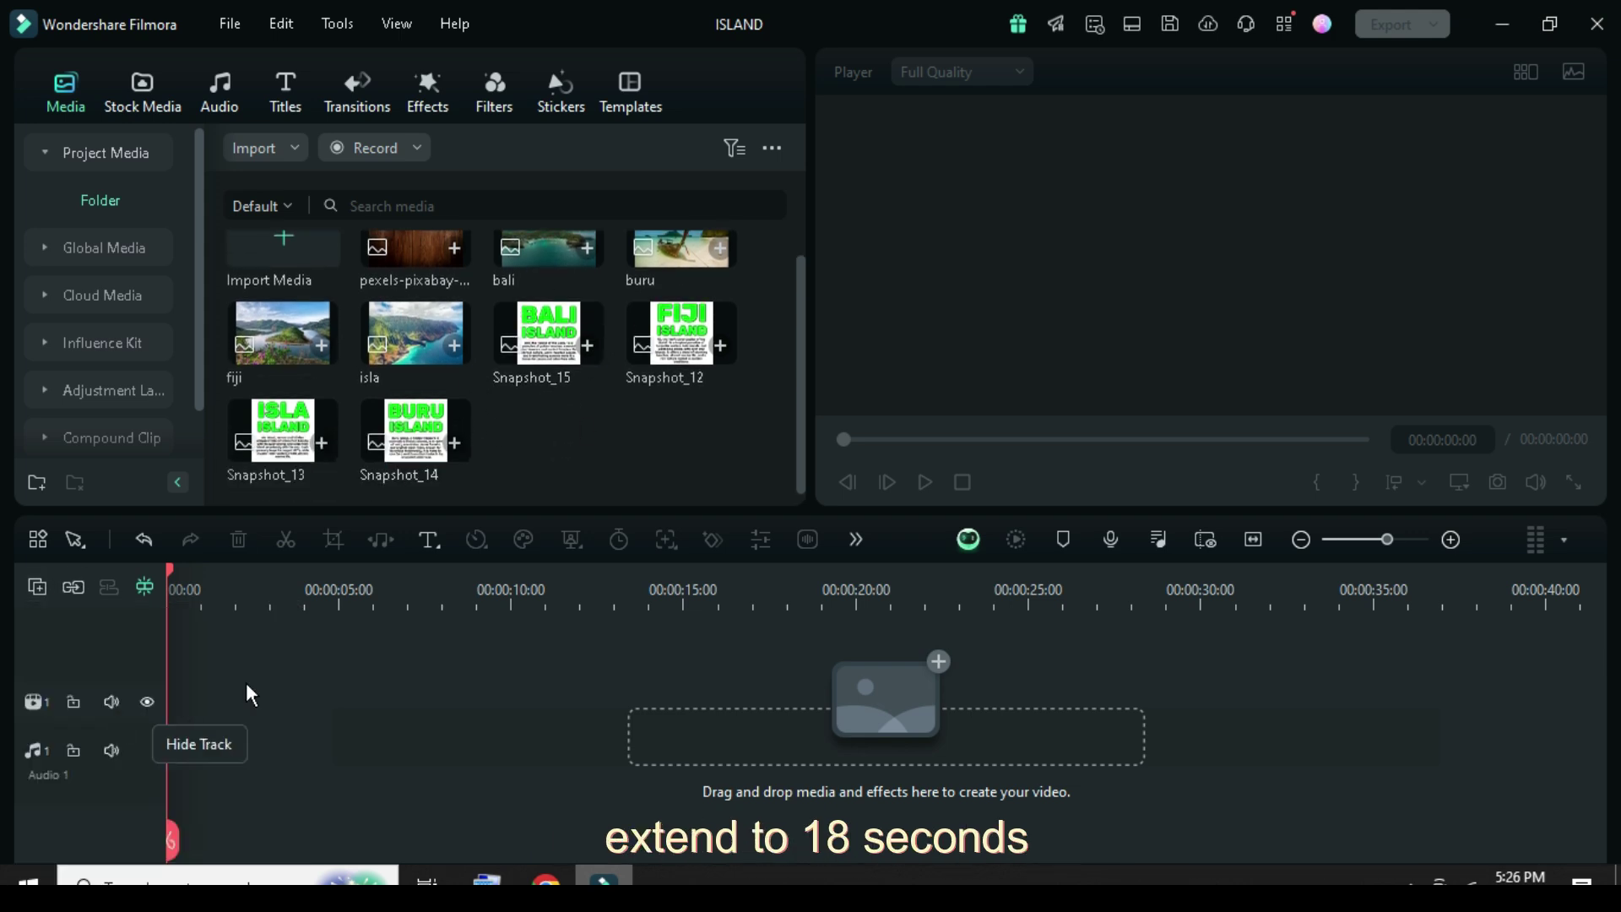
{"action": "scroll", "coordinate": [550, 276], "scroll_direction": "up", "scroll_amount": 2}
- Place the wood-plank image at normal track height, crop it to fit, and stretch it to about 18 seconds
{"action": "left_click_drag", "start_coordinate": [388, 317], "coordinate": [206, 688]}
{"action": "left_click", "coordinate": [37, 587]}
{"action": "mouse_move", "coordinate": [301, 809]}
{"action": "left_click", "coordinate": [346, 836]}
{"action": "right_click", "coordinate": [252, 702]}
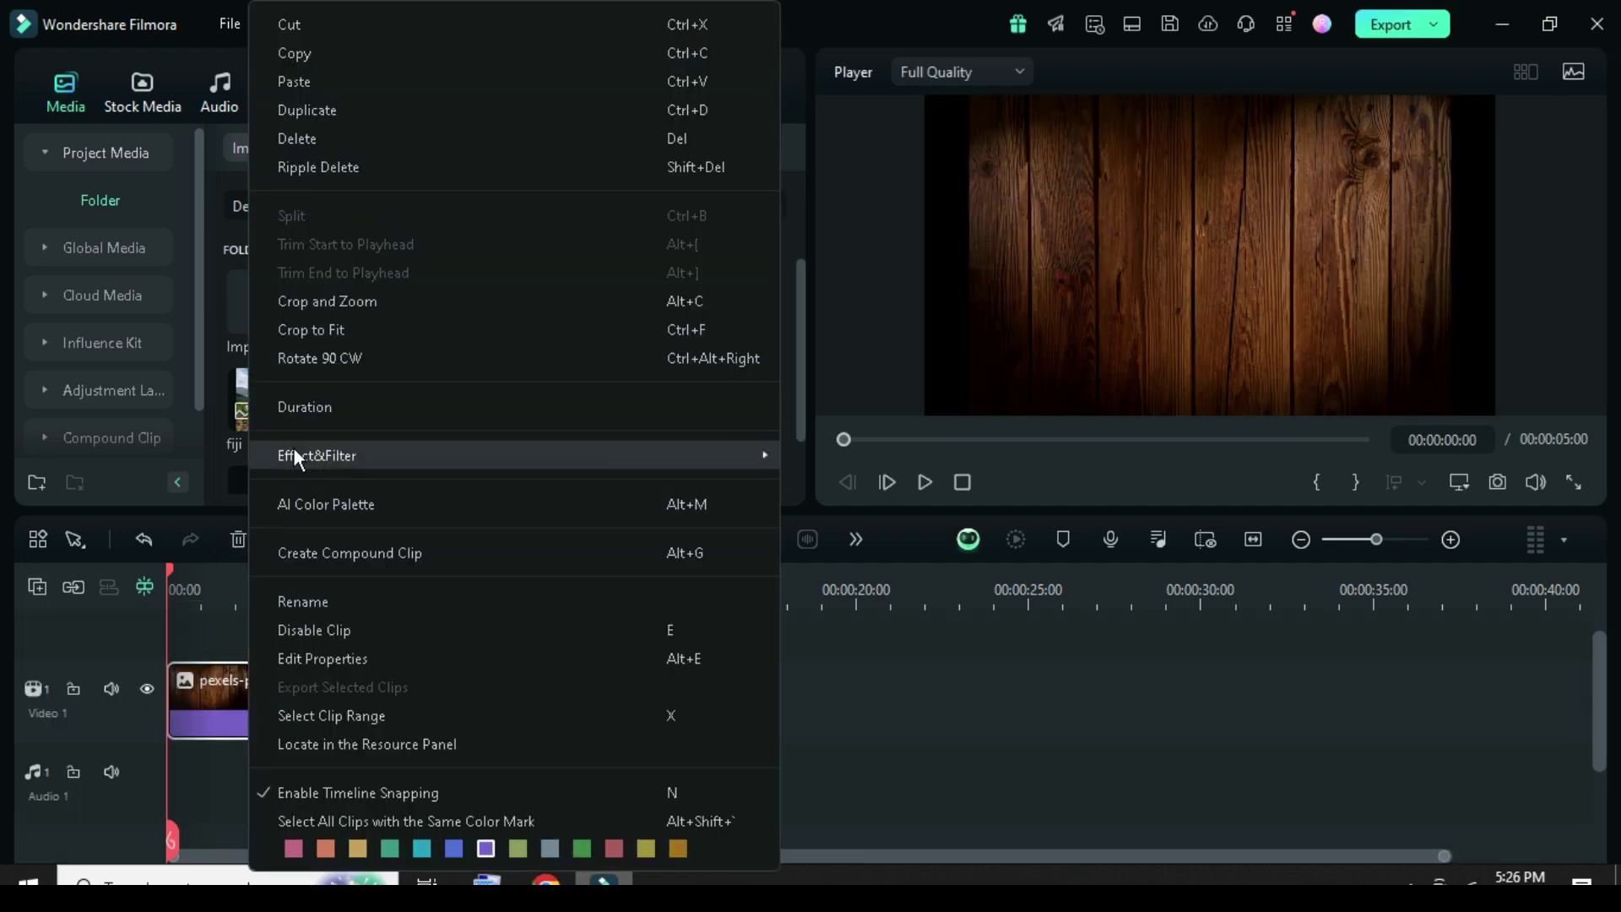
{"action": "left_click", "coordinate": [267, 327]}
{"action": "left_click_drag", "start_coordinate": [334, 694], "coordinate": [791, 667]}
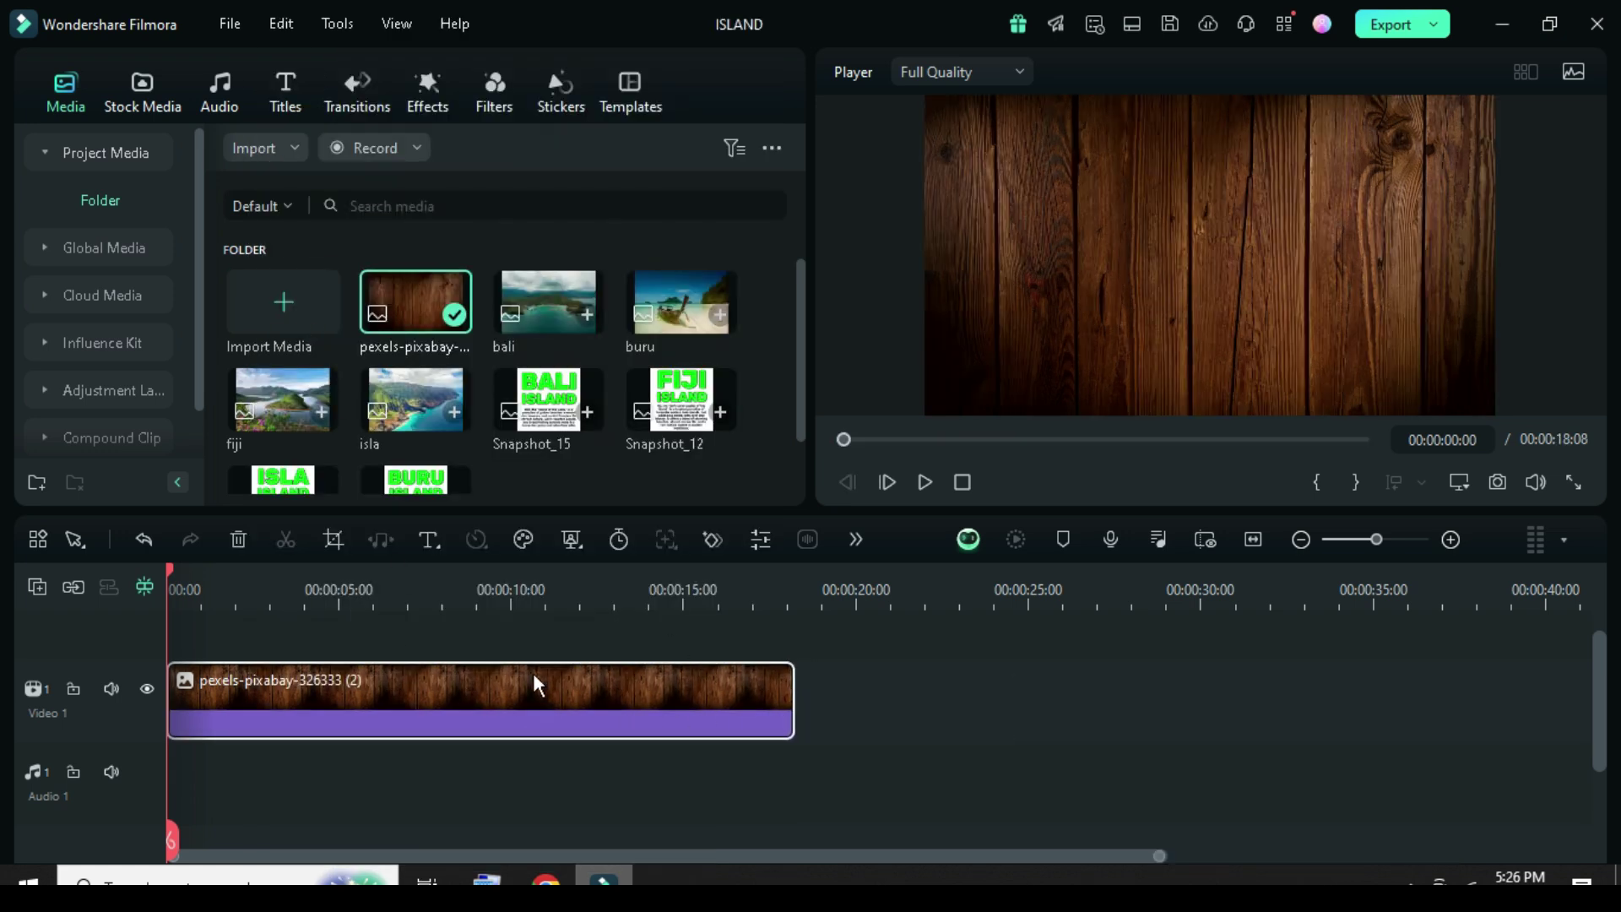
- Place the bali photo on a track above the wood background and crop it to fit
{"action": "scroll", "coordinate": [489, 678], "scroll_direction": "up", "scroll_amount": 1}
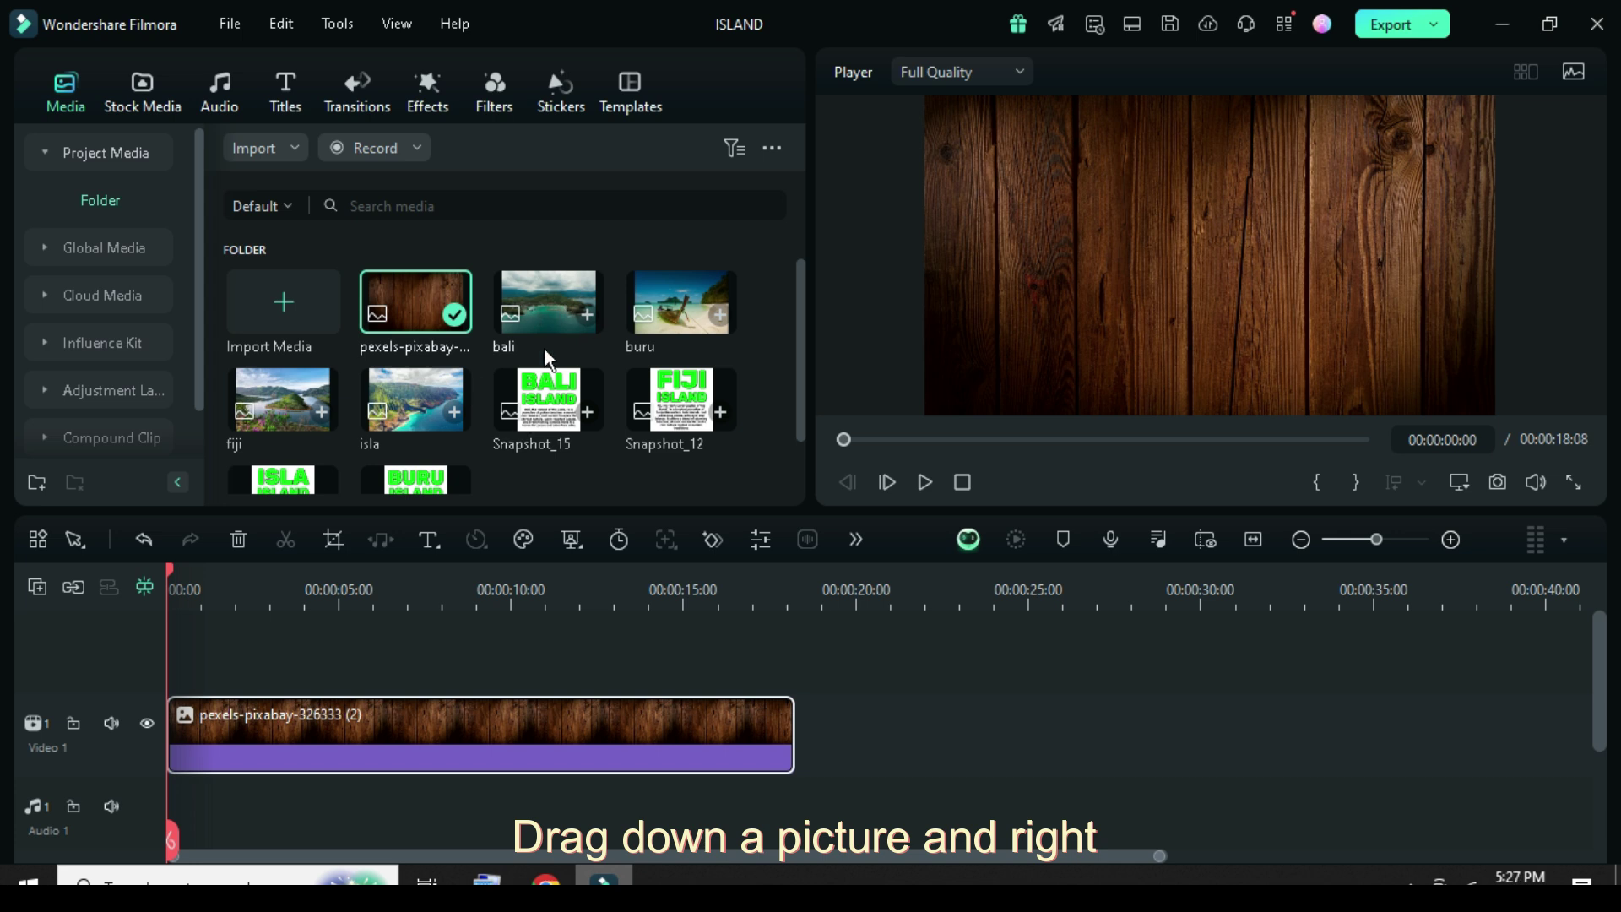
{"action": "left_click_drag", "start_coordinate": [546, 308], "coordinate": [216, 733]}
{"action": "right_click", "coordinate": [257, 732]}
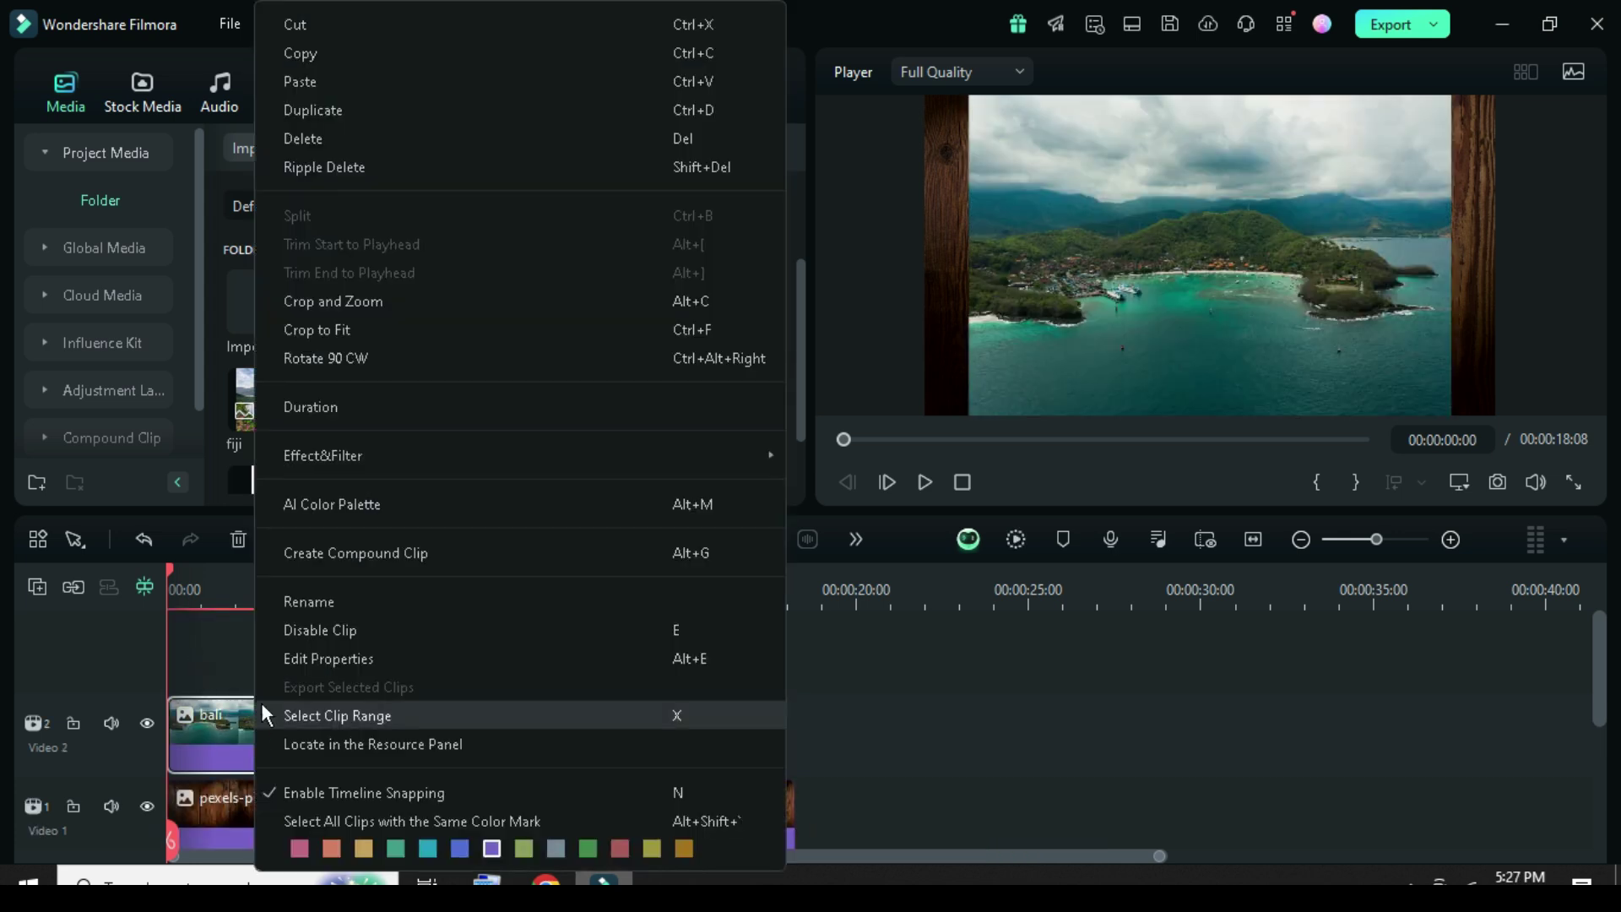
{"action": "left_click", "coordinate": [337, 327]}
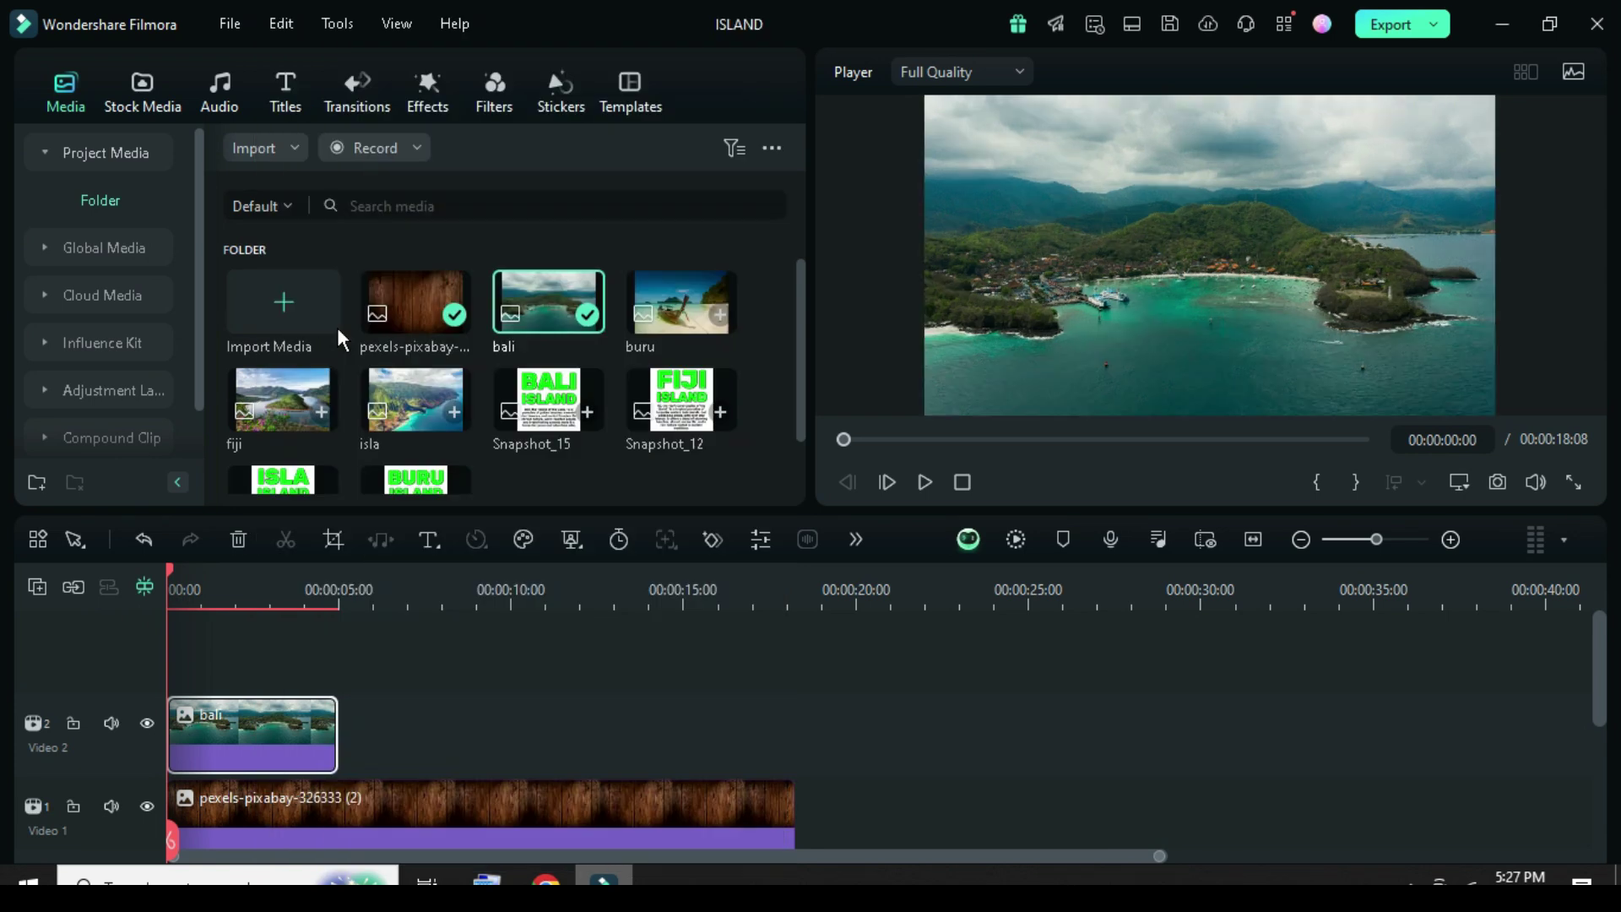
- Enable the bali clip's Drop Shadow with distance 17 and blur 100, and adjust its opacity
{"action": "double_click", "coordinate": [277, 726]}
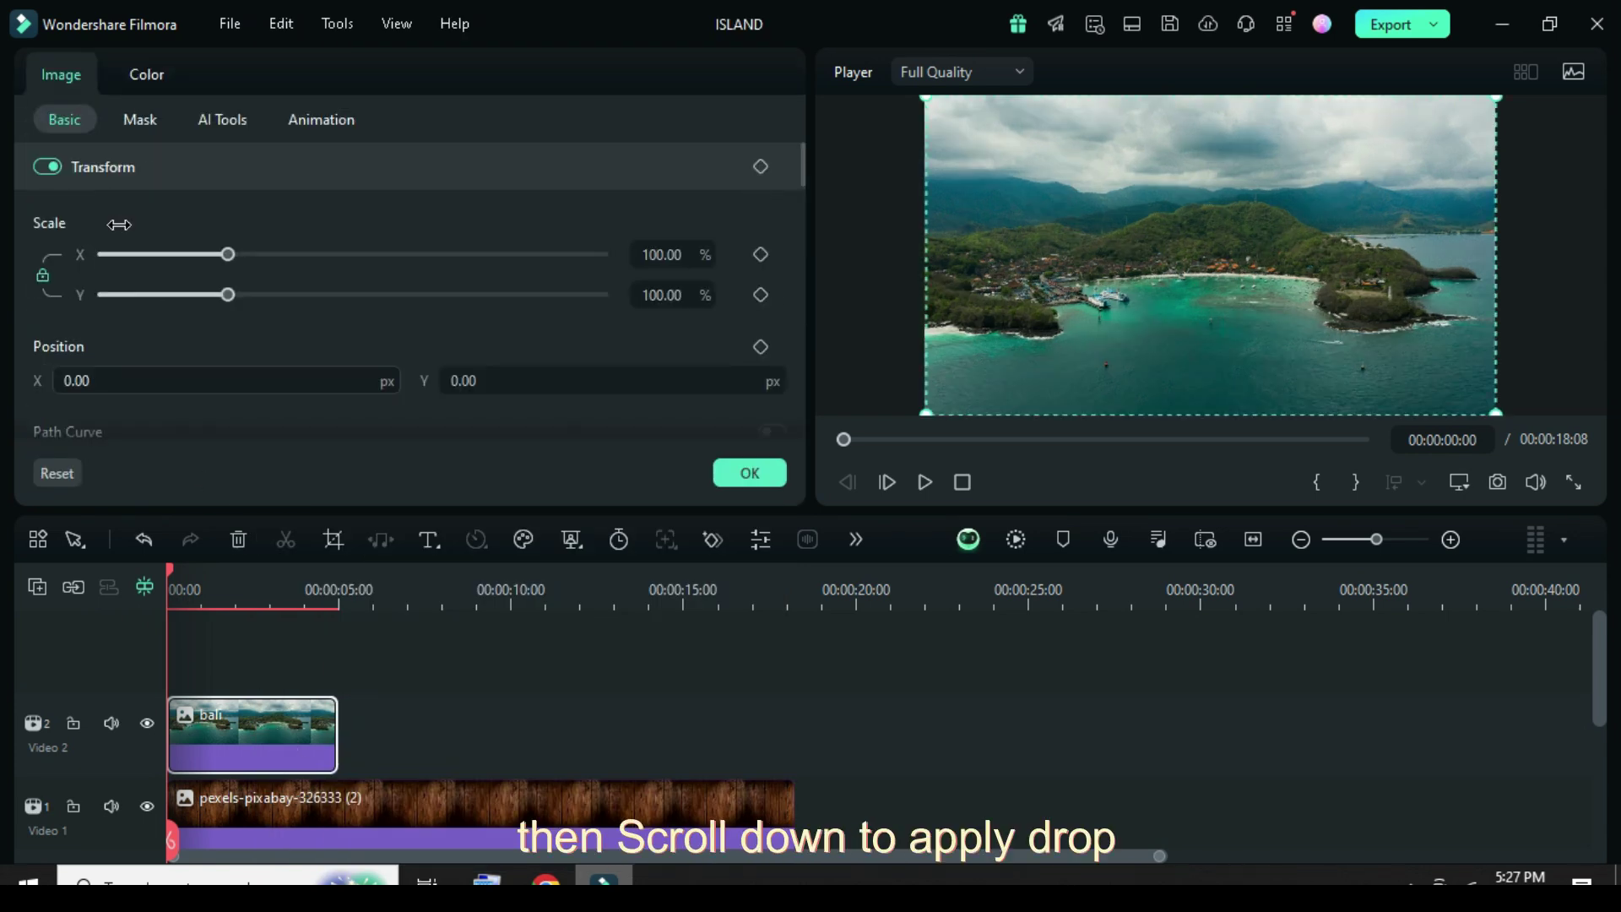
{"action": "scroll", "coordinate": [204, 304], "scroll_direction": "down", "scroll_amount": 10}
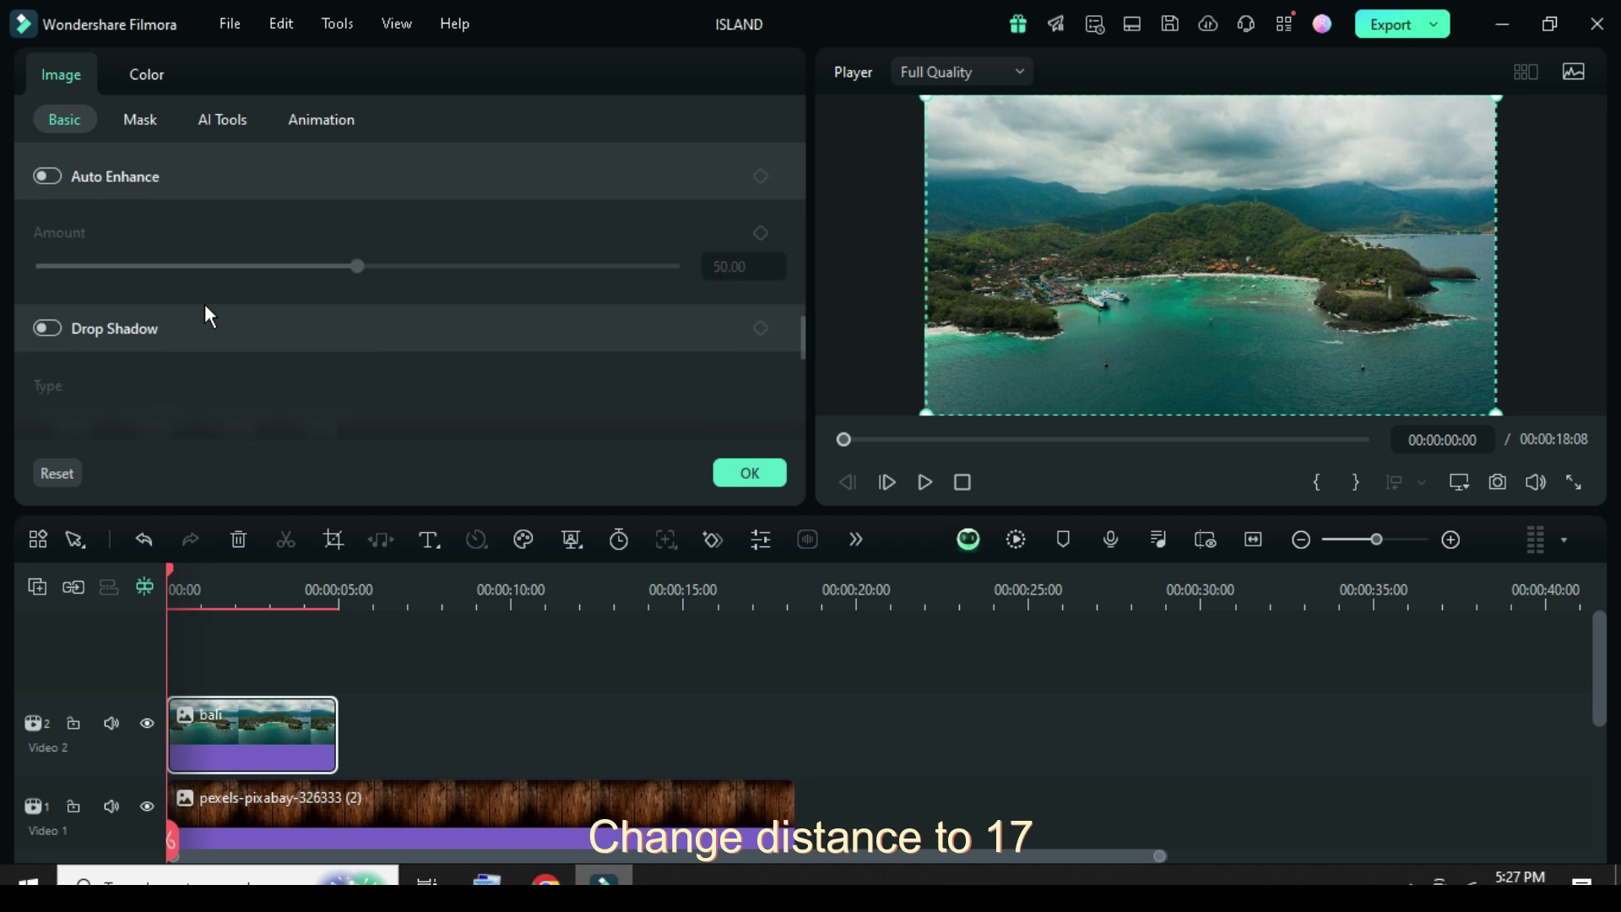
{"action": "left_click", "coordinate": [47, 256]}
{"action": "scroll", "coordinate": [206, 297], "scroll_direction": "down", "scroll_amount": 5}
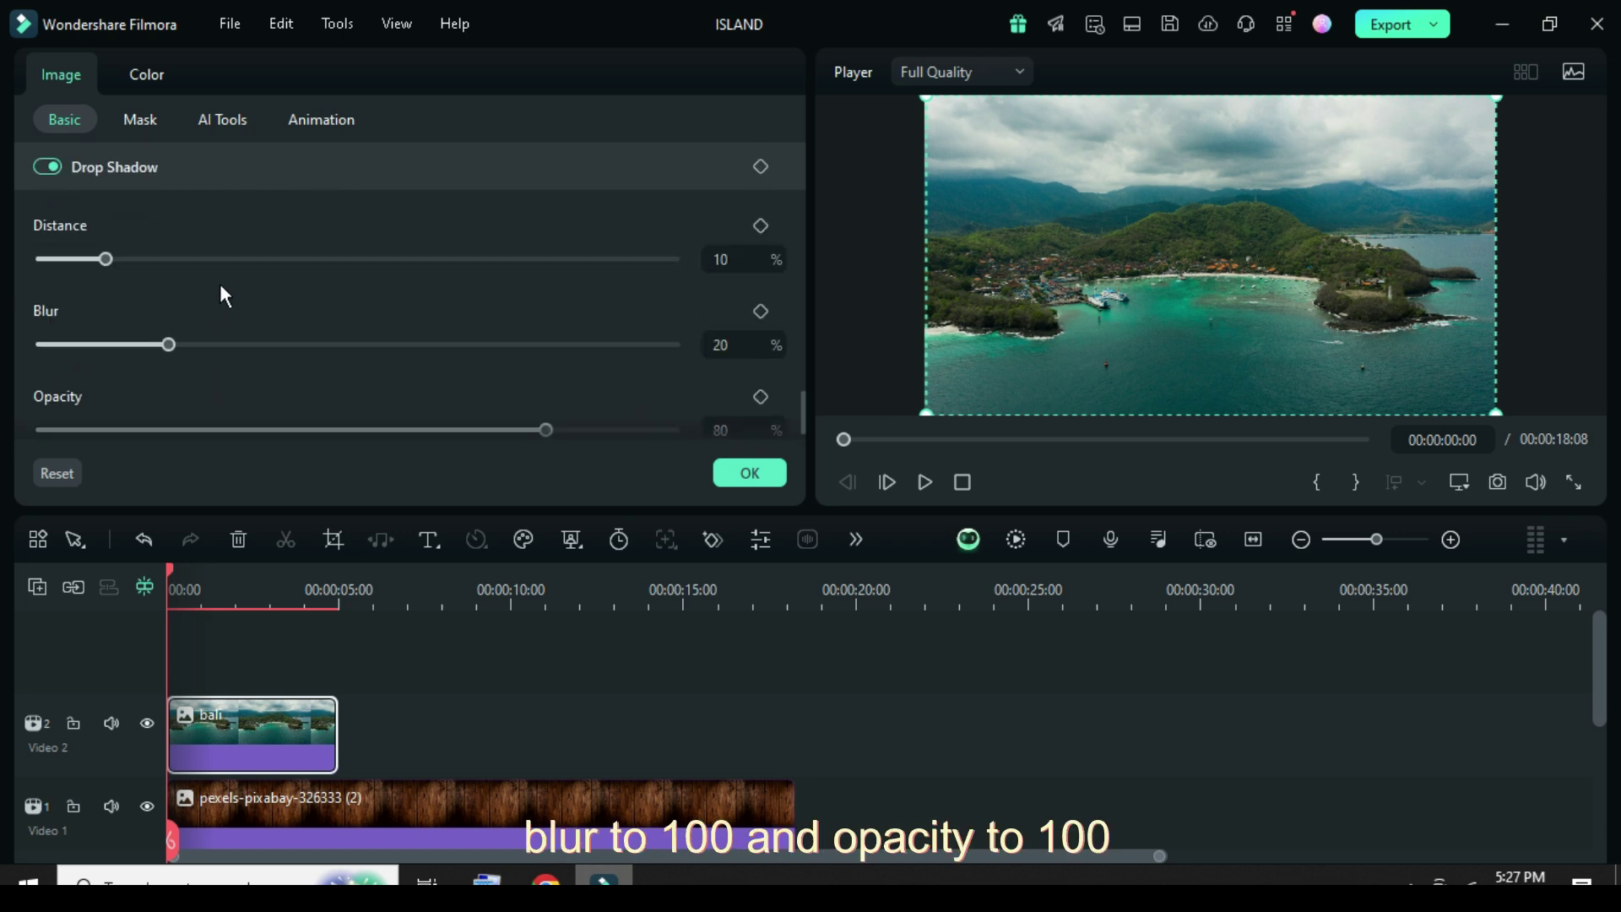
{"action": "left_click", "coordinate": [739, 259]}
{"action": "key", "text": "Return"}
{"action": "type", "text": "0"}
{"action": "key", "text": "Return"}
{"action": "scroll", "coordinate": [687, 343], "scroll_direction": "down", "scroll_amount": 1}
{"action": "left_click", "coordinate": [719, 402]}
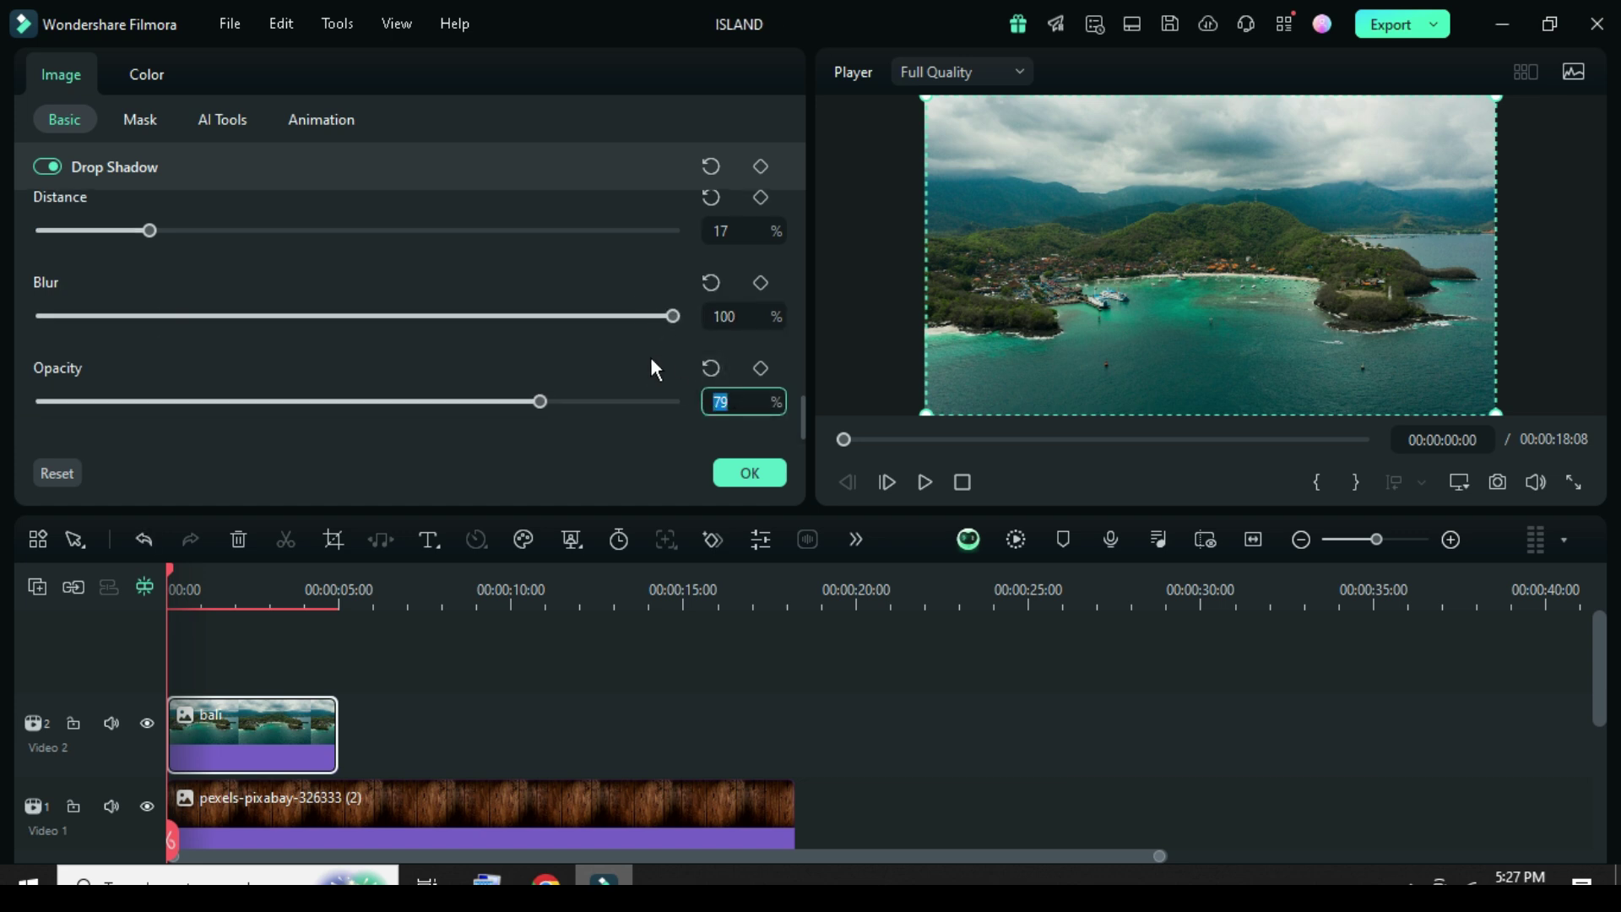
{"action": "scroll", "coordinate": [539, 393], "scroll_direction": "up", "scroll_amount": 5}
{"action": "scroll", "coordinate": [382, 586], "scroll_direction": "up", "scroll_amount": 4}
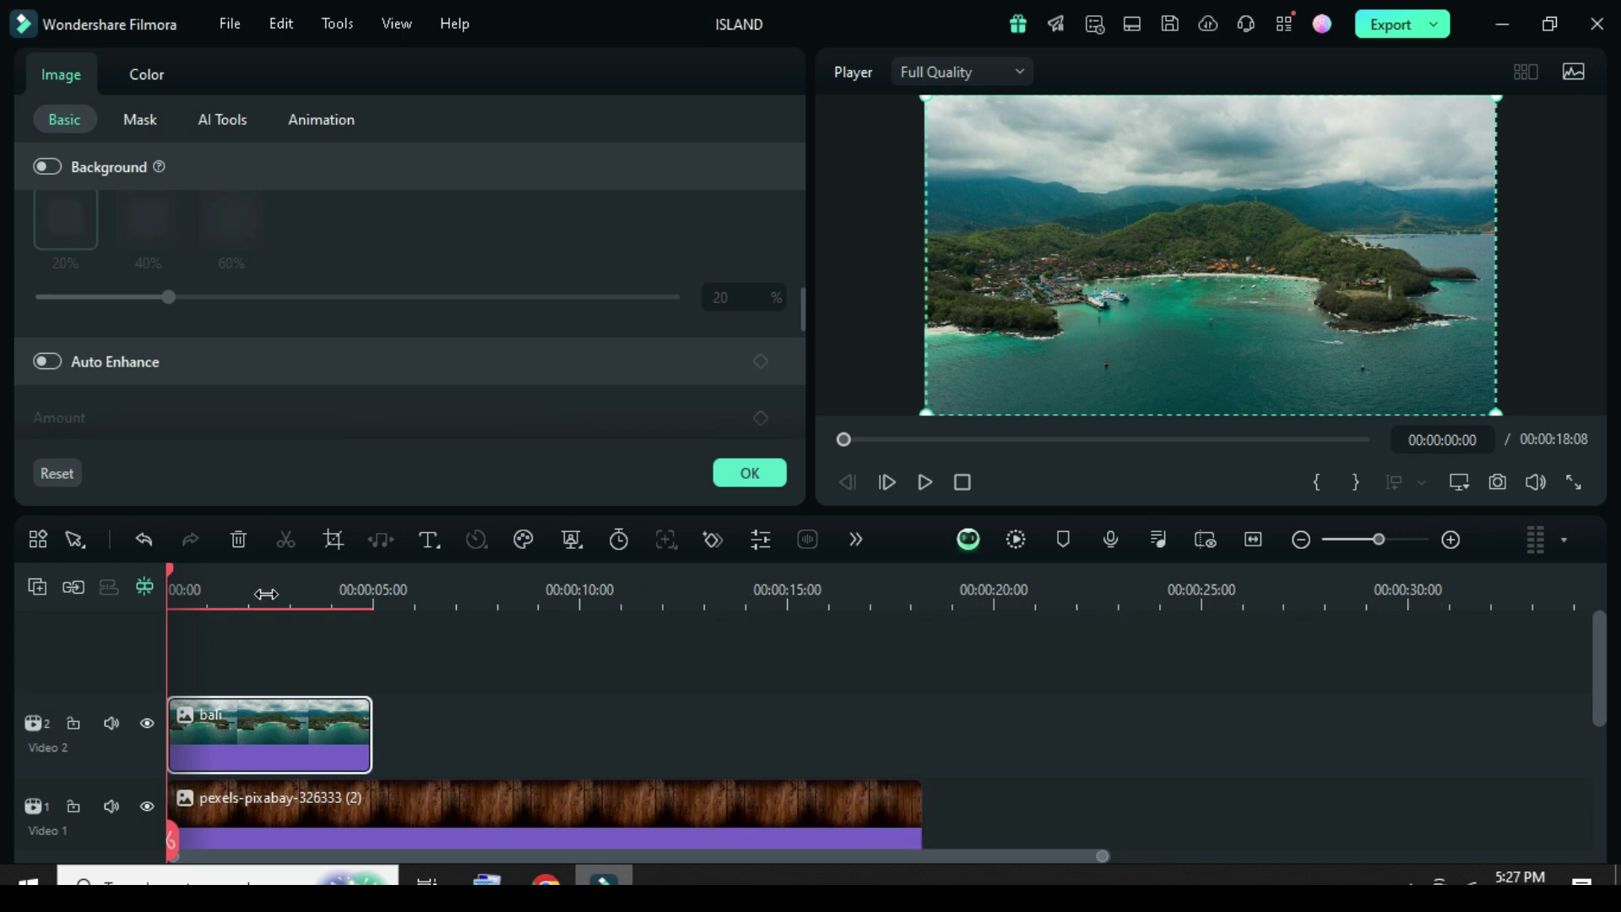
{"action": "scroll", "coordinate": [383, 586], "scroll_direction": "down", "scroll_amount": 1}
- Add the bali photo's first Transform keyframe at Scale 60, Position Y -1225, Rotate -30°
{"action": "scroll", "coordinate": [324, 293], "scroll_direction": "up", "scroll_amount": 5}
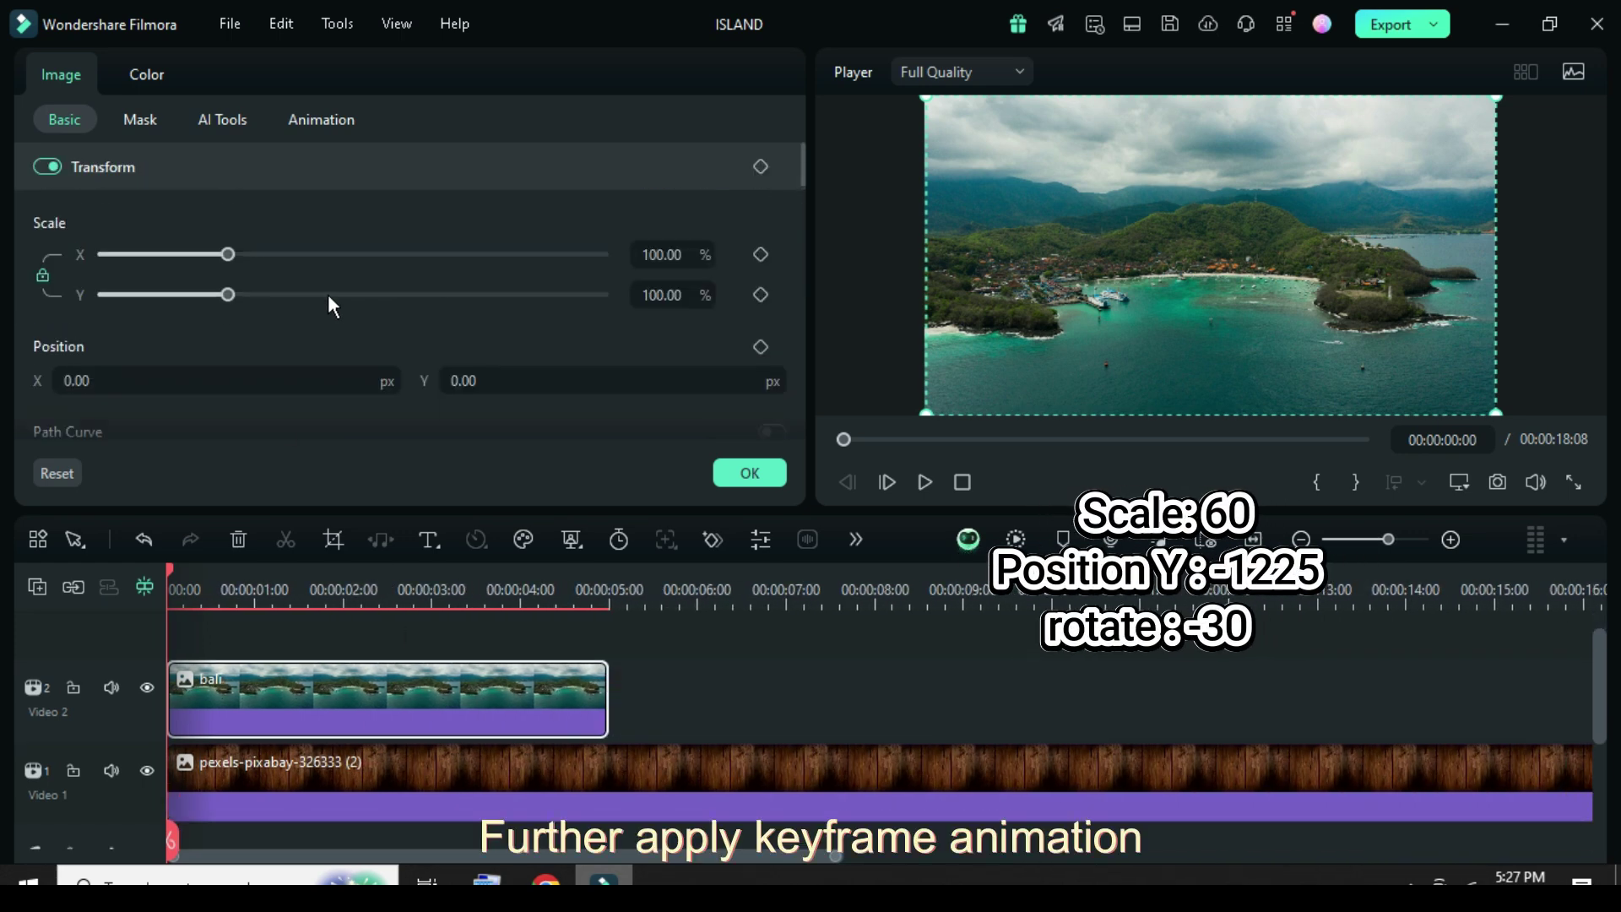
{"action": "left_click", "coordinate": [760, 166]}
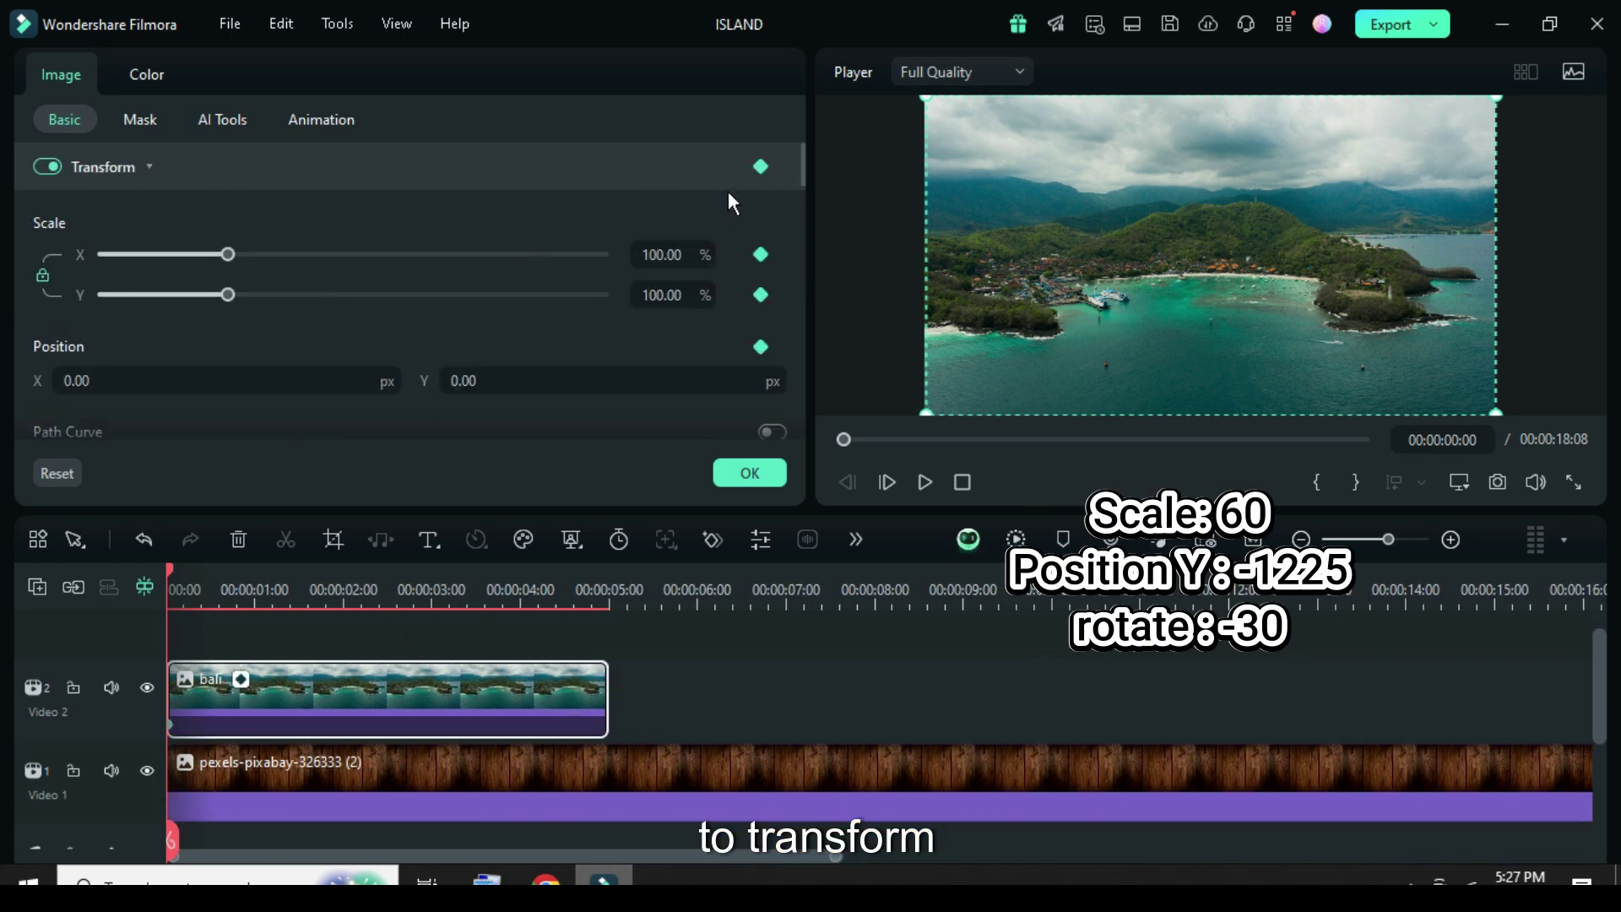
{"action": "left_click", "coordinate": [670, 242]}
{"action": "type", "text": "60"}
{"action": "key", "text": "Return"}
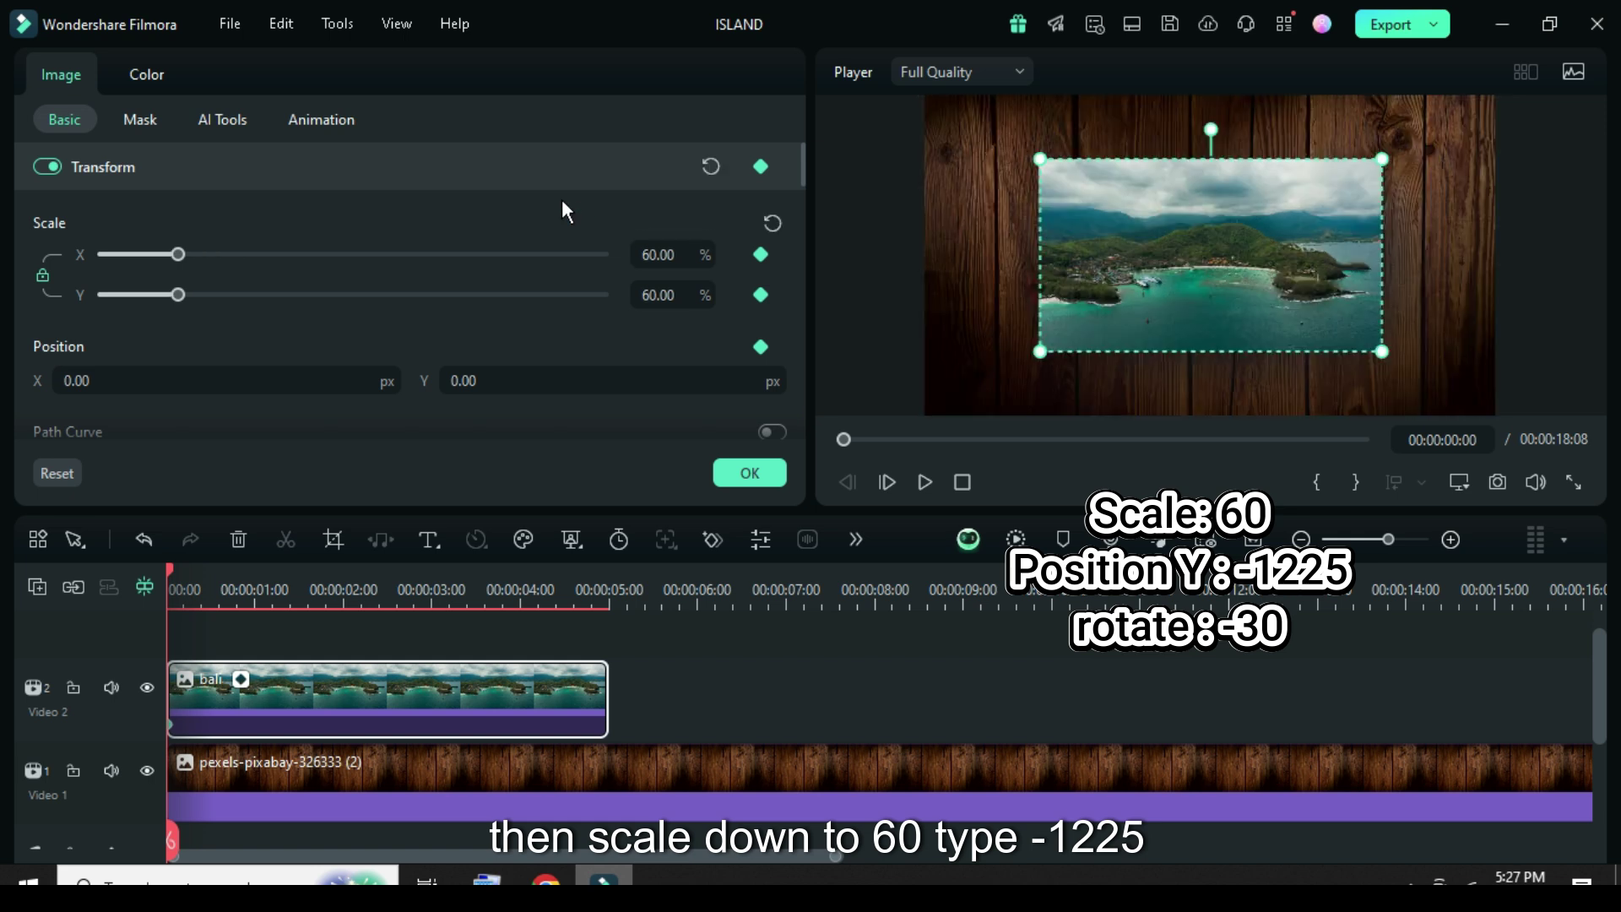
{"action": "left_click", "coordinate": [519, 368]}
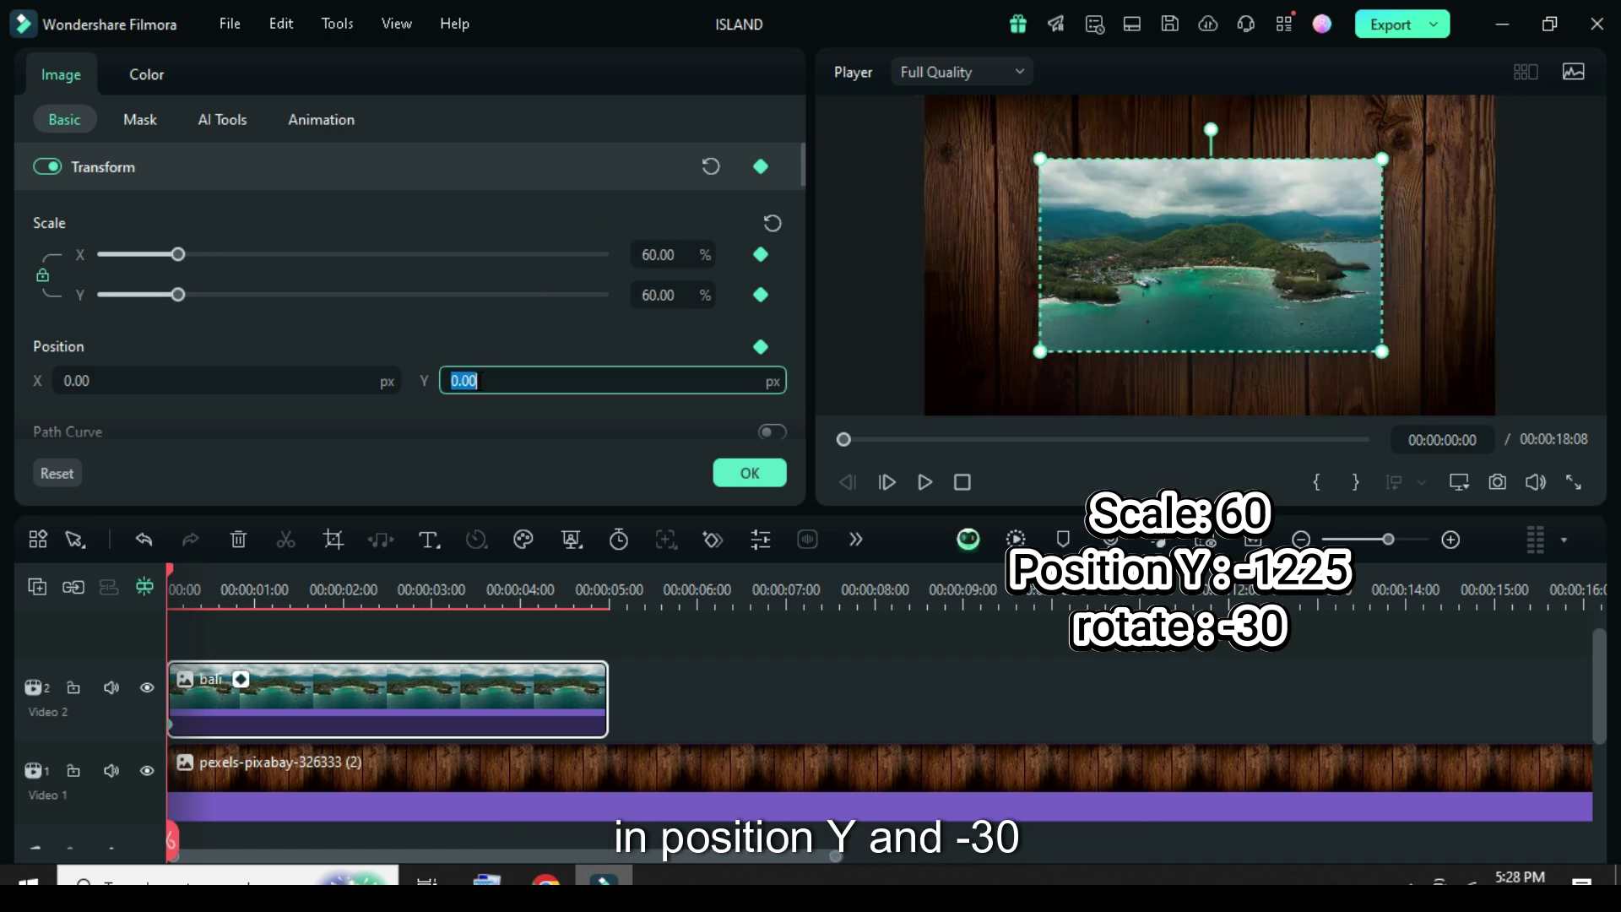
{"action": "key", "text": "Return"}
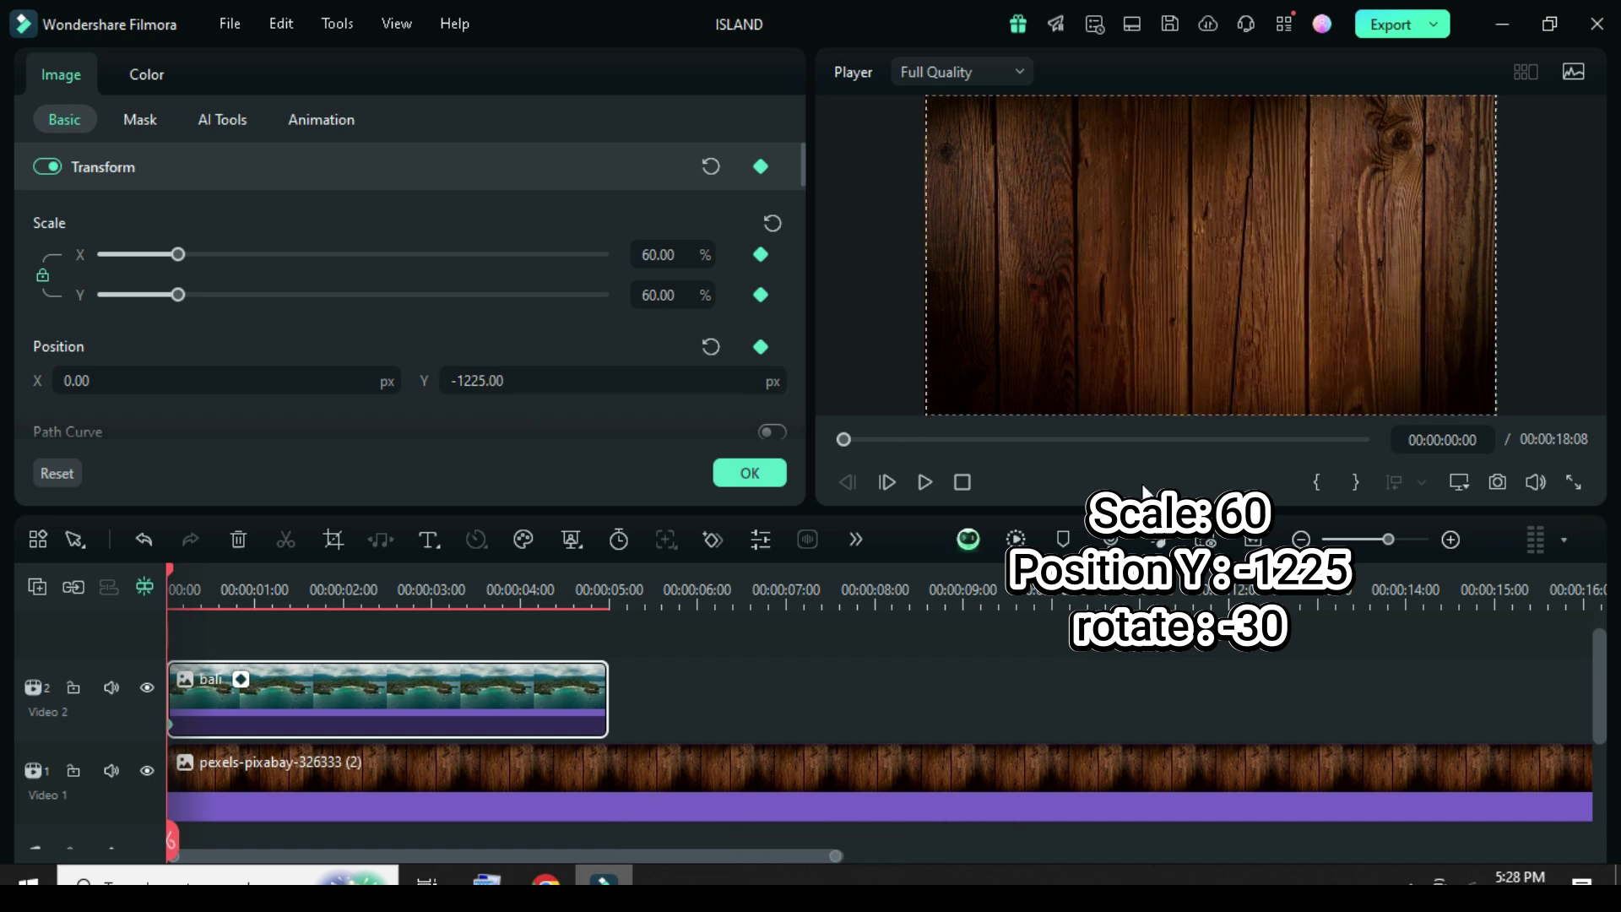
{"action": "scroll", "coordinate": [359, 321], "scroll_direction": "down", "scroll_amount": 2}
{"action": "left_click", "coordinate": [138, 371]}
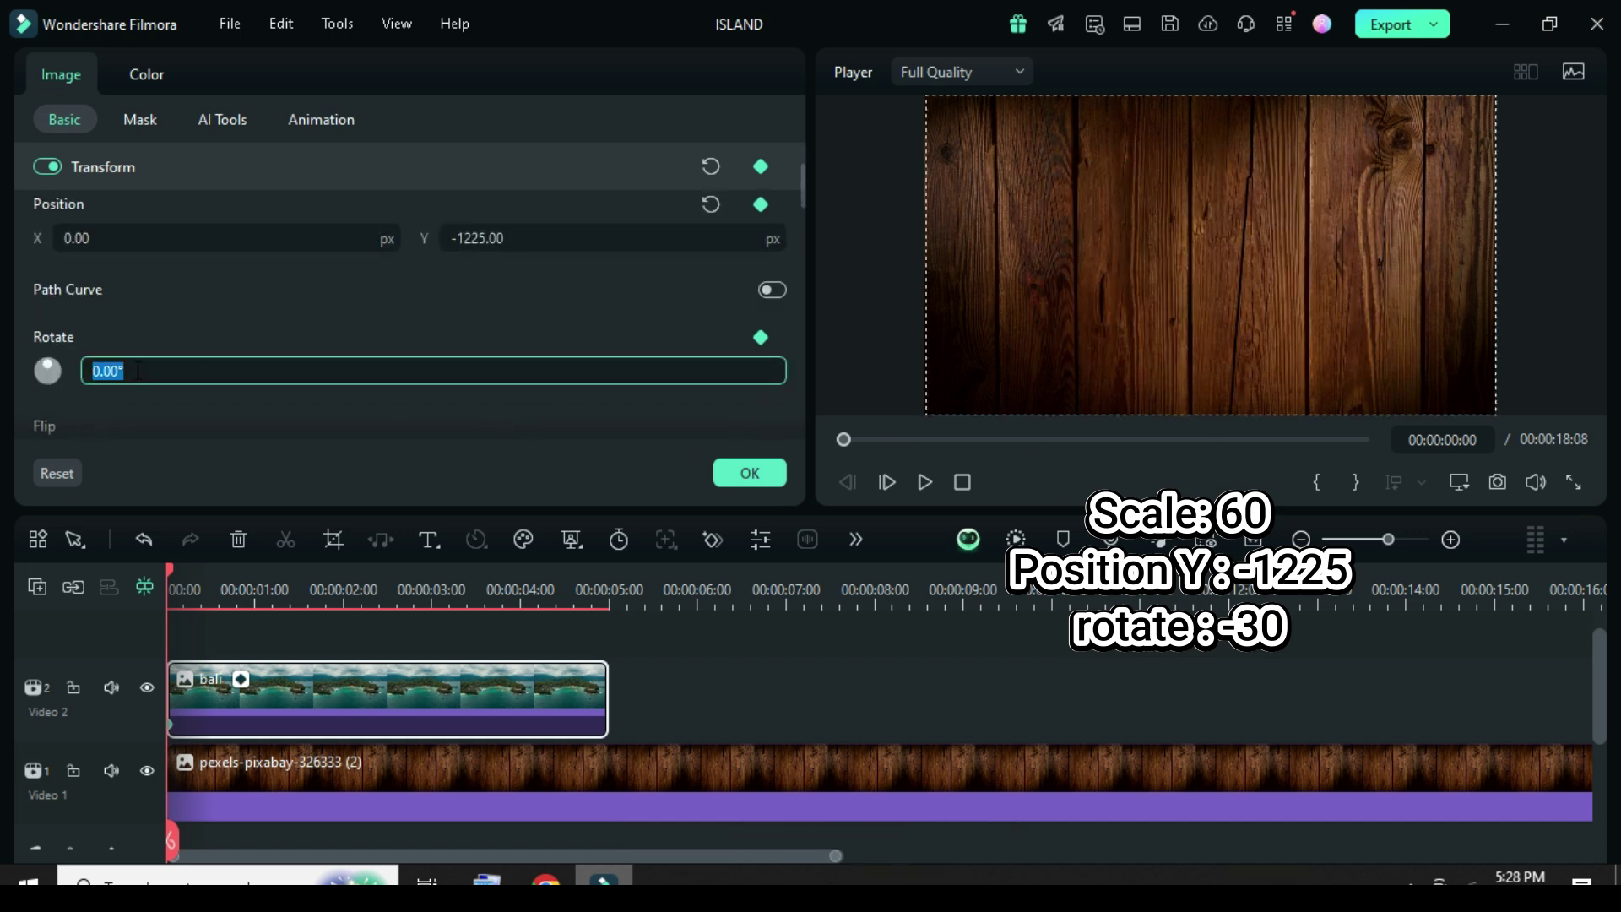
{"action": "type", "text": "-30"}
{"action": "key", "text": "Return"}
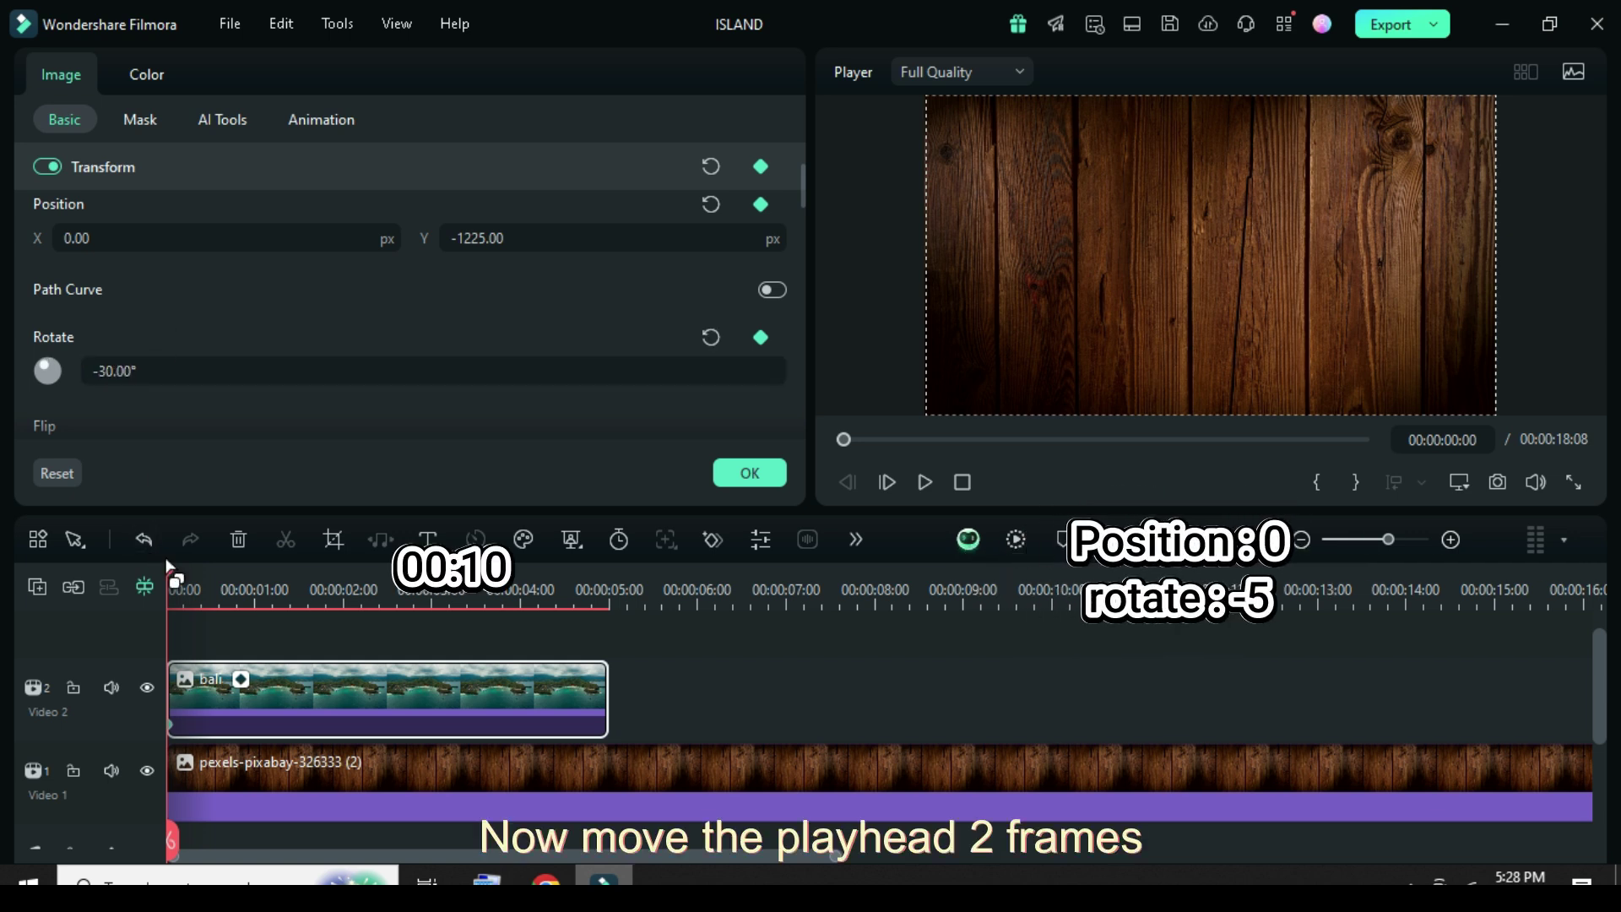
- At 00:00:00:10, keyframe the bali photo at position 0,0 with a -5° rotation
{"action": "left_click_drag", "start_coordinate": [169, 570], "coordinate": [196, 574]}
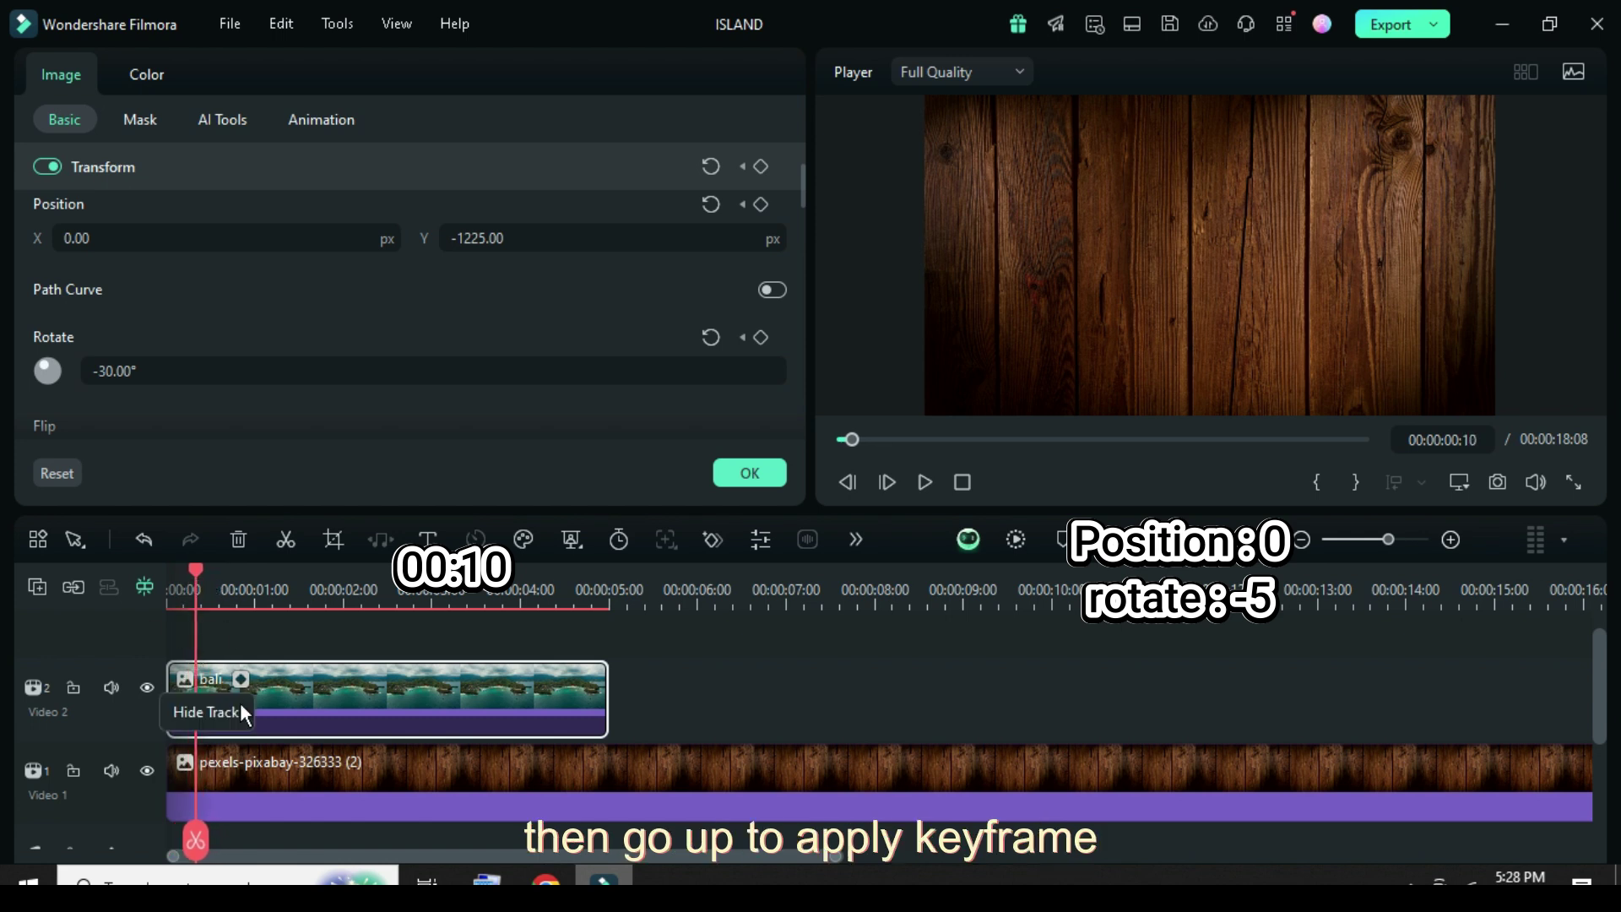
{"action": "scroll", "coordinate": [547, 309], "scroll_direction": "up", "scroll_amount": 2}
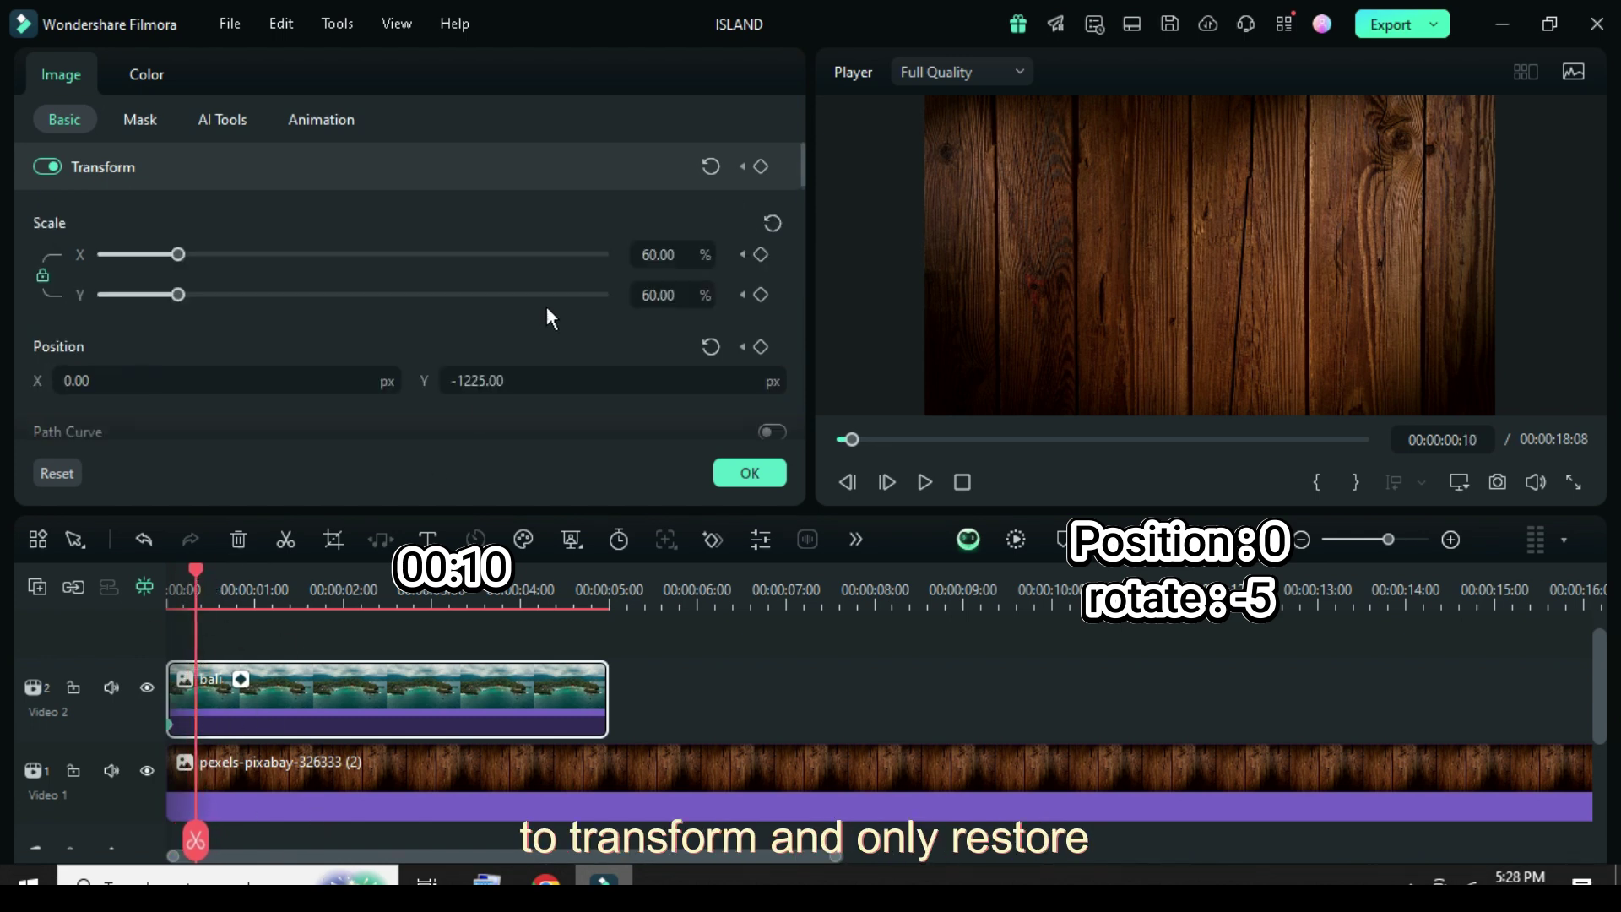
{"action": "left_click", "coordinate": [762, 167]}
{"action": "scroll", "coordinate": [484, 355], "scroll_direction": "down", "scroll_amount": 1}
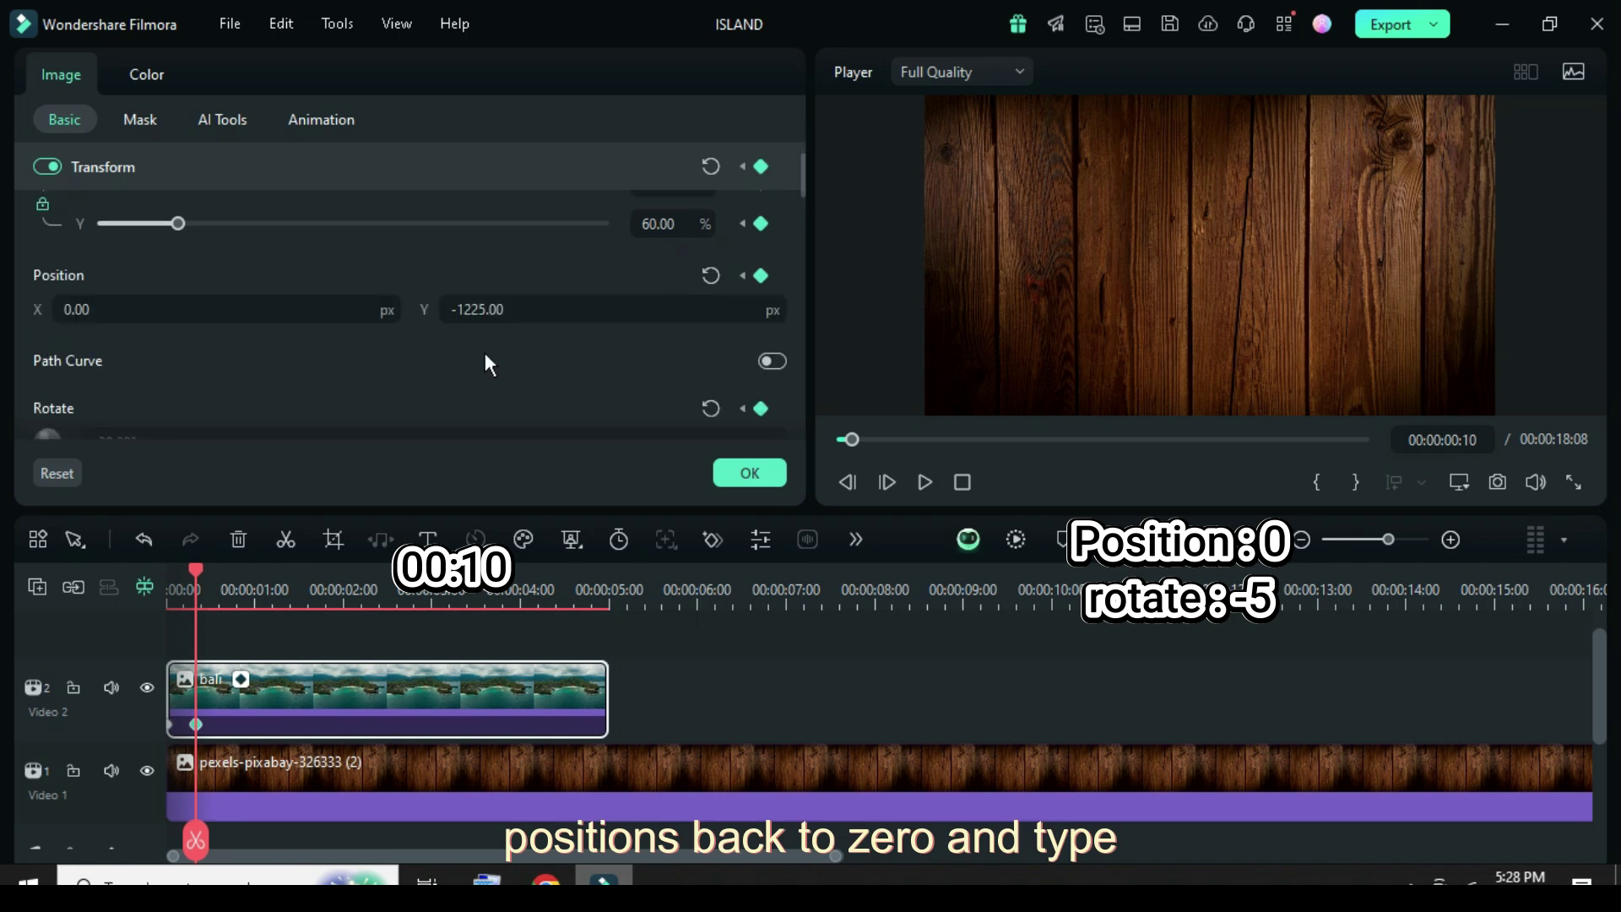
{"action": "left_click", "coordinate": [710, 275]}
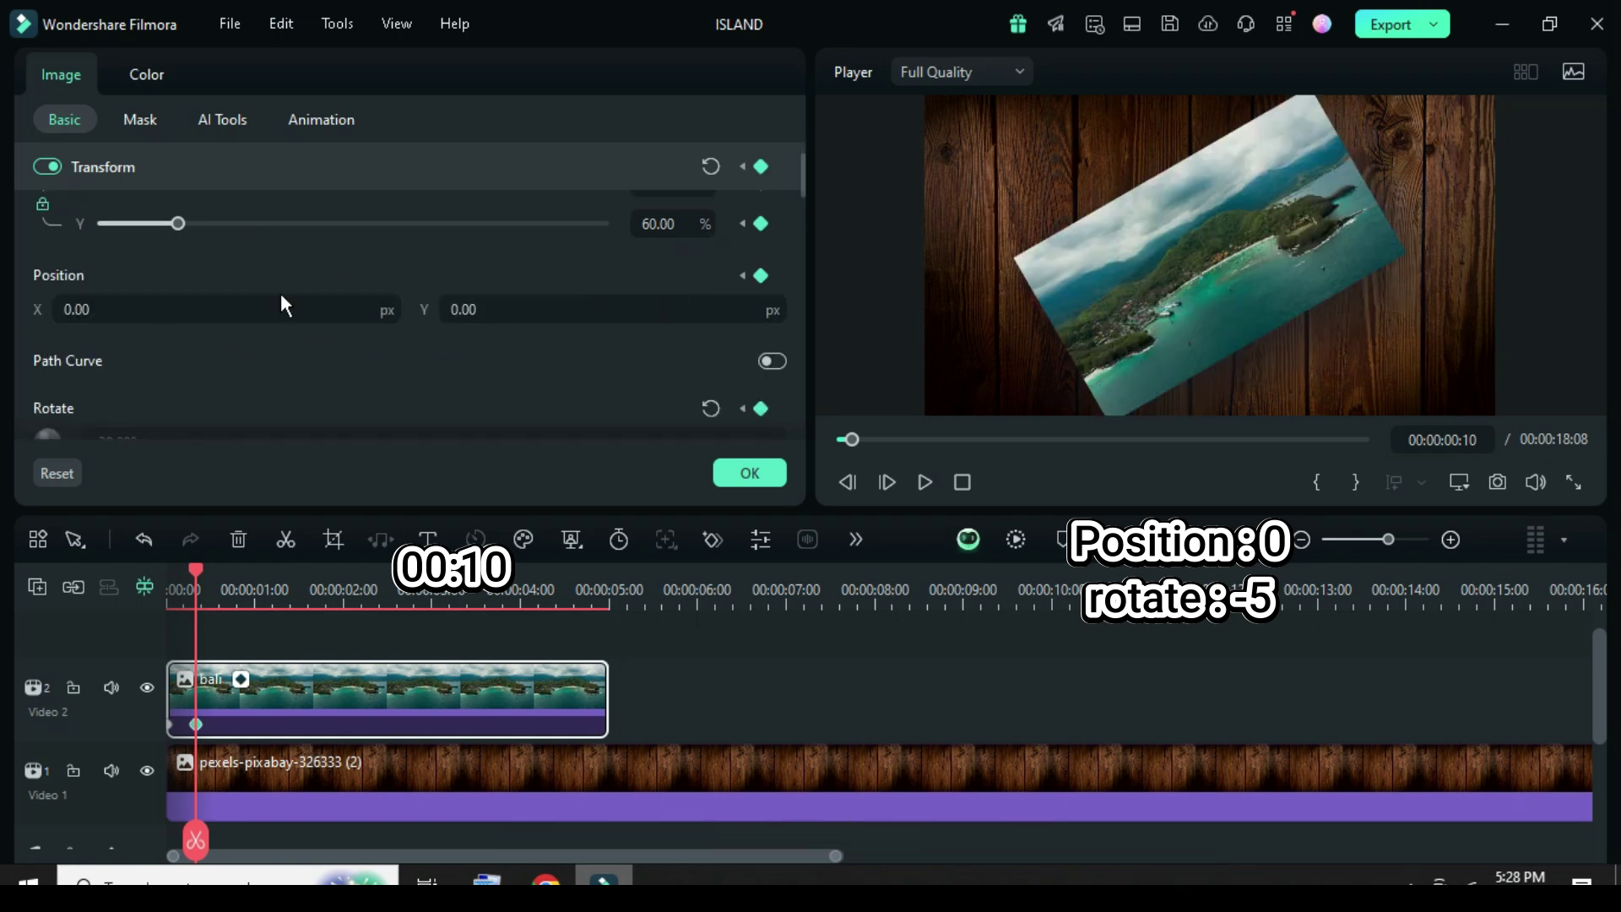
{"action": "scroll", "coordinate": [196, 337], "scroll_direction": "down", "scroll_amount": 1}
{"action": "left_click", "coordinate": [114, 371]}
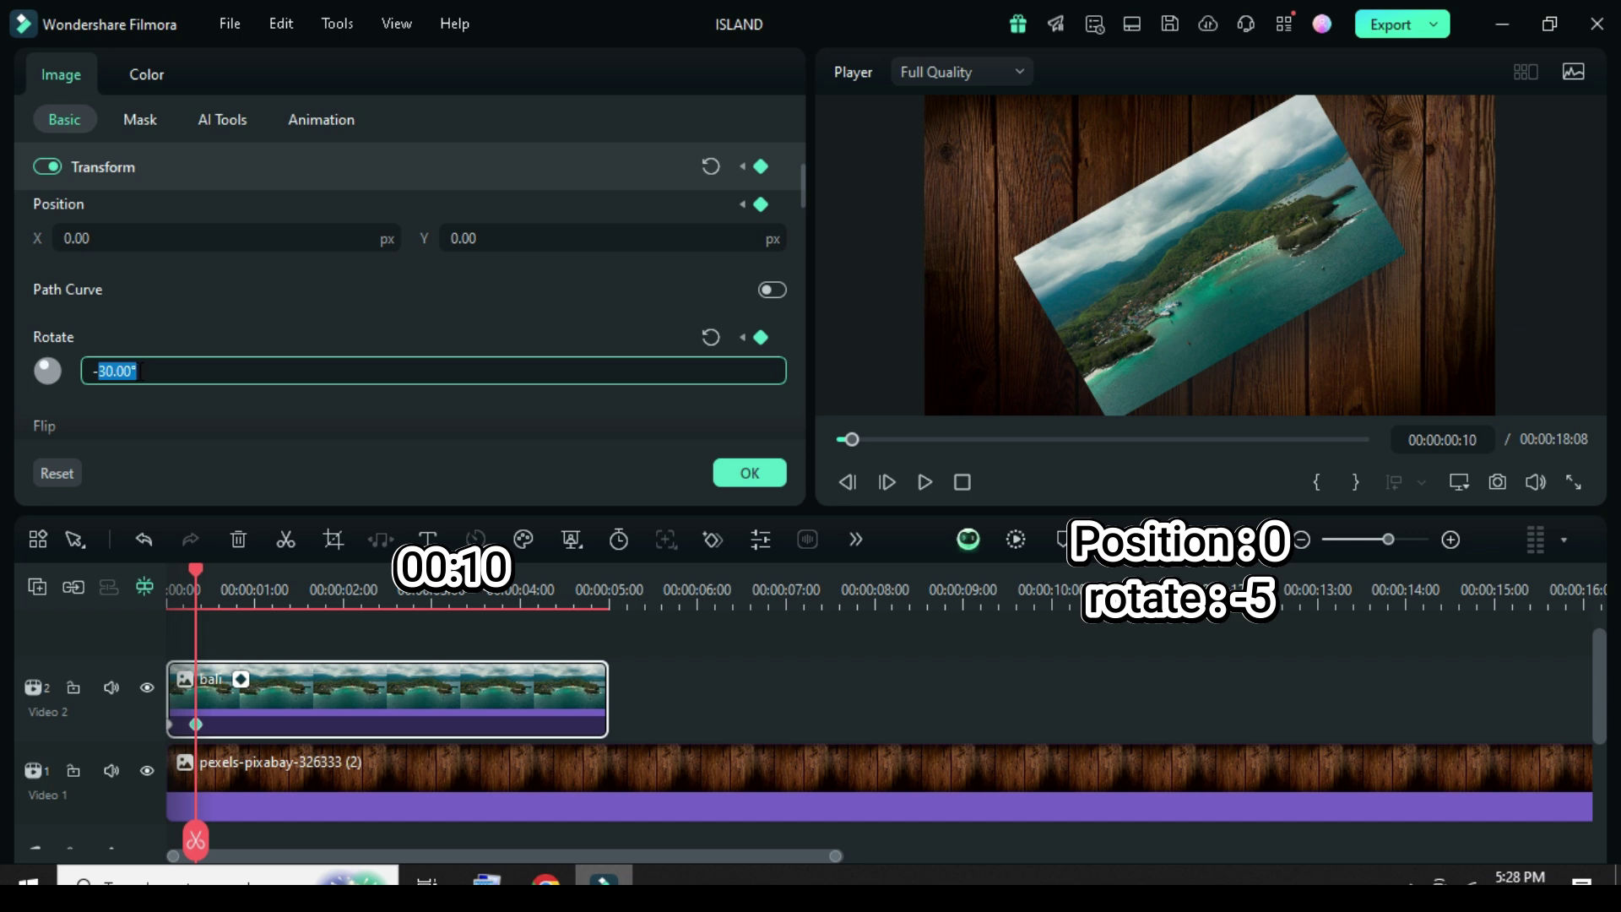
{"action": "type", "text": "5"}
{"action": "key", "text": "Return"}
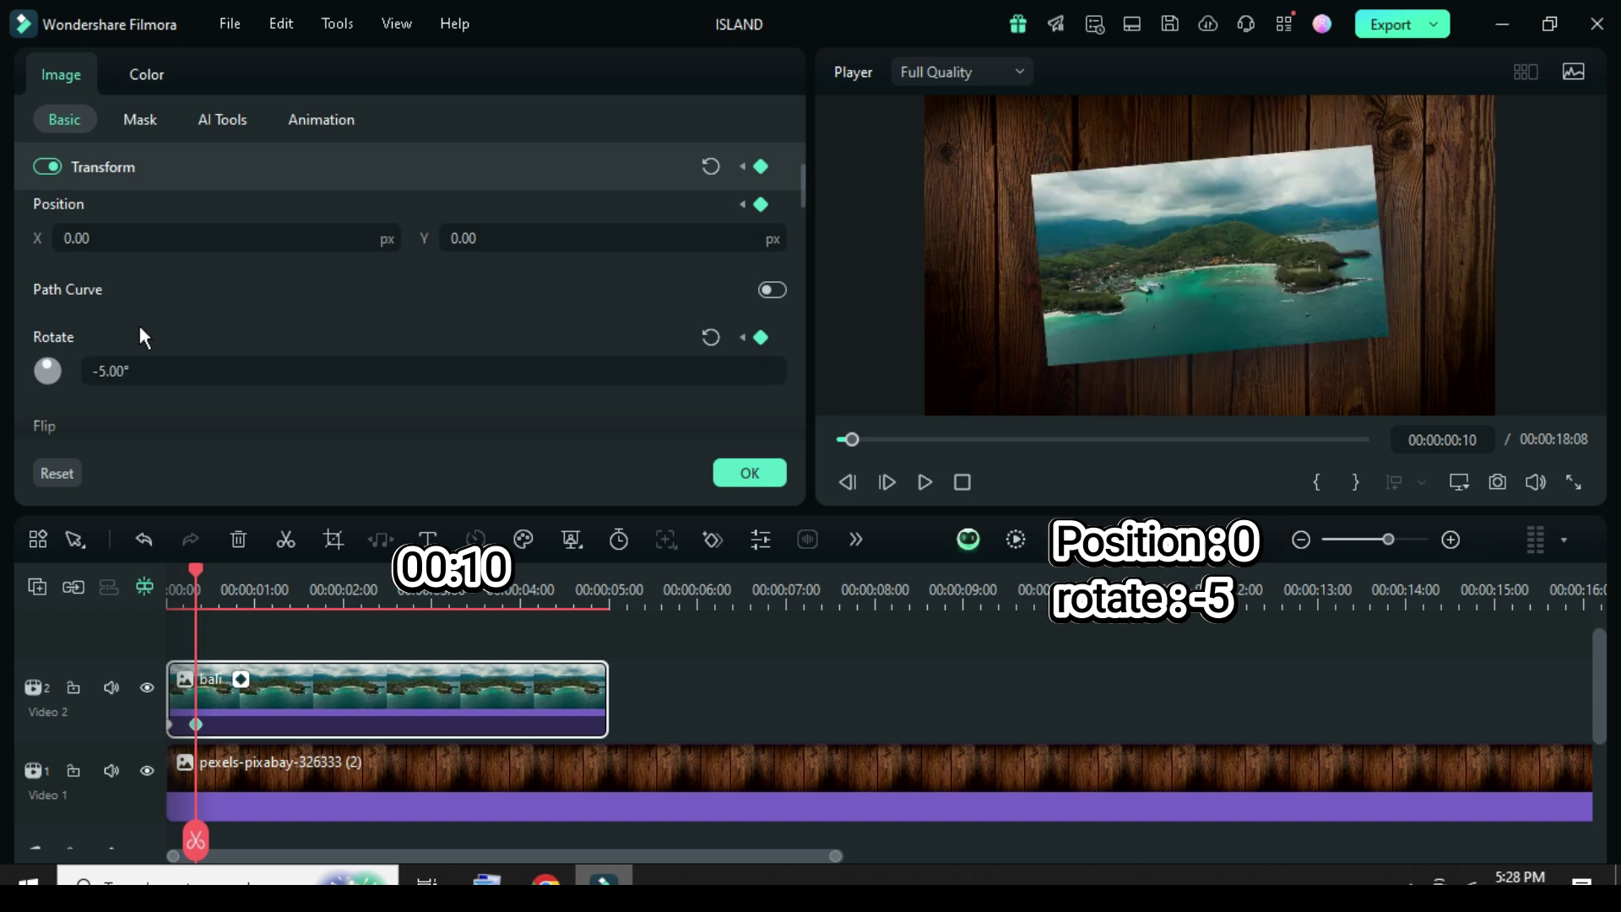
{"action": "left_click_drag", "start_coordinate": [194, 569], "coordinate": [224, 582]}
- Keyframe the held pose at 0:20, then reset scale to 100% and rotation to 0° at 1:10
{"action": "scroll", "coordinate": [490, 411], "scroll_direction": "up", "scroll_amount": 2}
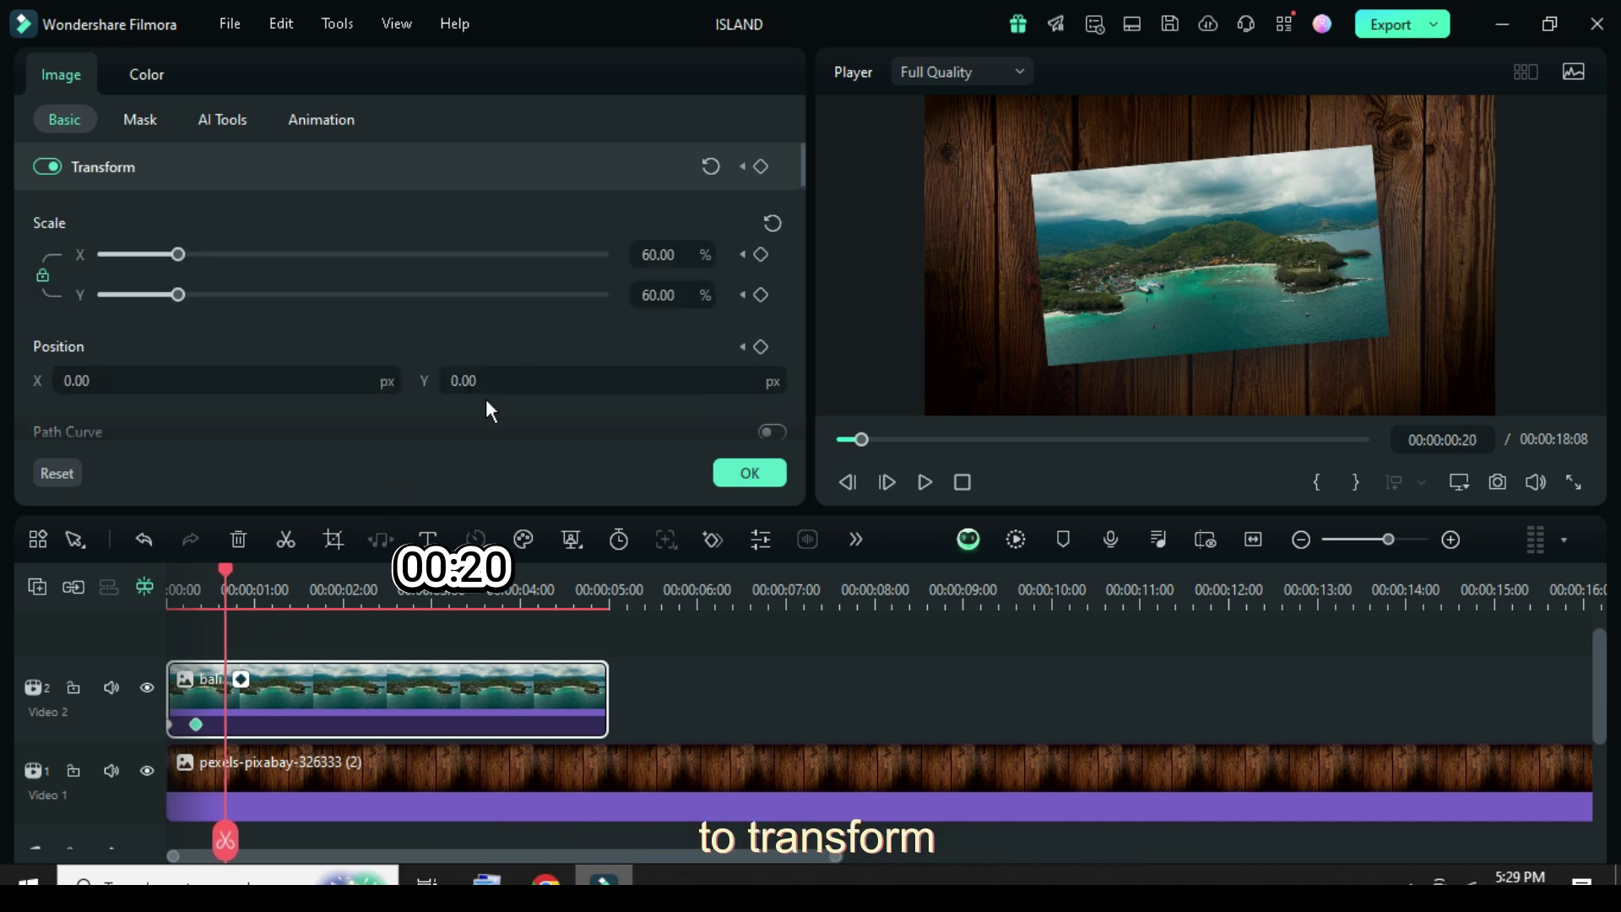
{"action": "left_click", "coordinate": [760, 166]}
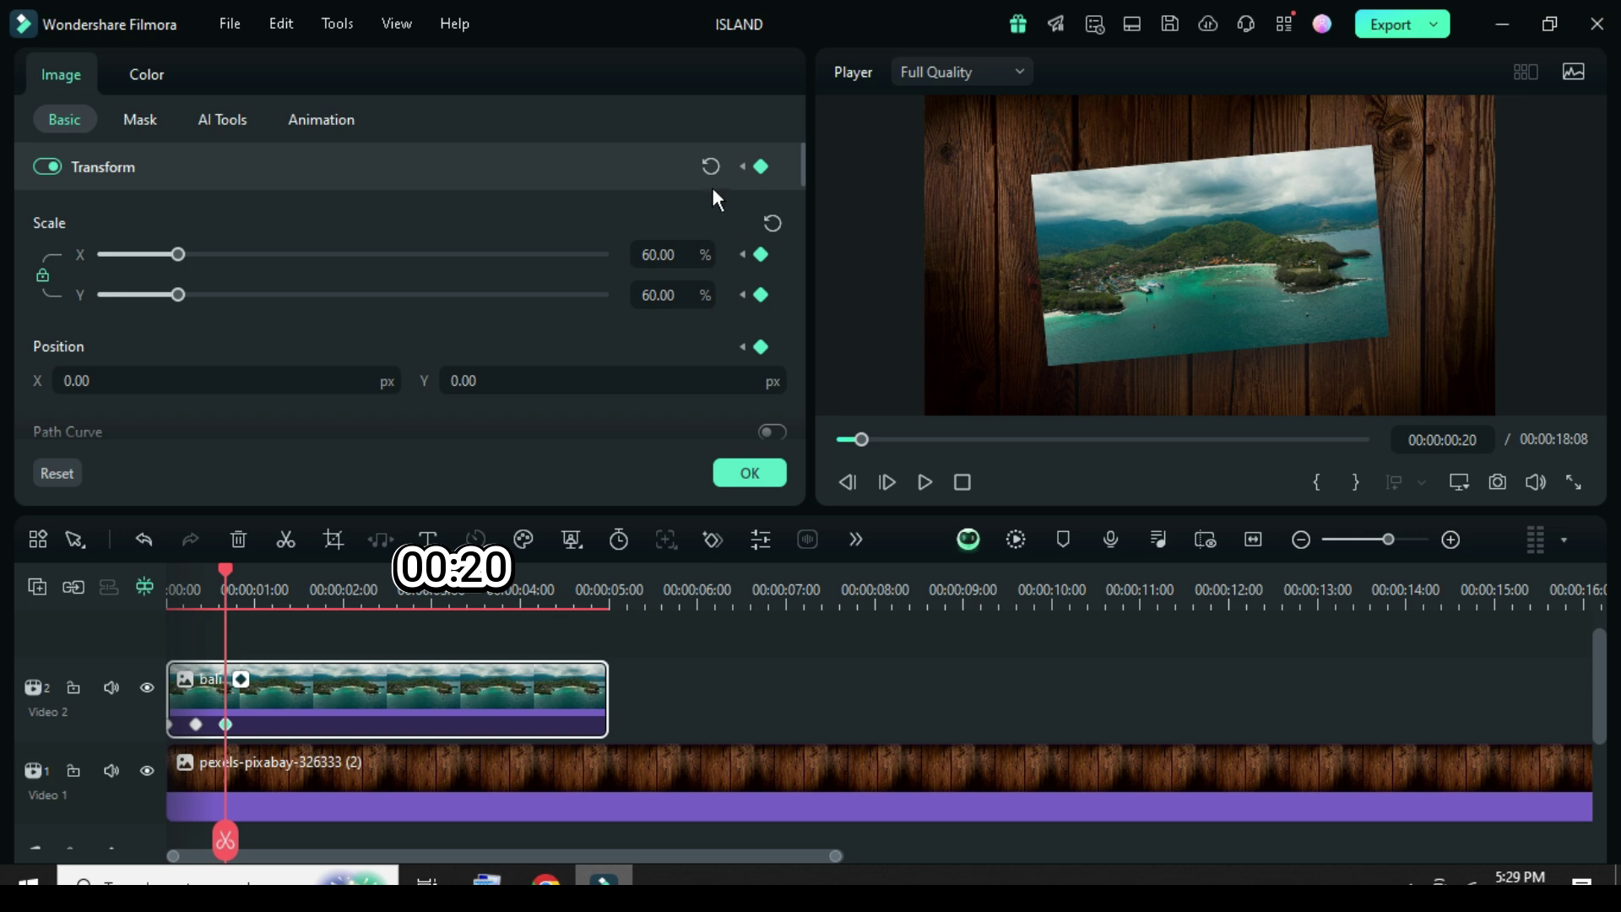
{"action": "scroll", "coordinate": [594, 335], "scroll_direction": "down", "scroll_amount": 3}
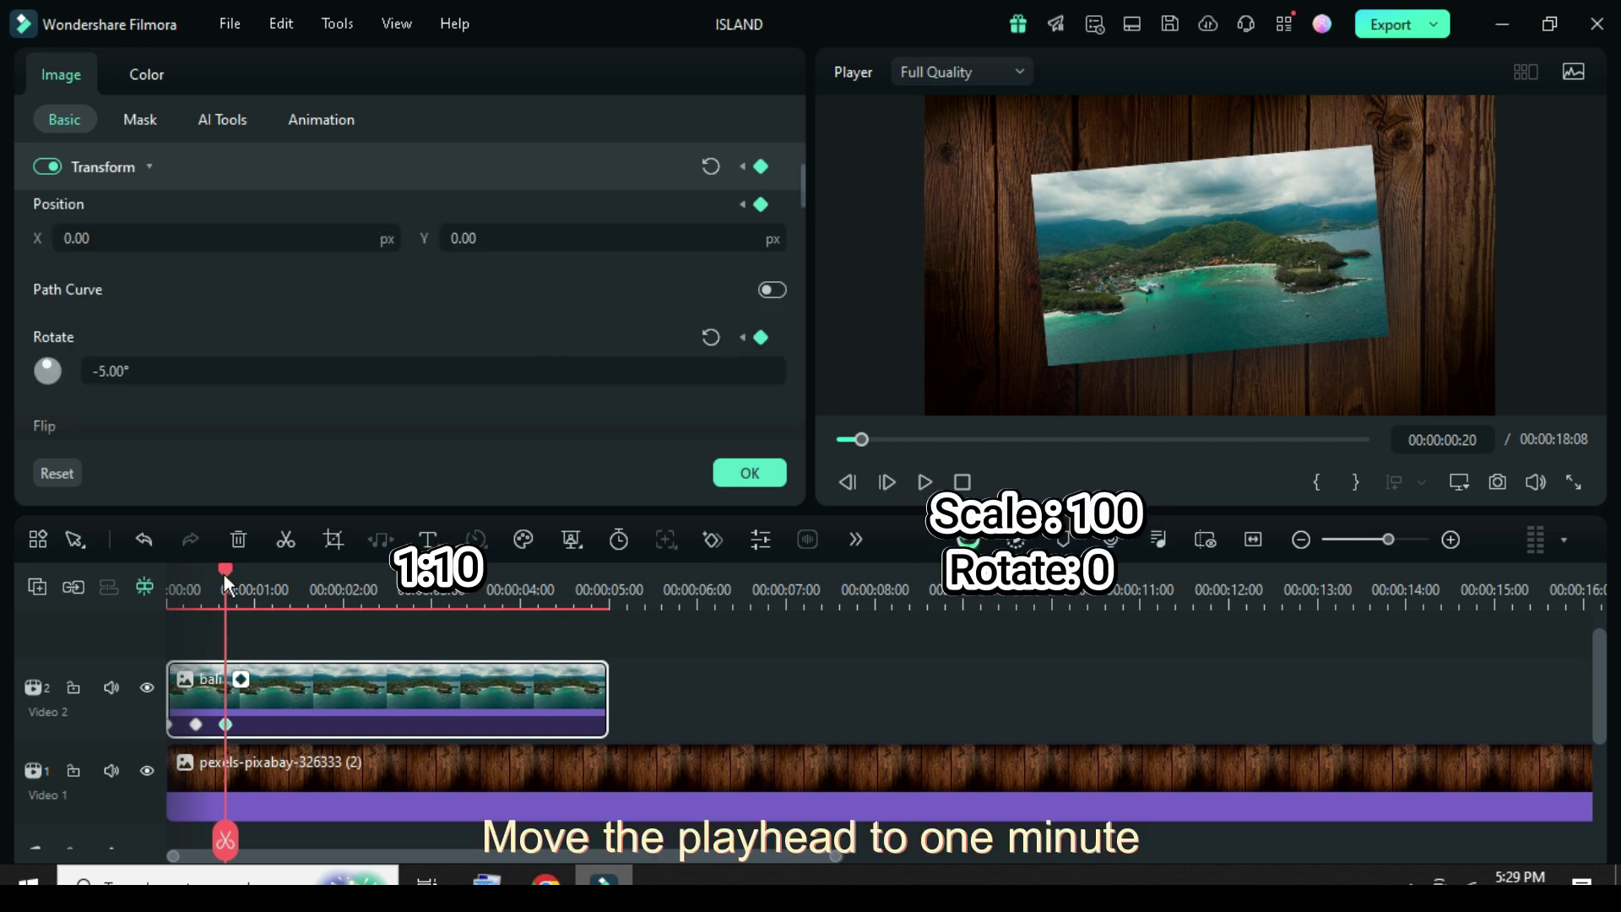
{"action": "left_click_drag", "start_coordinate": [226, 572], "coordinate": [286, 576]}
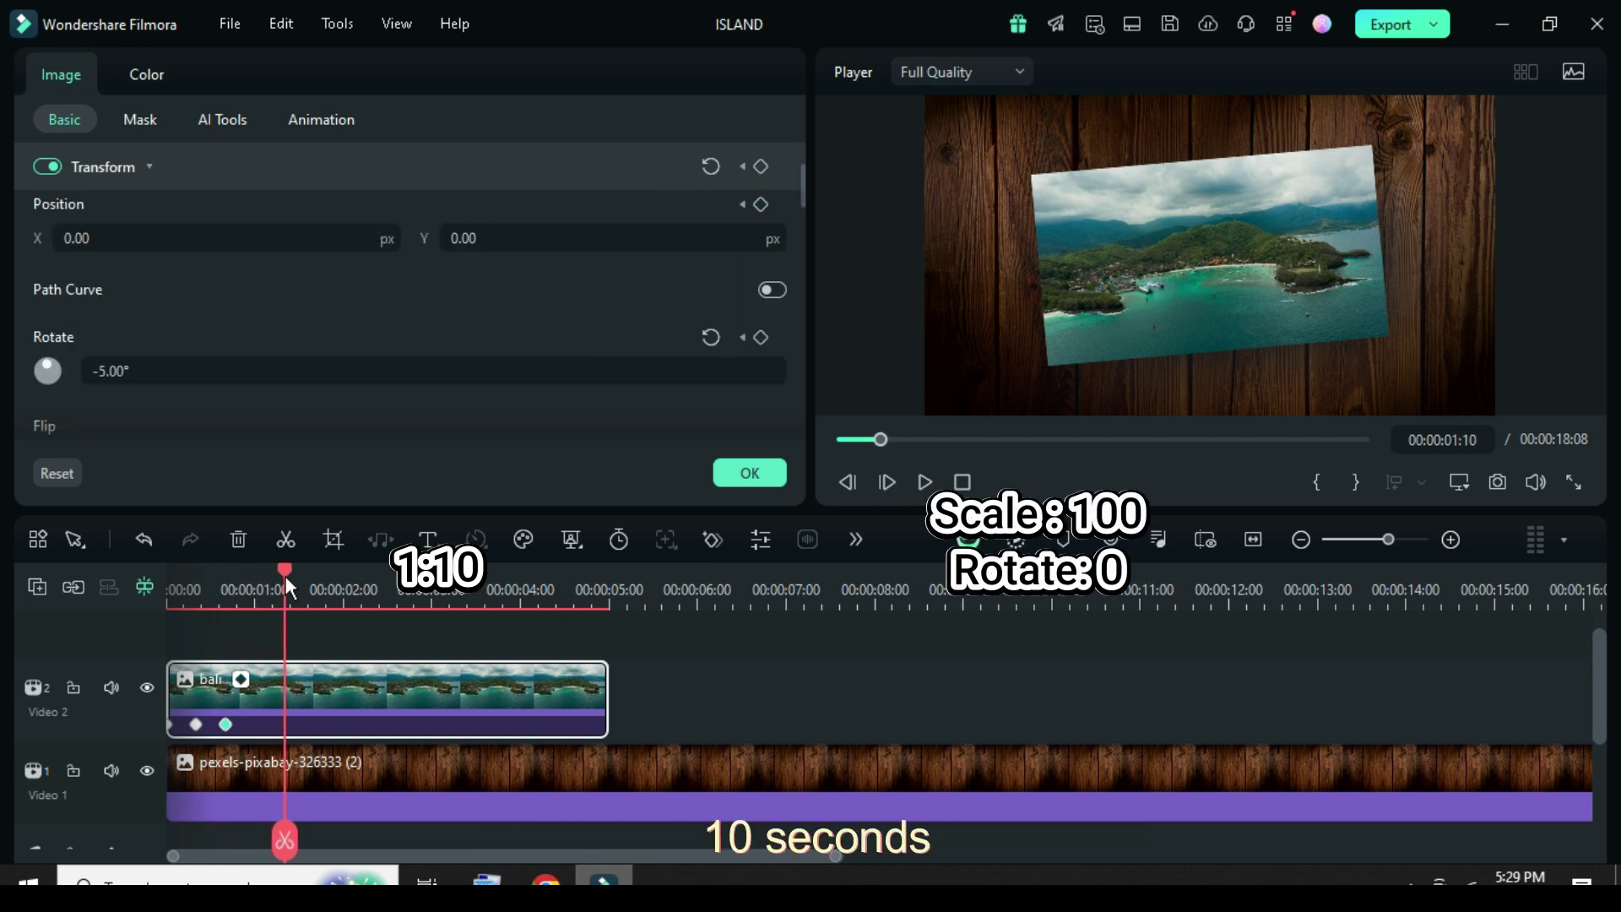
{"action": "scroll", "coordinate": [635, 296], "scroll_direction": "up", "scroll_amount": 2}
{"action": "left_click", "coordinate": [761, 166]}
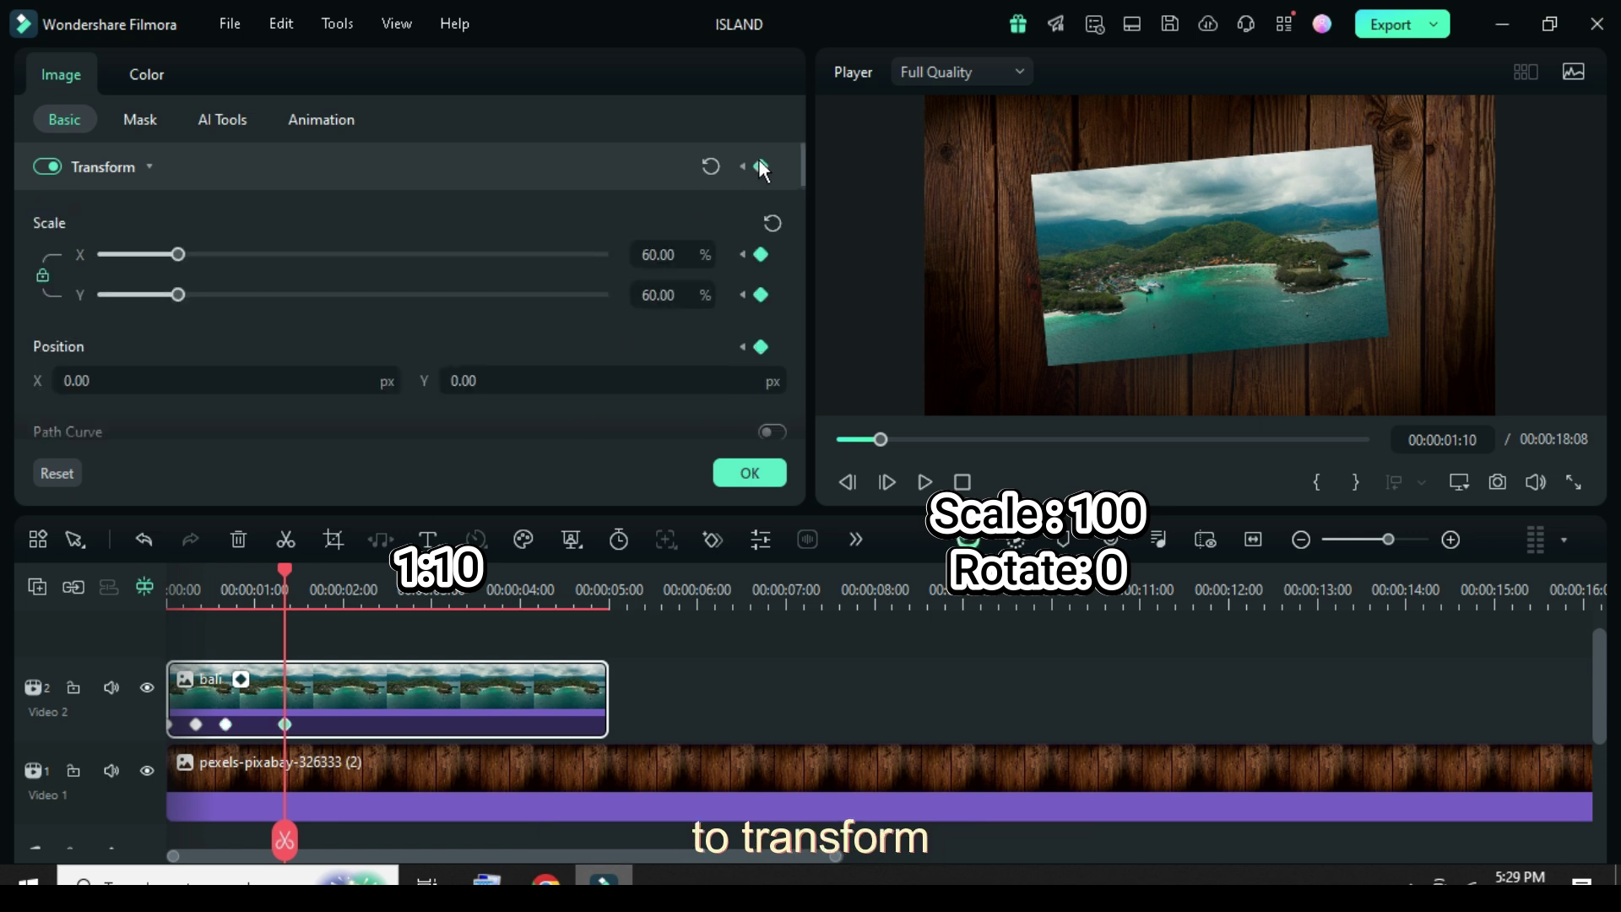
{"action": "left_click", "coordinate": [774, 226]}
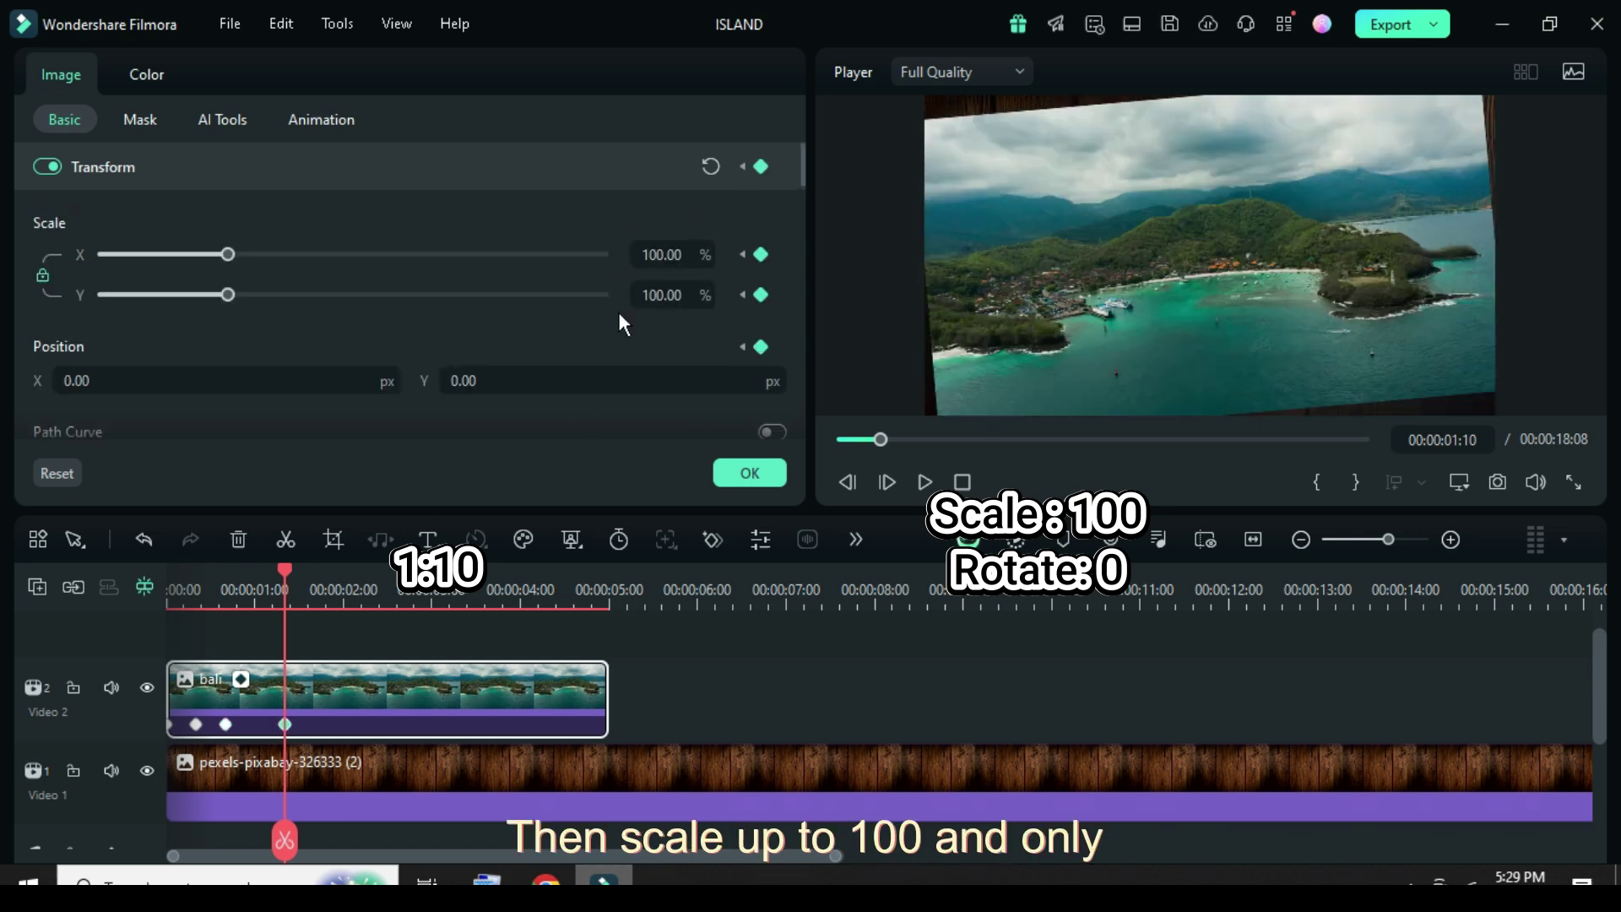
{"action": "scroll", "coordinate": [473, 346], "scroll_direction": "down", "scroll_amount": 2}
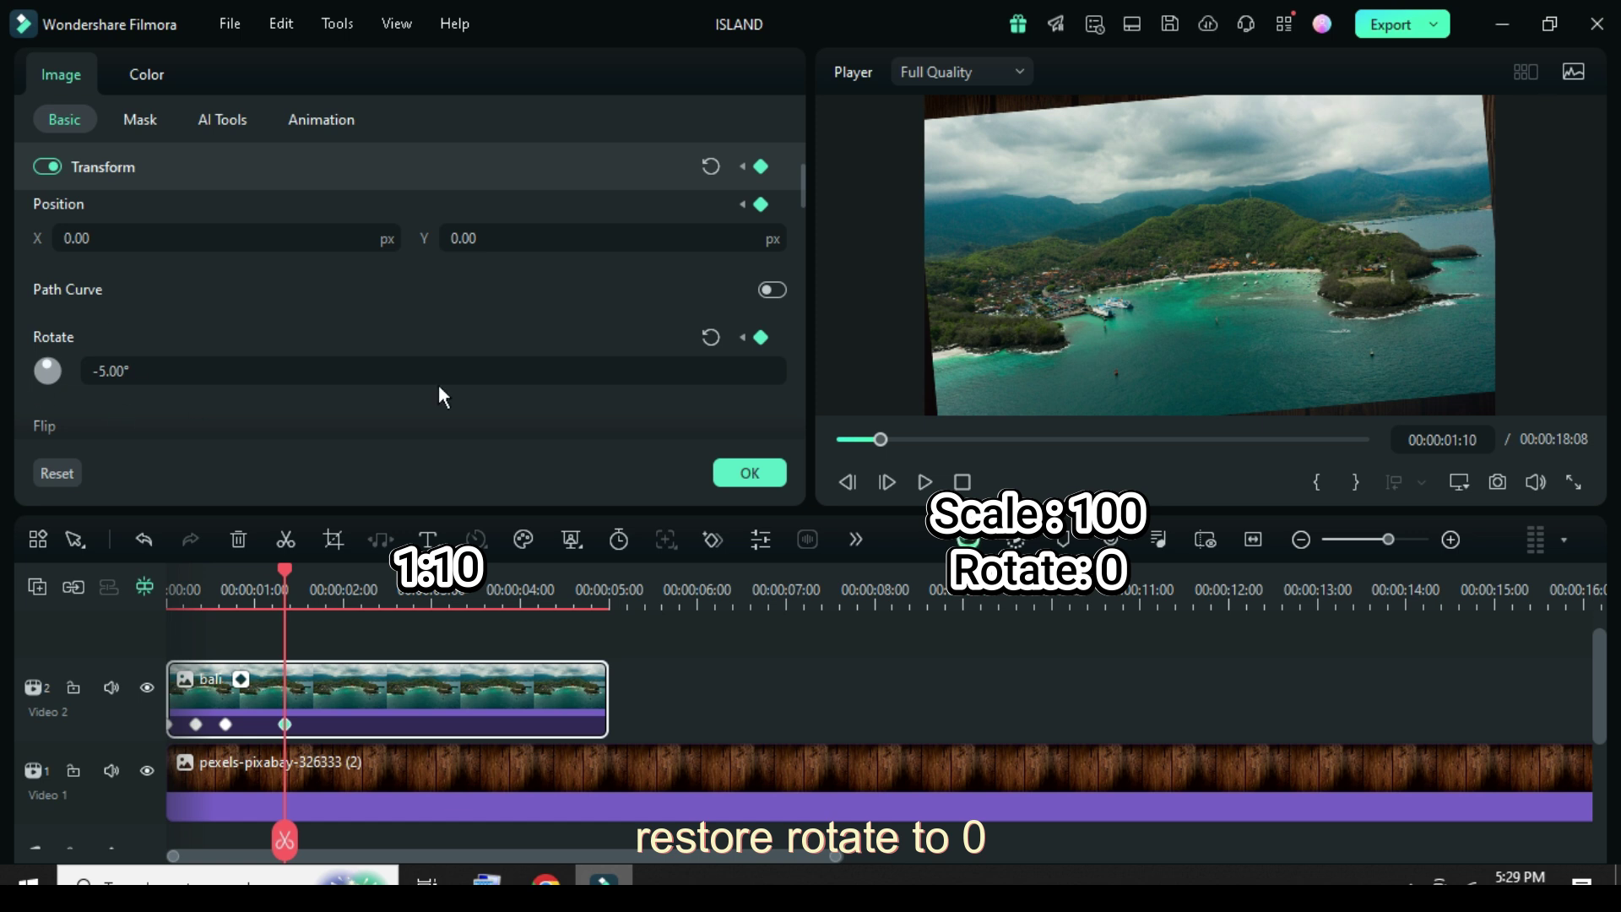
{"action": "left_click", "coordinate": [708, 338]}
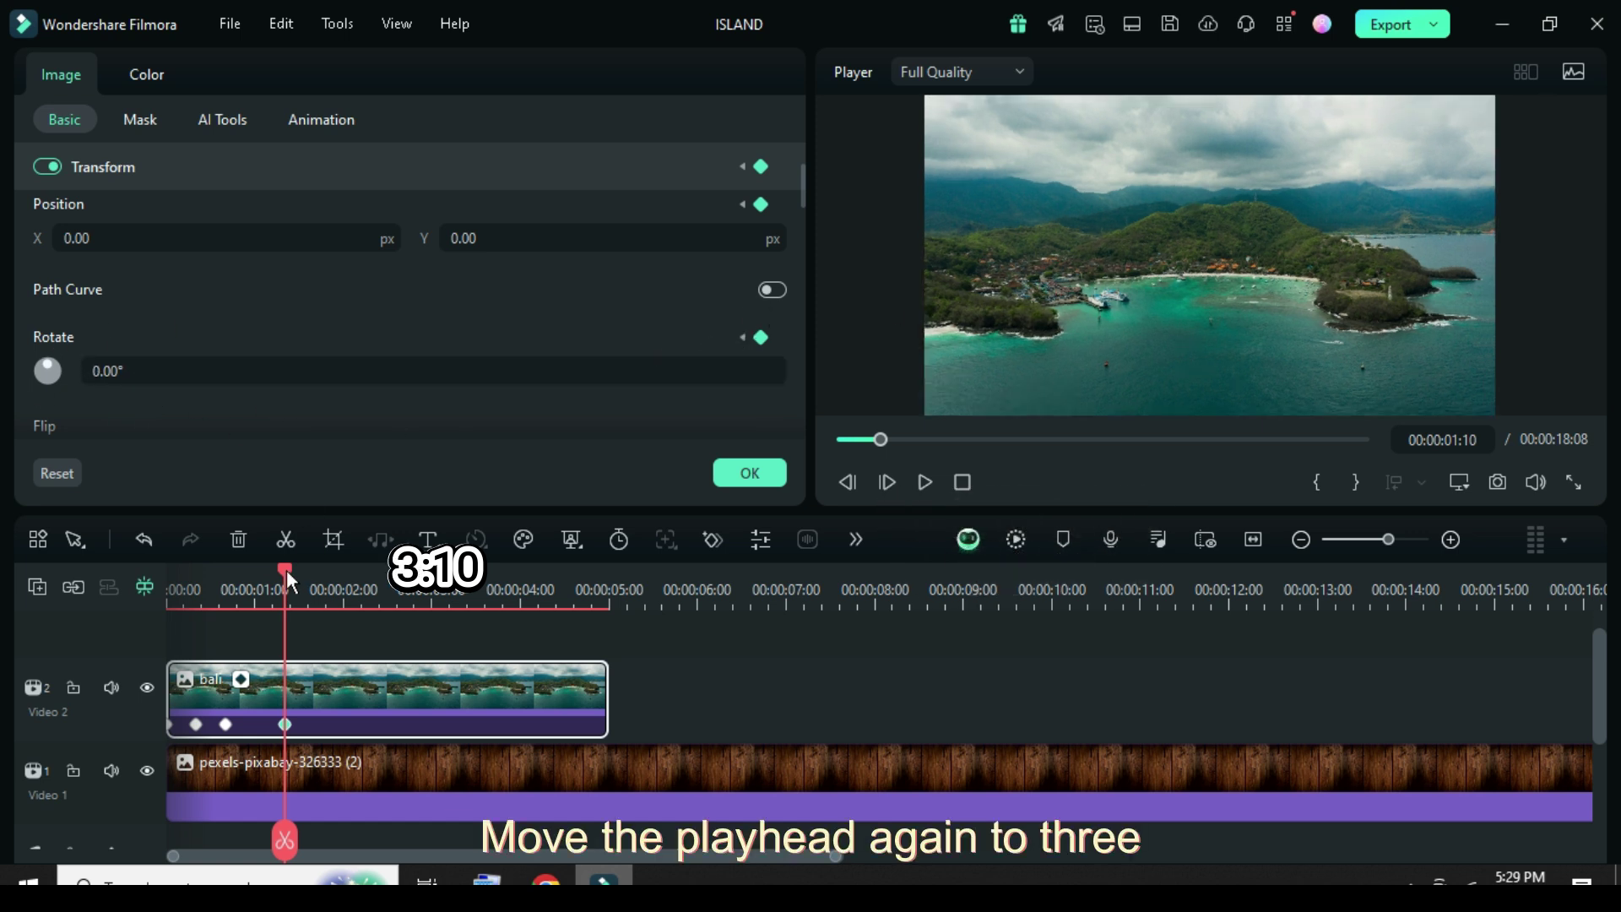
- Add a Transform keyframe at 00:00:03:10 holding the full-size, straight pose
{"action": "left_click_drag", "start_coordinate": [285, 570], "coordinate": [464, 566]}
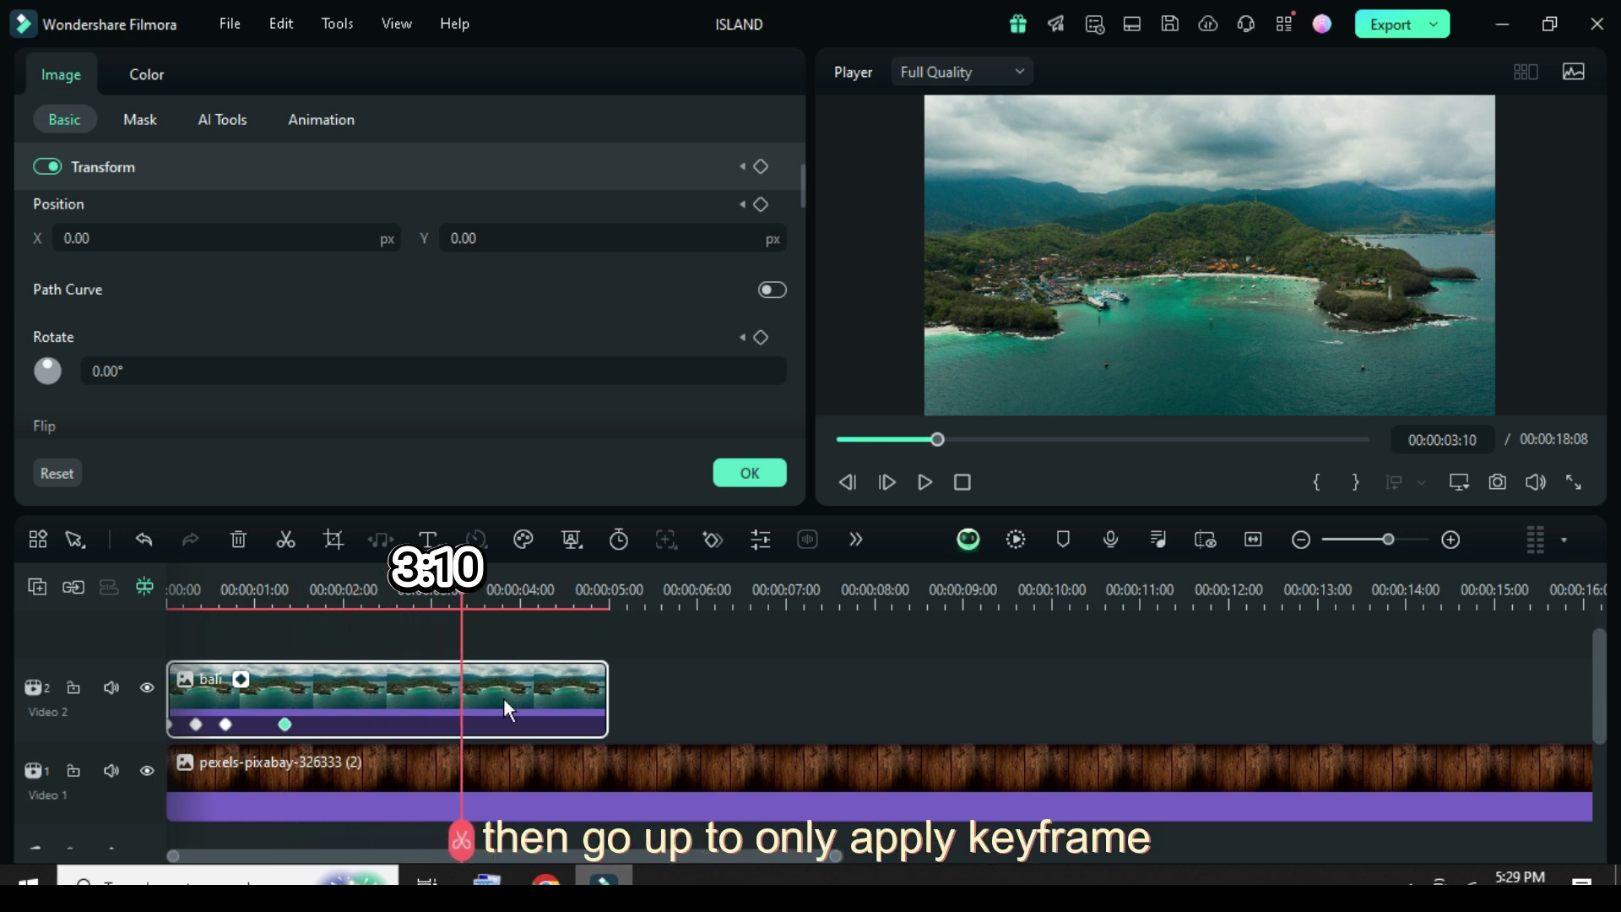
{"action": "scroll", "coordinate": [639, 308], "scroll_direction": "up", "scroll_amount": 2}
{"action": "left_click", "coordinate": [758, 165]}
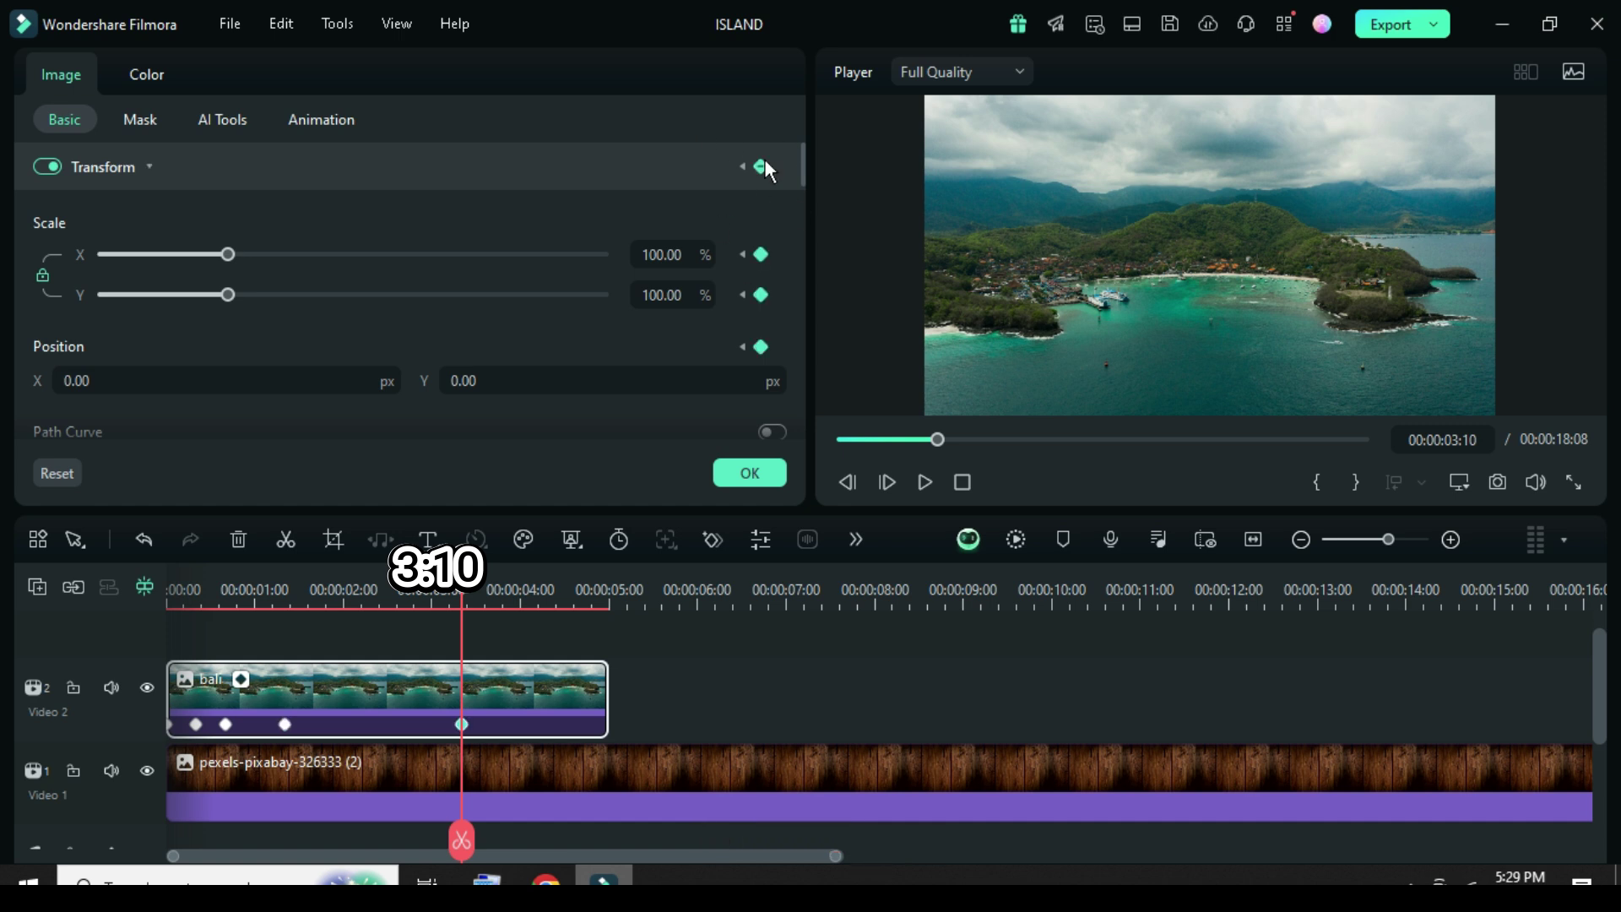
{"action": "scroll", "coordinate": [571, 306], "scroll_direction": "down", "scroll_amount": 2}
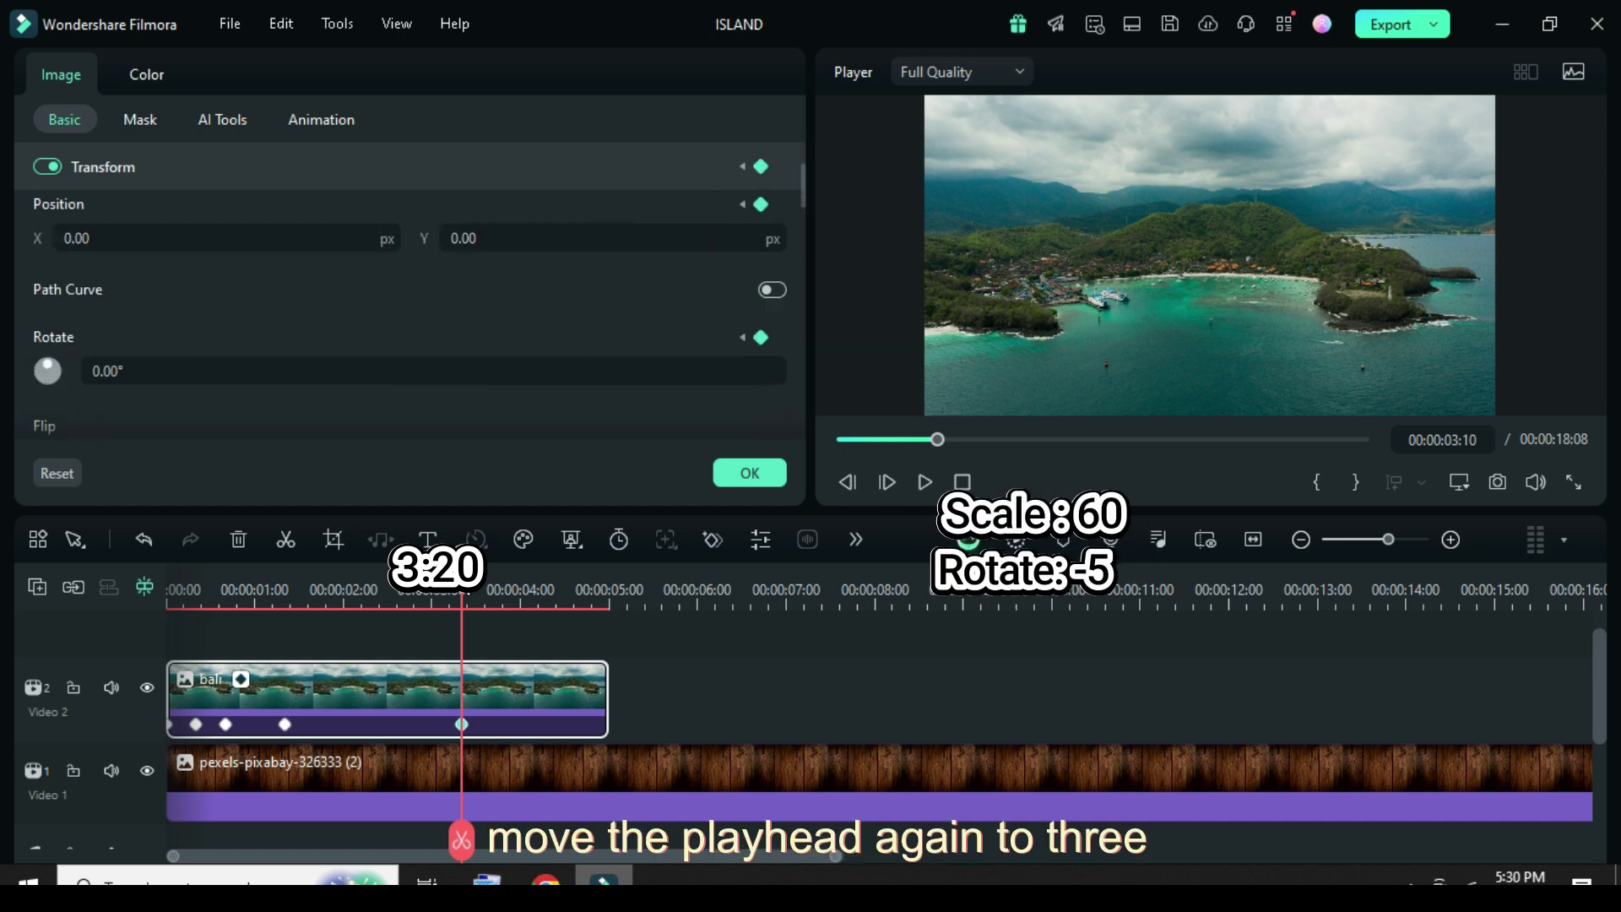
- At 00:00:03:20, keyframe the bali photo back to Scale 60 and Rotate -5°
{"action": "left_click_drag", "start_coordinate": [461, 591], "coordinate": [492, 590]}
{"action": "scroll", "coordinate": [614, 326], "scroll_direction": "up", "scroll_amount": 2}
{"action": "left_click", "coordinate": [761, 166]}
{"action": "double_click", "coordinate": [665, 254]}
{"action": "type", "text": "6"}
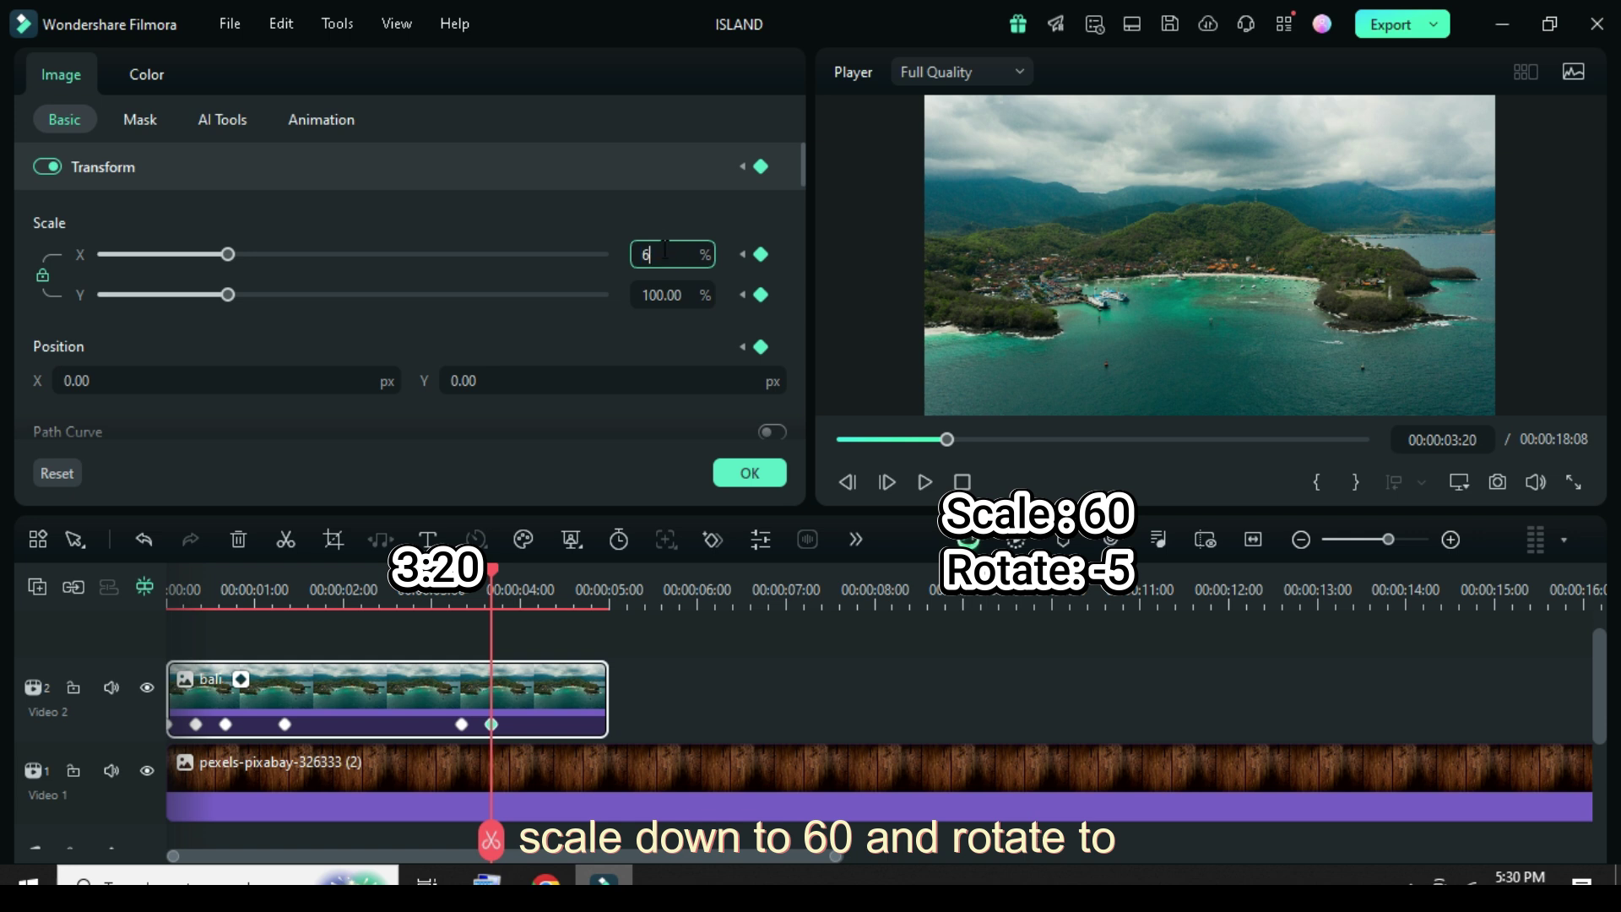
{"action": "type", "text": "0"}
{"action": "key", "text": "Return"}
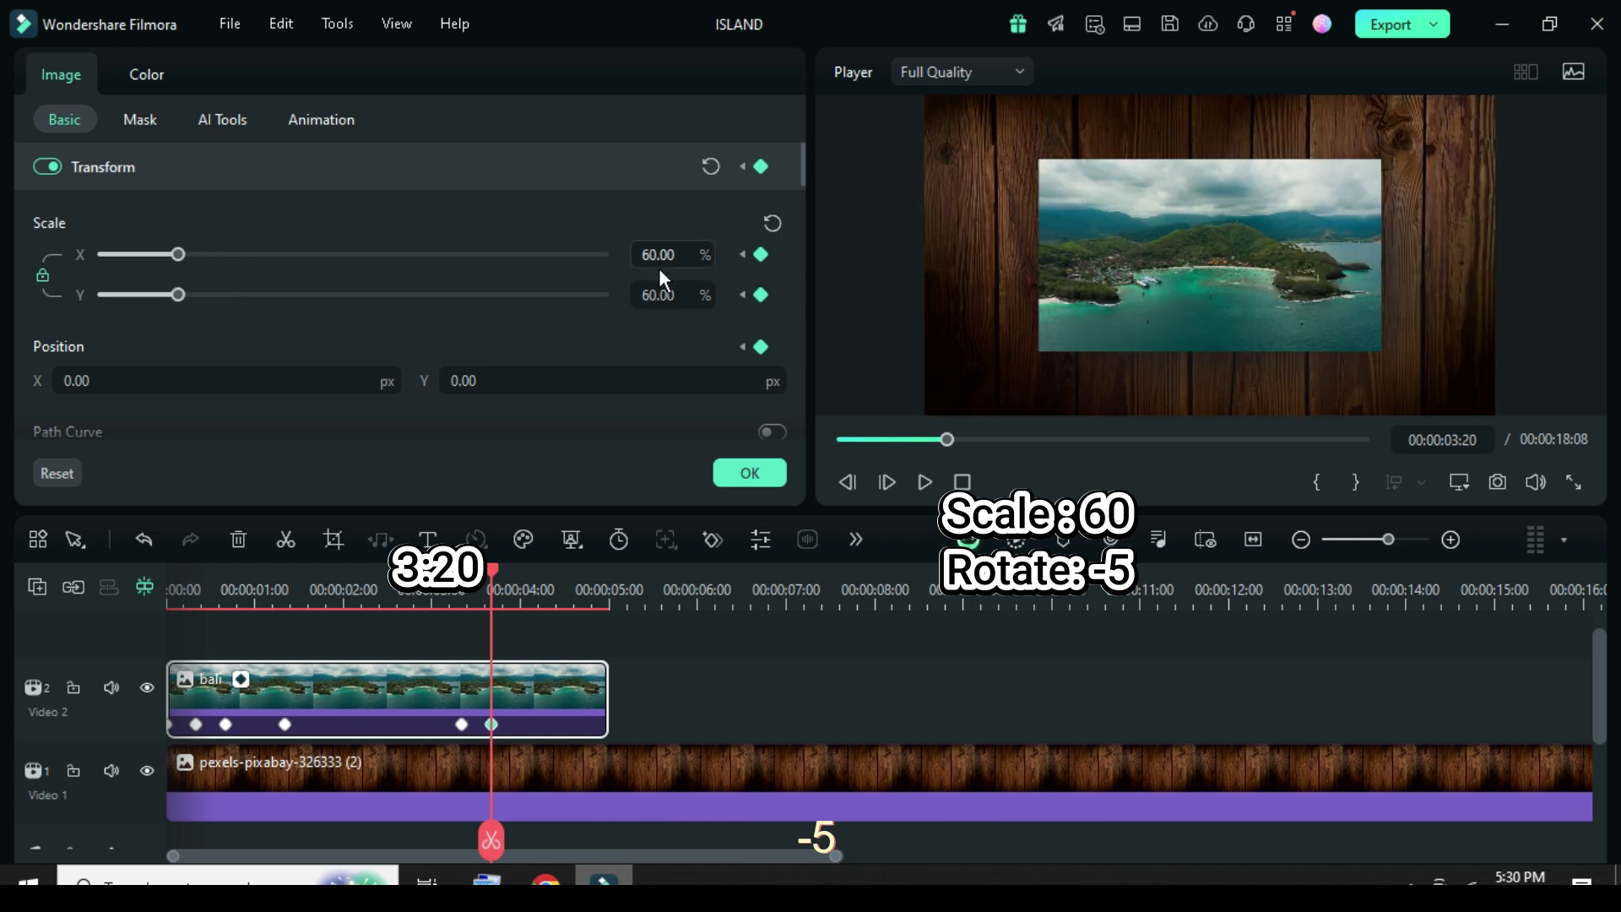
{"action": "scroll", "coordinate": [570, 258], "scroll_direction": "down", "scroll_amount": 2}
{"action": "double_click", "coordinate": [122, 370]}
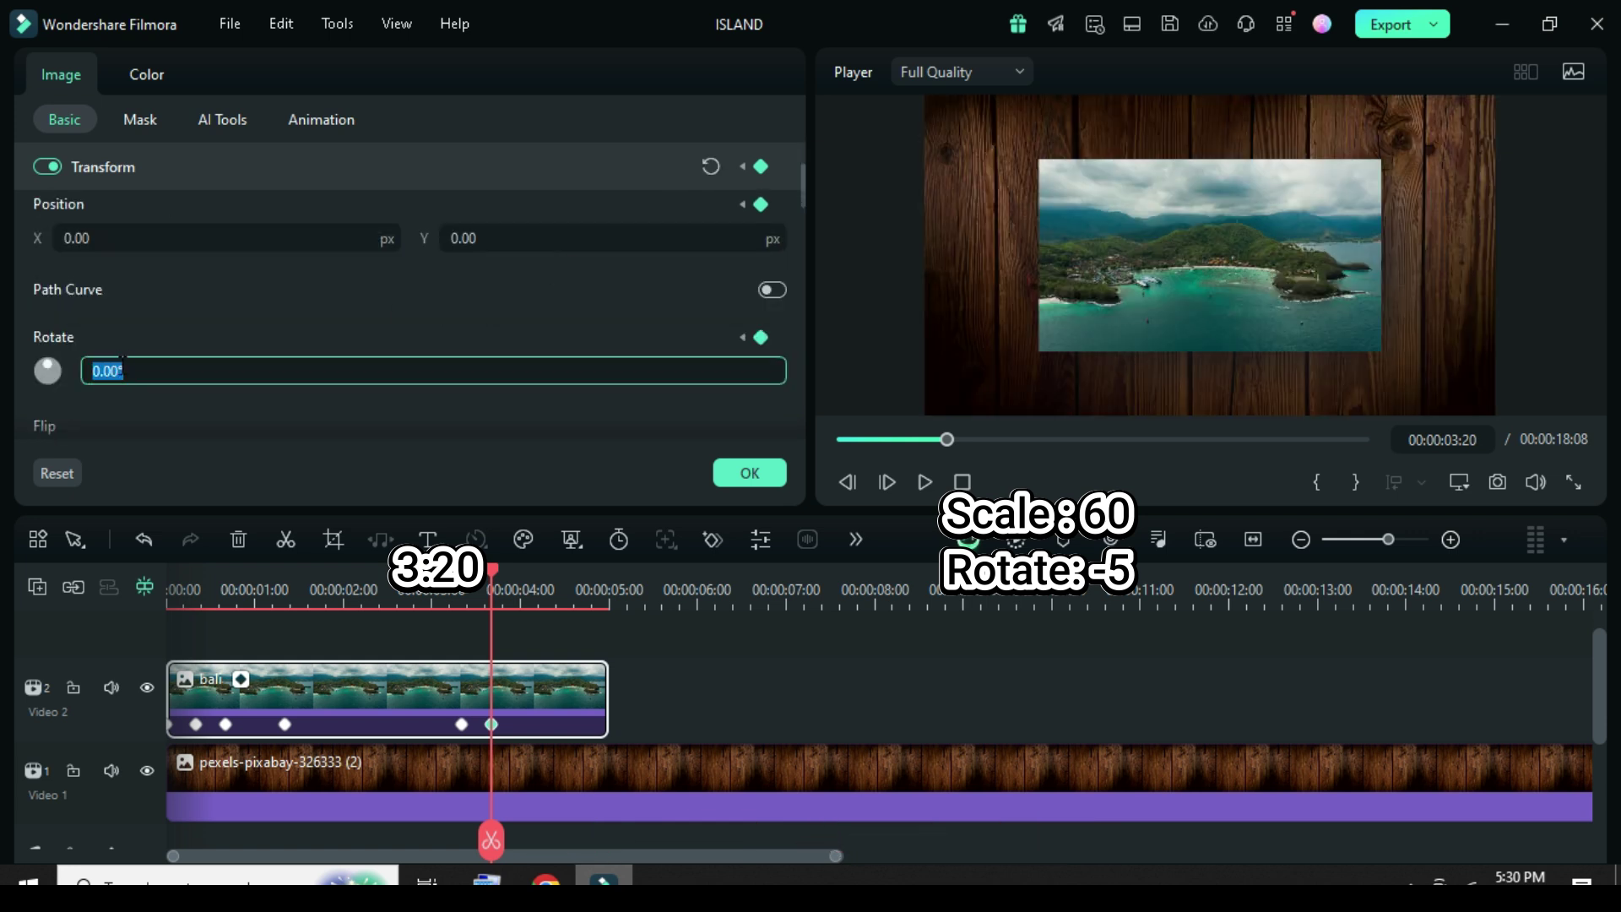
{"action": "type", "text": "-5"}
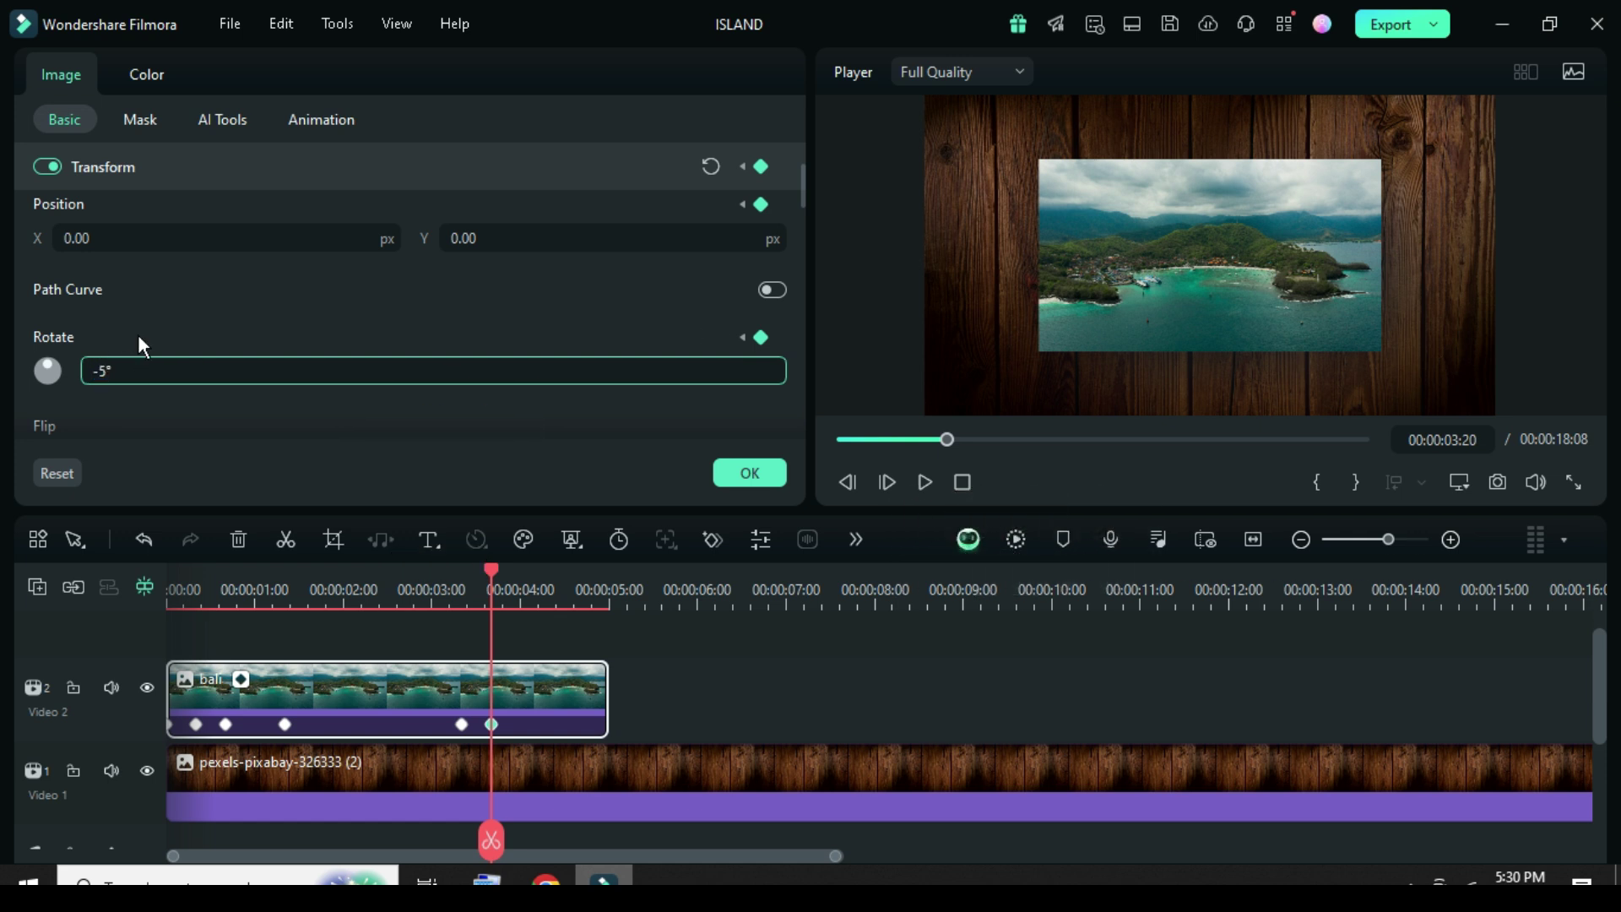
{"action": "key", "text": "Return"}
- Apply the transform and set all the bali clip's Scale X keyframes to Continuous Curve
{"action": "left_click", "coordinate": [750, 472]}
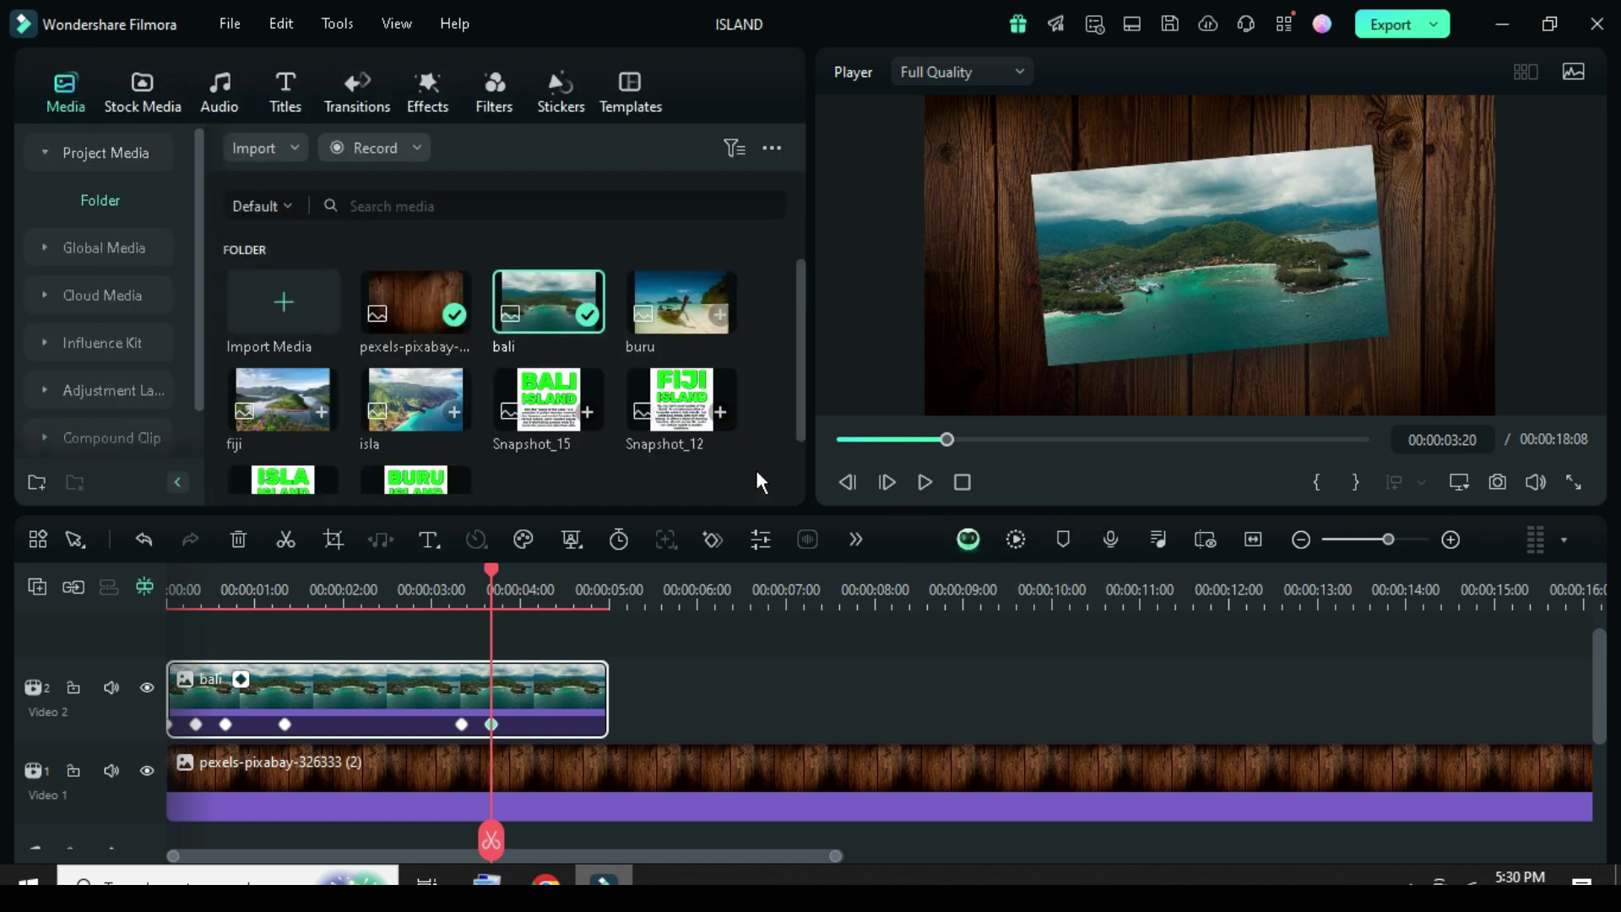
{"action": "left_click", "coordinate": [840, 439]}
{"action": "scroll", "coordinate": [360, 659], "scroll_direction": "down", "scroll_amount": 1}
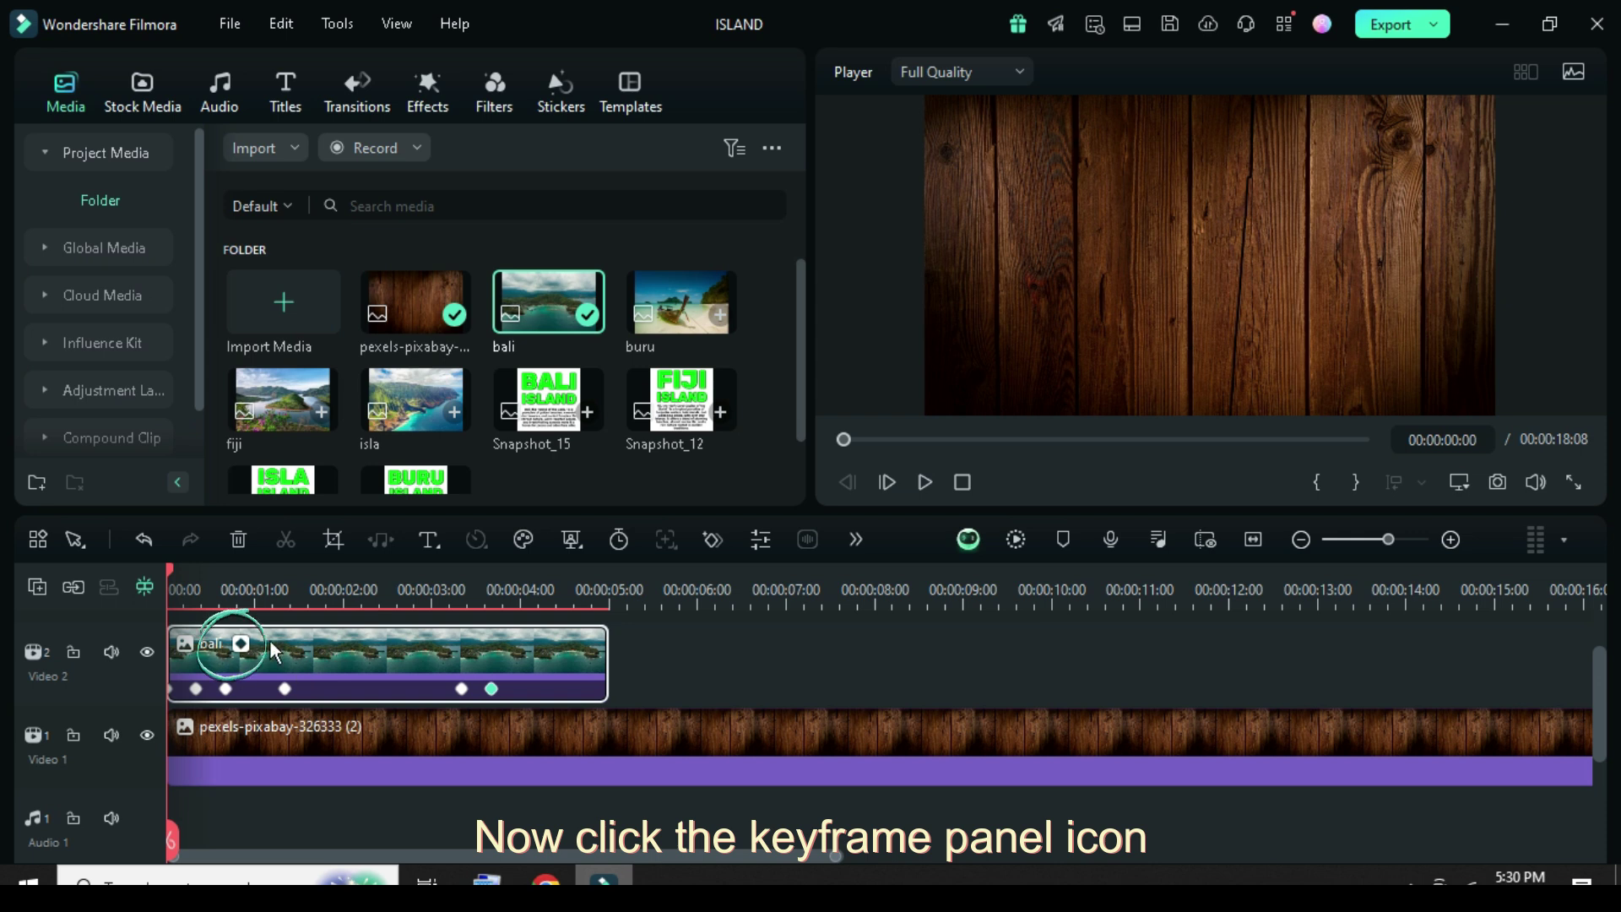
{"action": "left_click", "coordinate": [242, 644]}
{"action": "scroll", "coordinate": [331, 663], "scroll_direction": "down", "scroll_amount": 5}
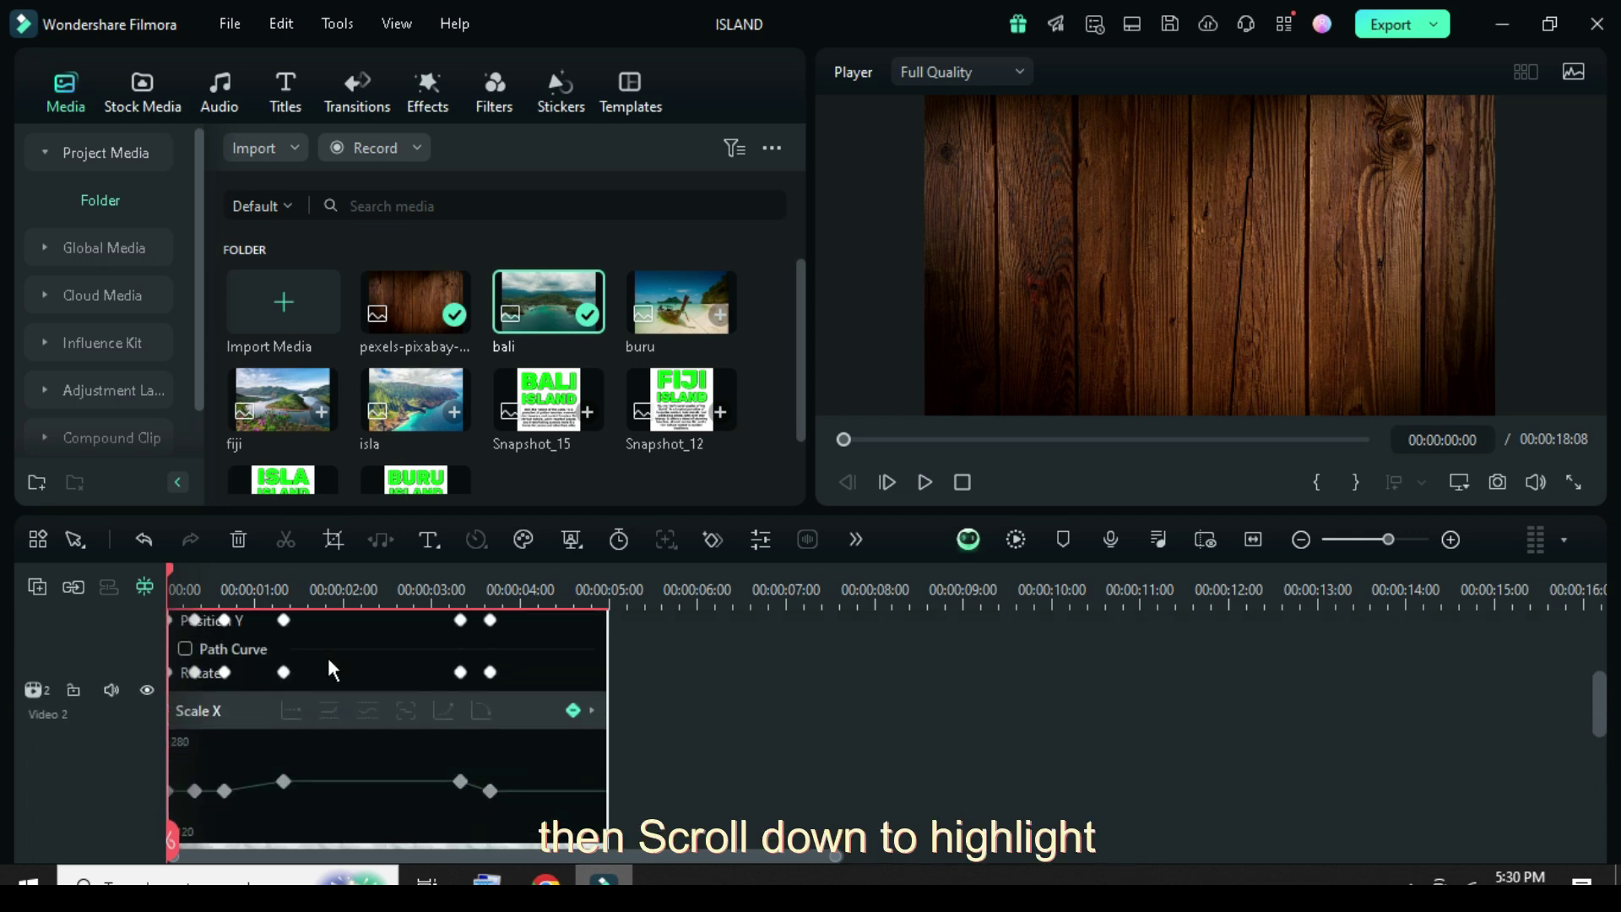
{"action": "left_click_drag", "start_coordinate": [515, 777], "coordinate": [144, 709]}
{"action": "right_click", "coordinate": [283, 747]}
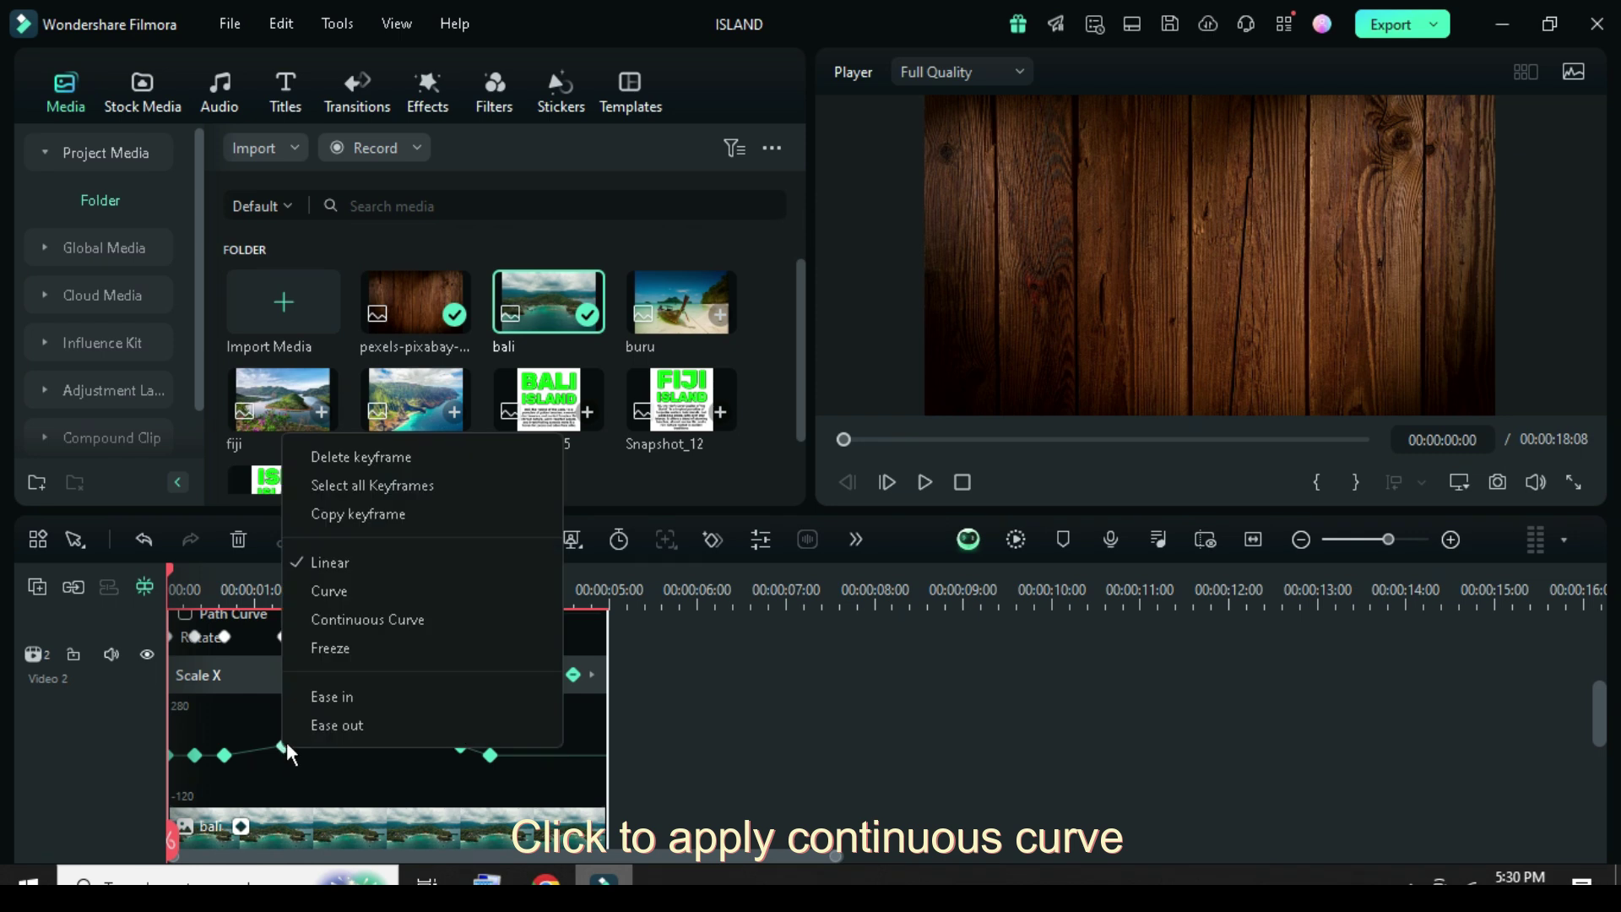
{"action": "left_click", "coordinate": [326, 619]}
{"action": "left_click", "coordinate": [267, 782]}
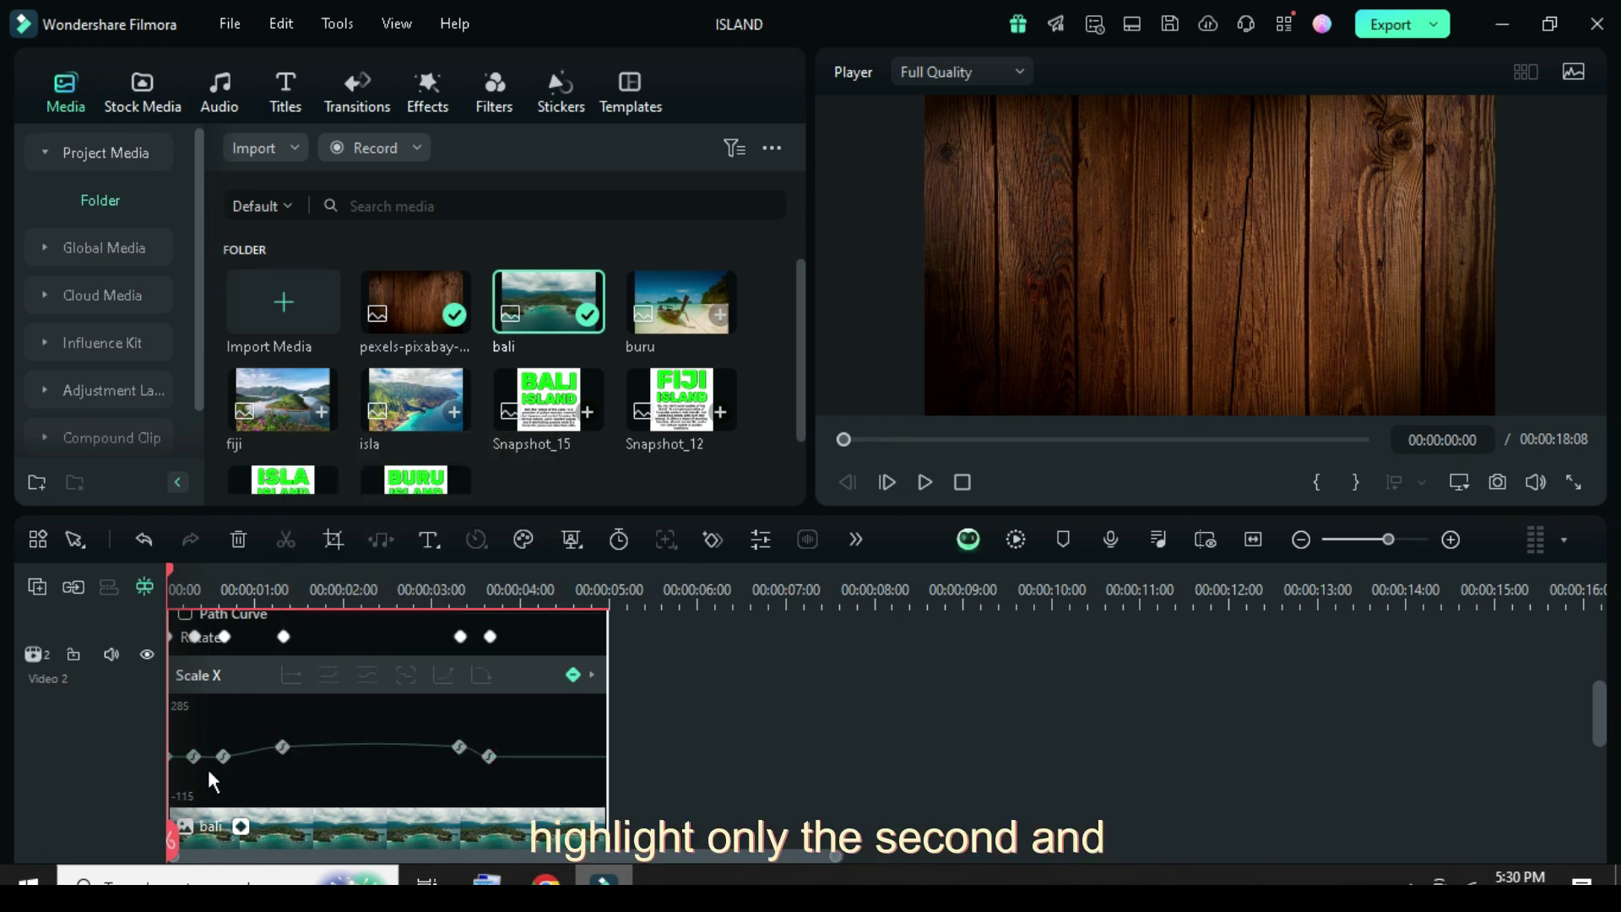
- Make the second and third Scale X keyframes Linear and collapse the keyframe graph
{"action": "left_click_drag", "start_coordinate": [251, 786], "coordinate": [181, 726]}
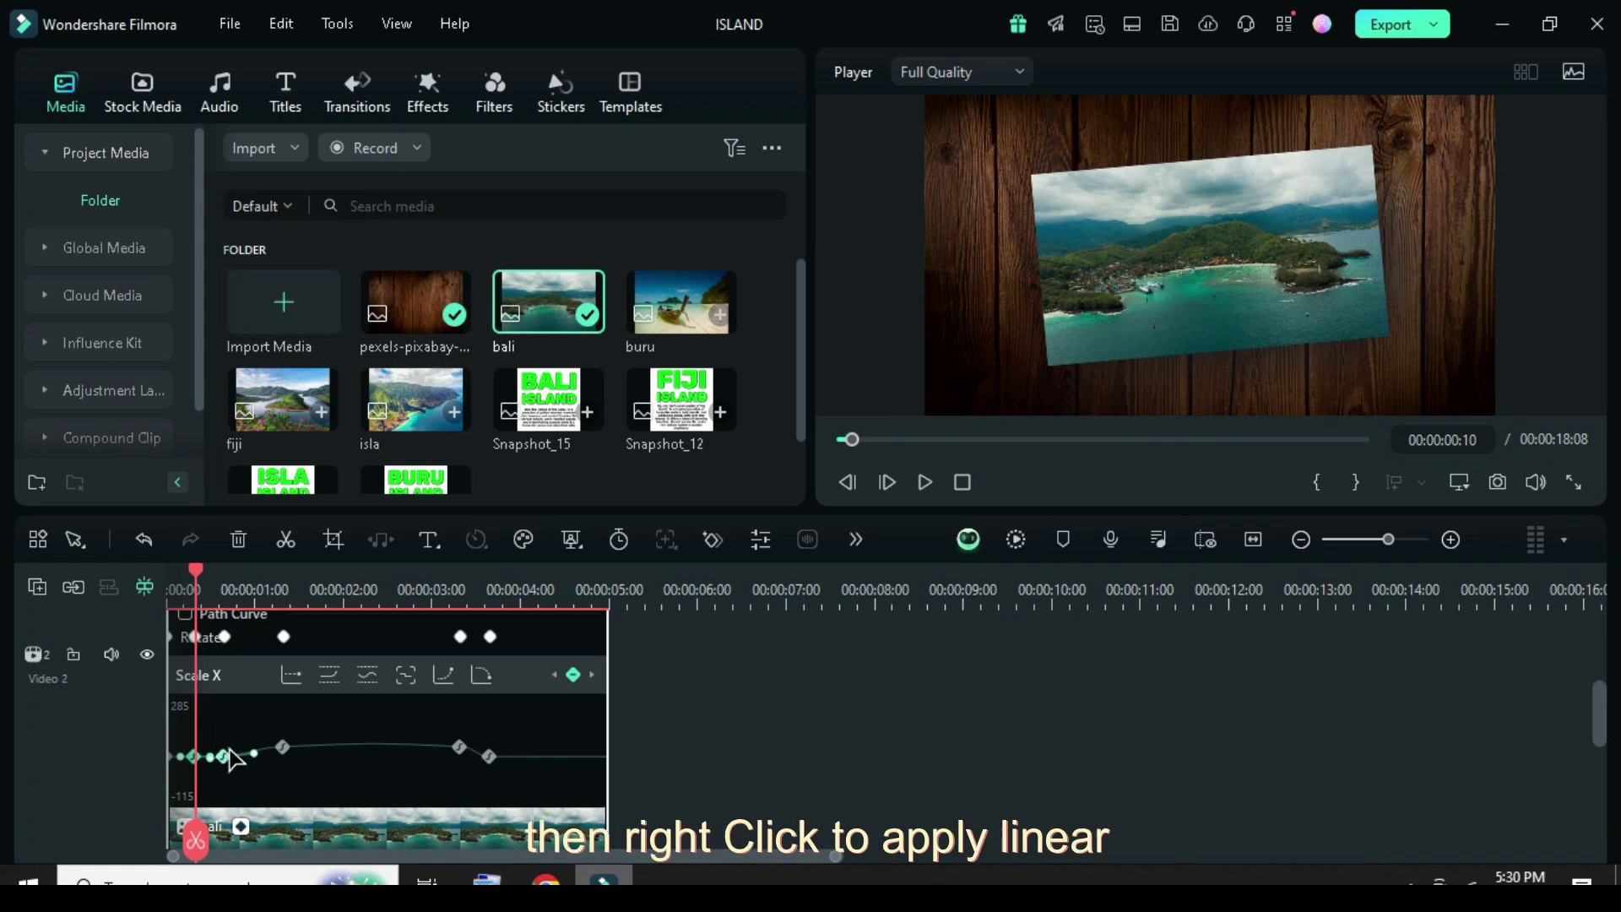
{"action": "right_click", "coordinate": [235, 759]}
{"action": "left_click", "coordinate": [264, 588]}
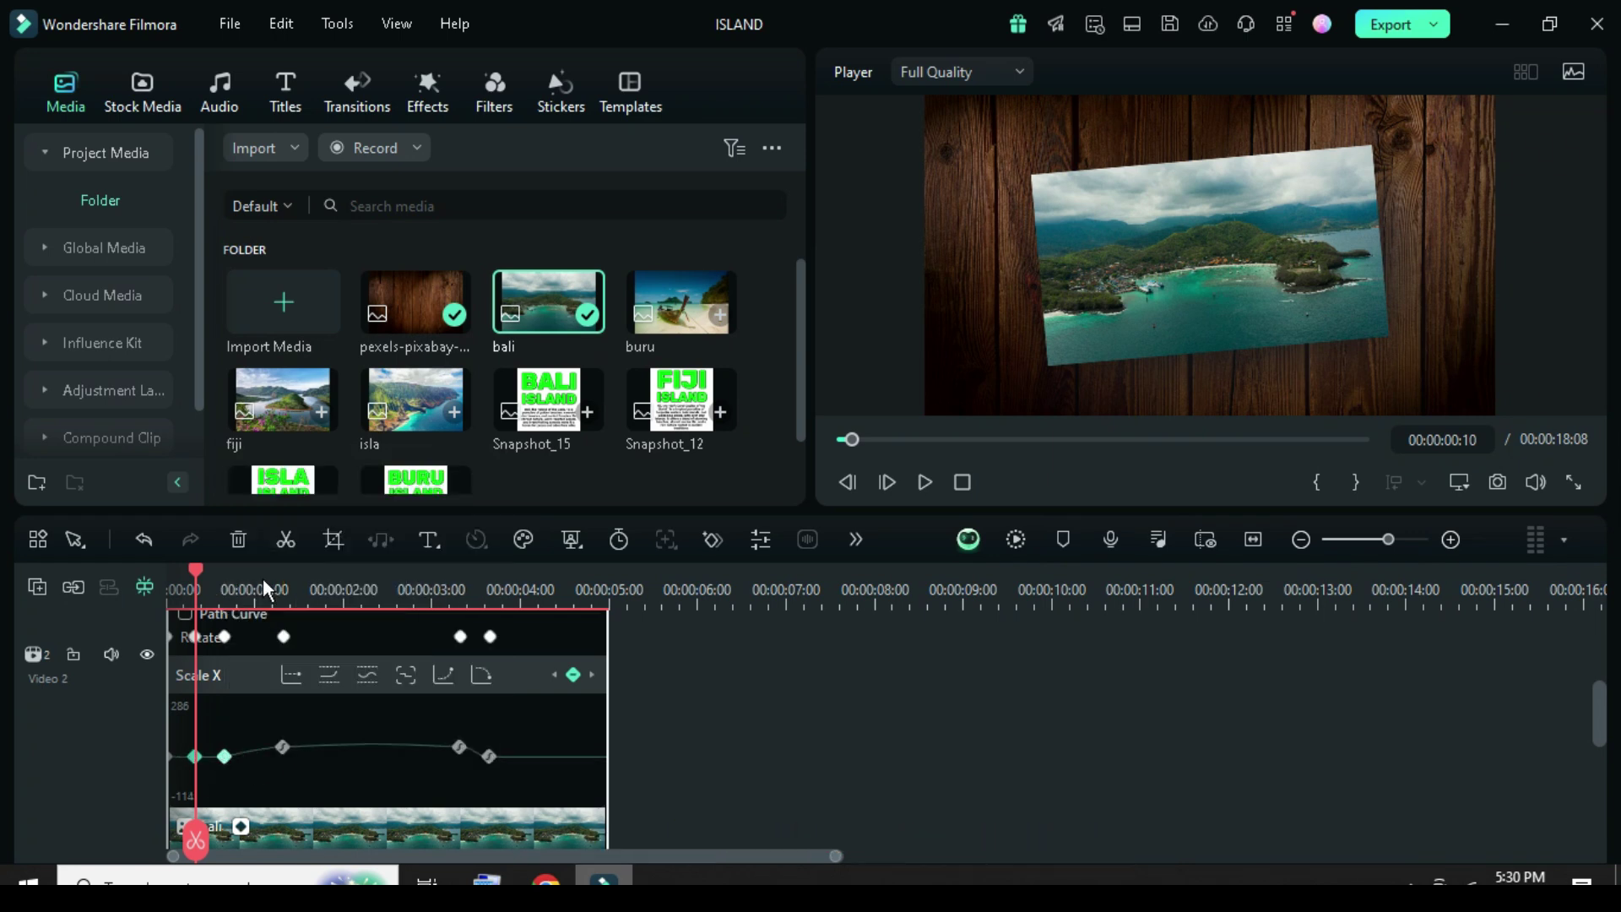
{"action": "scroll", "coordinate": [303, 688], "scroll_direction": "down", "scroll_amount": 3}
{"action": "left_click", "coordinate": [242, 720]}
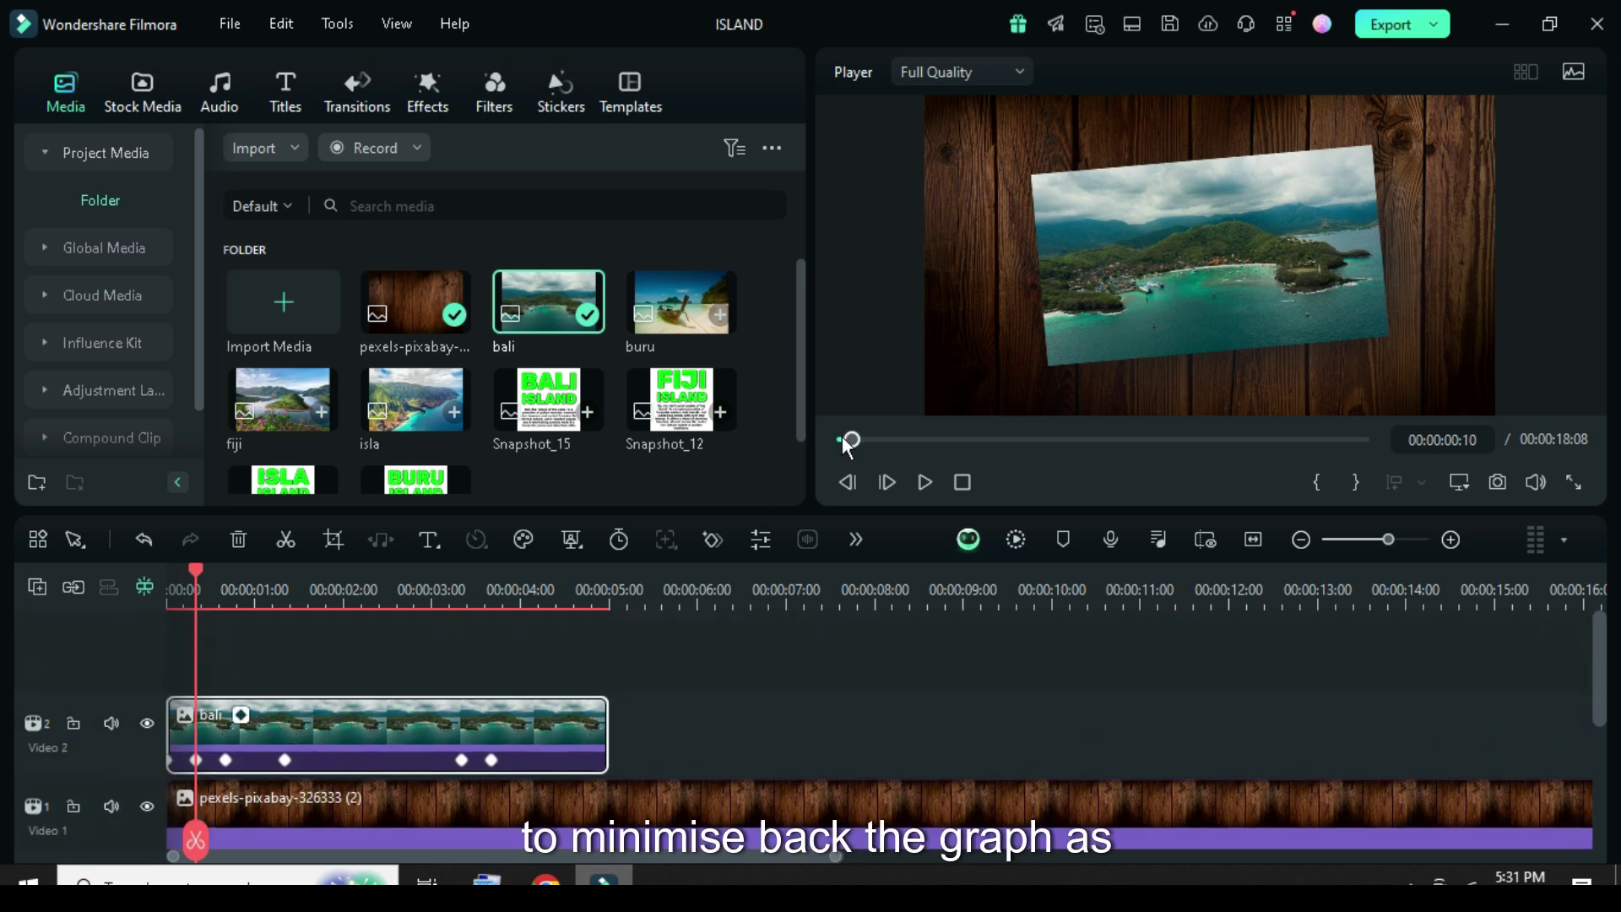
- Render a preview and play the bali animation from the start
{"action": "left_click", "coordinate": [842, 443]}
{"action": "left_click", "coordinate": [1016, 538]}
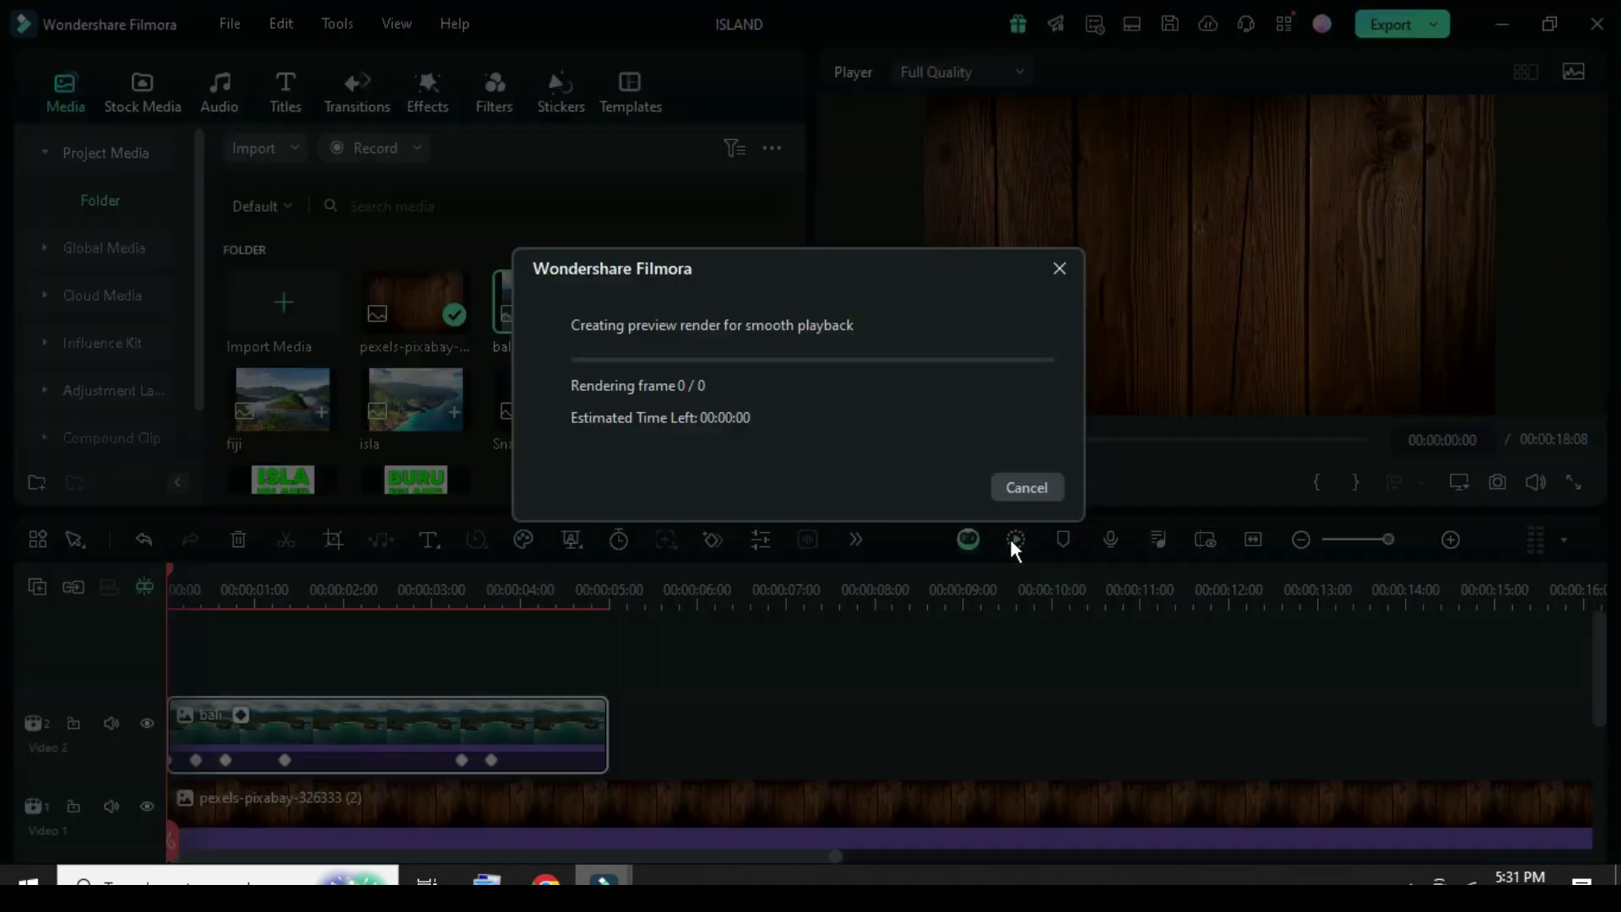
{"action": "left_click", "coordinate": [924, 482]}
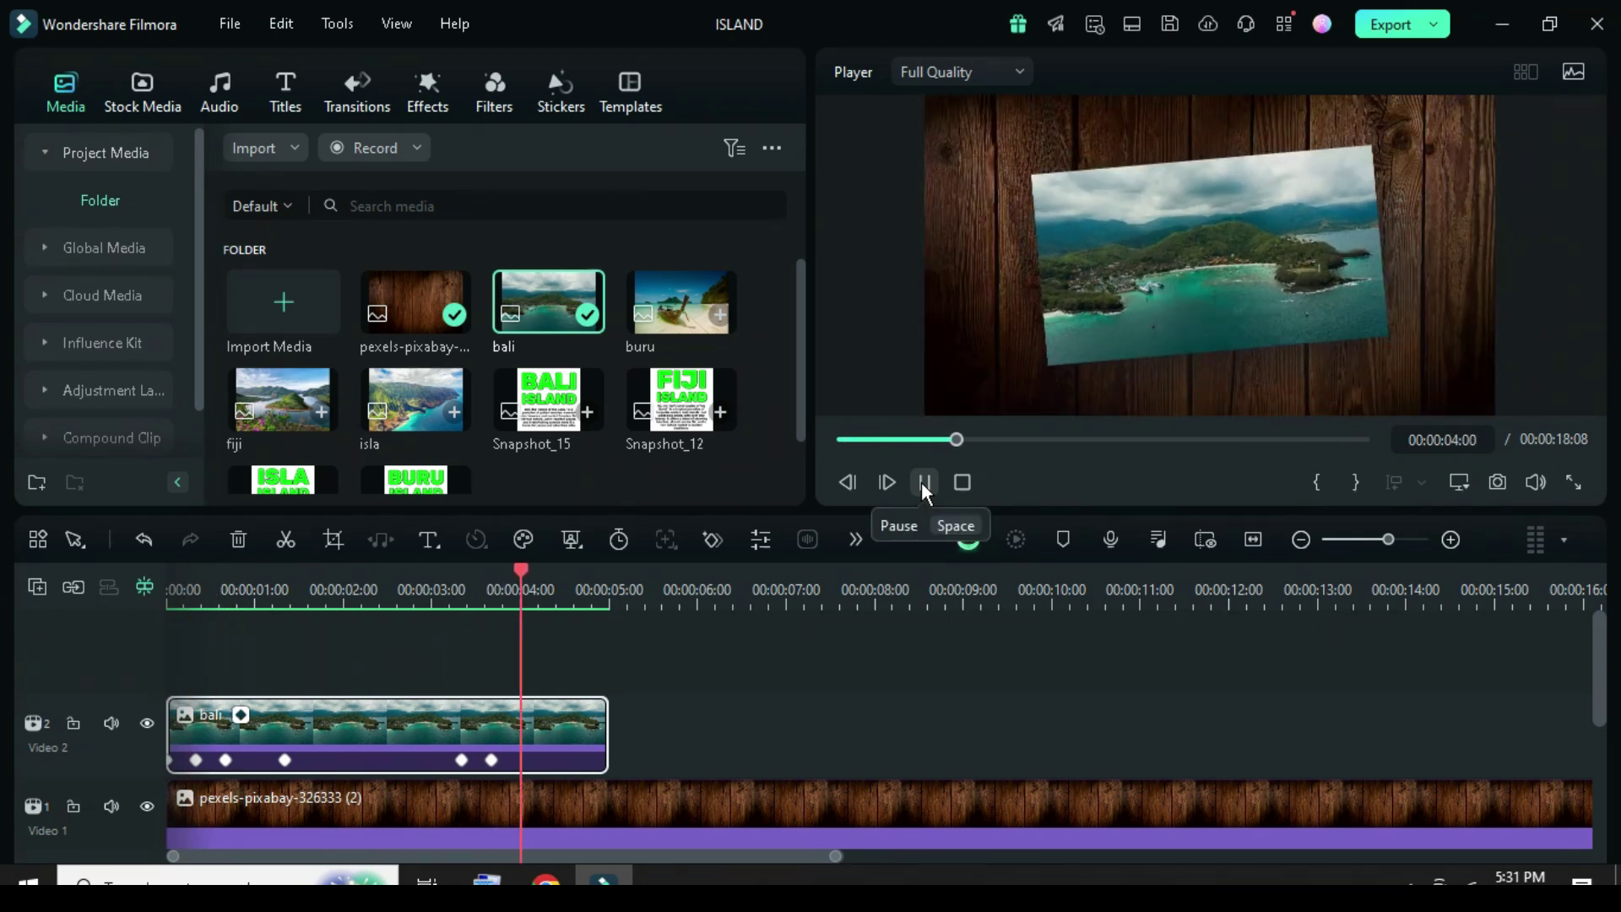
{"action": "left_click", "coordinate": [847, 482]}
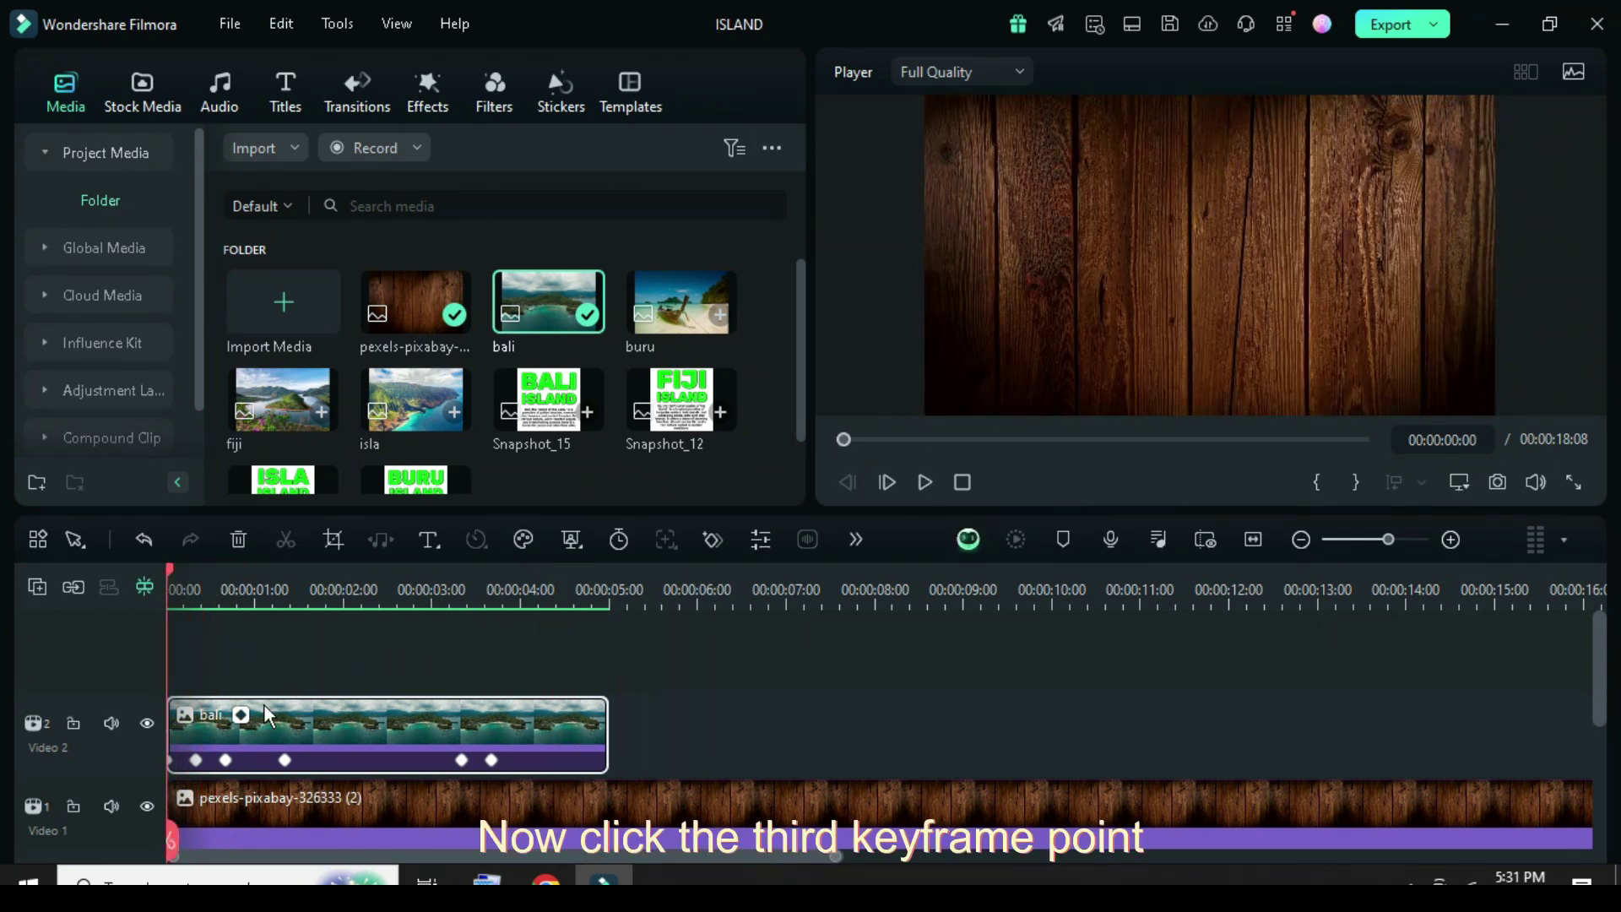
{"action": "left_click", "coordinate": [225, 760]}
{"action": "left_click", "coordinate": [25, 596]}
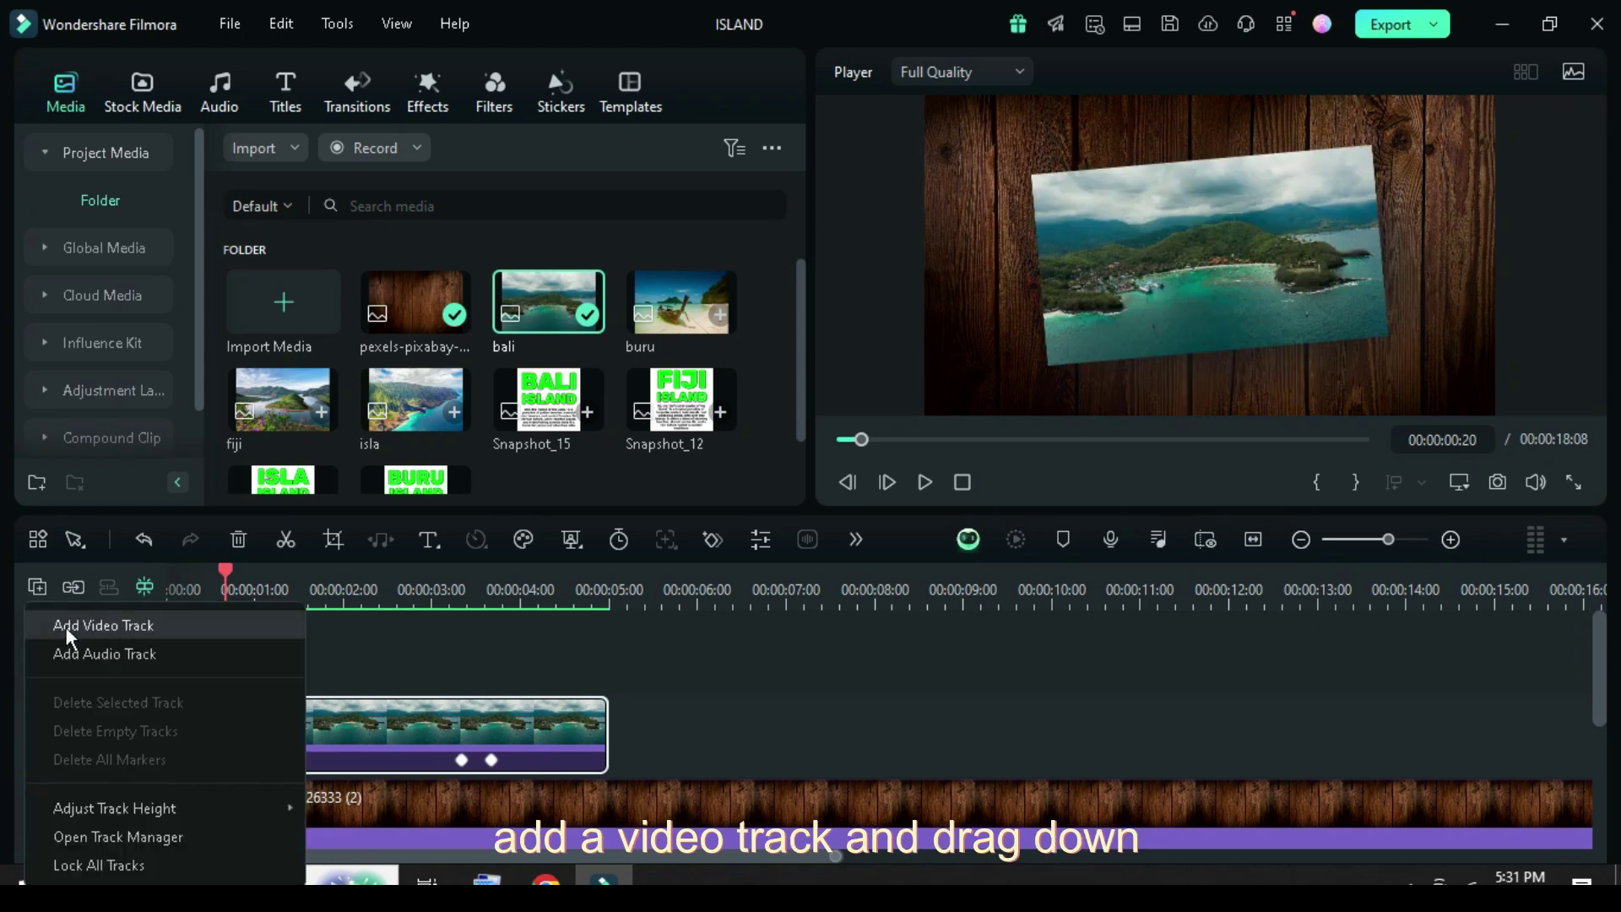
{"action": "left_click", "coordinate": [50, 623]}
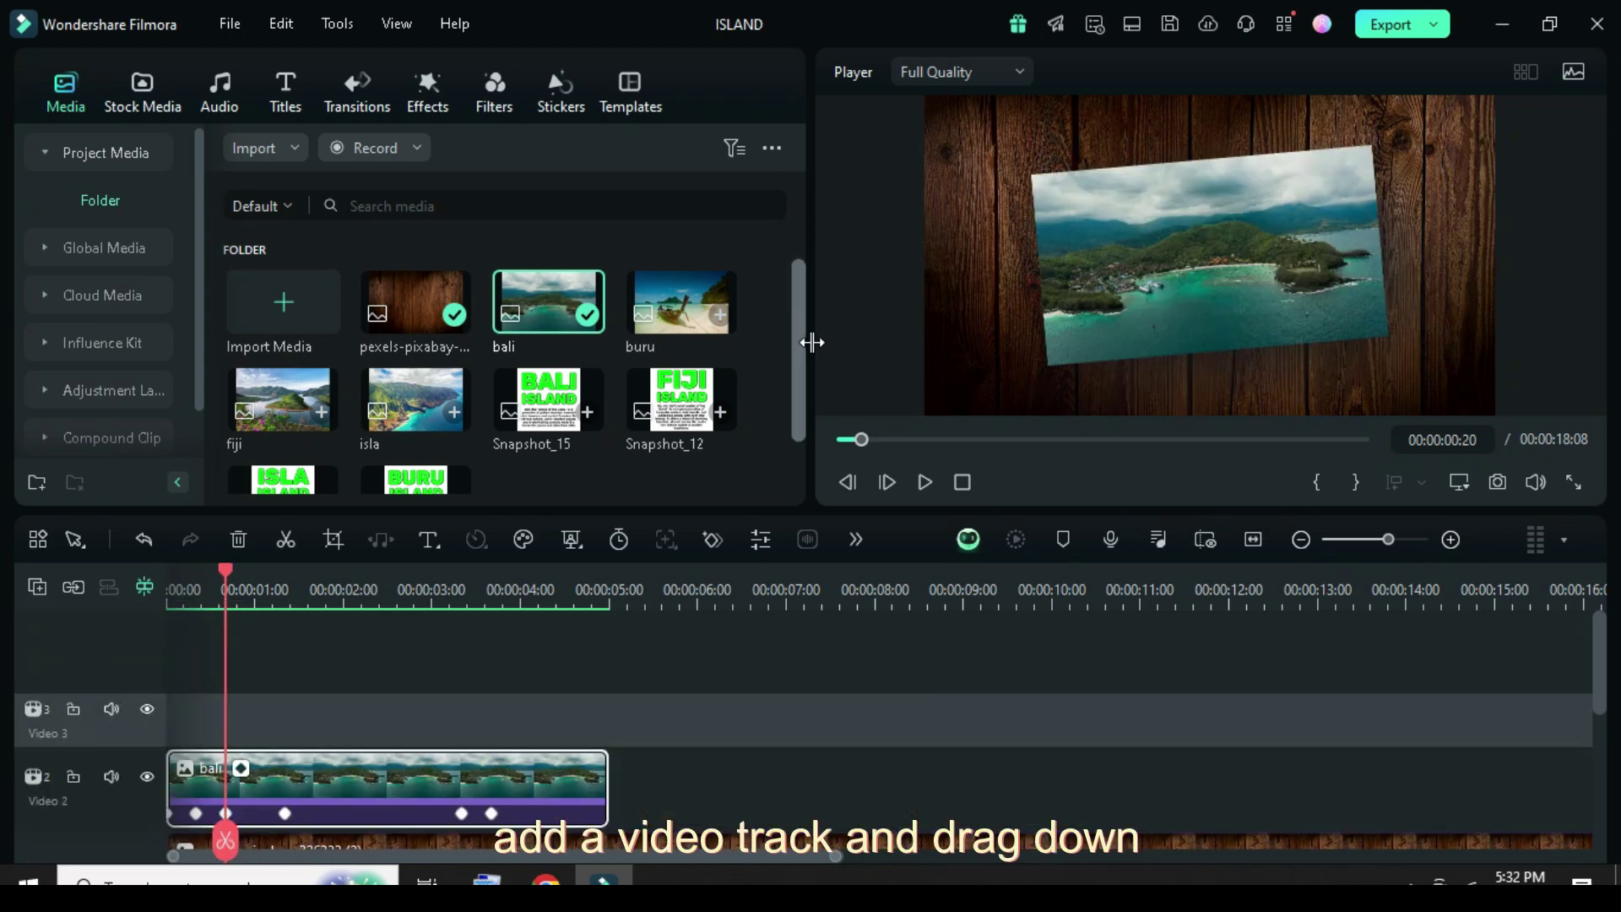
{"action": "left_click_drag", "start_coordinate": [533, 390], "coordinate": [305, 722]}
{"action": "scroll", "coordinate": [329, 675], "scroll_direction": "down", "scroll_amount": 1}
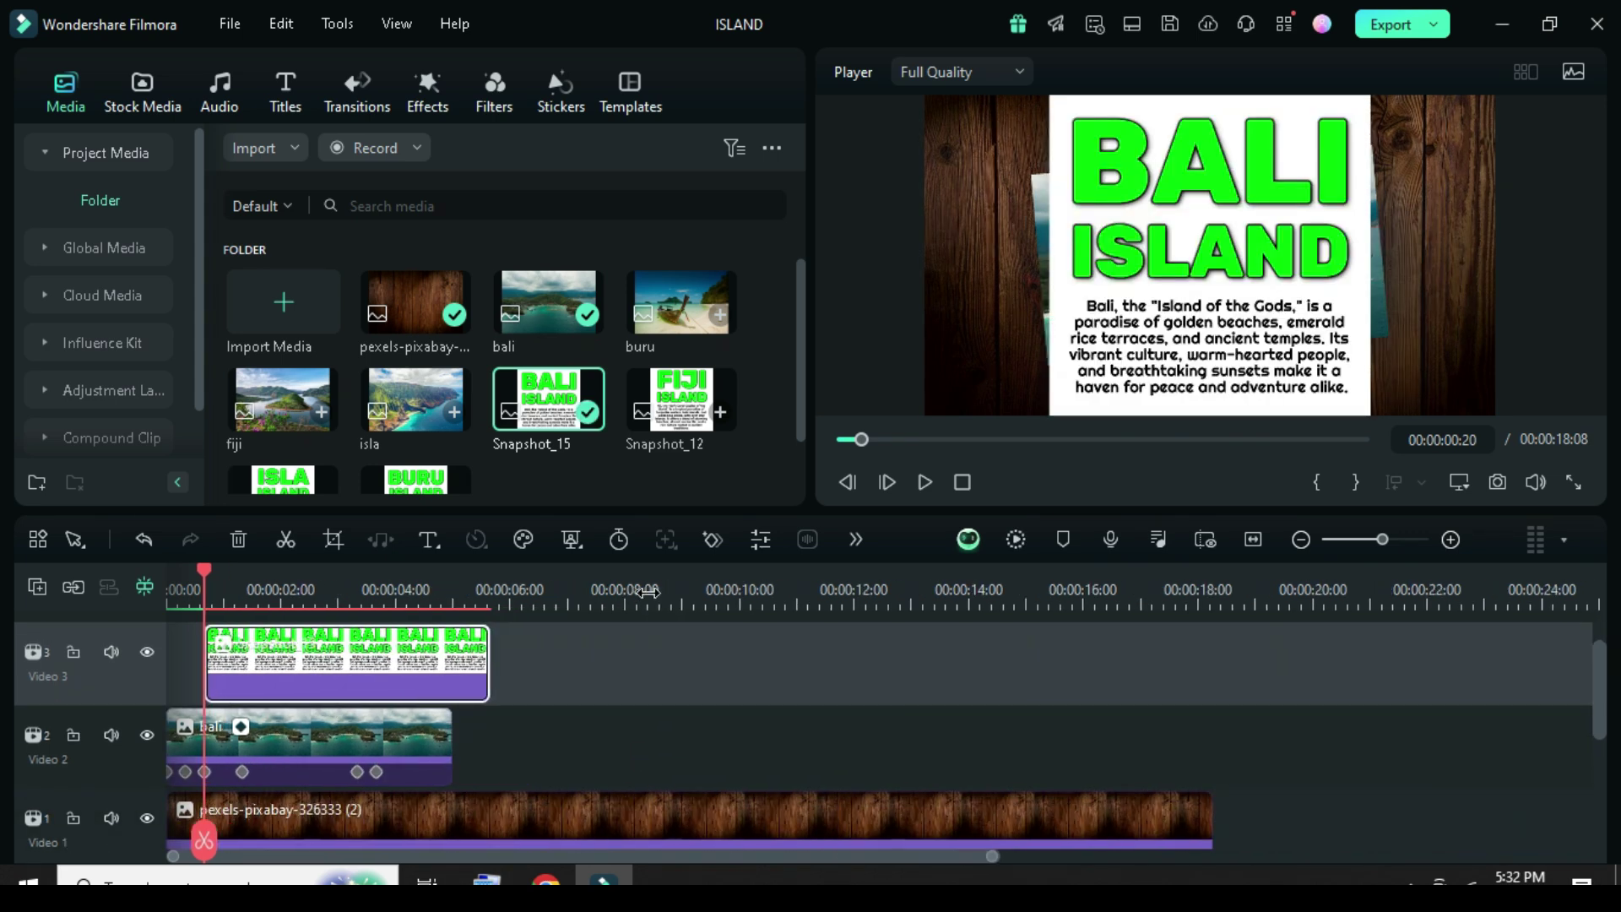
{"action": "left_click_drag", "start_coordinate": [439, 747], "coordinate": [1138, 741]}
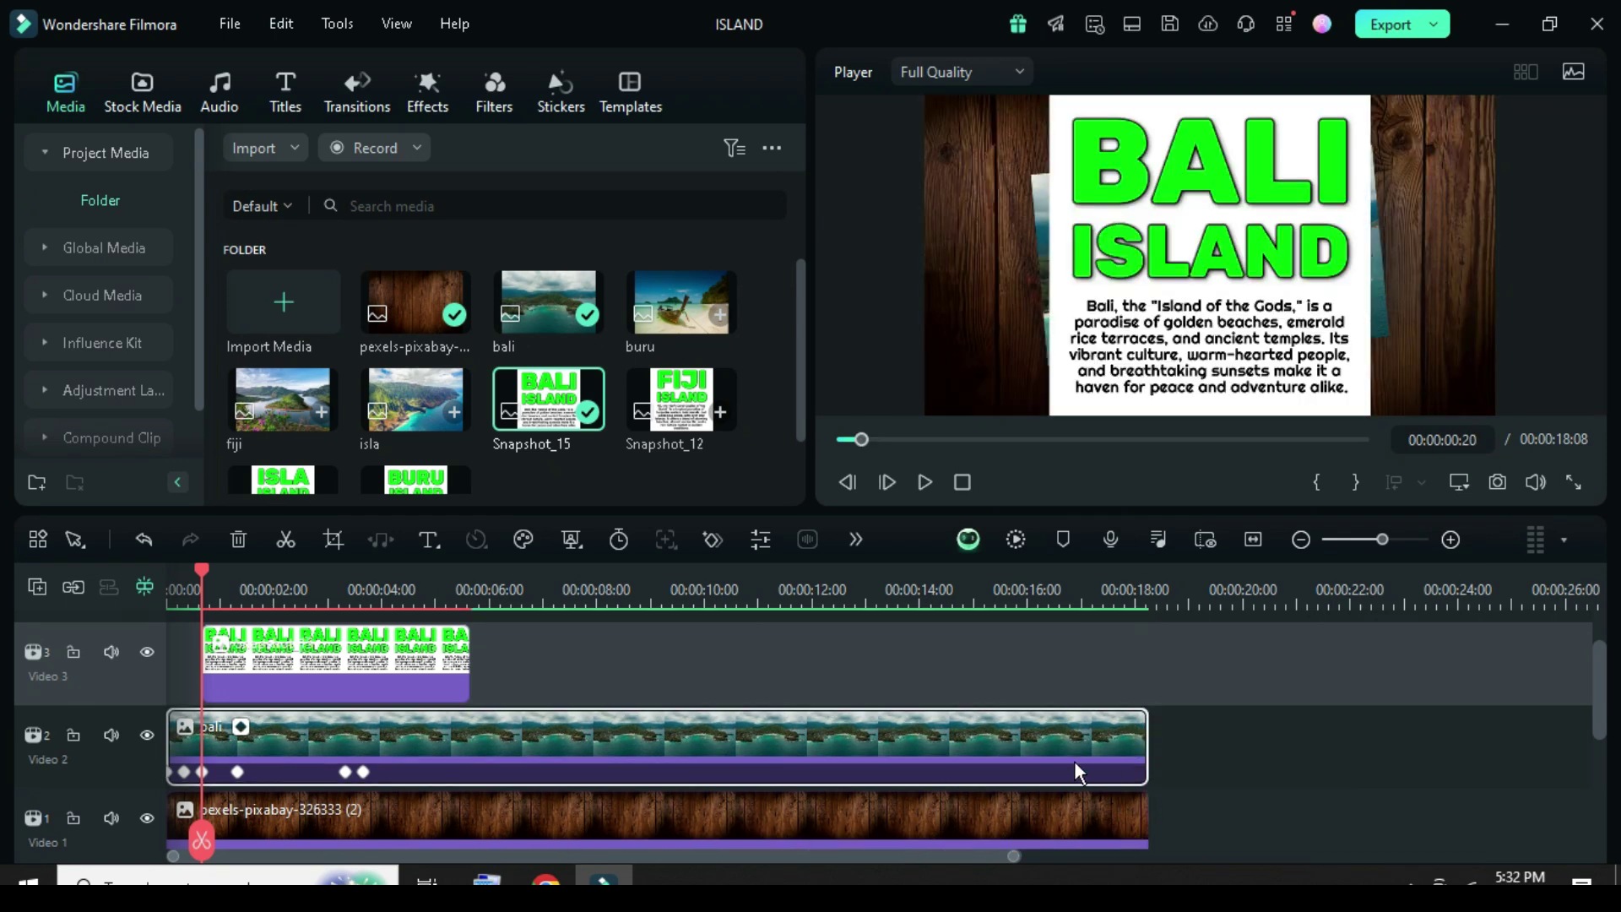
{"action": "scroll", "coordinate": [298, 629], "scroll_direction": "up", "scroll_amount": 3}
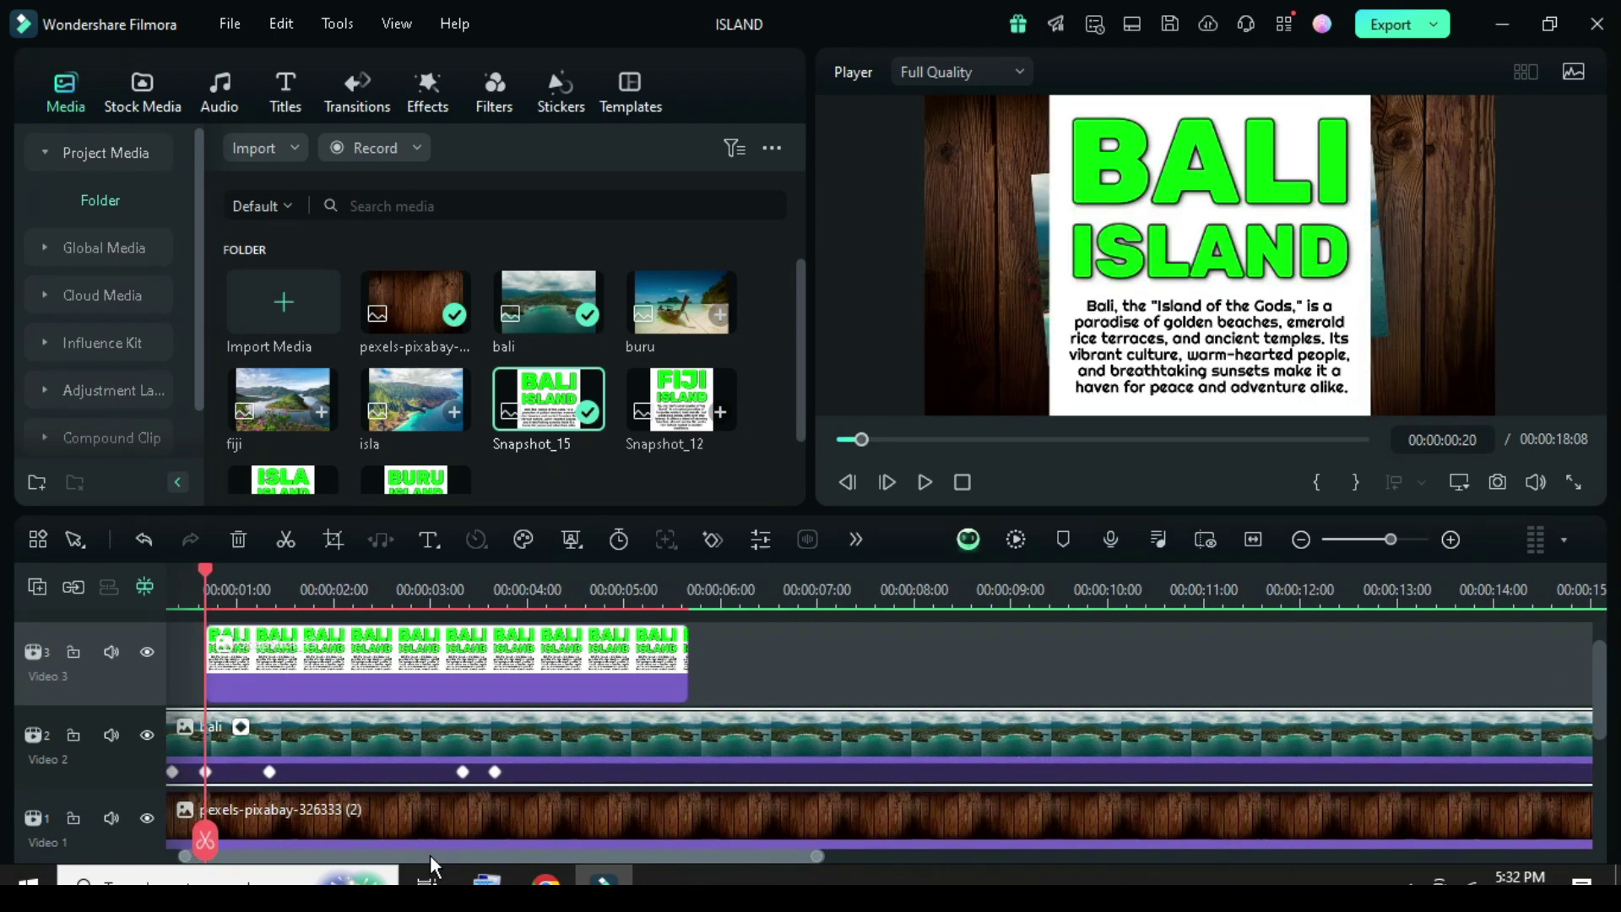
{"action": "double_click", "coordinate": [336, 670]}
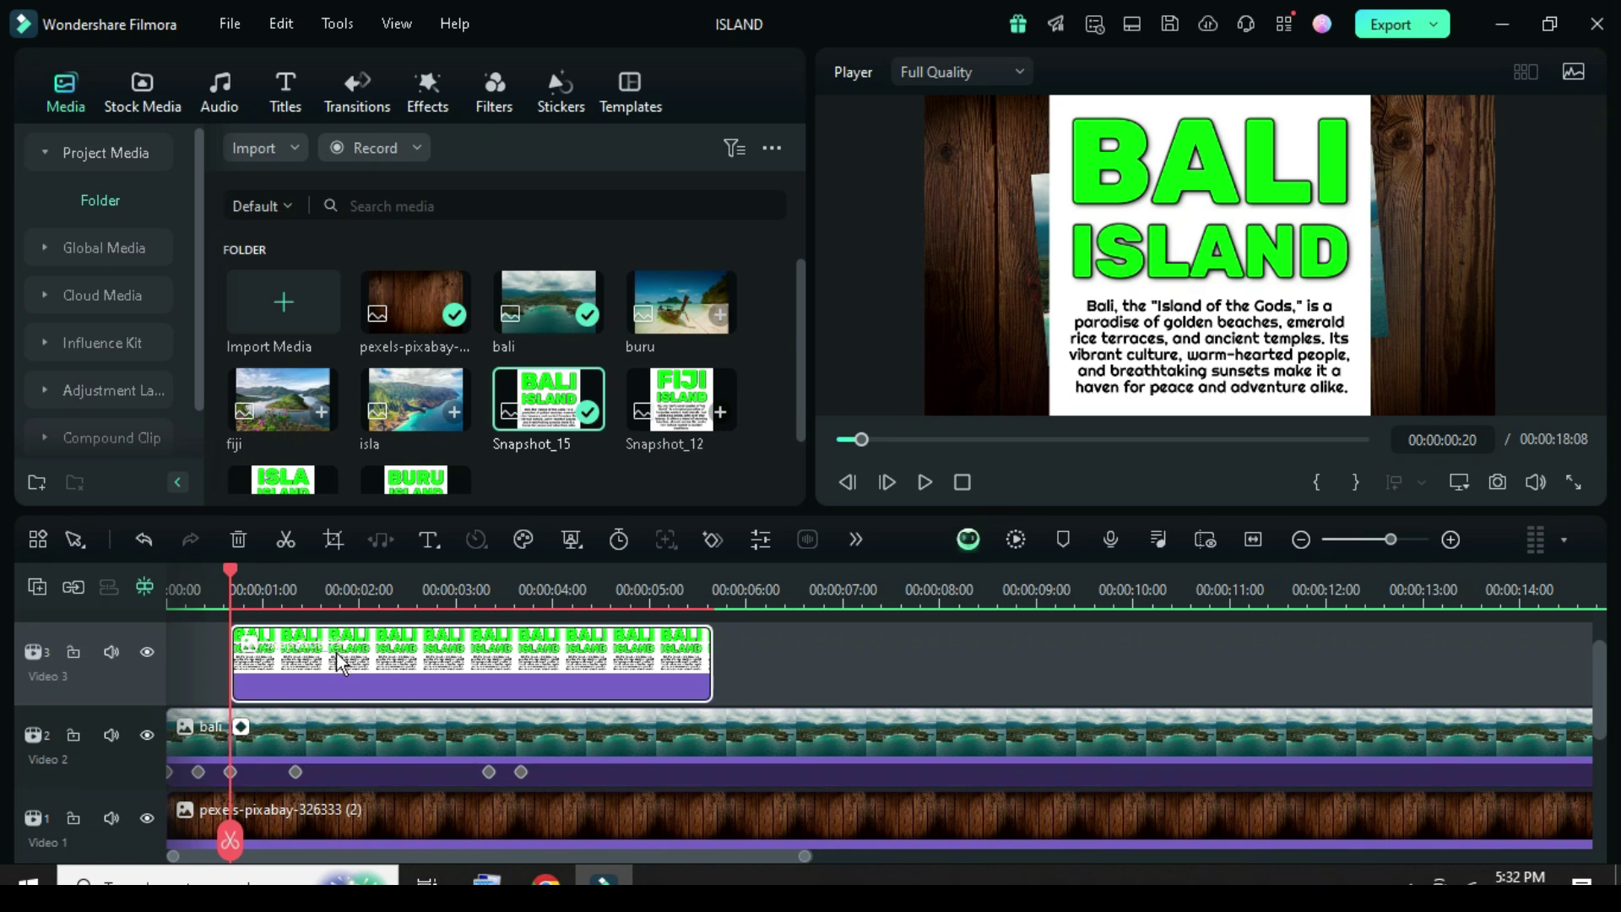
- Enable Chroma Key on the BALI ISLAND title to remove its green background
{"action": "left_click", "coordinate": [207, 120]}
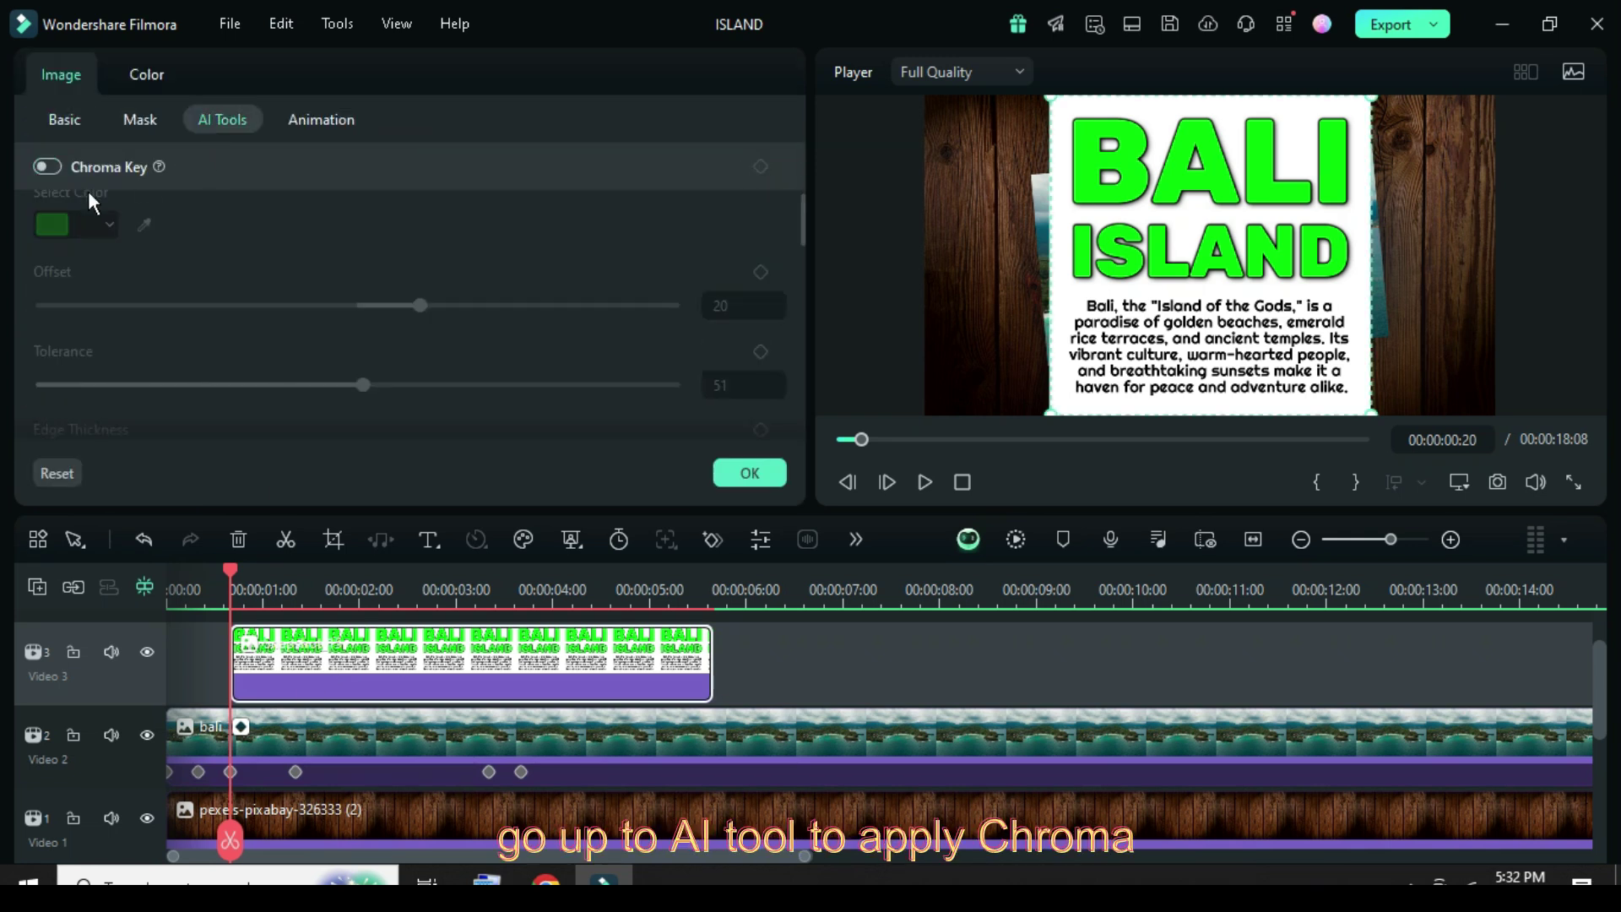
{"action": "left_click", "coordinate": [53, 166]}
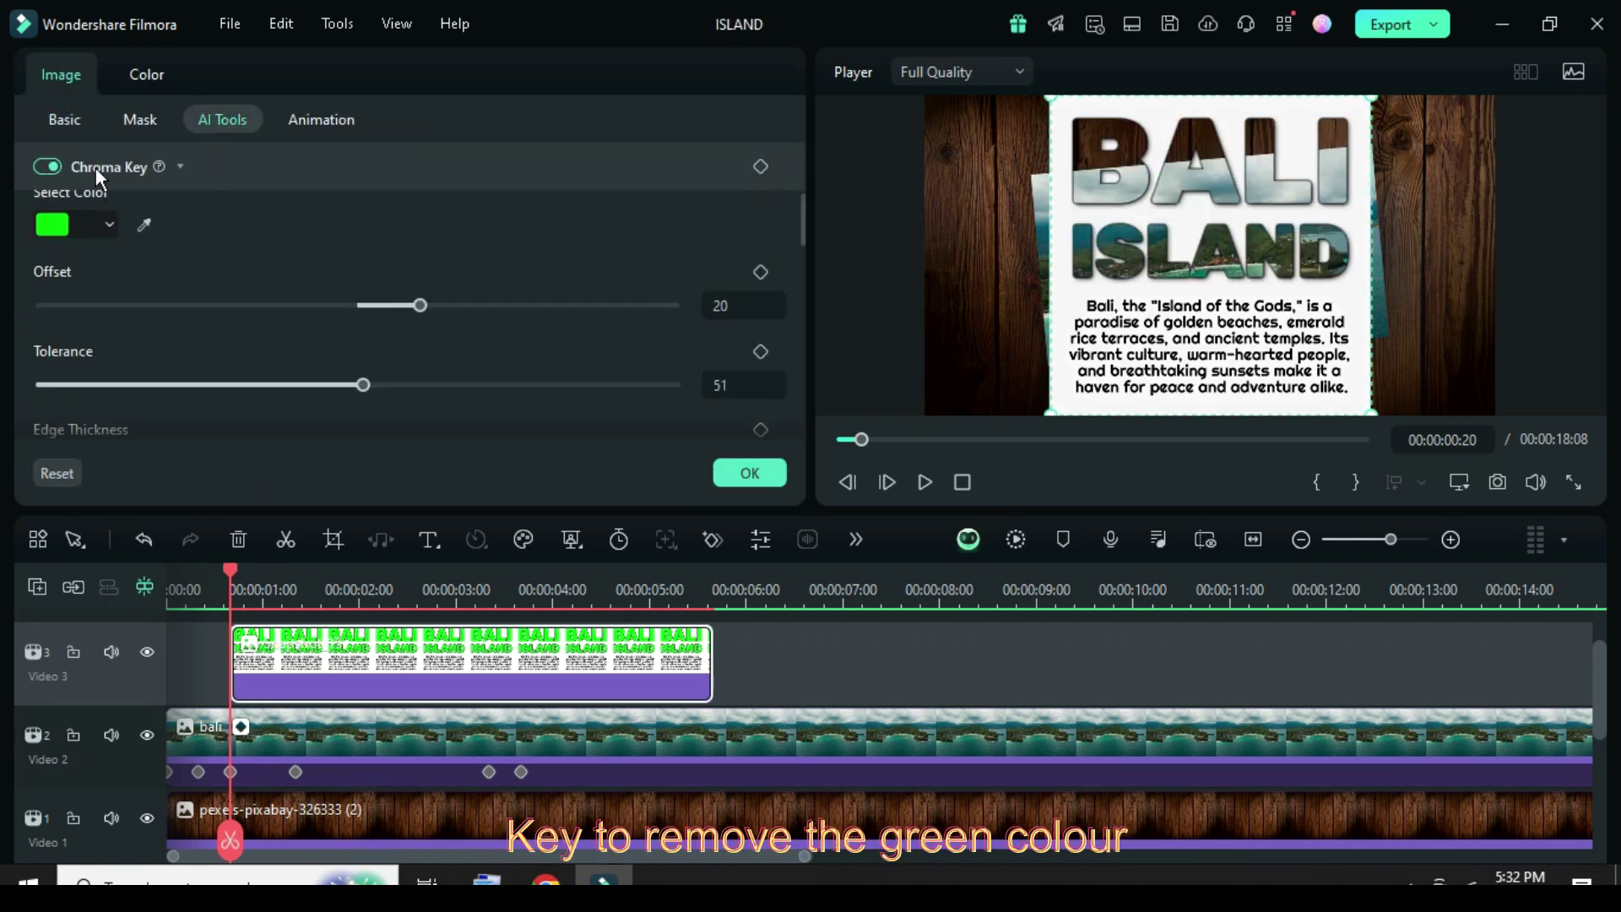
{"action": "left_click", "coordinate": [73, 120]}
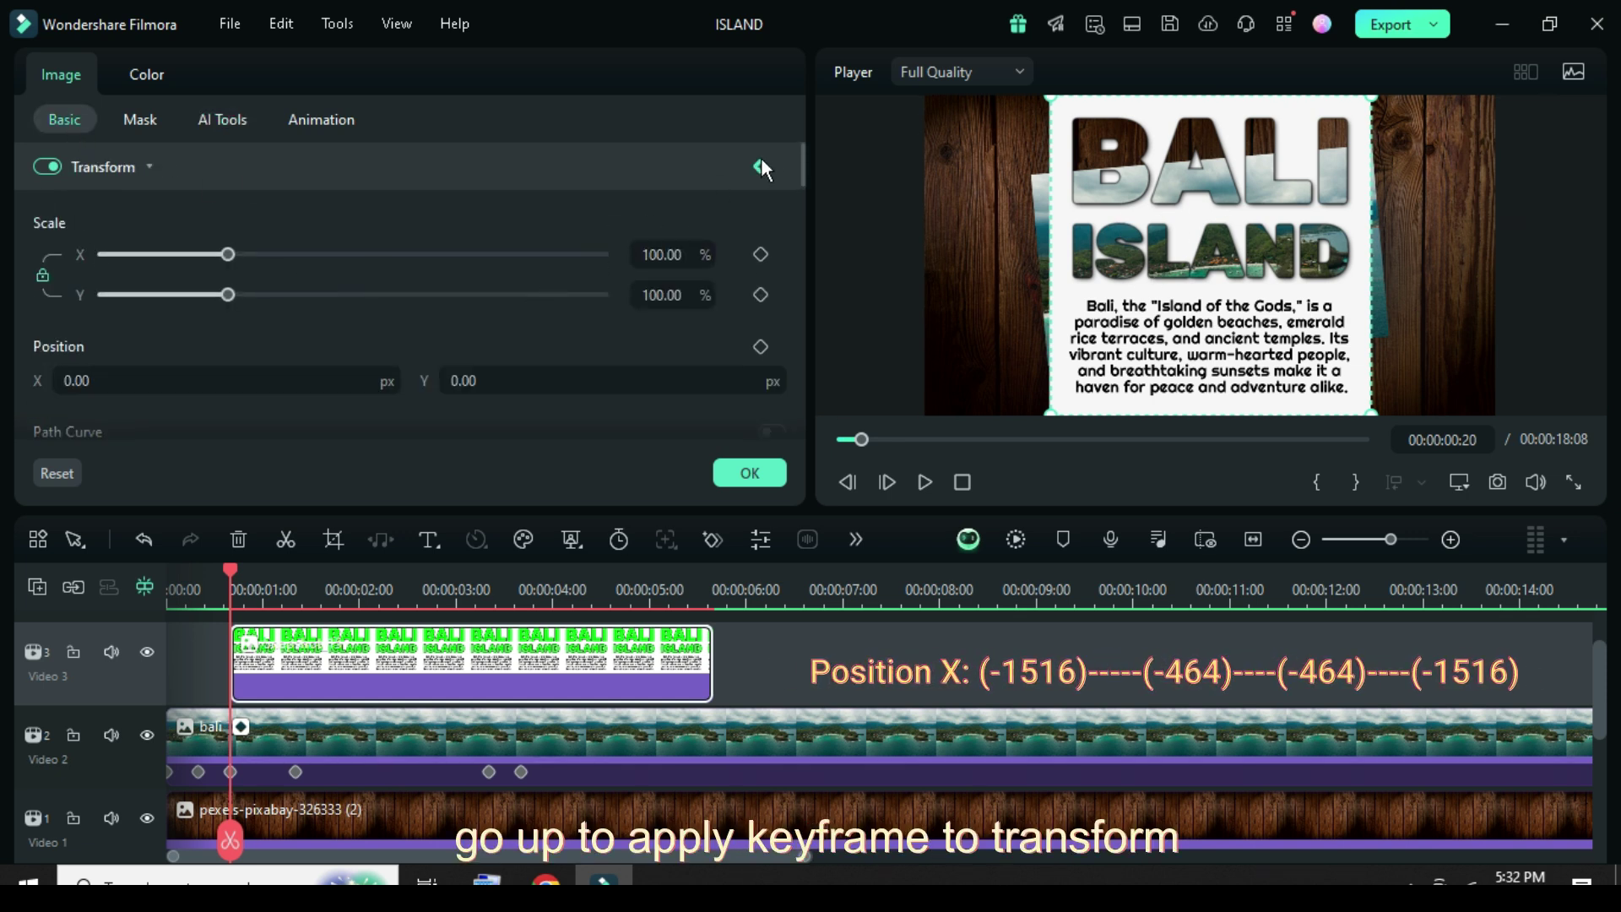
- Add the title's starting Transform keyframe at Position X -1516
{"action": "left_click", "coordinate": [760, 166]}
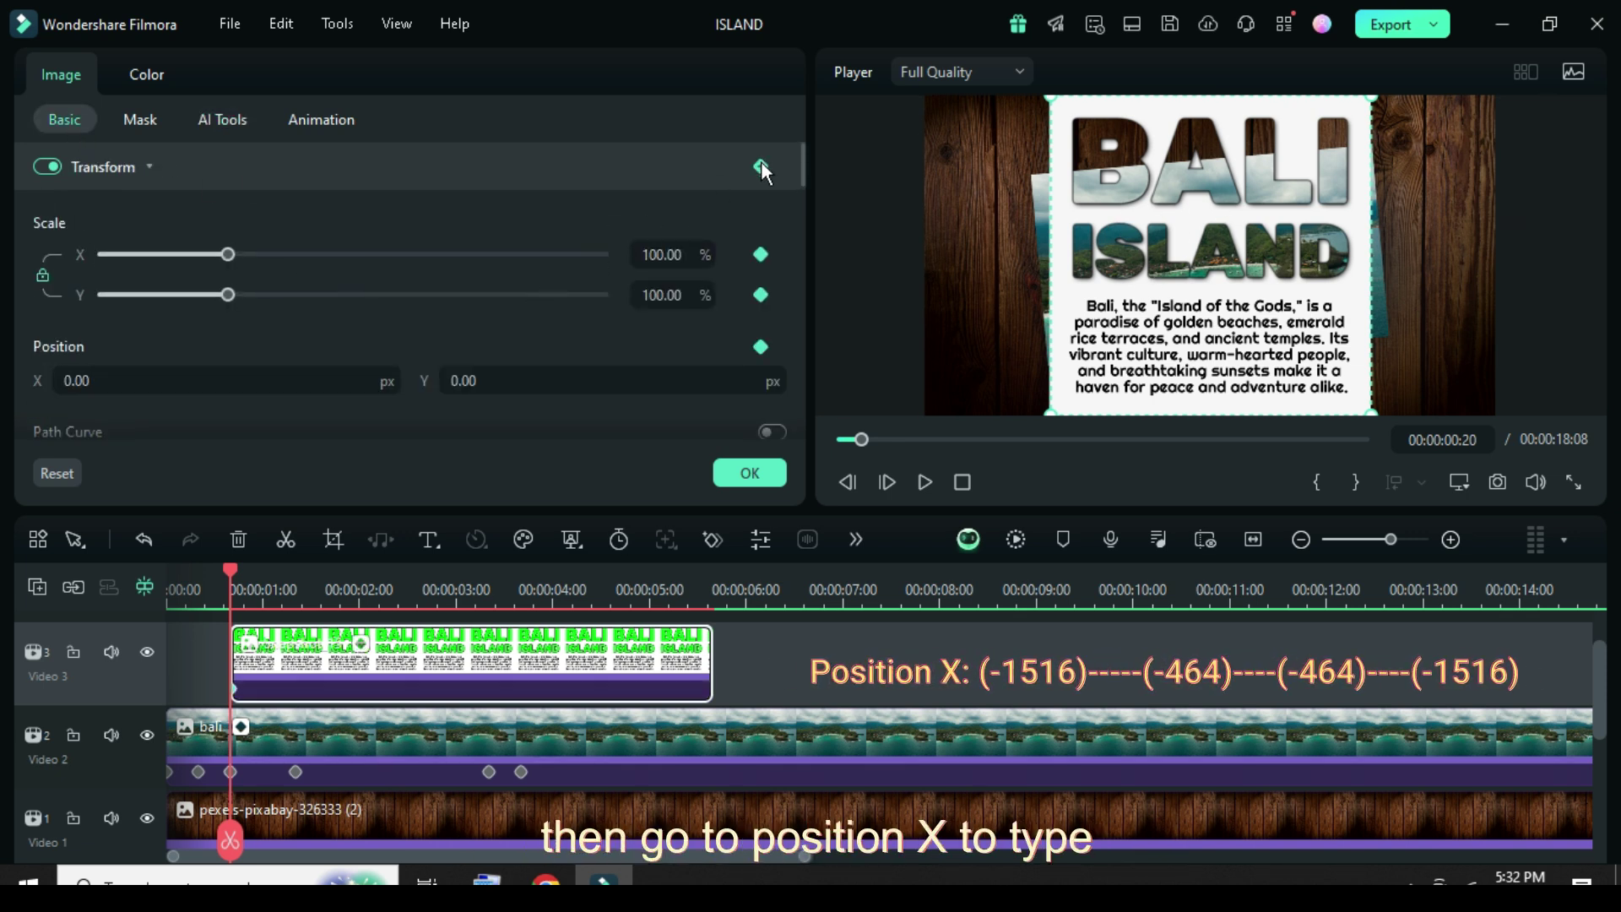
{"action": "left_click", "coordinate": [93, 379]}
{"action": "type", "text": "-"}
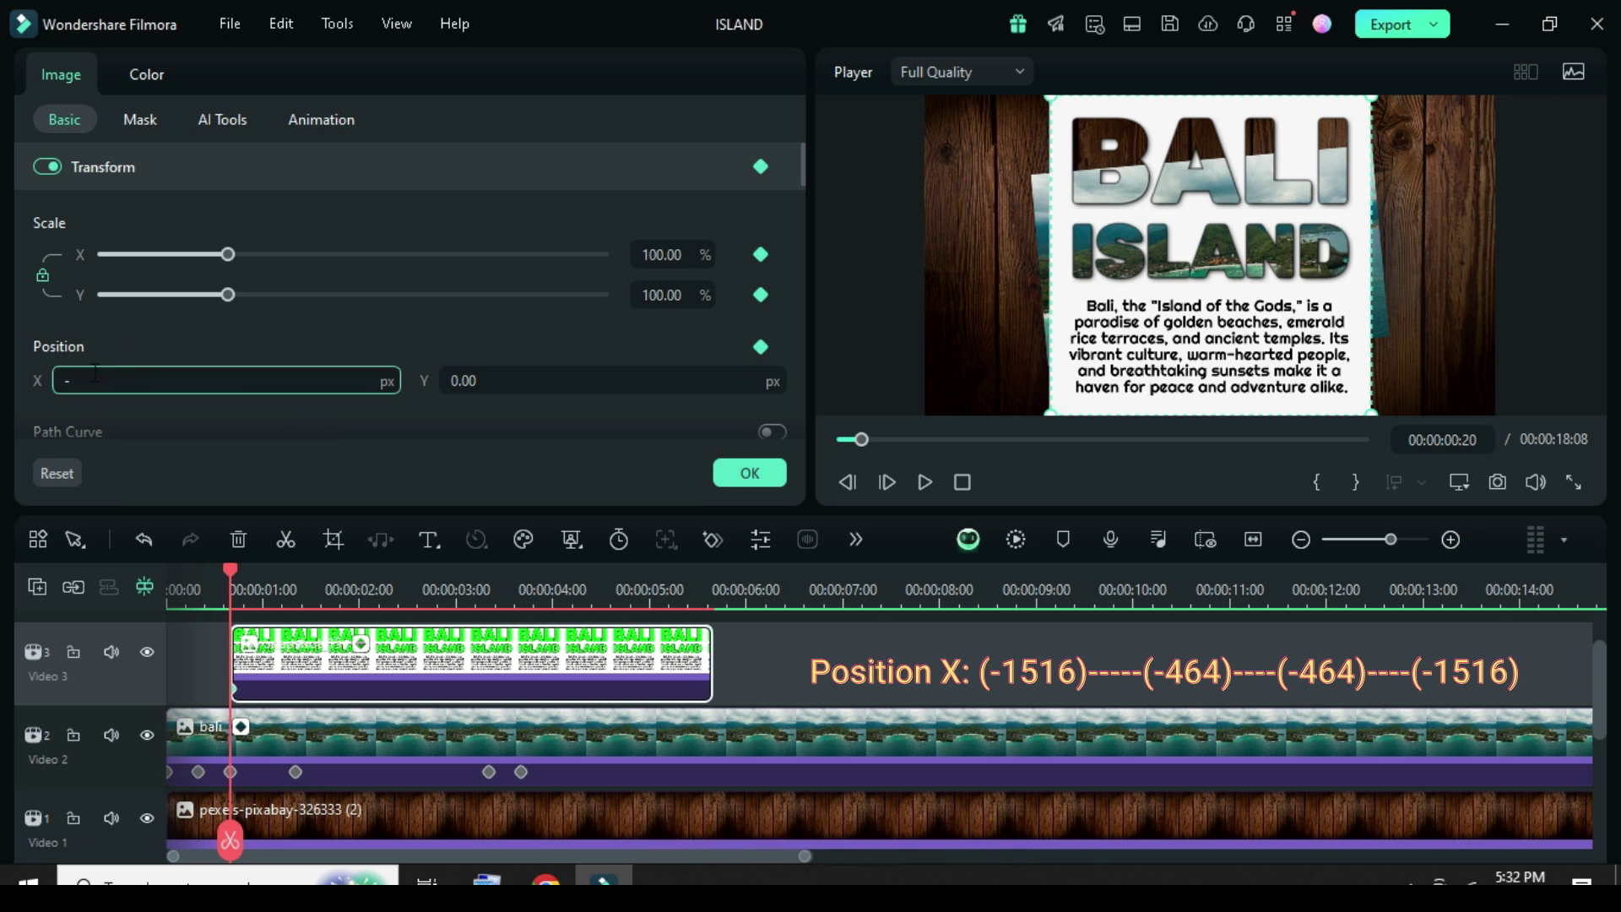
{"action": "type", "text": "1516"}
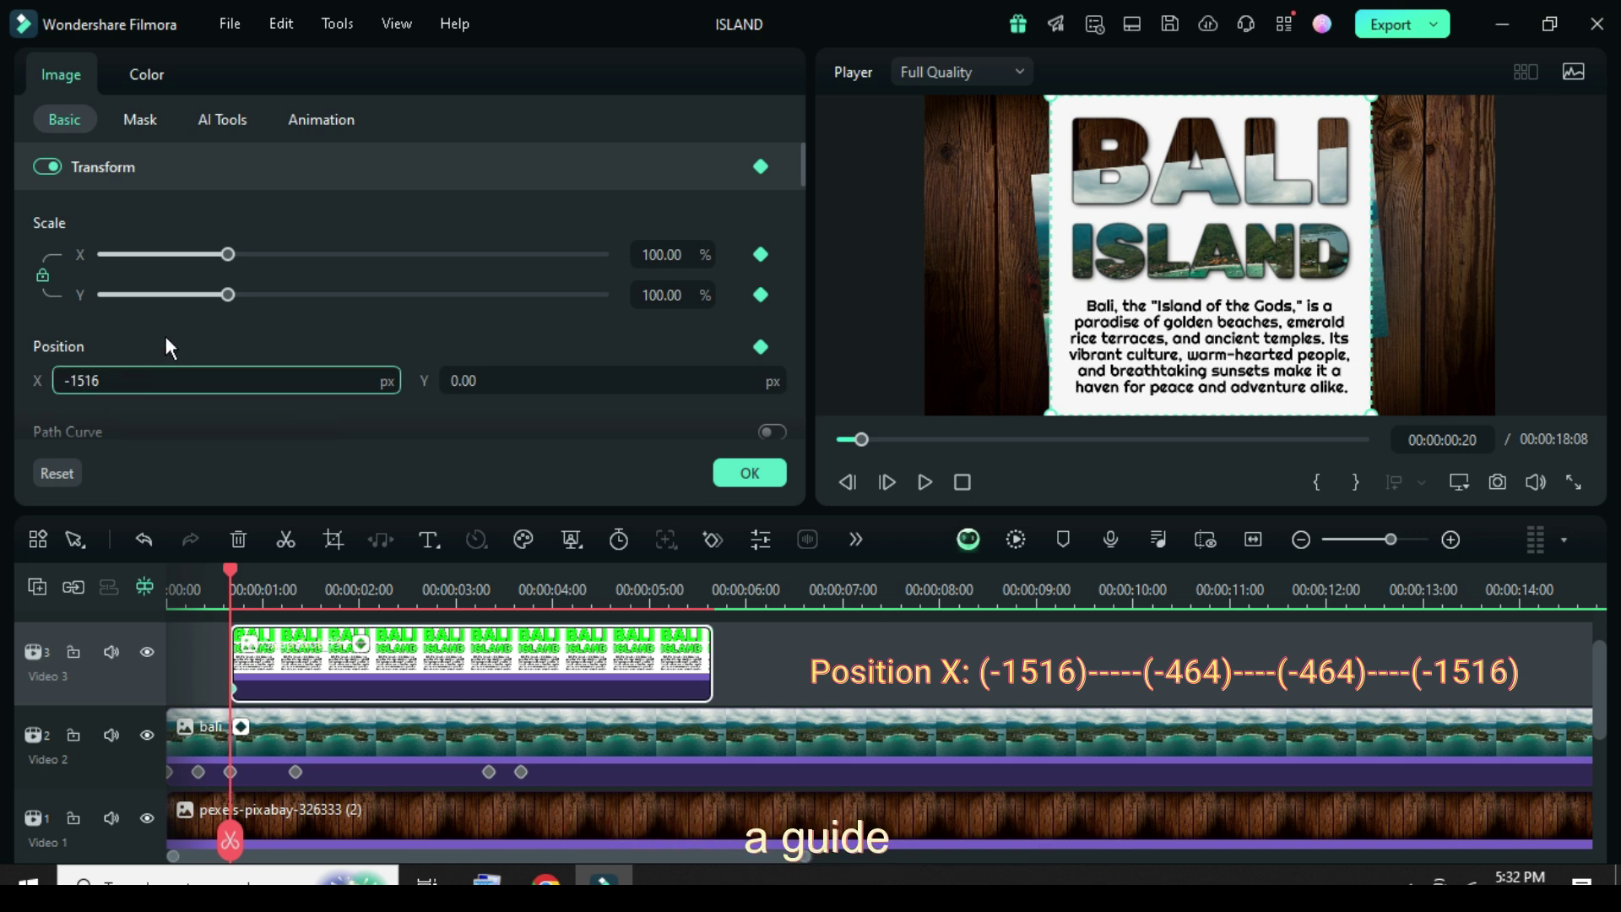
{"action": "key", "text": "Return"}
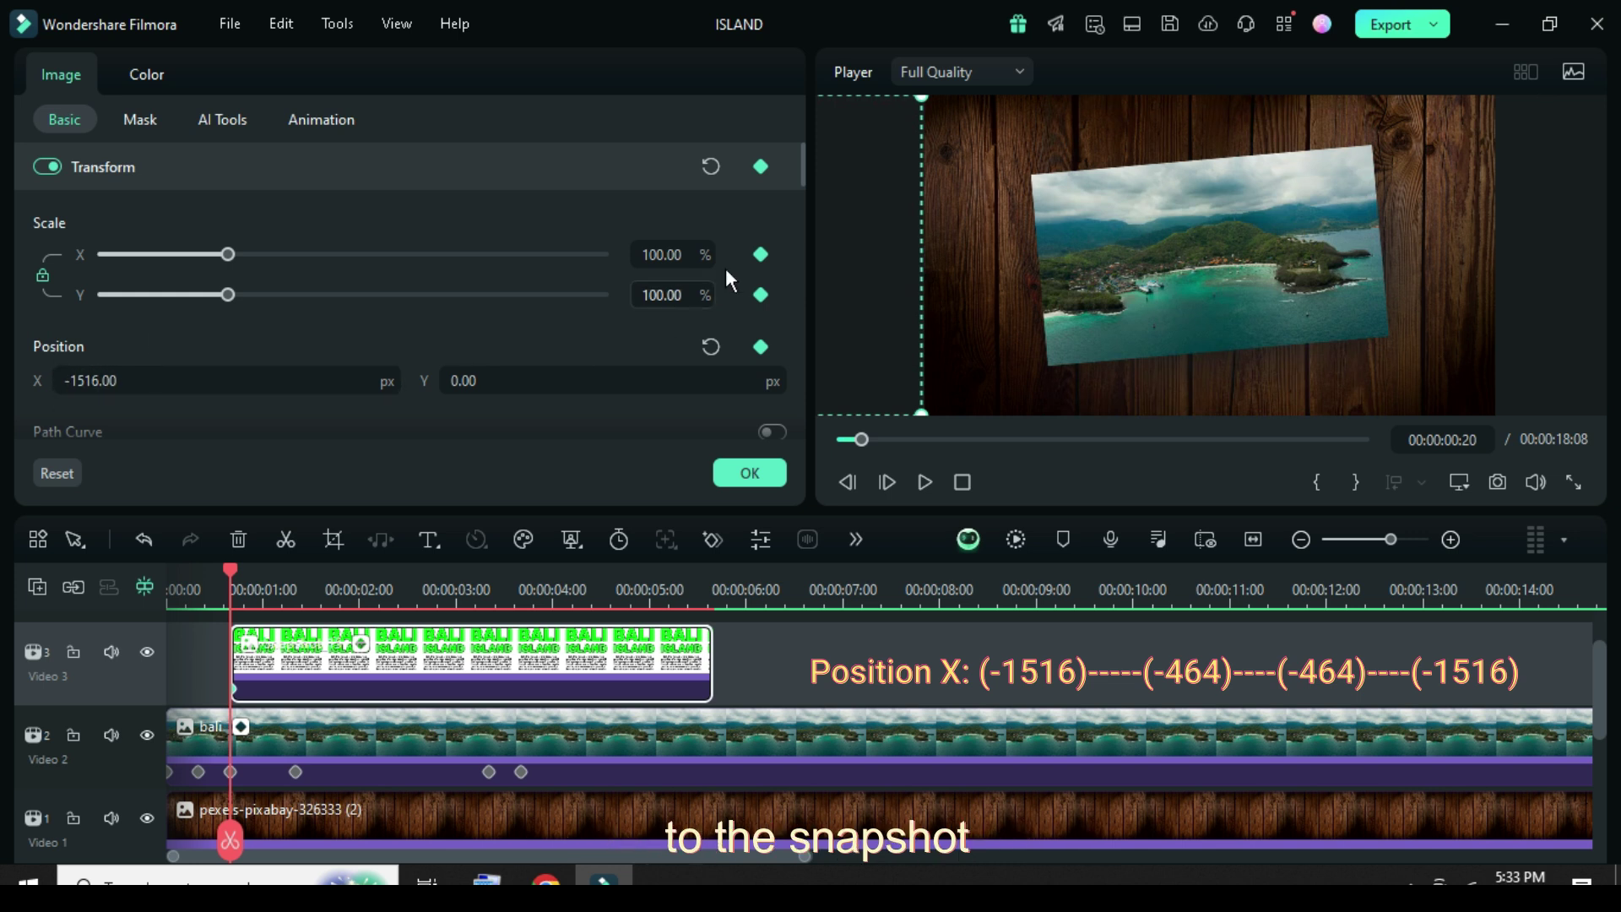
- At the photo's 1:10 keyframe, keyframe the title at Position X -464
{"action": "left_click", "coordinate": [295, 771]}
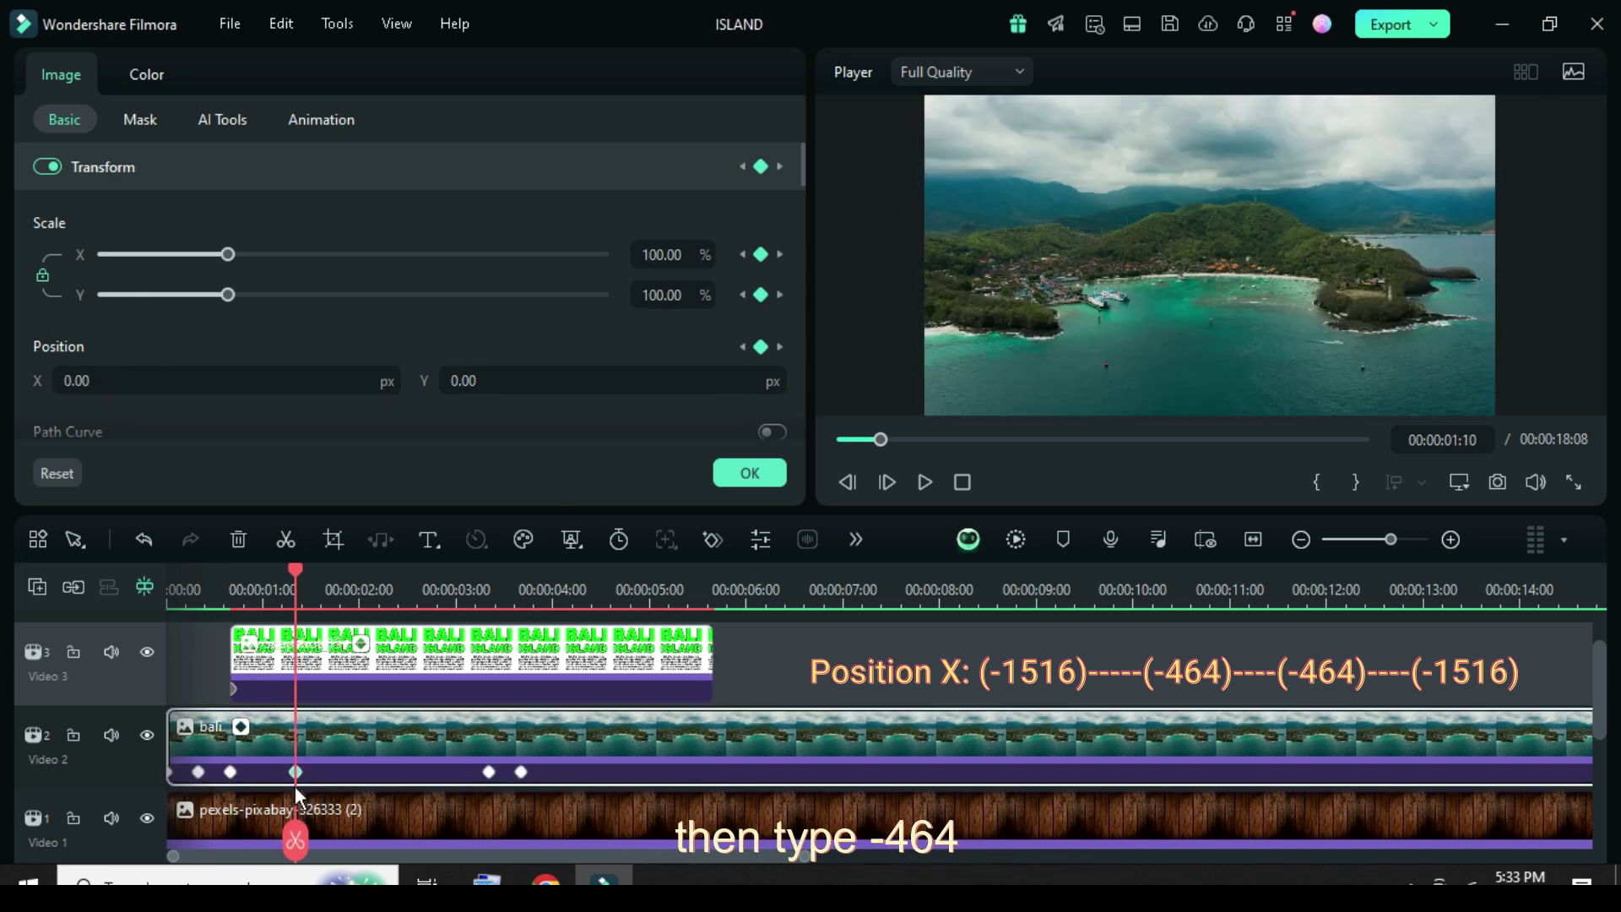
{"action": "left_click", "coordinate": [327, 658]}
{"action": "left_click", "coordinate": [761, 166]}
{"action": "left_click", "coordinate": [118, 379]}
{"action": "type", "text": "-464"}
{"action": "key", "text": "Return"}
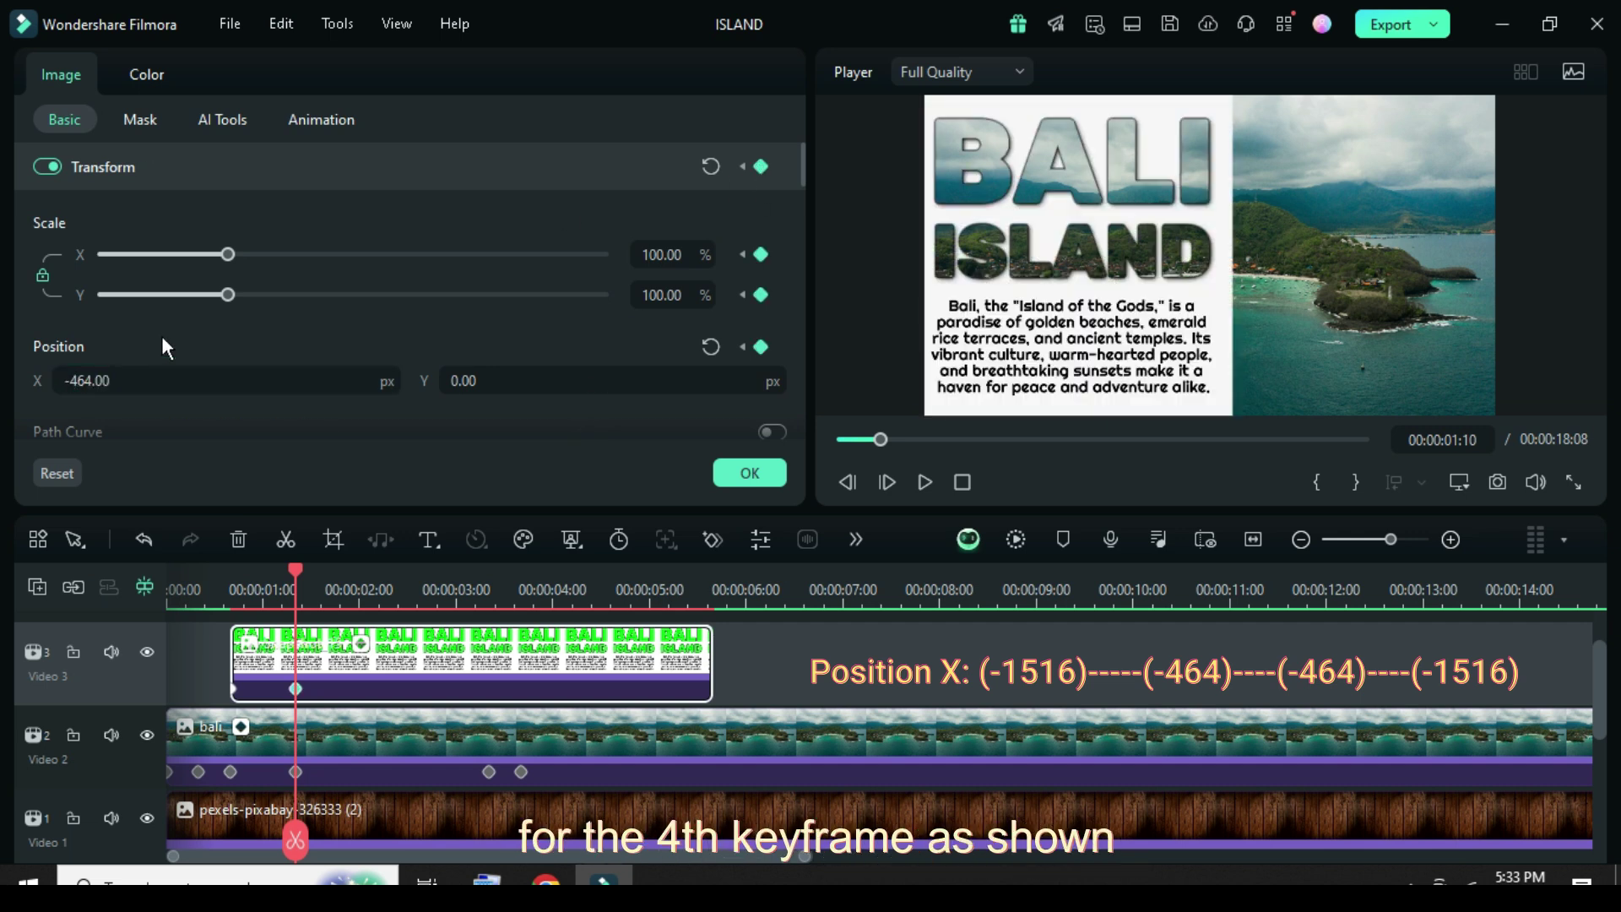
- Hold the title at X -464 through 3:10, then send it to X -1516 at 3:20
{"action": "left_click", "coordinate": [464, 745]}
{"action": "left_click", "coordinate": [489, 771]}
{"action": "left_click", "coordinate": [512, 652]}
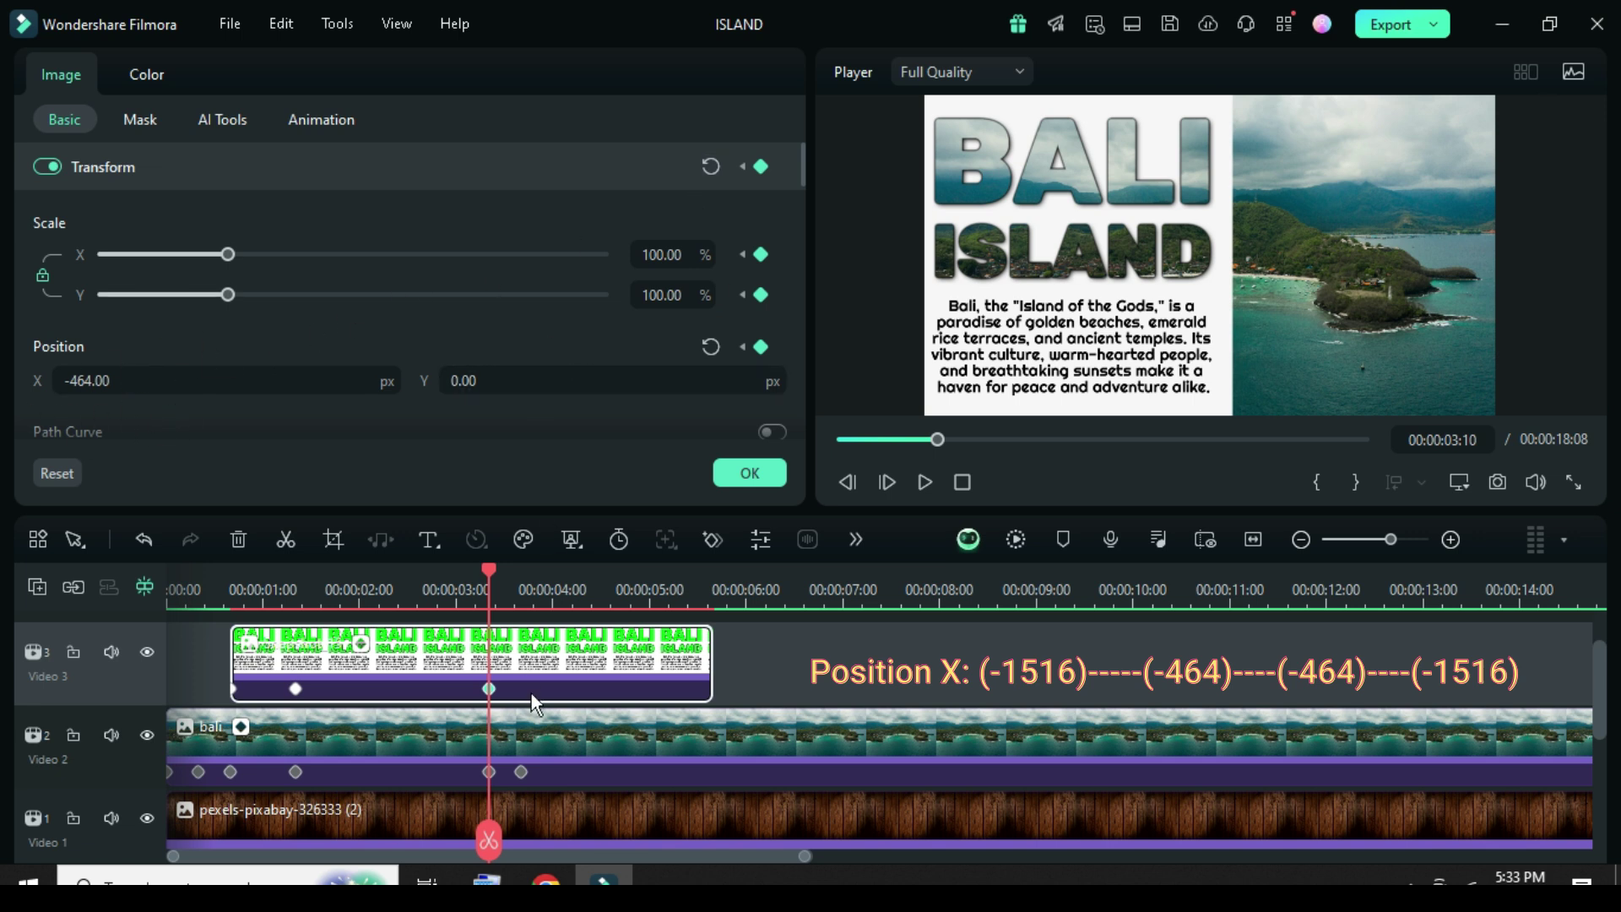
{"action": "left_click", "coordinate": [537, 742]}
{"action": "left_click", "coordinate": [521, 772]}
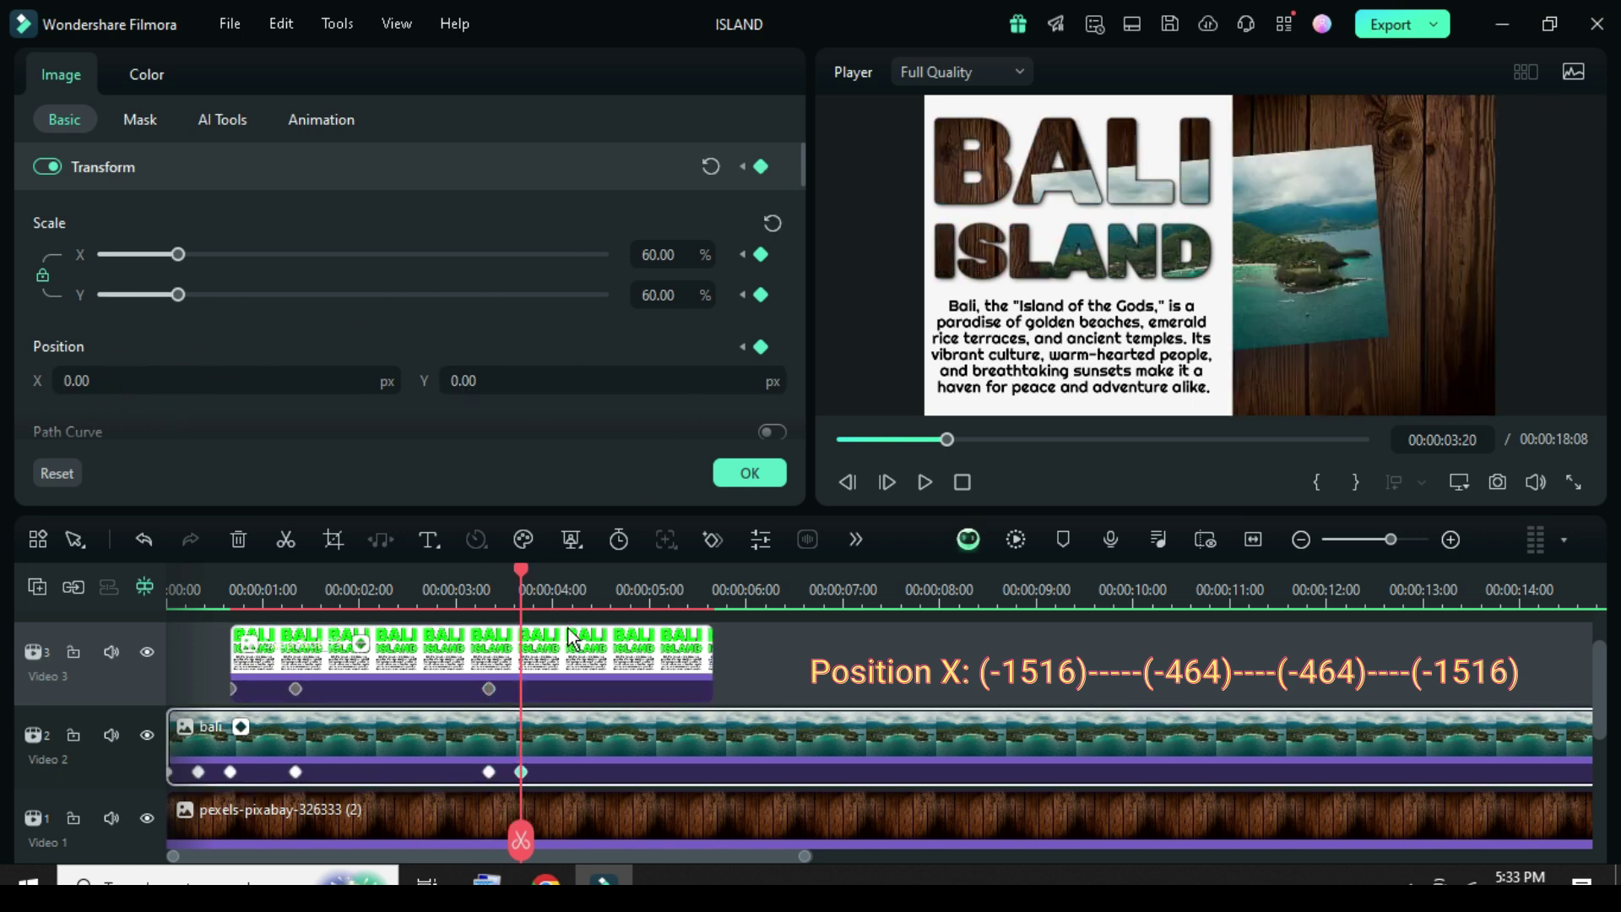
{"action": "left_click", "coordinate": [569, 654]}
{"action": "left_click", "coordinate": [118, 379]}
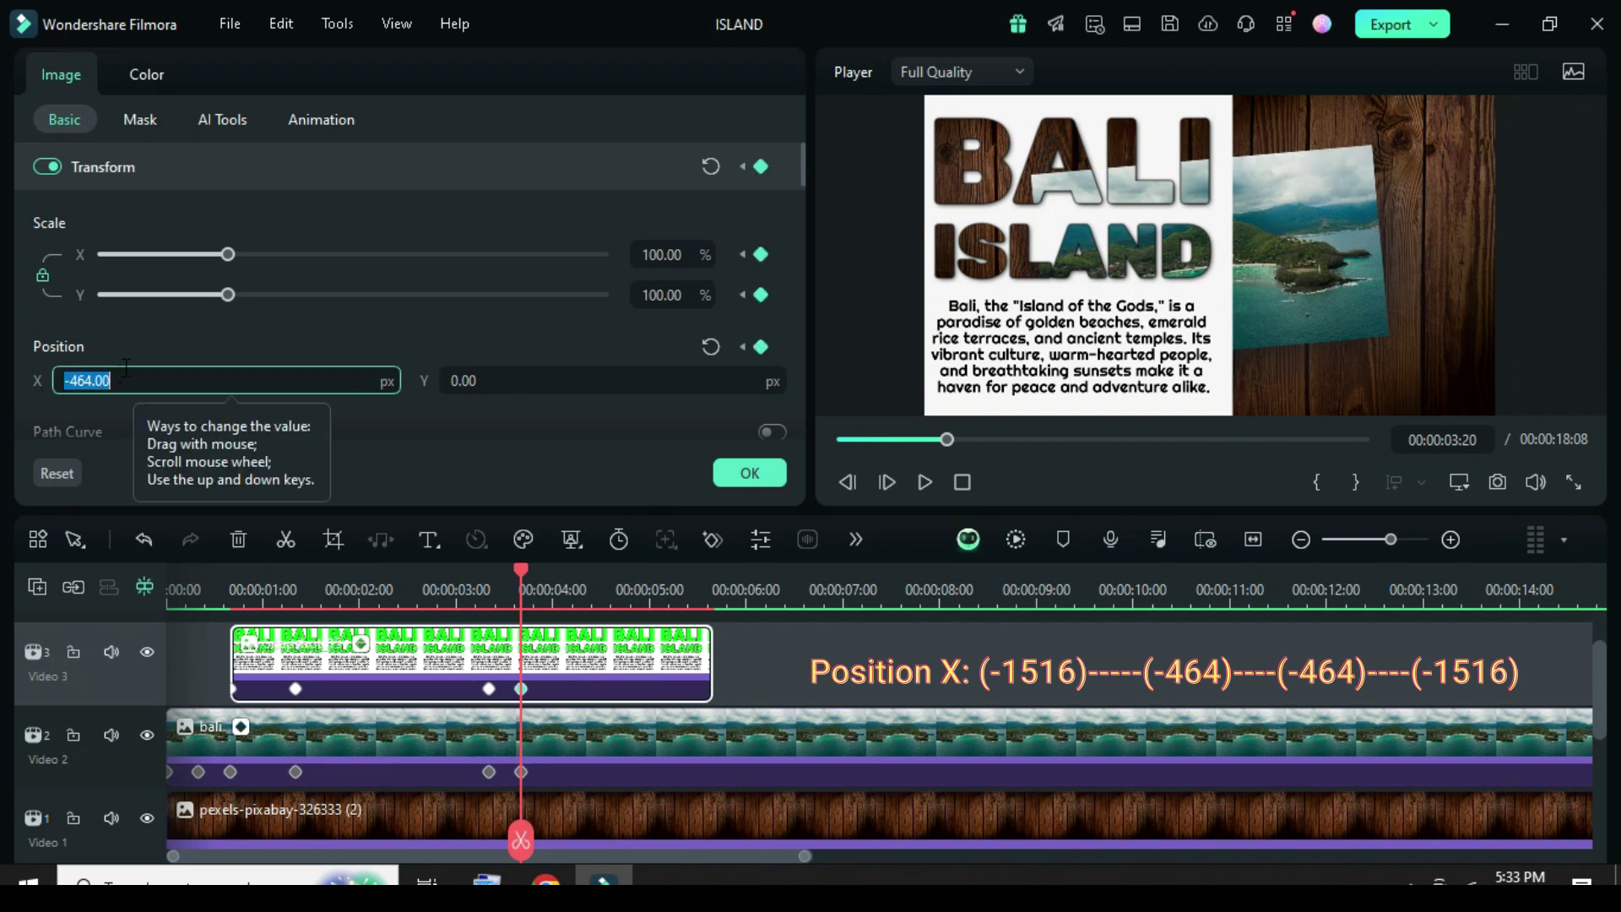
{"action": "type", "text": "-"}
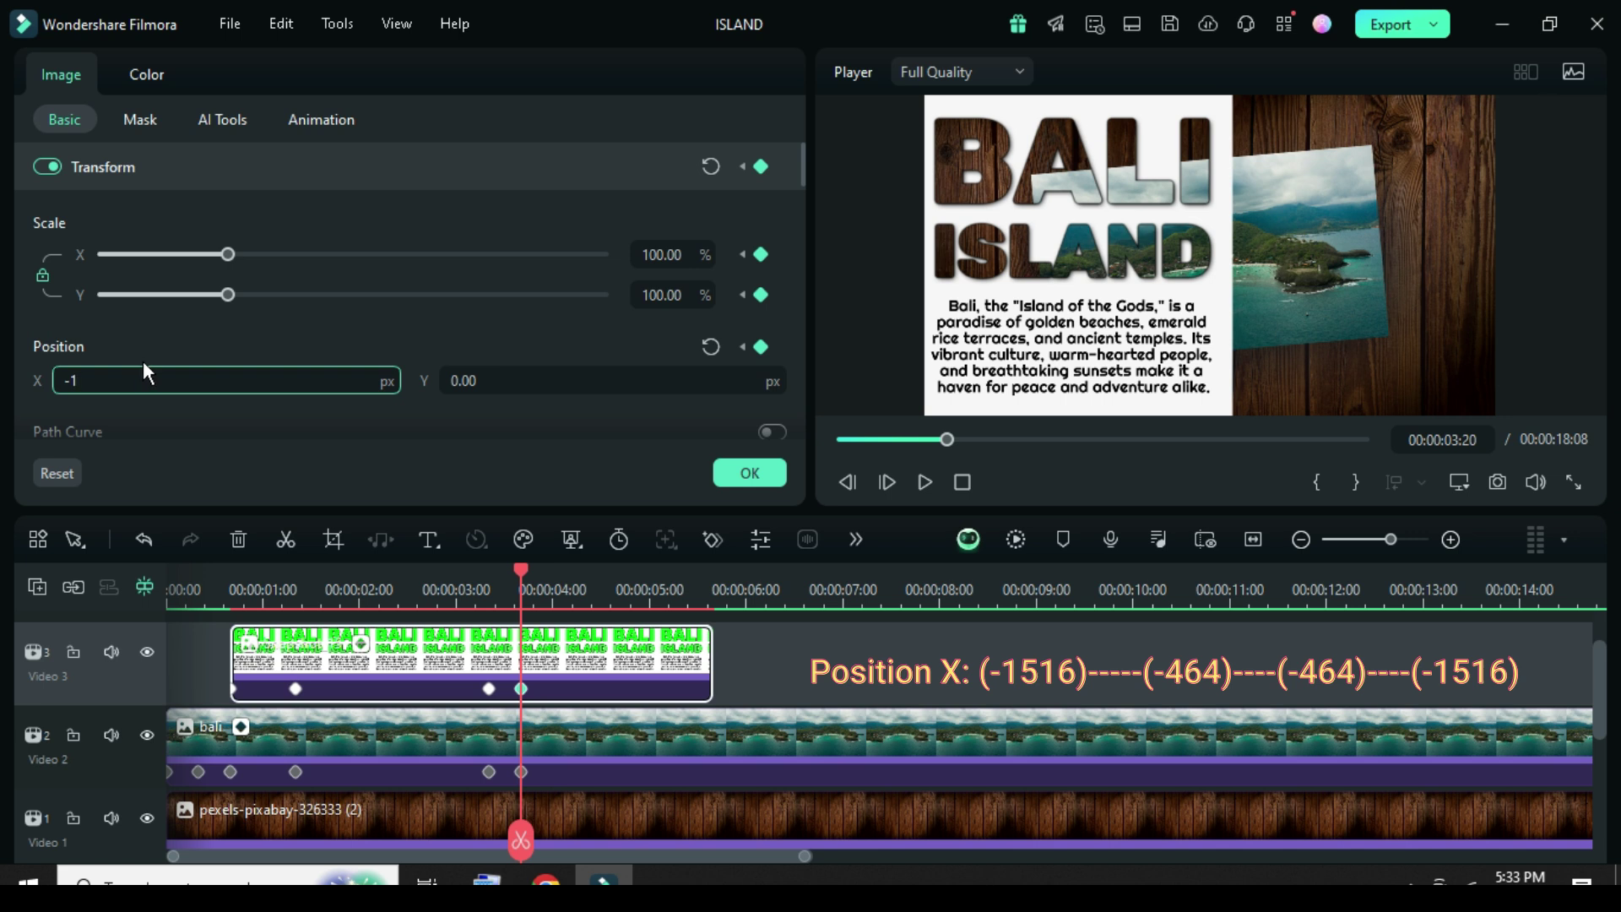
{"action": "type", "text": "1516"}
{"action": "key", "text": "Return"}
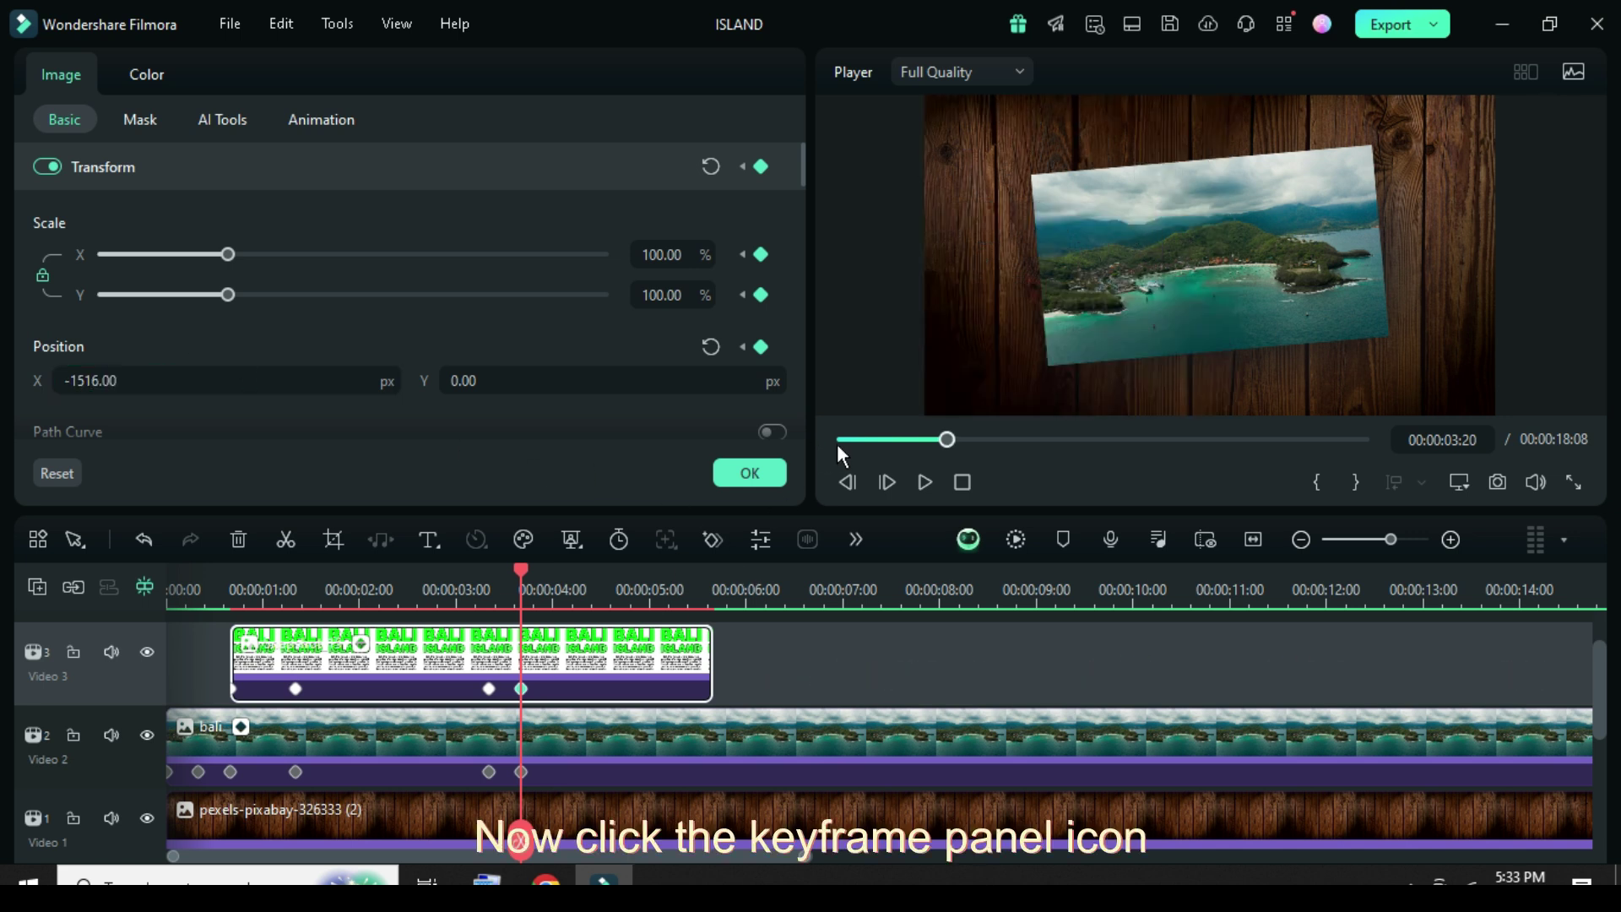
{"action": "left_click", "coordinate": [838, 441]}
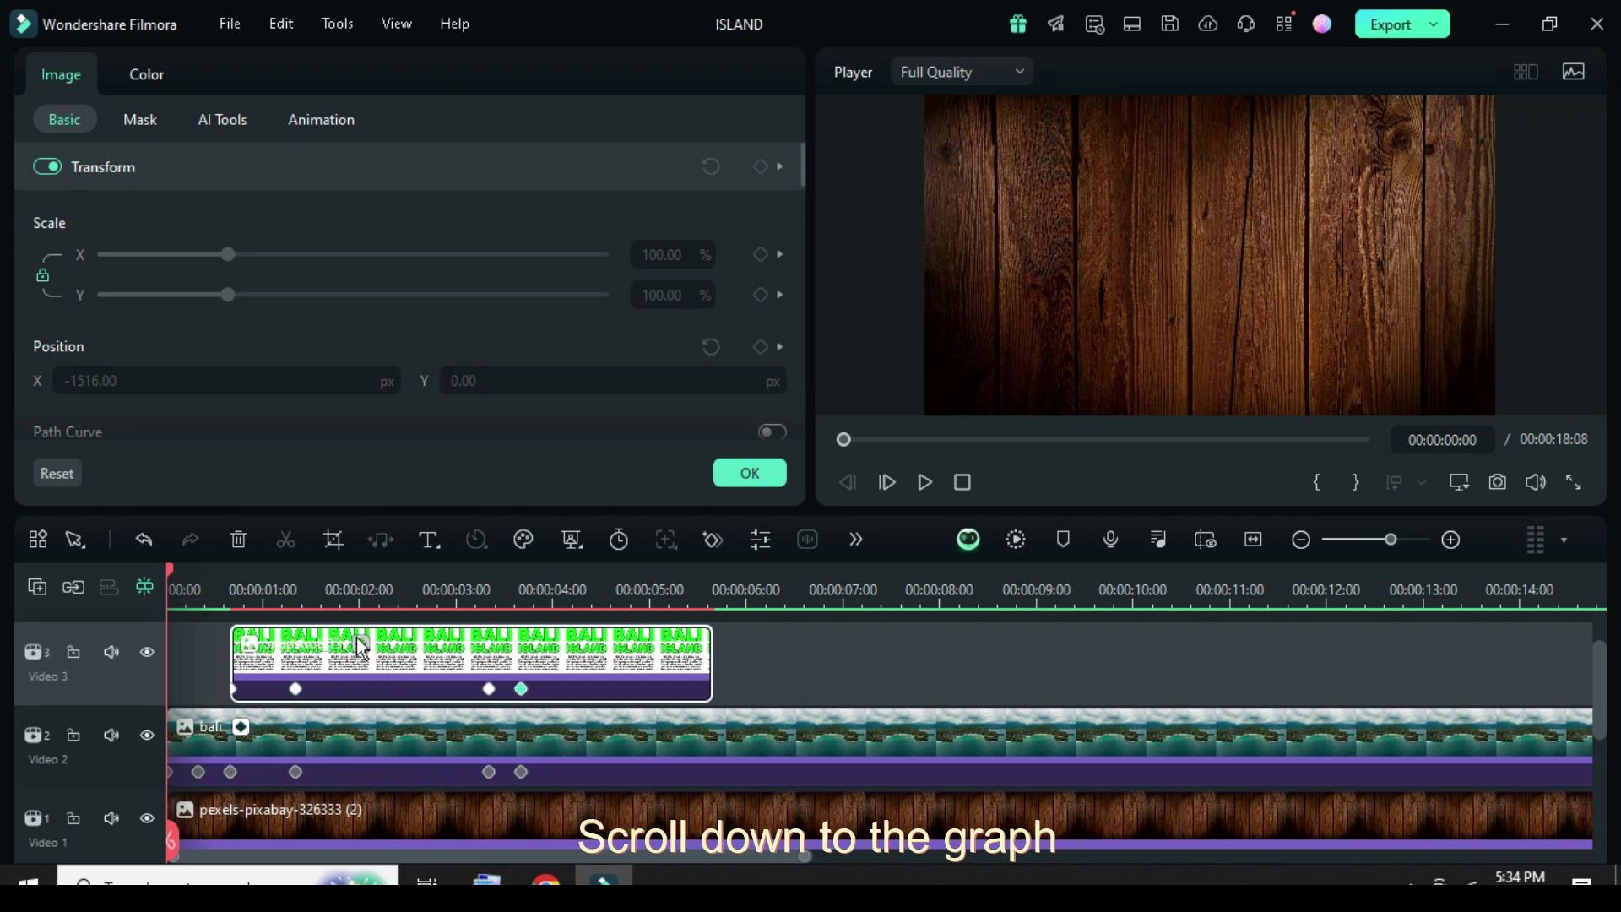
- Set the BALI ISLAND title's Scale X keyframes to Continuous Curve
{"action": "left_click", "coordinate": [360, 644]}
{"action": "scroll", "coordinate": [380, 662], "scroll_direction": "down", "scroll_amount": 4}
{"action": "left_click_drag", "start_coordinate": [567, 779], "coordinate": [230, 706]}
{"action": "right_click", "coordinate": [488, 751]}
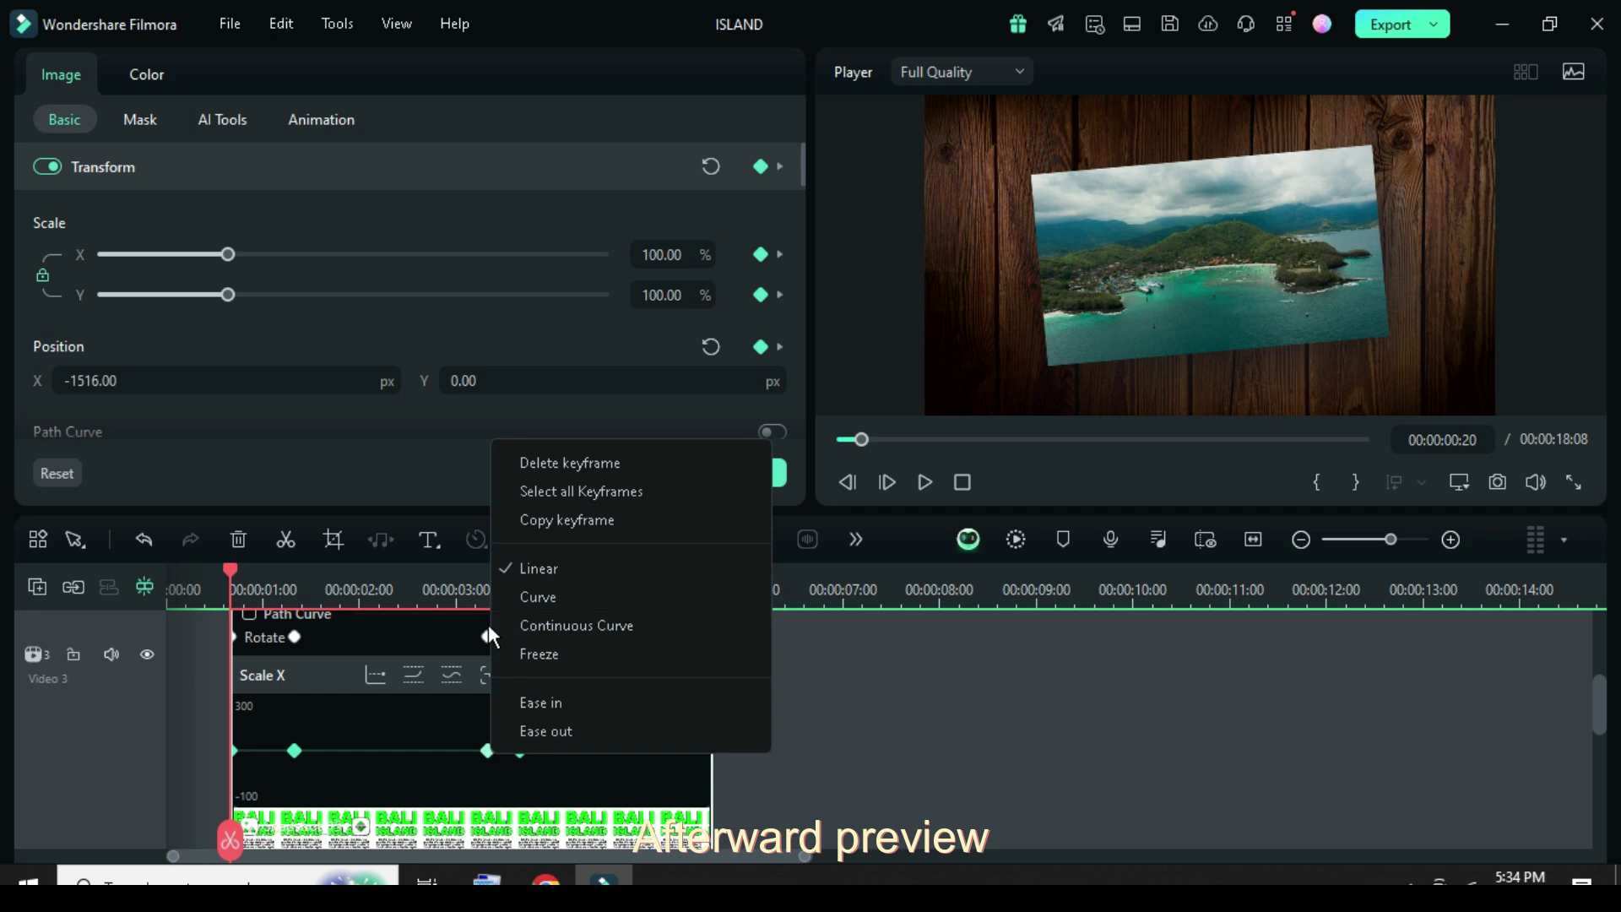
{"action": "left_click", "coordinate": [554, 625]}
{"action": "scroll", "coordinate": [418, 721], "scroll_direction": "down", "scroll_amount": 3}
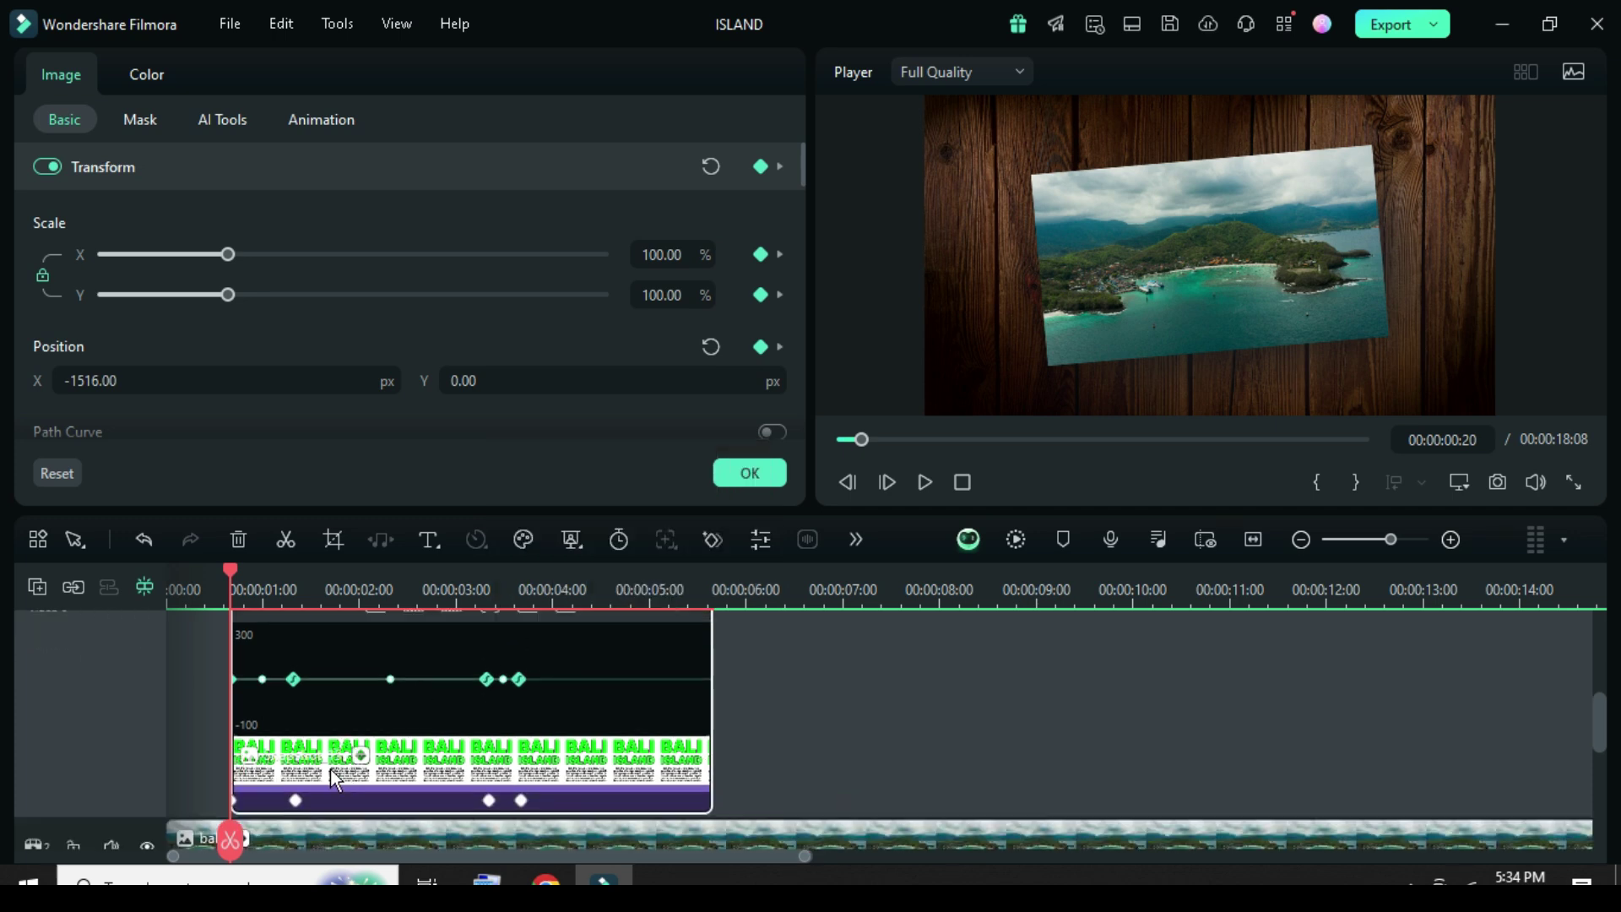
{"action": "left_click", "coordinate": [365, 755]}
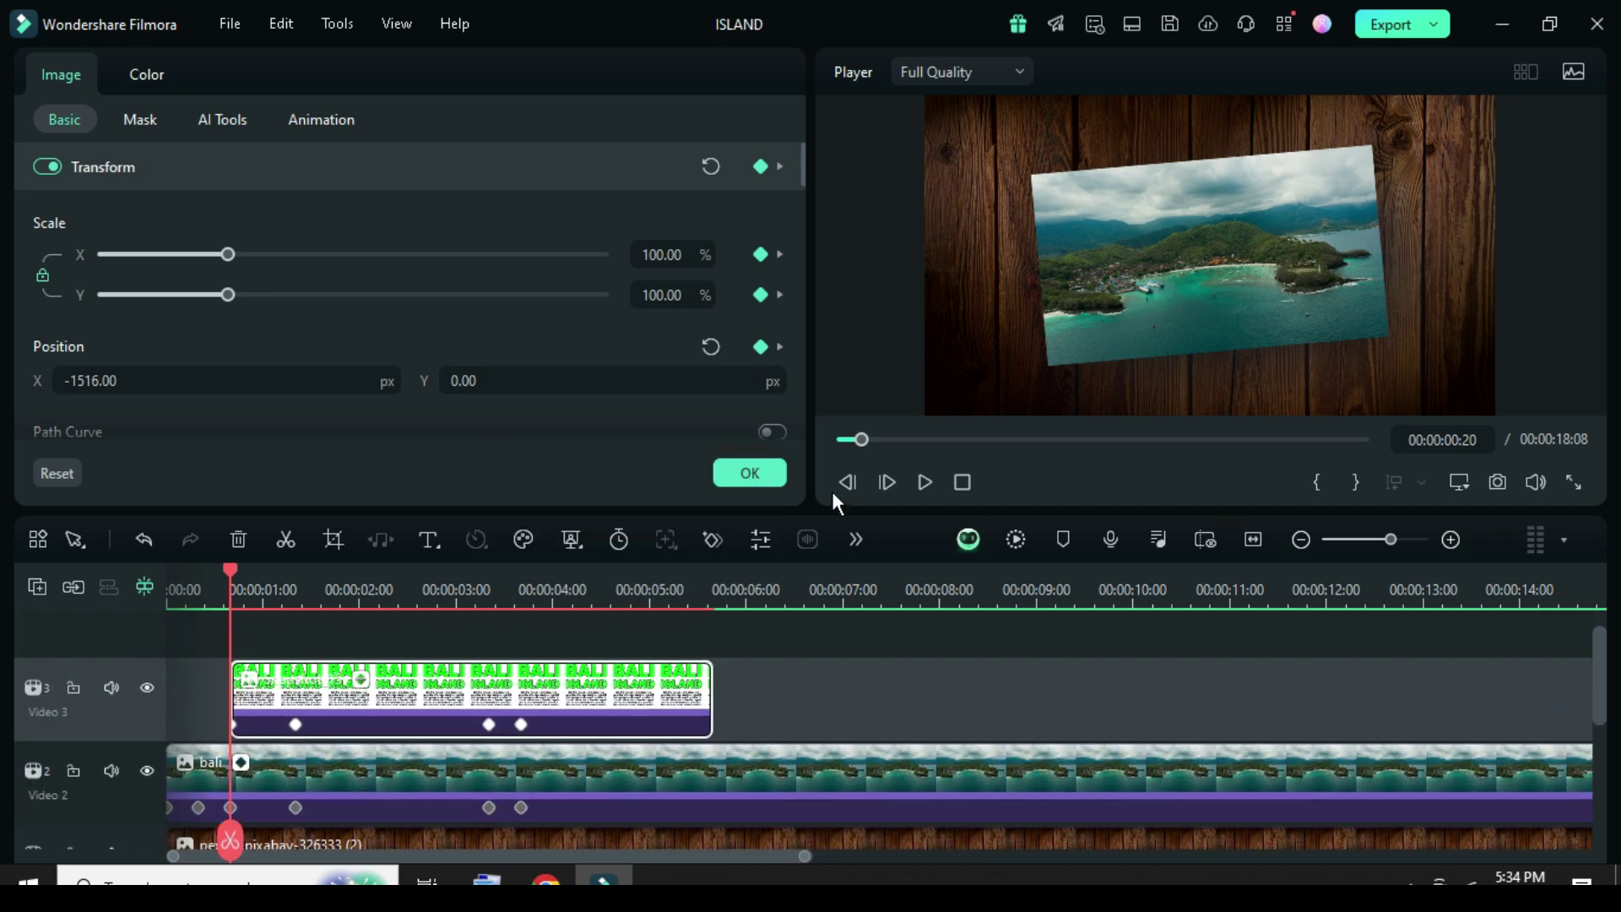
- Play back the animated BALI ISLAND slide from the start
{"action": "left_click", "coordinate": [839, 441]}
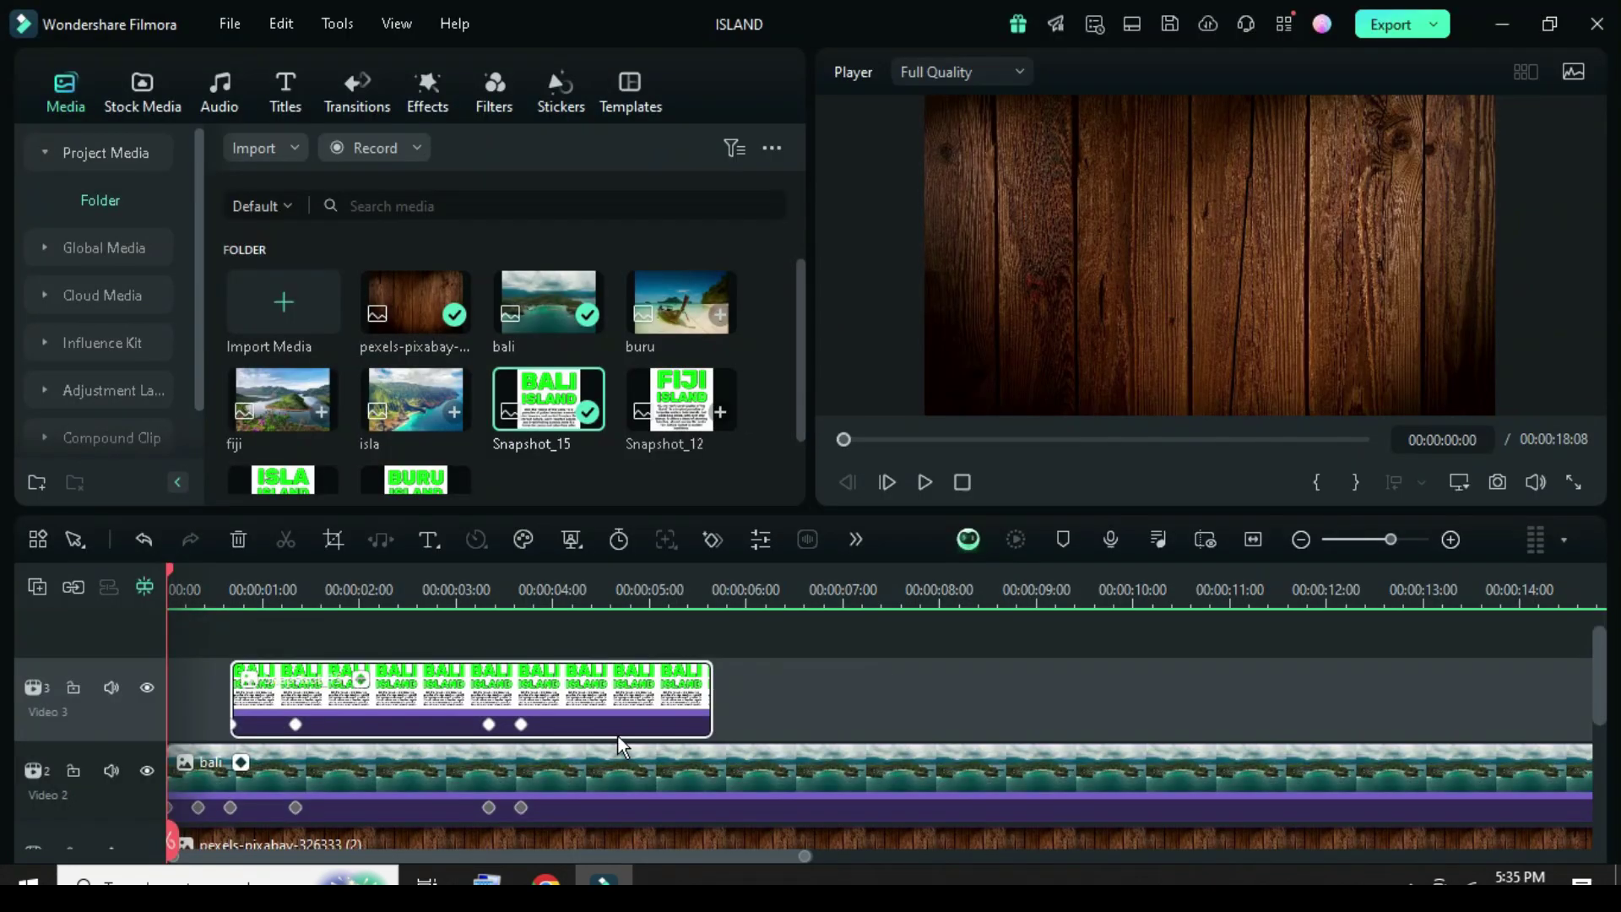
{"action": "left_click", "coordinate": [925, 484]}
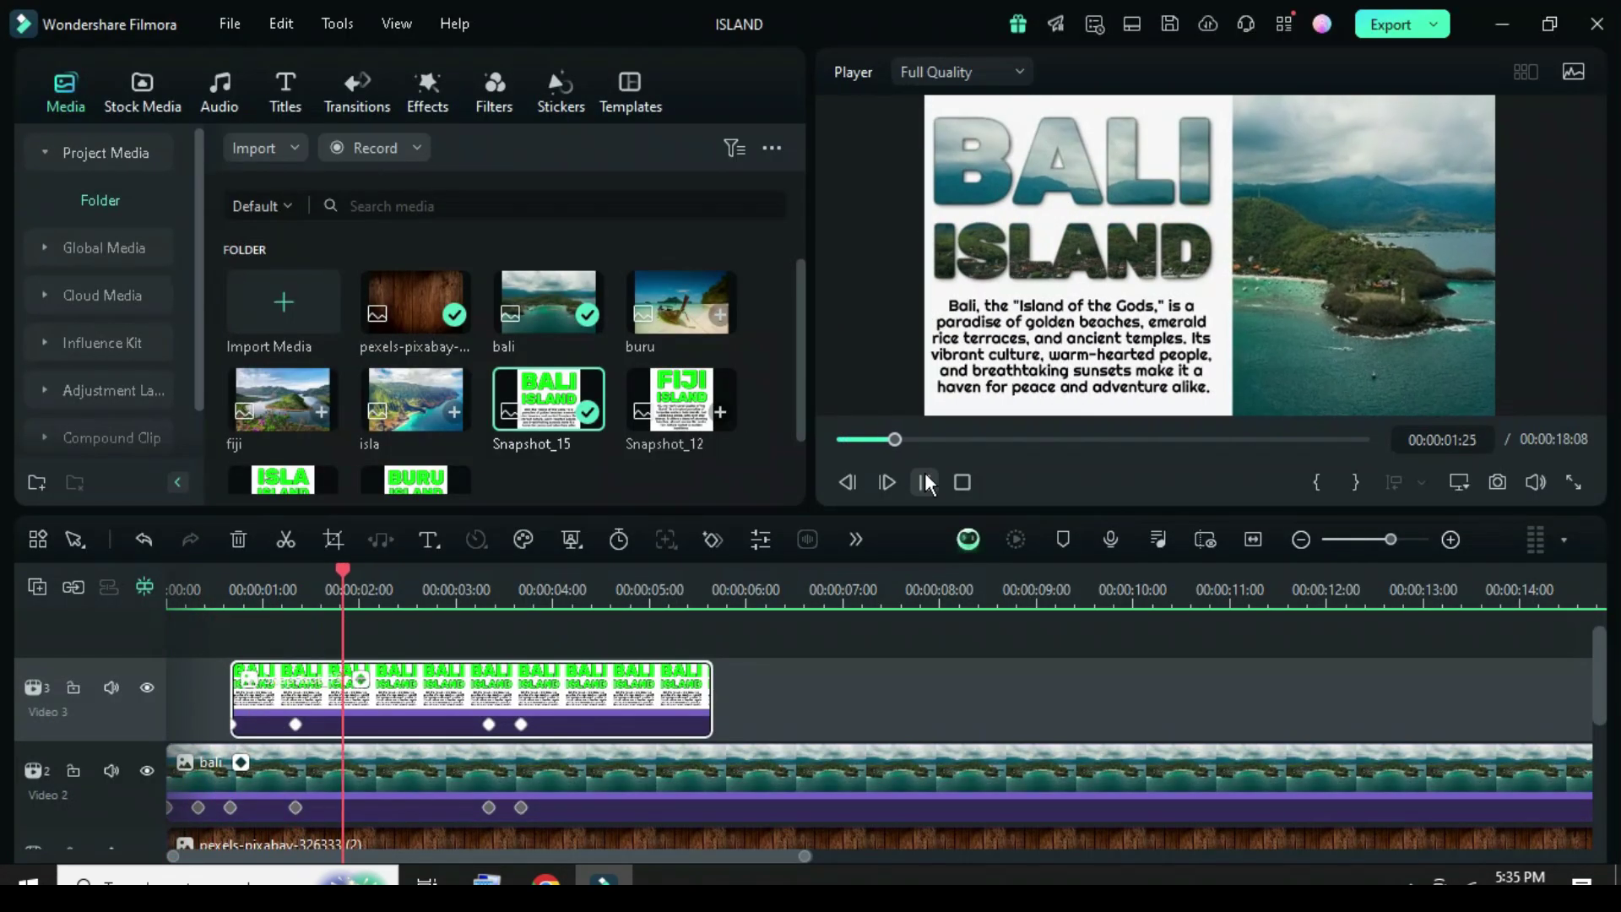
{"action": "left_click", "coordinate": [598, 572]}
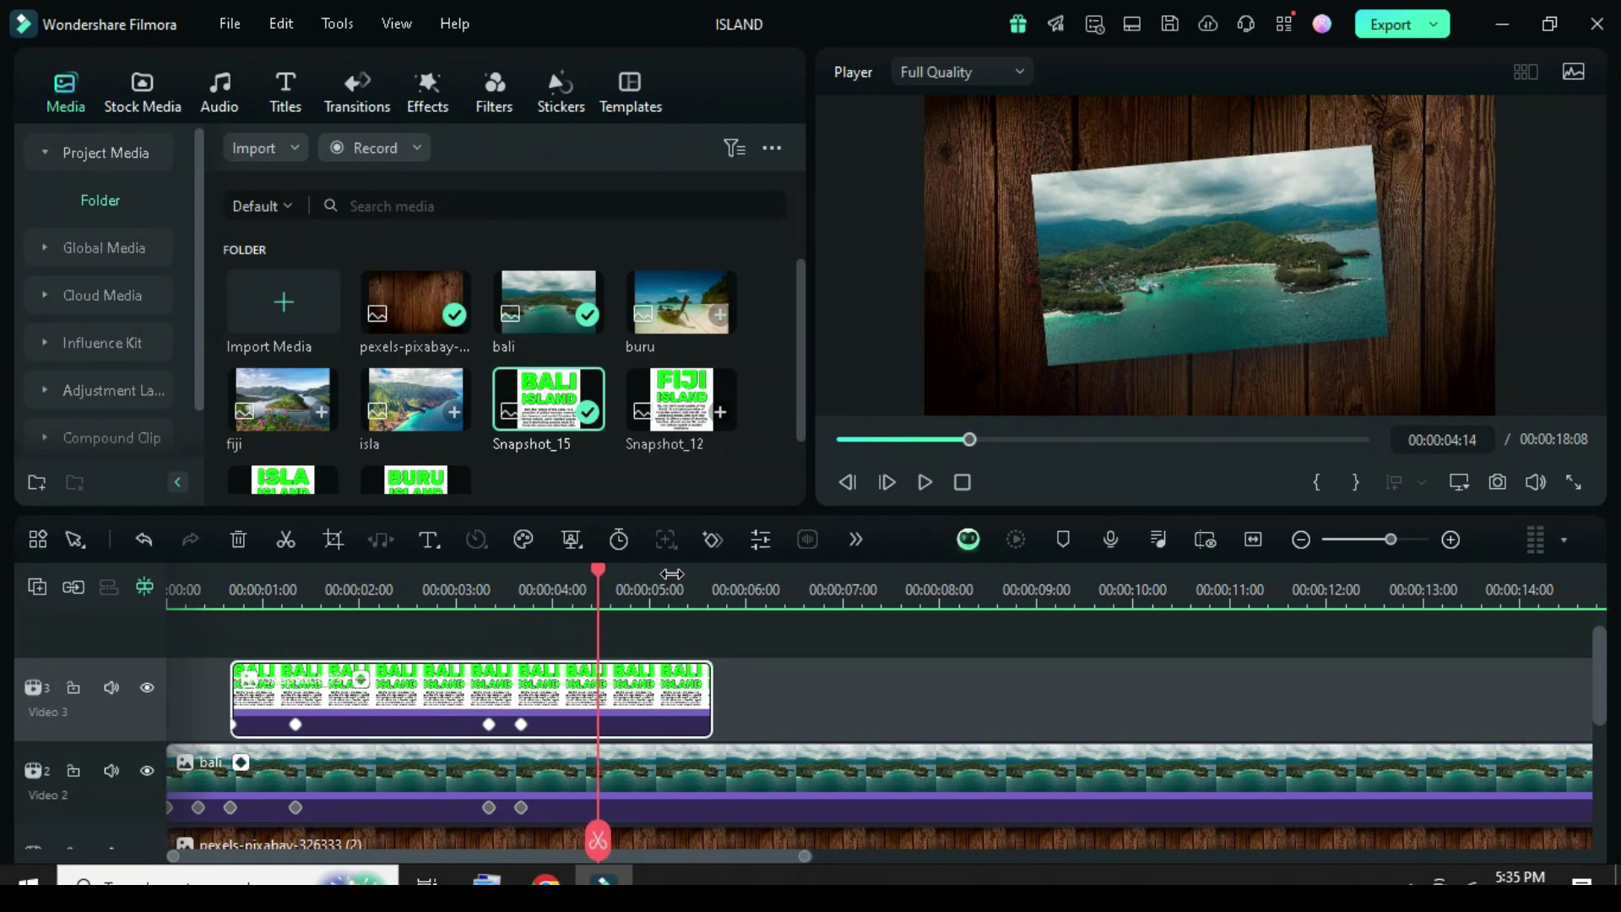
{"action": "left_click_drag", "start_coordinate": [602, 574], "coordinate": [443, 574]}
- Copy the BALI ISLAND title and bali photo clips together
{"action": "left_click_drag", "start_coordinate": [833, 688], "coordinate": [598, 802]}
{"action": "right_click", "coordinate": [596, 705]}
{"action": "left_click", "coordinate": [641, 51]}
{"action": "left_click_drag", "start_coordinate": [445, 577], "coordinate": [554, 583]}
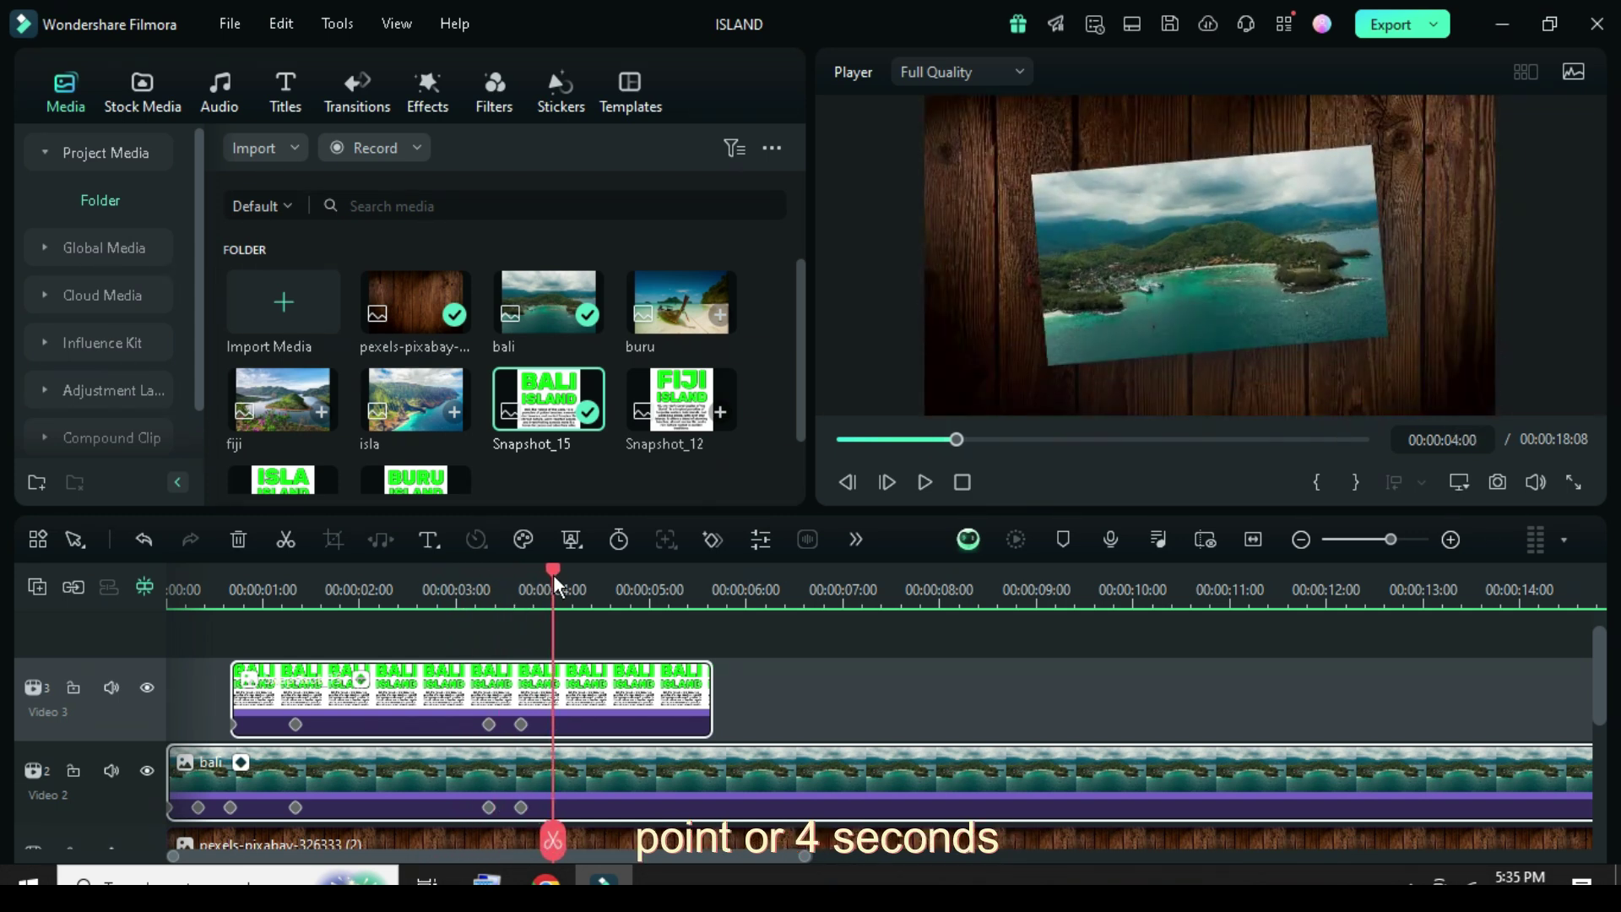
- Add a new video track and paste the copied title and photo pair at 4 seconds
{"action": "scroll", "coordinate": [579, 671], "scroll_direction": "up", "scroll_amount": 1}
{"action": "right_click", "coordinate": [30, 615]}
{"action": "left_click", "coordinate": [85, 624]}
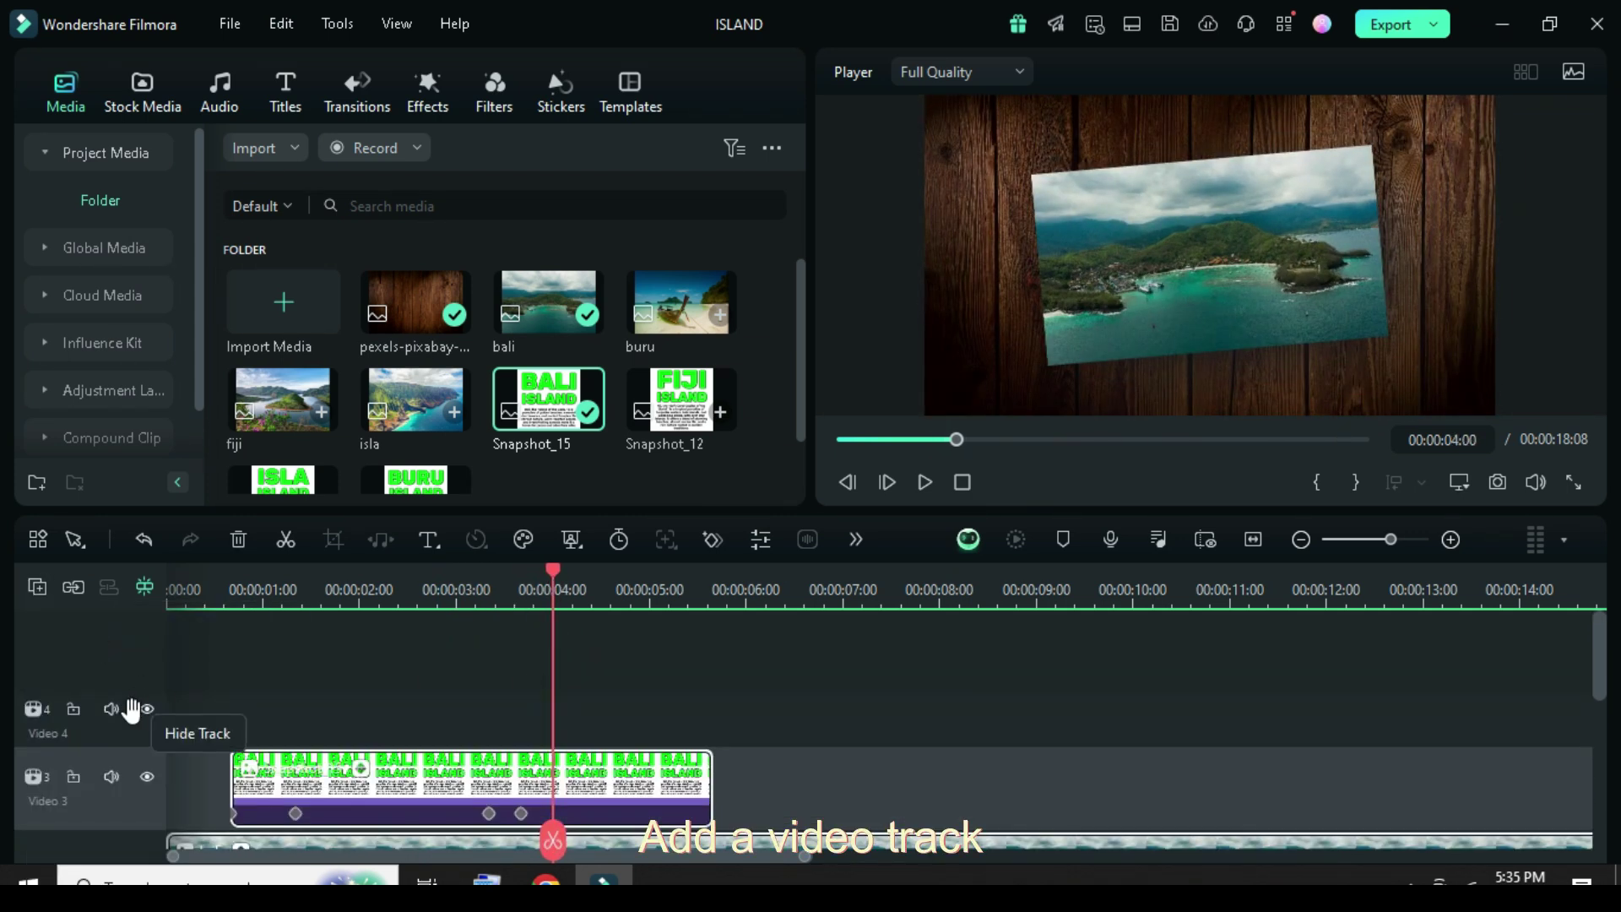
{"action": "right_click", "coordinate": [570, 722]}
{"action": "left_click", "coordinate": [637, 84]}
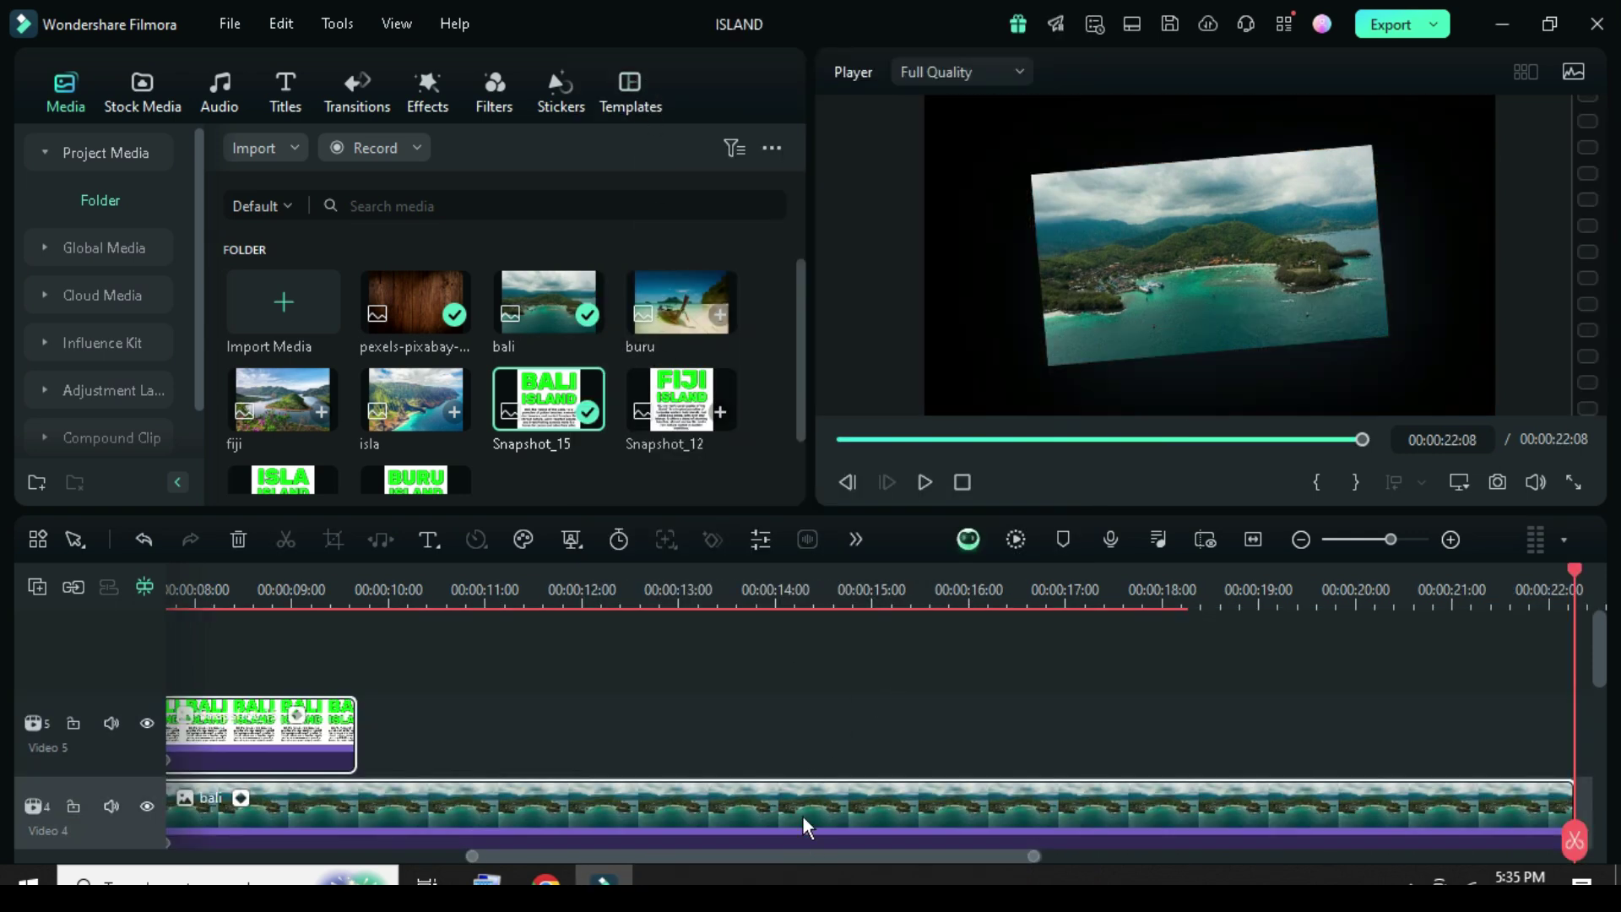
{"action": "left_click_drag", "start_coordinate": [789, 855], "coordinate": [490, 855]}
{"action": "scroll", "coordinate": [760, 760], "scroll_direction": "down", "scroll_amount": 2}
{"action": "scroll", "coordinate": [859, 770], "scroll_direction": "up", "scroll_amount": 1}
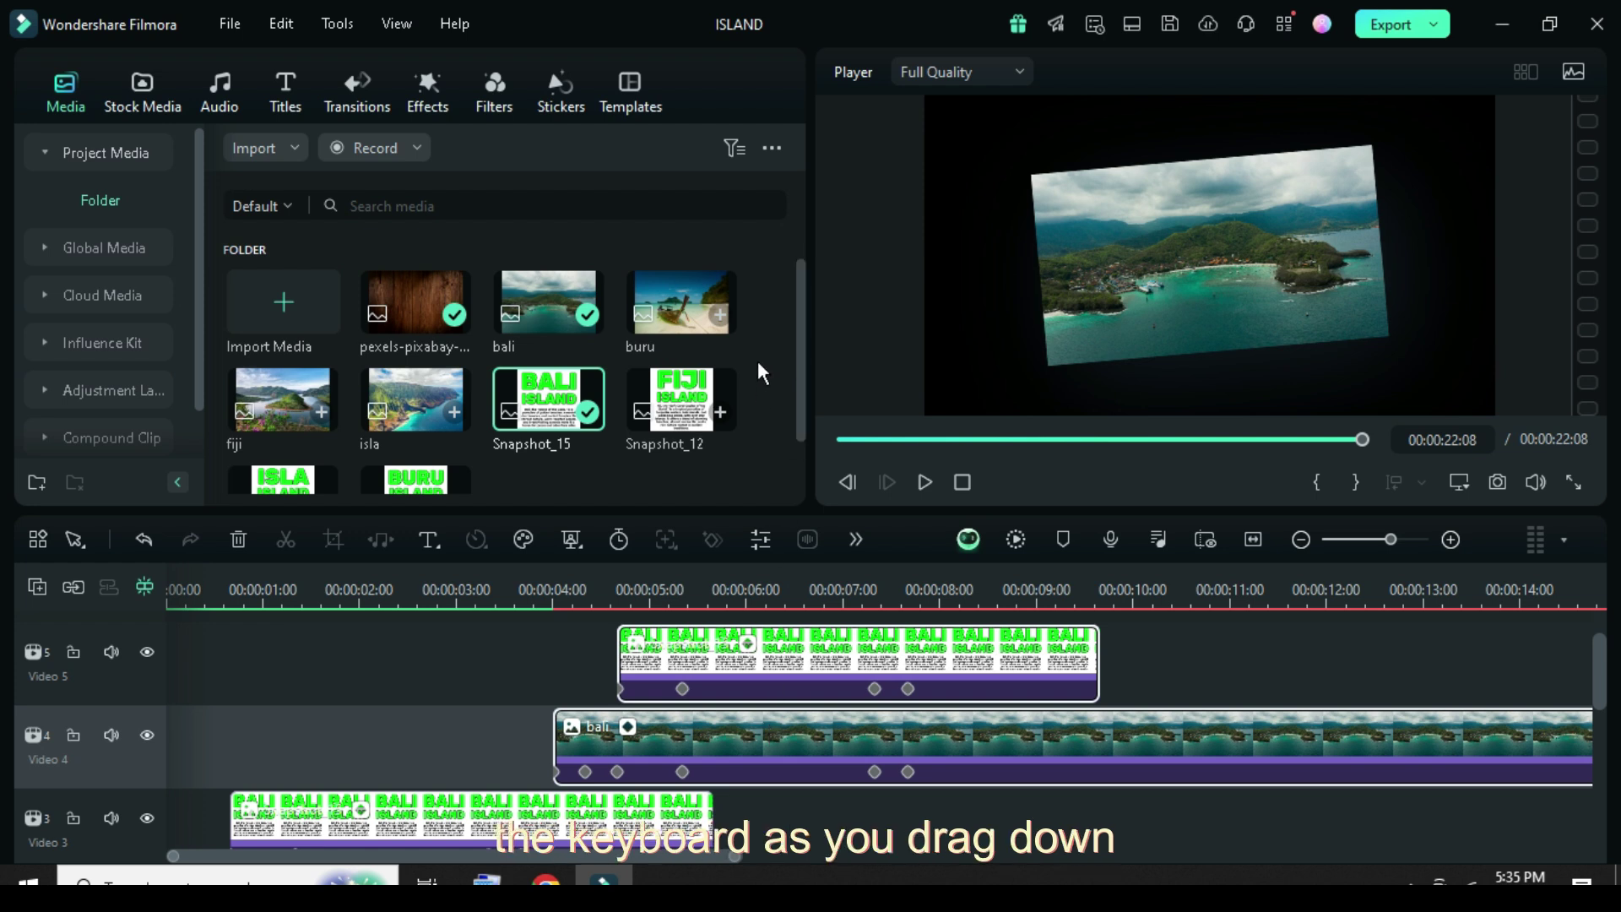
- Replace the pasted bali photo with fiji and the title with the FIJI snapshot
{"action": "left_click", "coordinate": [630, 734]}
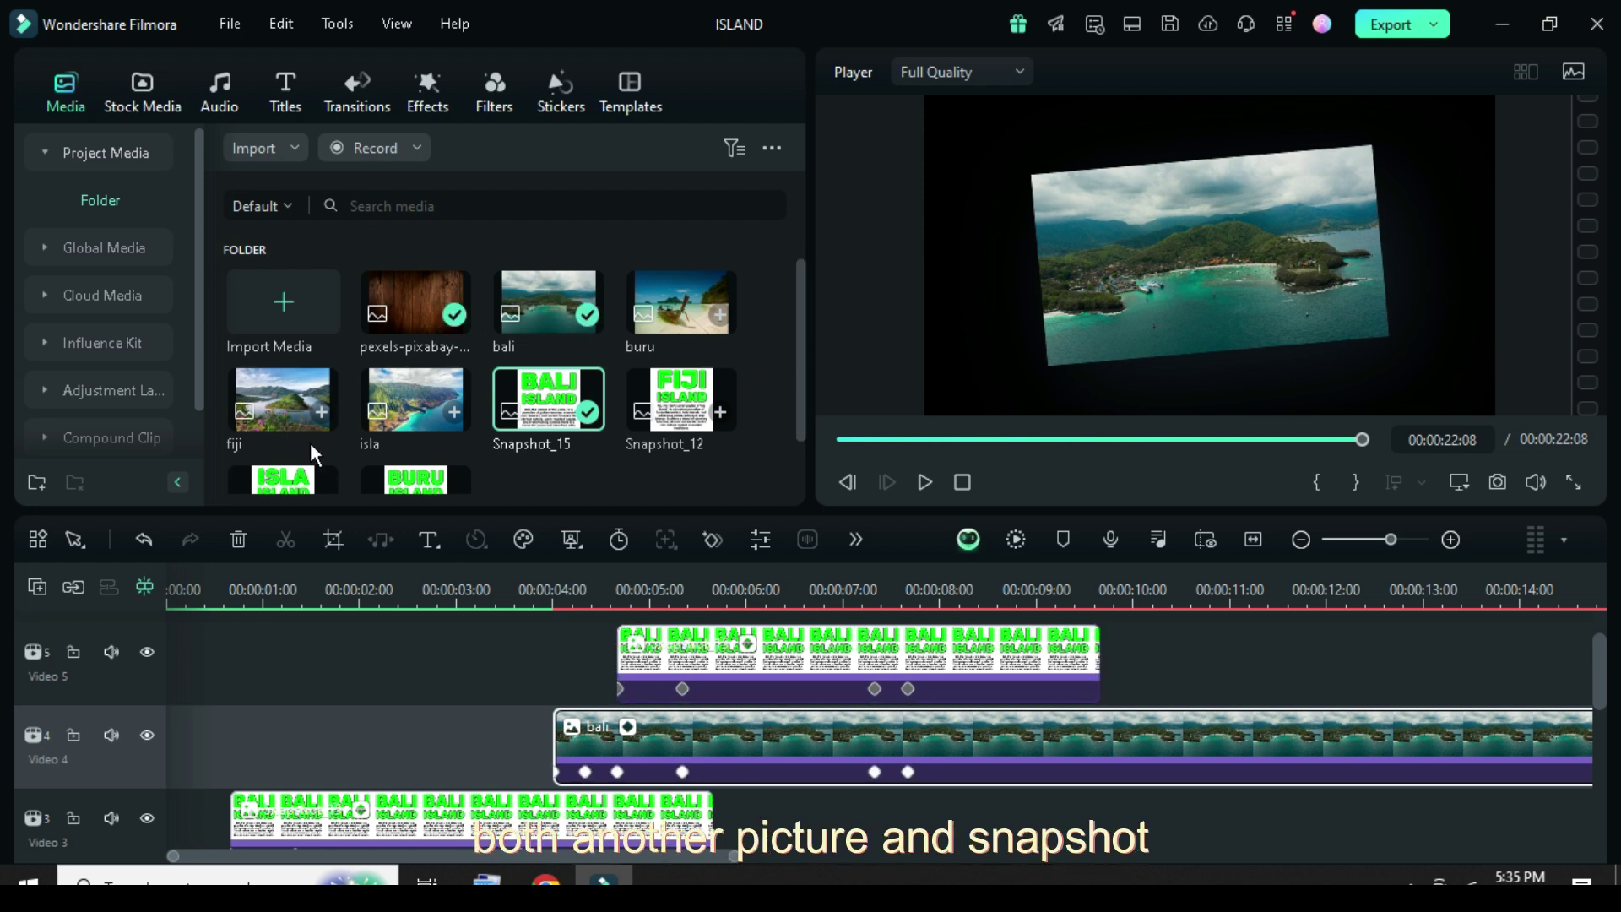
{"action": "left_click_drag", "start_coordinate": [295, 428], "coordinate": [692, 749]}
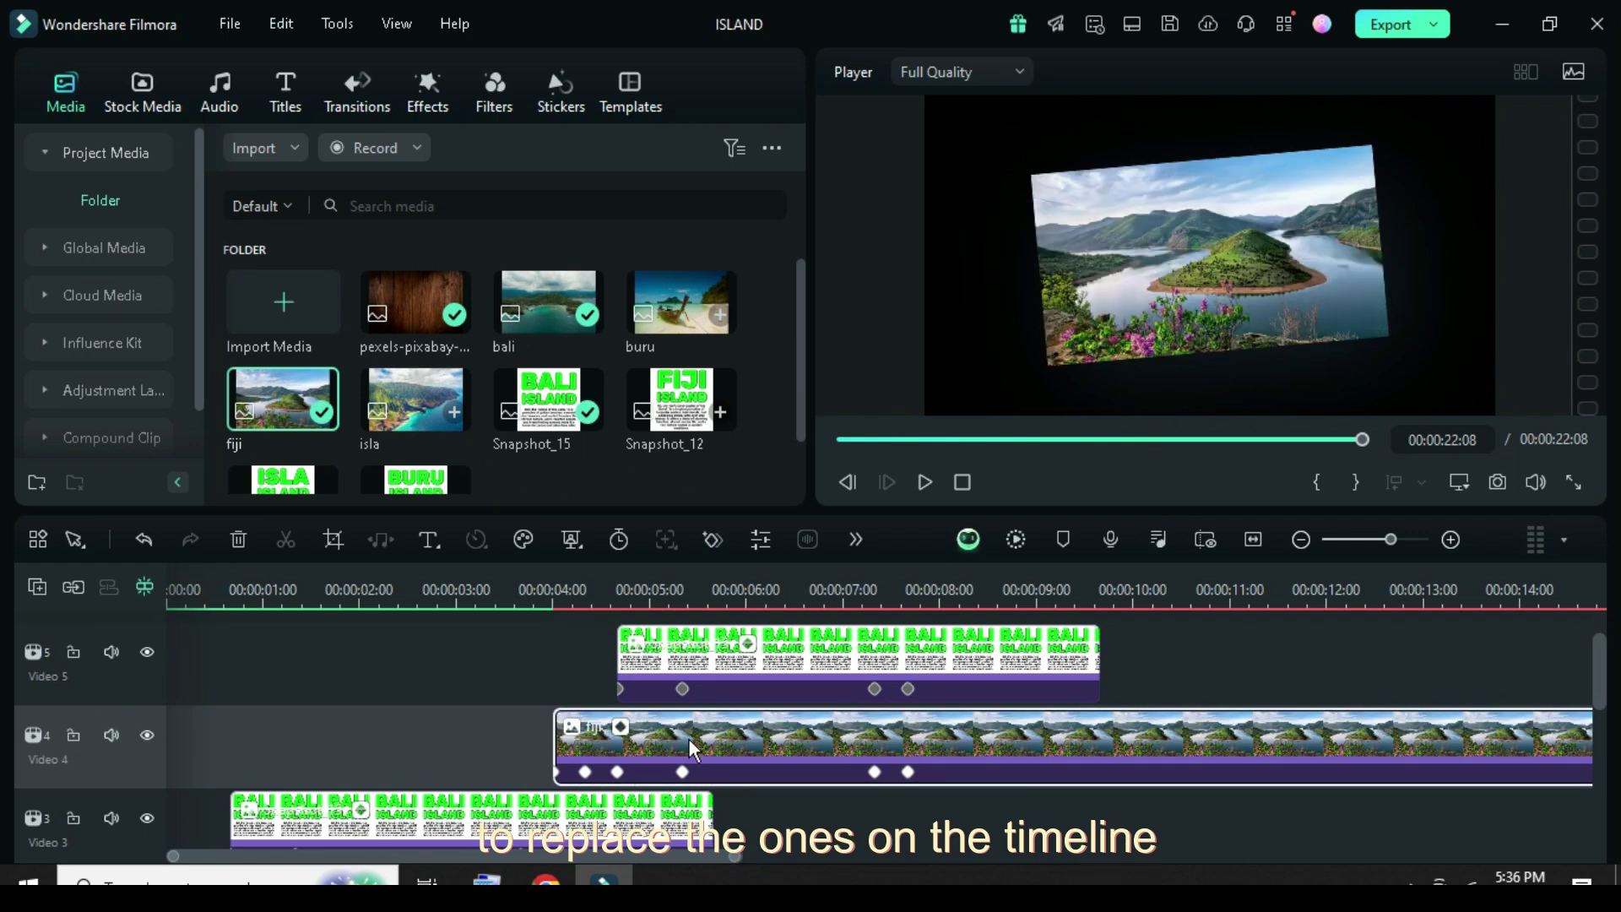
{"action": "scroll", "coordinate": [642, 414], "scroll_direction": "down", "scroll_amount": 2}
{"action": "left_click_drag", "start_coordinate": [683, 338], "coordinate": [739, 664]}
{"action": "left_click", "coordinate": [667, 760]}
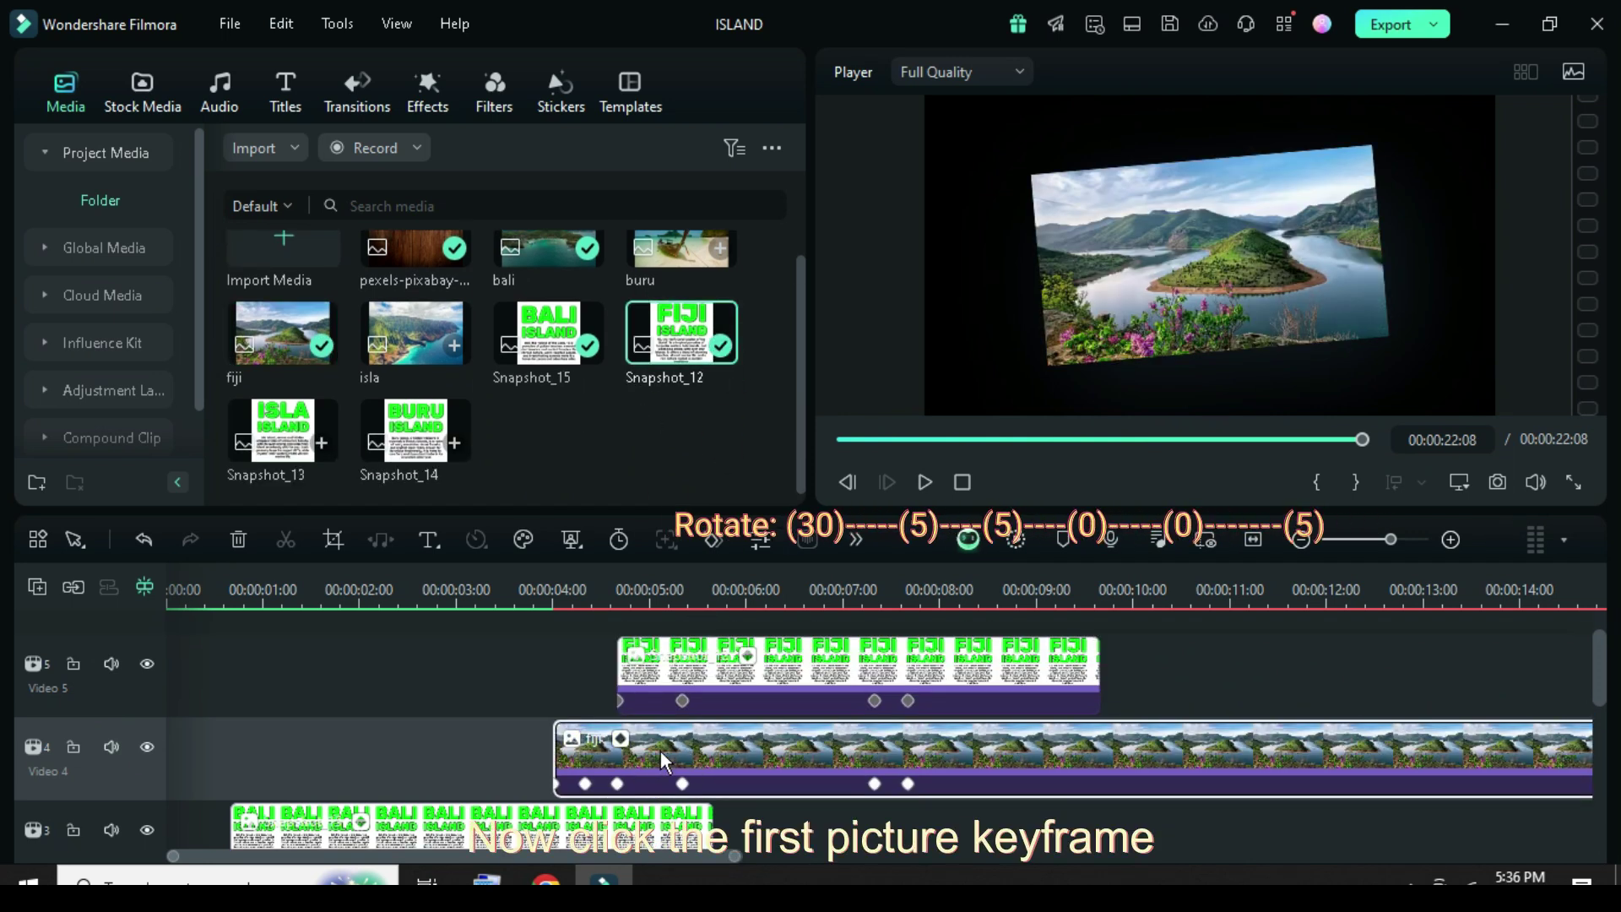
- Change the fiji photo's first keyframe rotation from -30° to 30°
{"action": "left_click", "coordinate": [558, 785]}
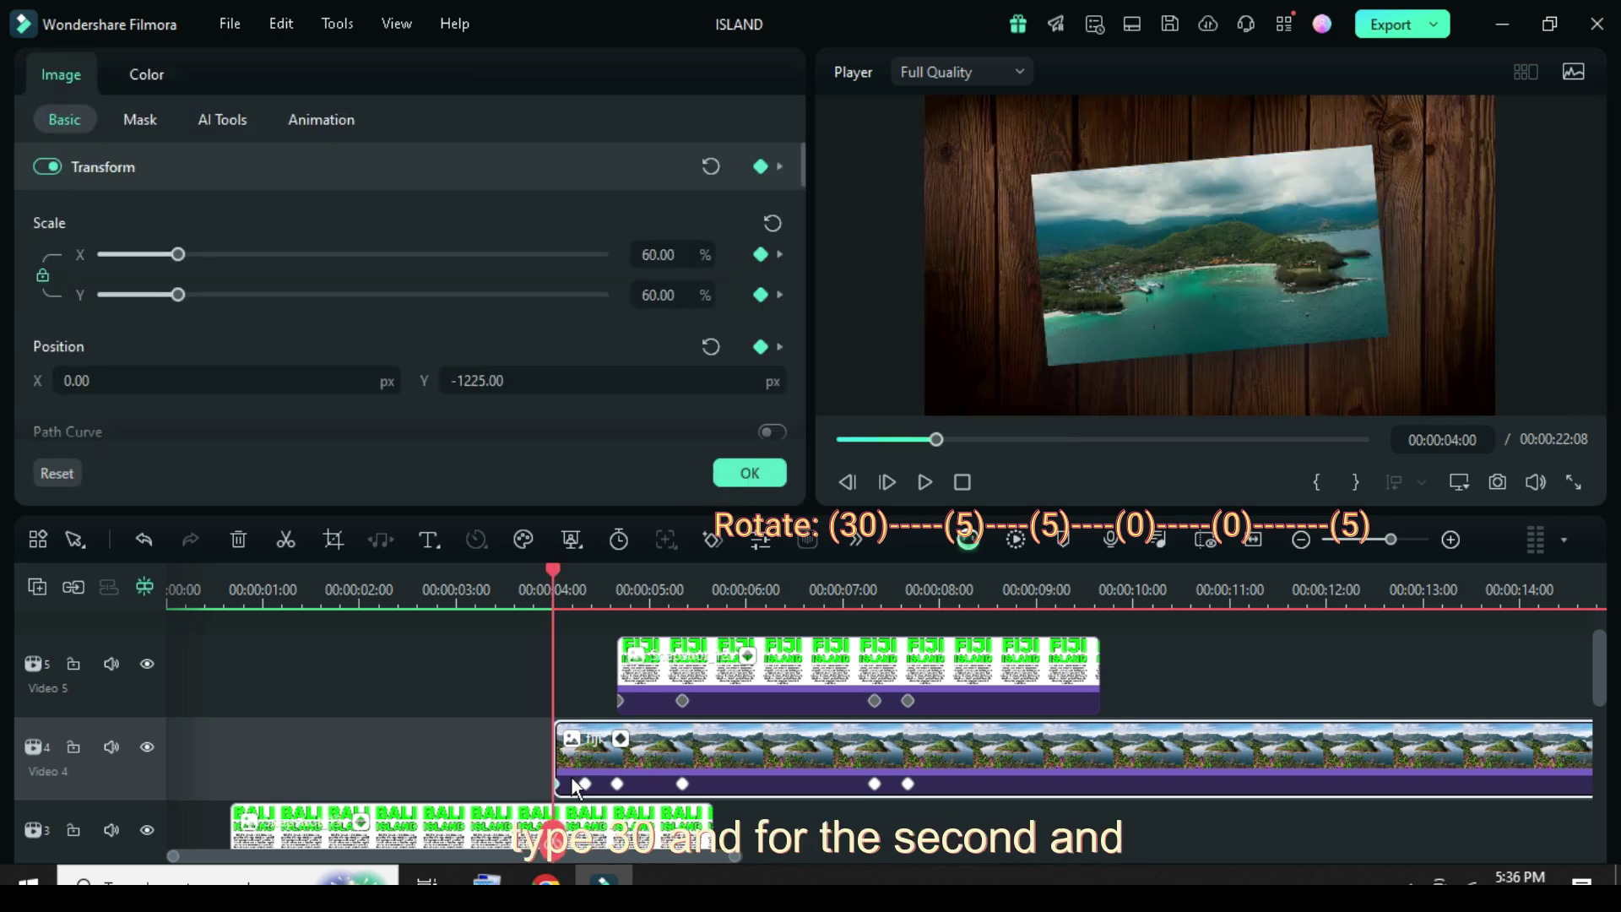
{"action": "scroll", "coordinate": [380, 318], "scroll_direction": "down", "scroll_amount": 3}
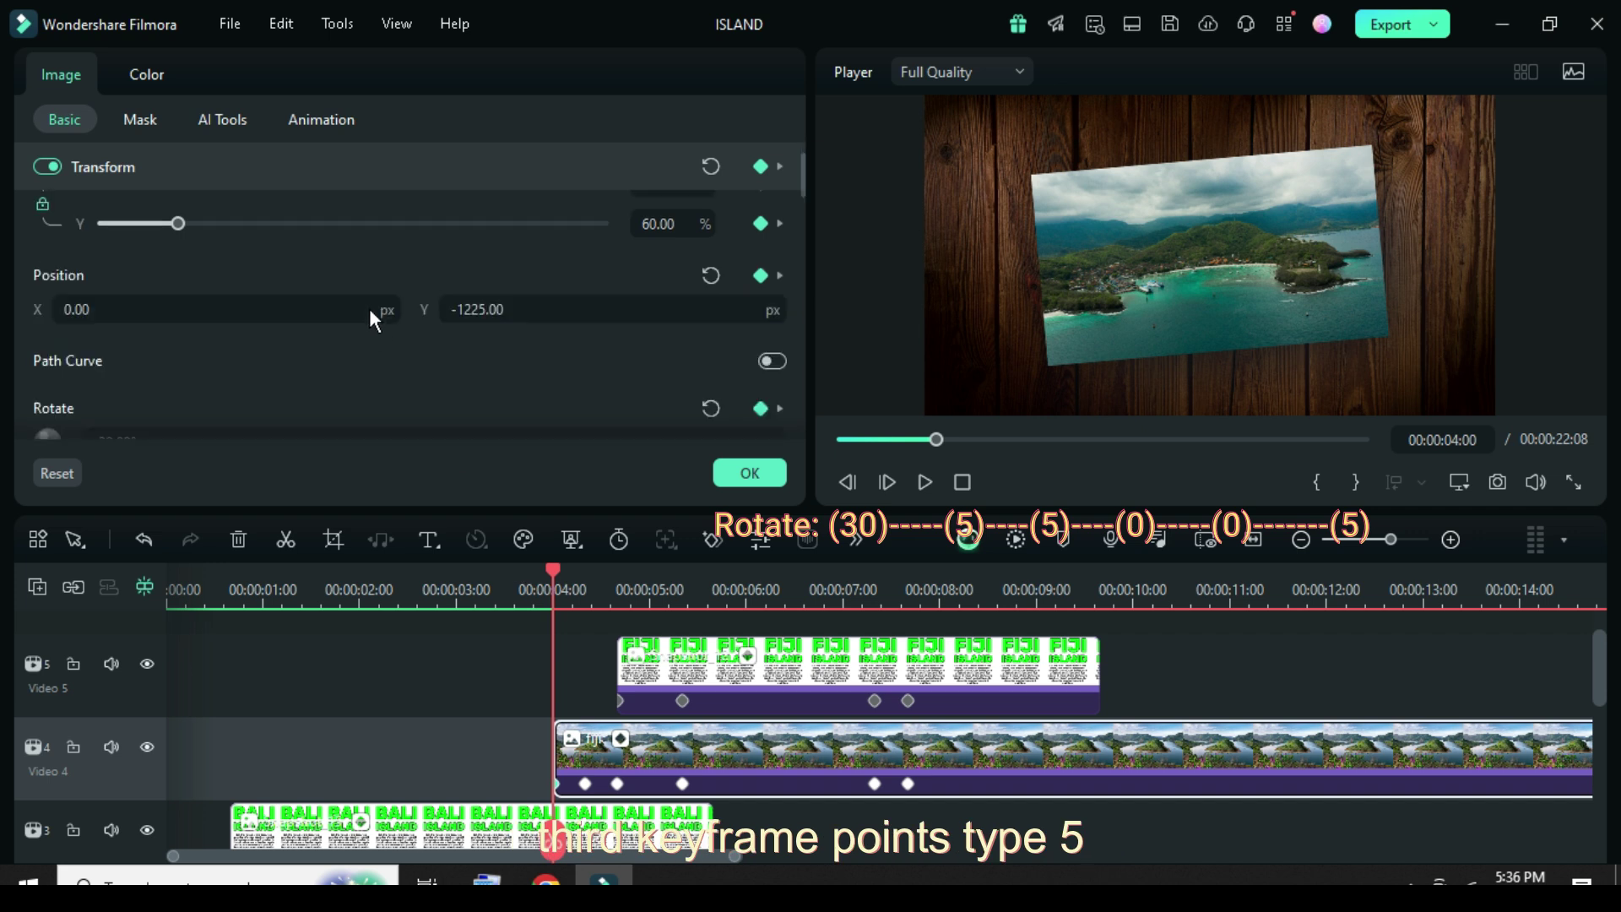
{"action": "left_click", "coordinate": [97, 370]}
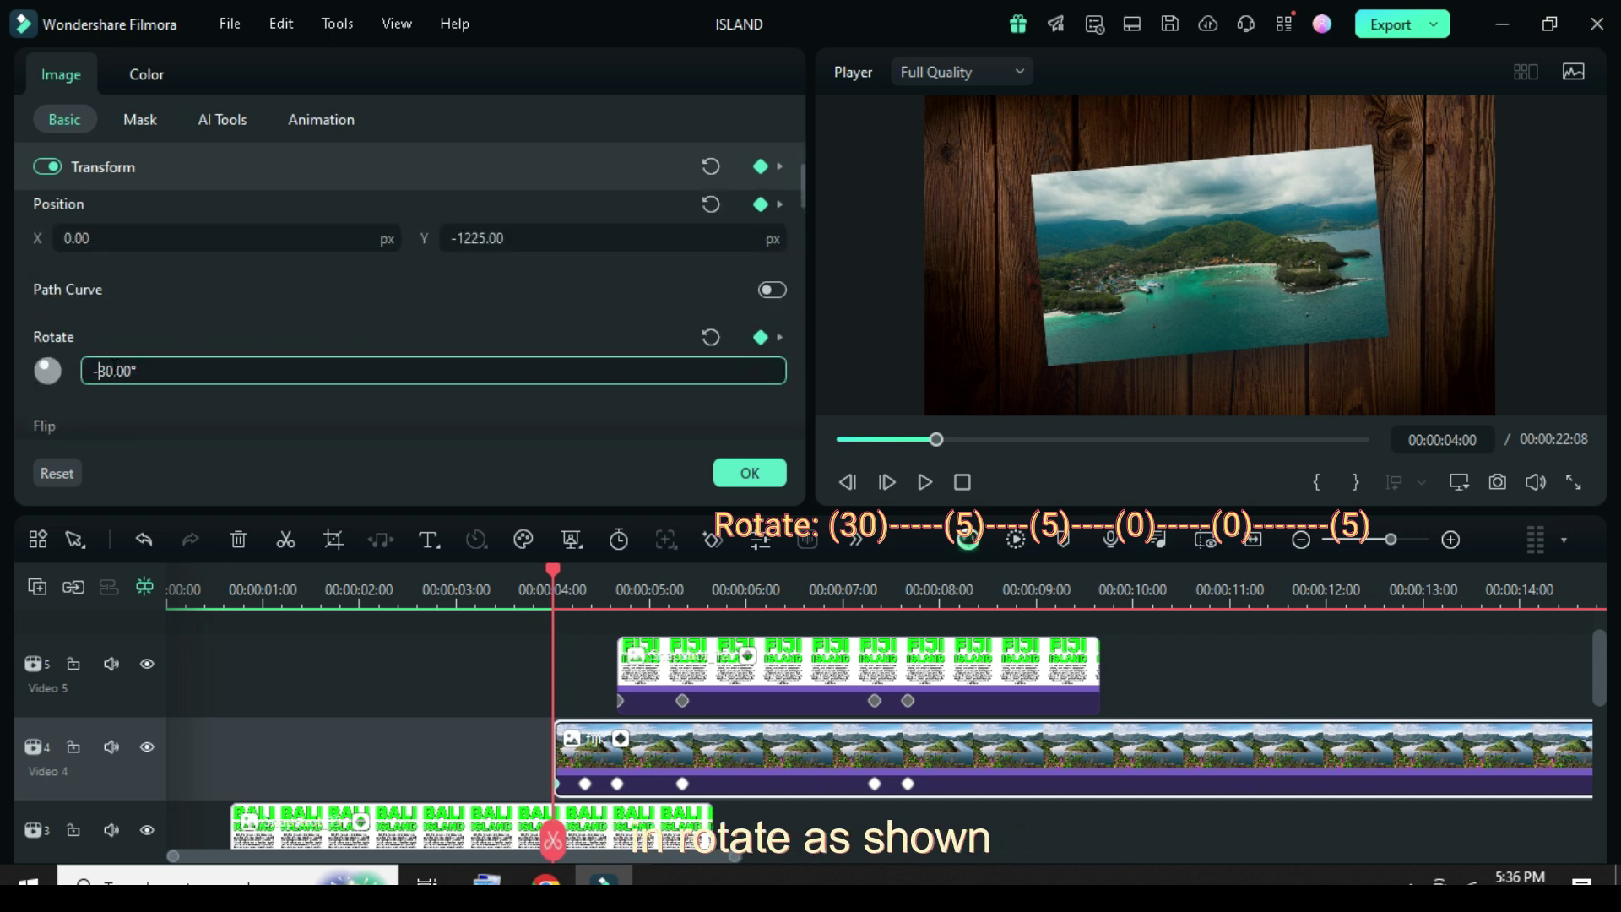
{"action": "key", "text": "Return"}
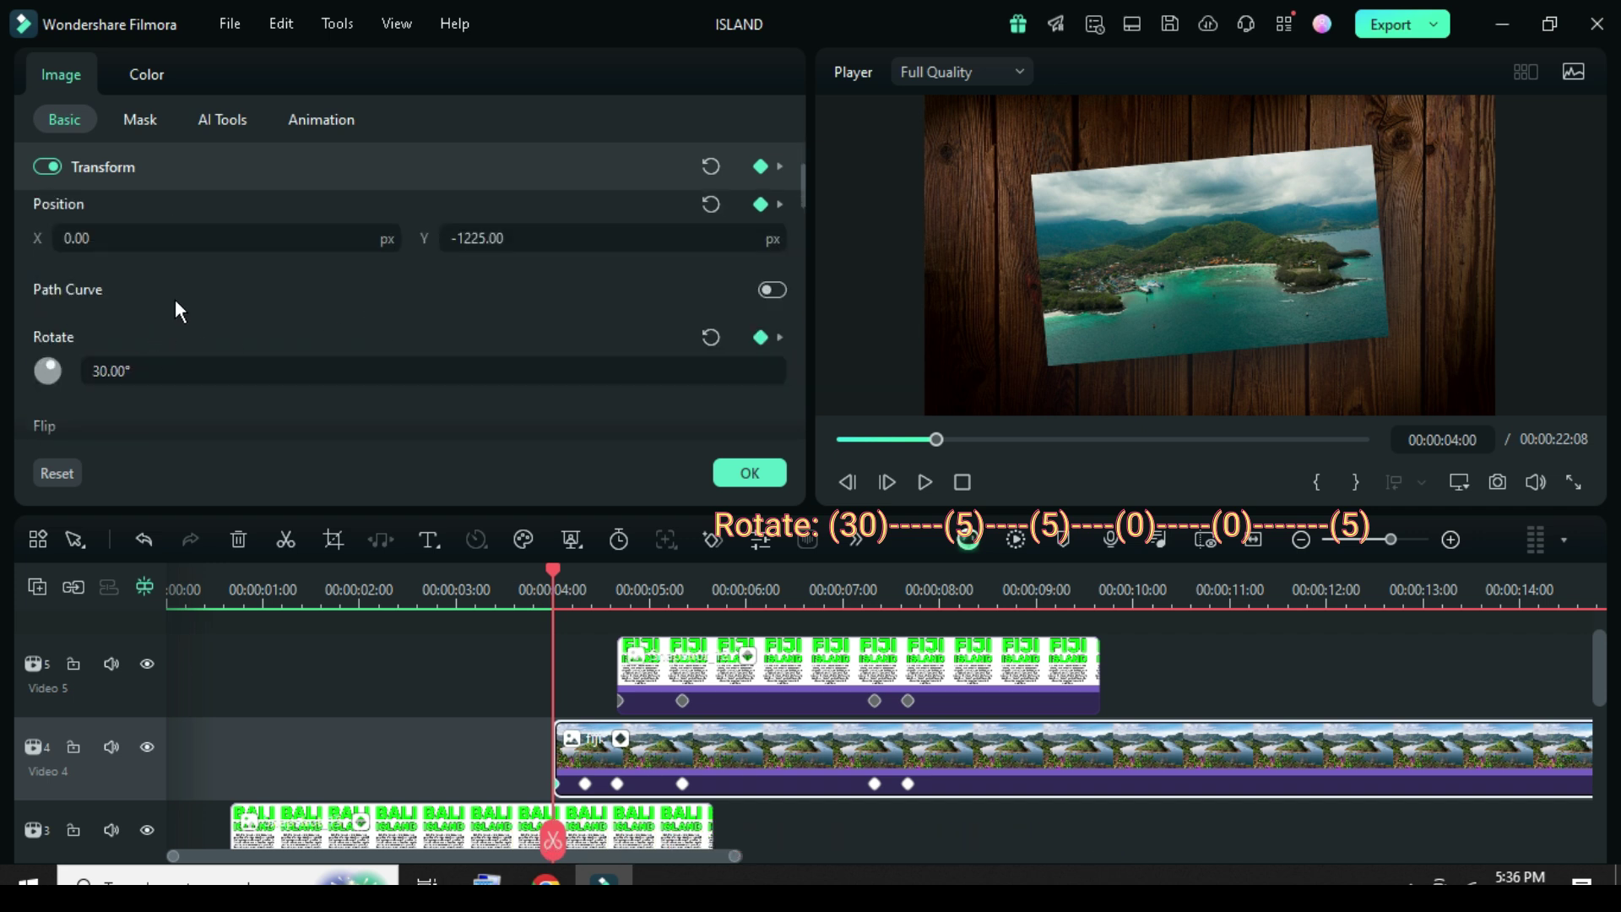
- Change the rotation to 5° at the 04:10, 04:20 and 07:20 keyframes
{"action": "left_click", "coordinate": [589, 786]}
{"action": "left_click", "coordinate": [110, 370]}
{"action": "left_click", "coordinate": [97, 371]}
{"action": "key", "text": "BackSpace"}
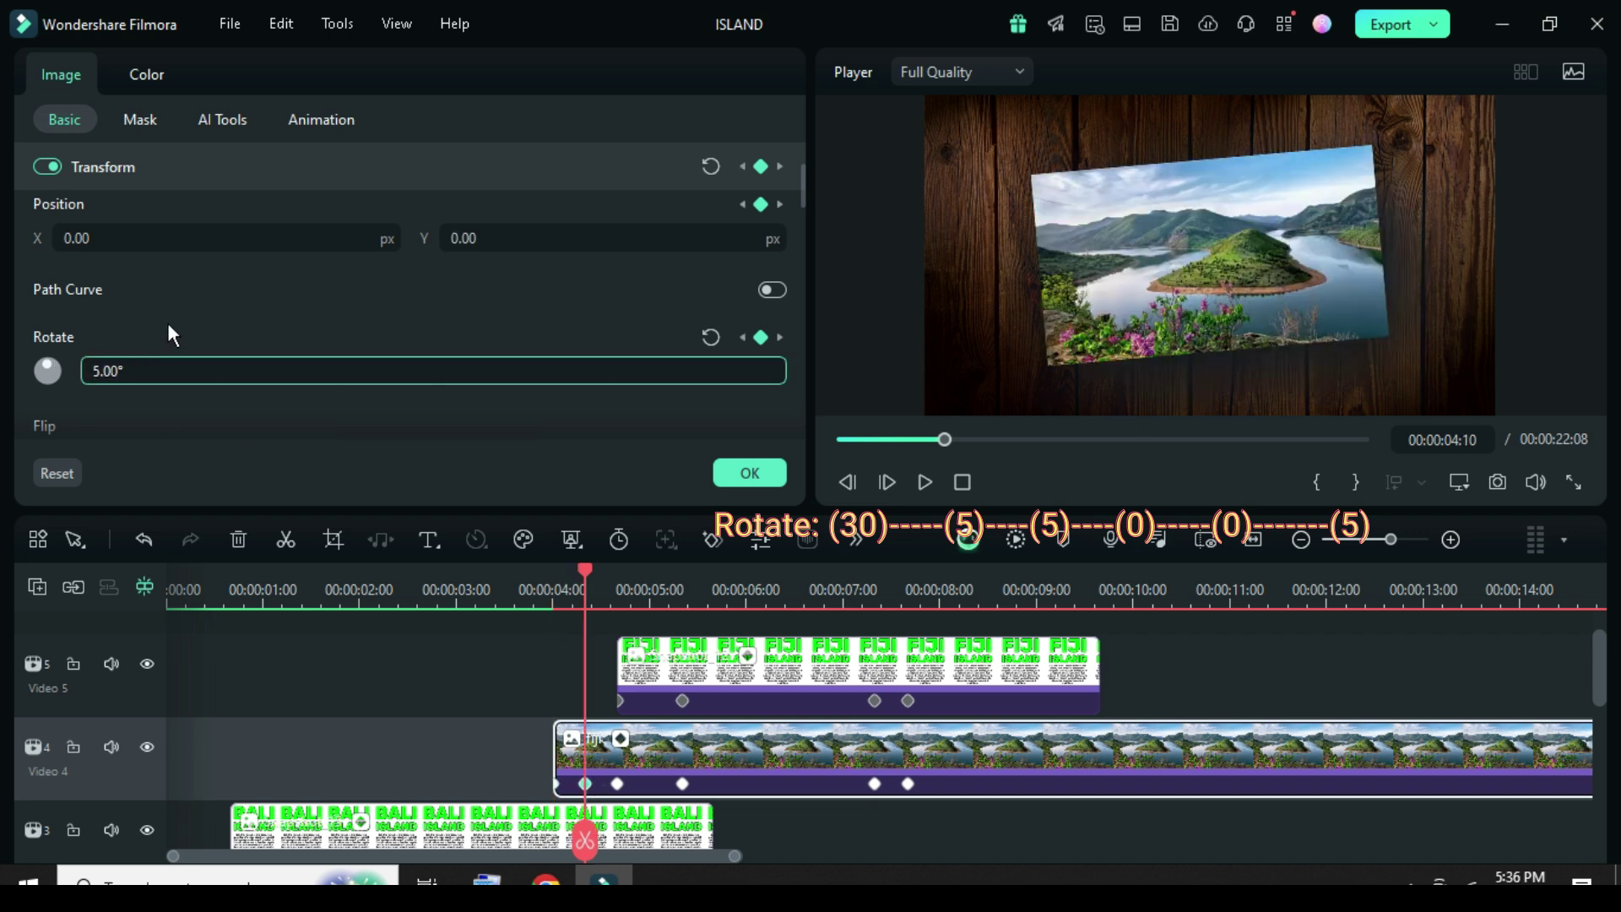
{"action": "key", "text": "Return"}
{"action": "left_click", "coordinate": [617, 783]}
{"action": "left_click", "coordinate": [106, 371]}
{"action": "key", "text": "BackSpace"}
{"action": "key", "text": "Return"}
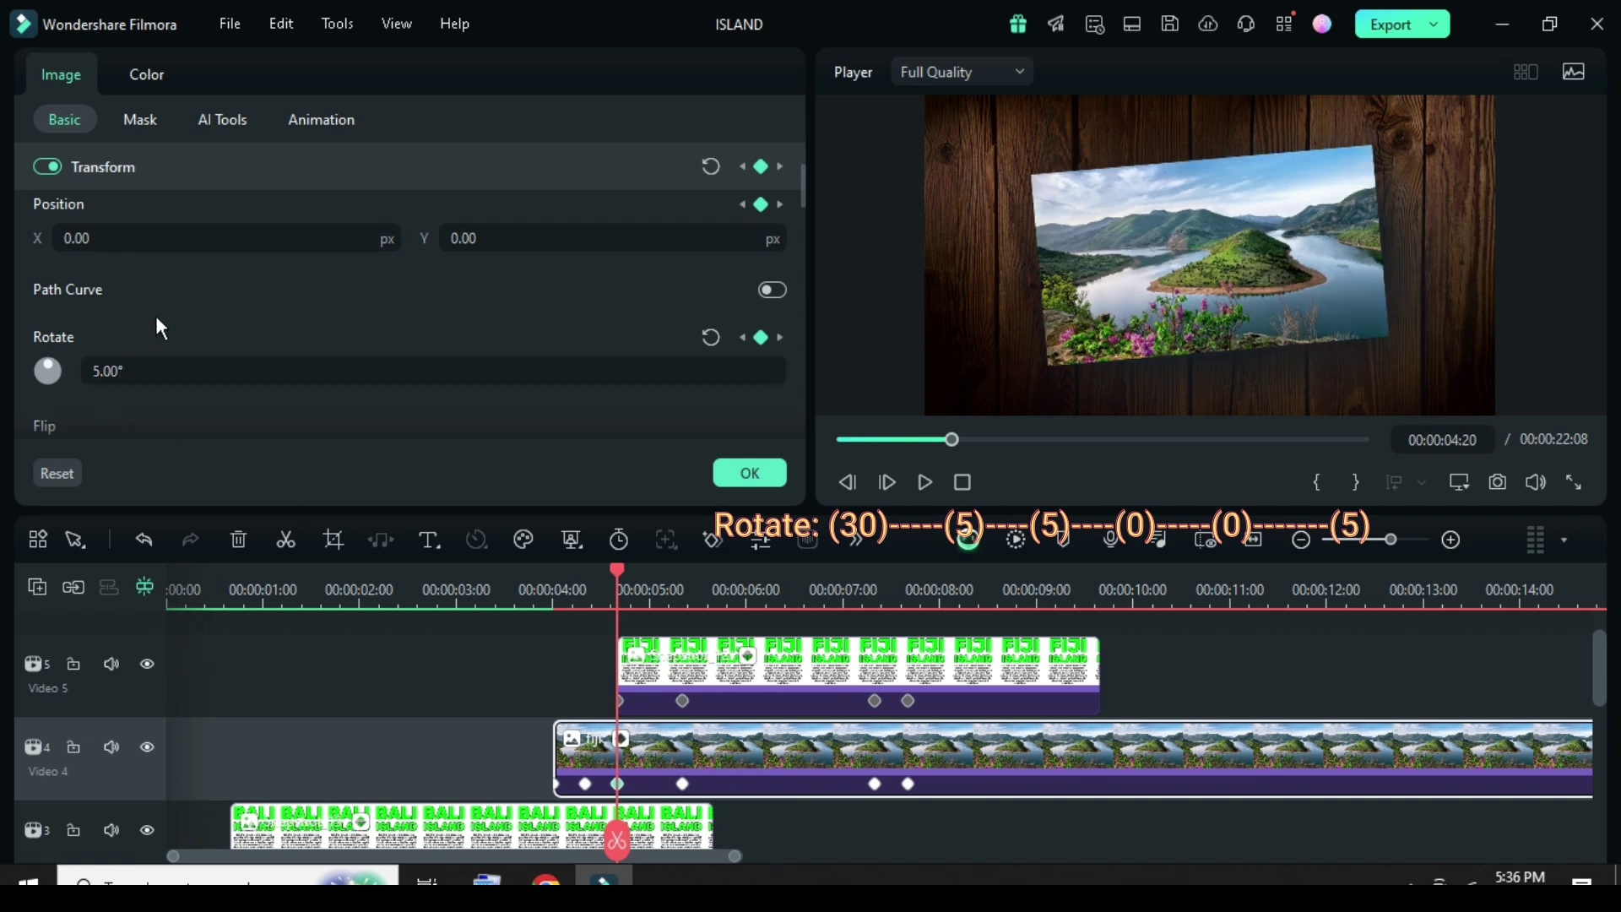
{"action": "left_click", "coordinate": [907, 783]}
{"action": "left_click", "coordinate": [97, 372]}
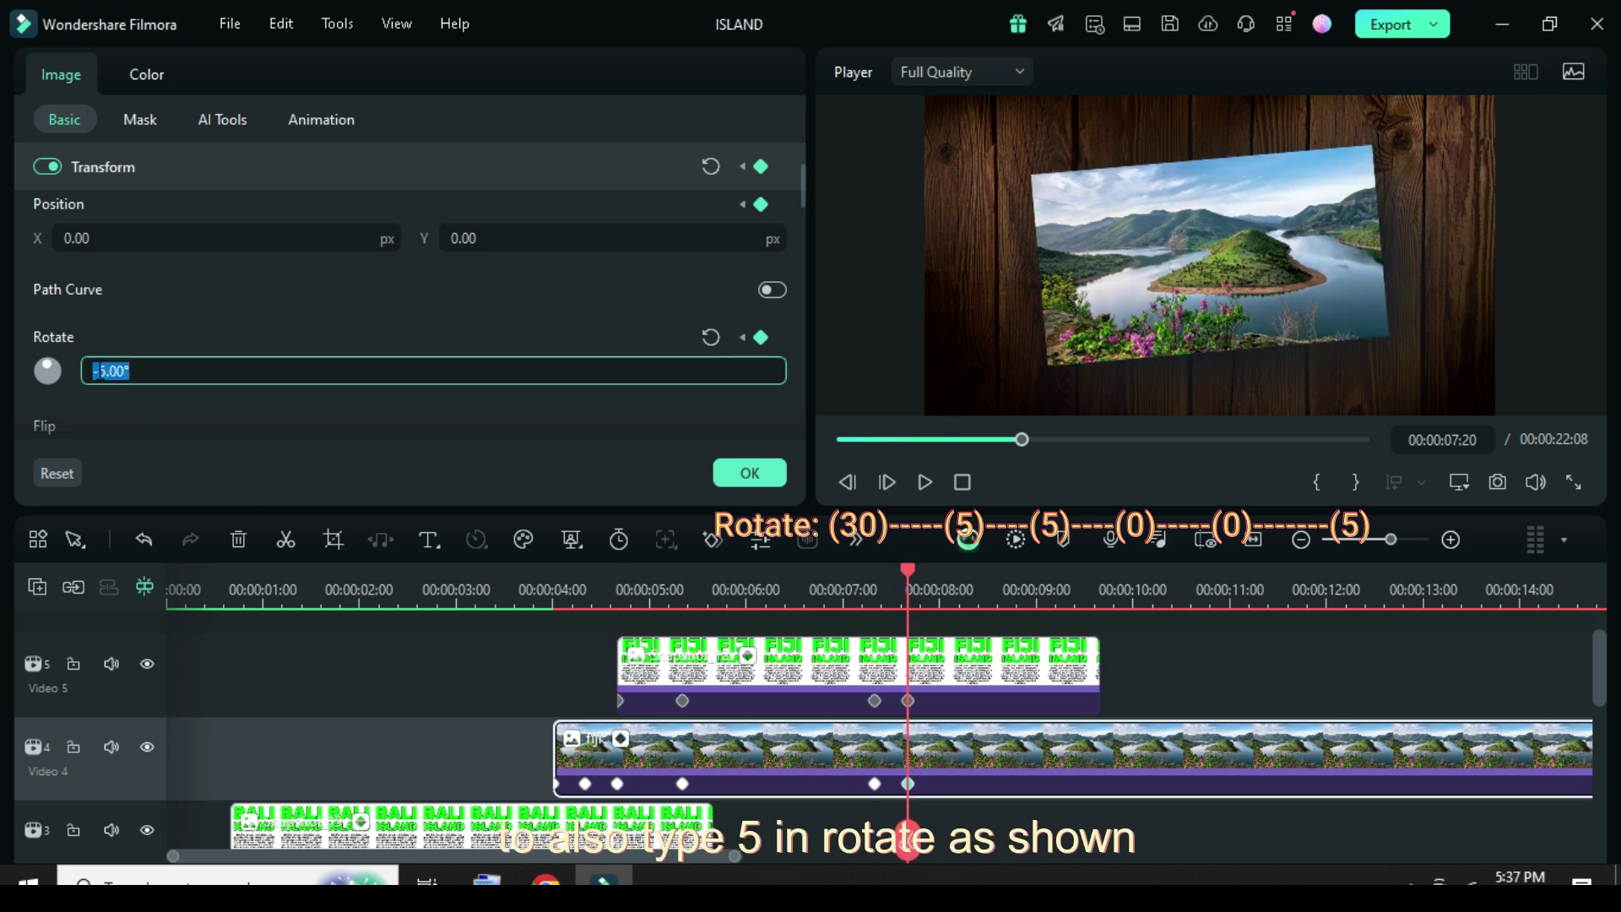
{"action": "key", "text": "Return"}
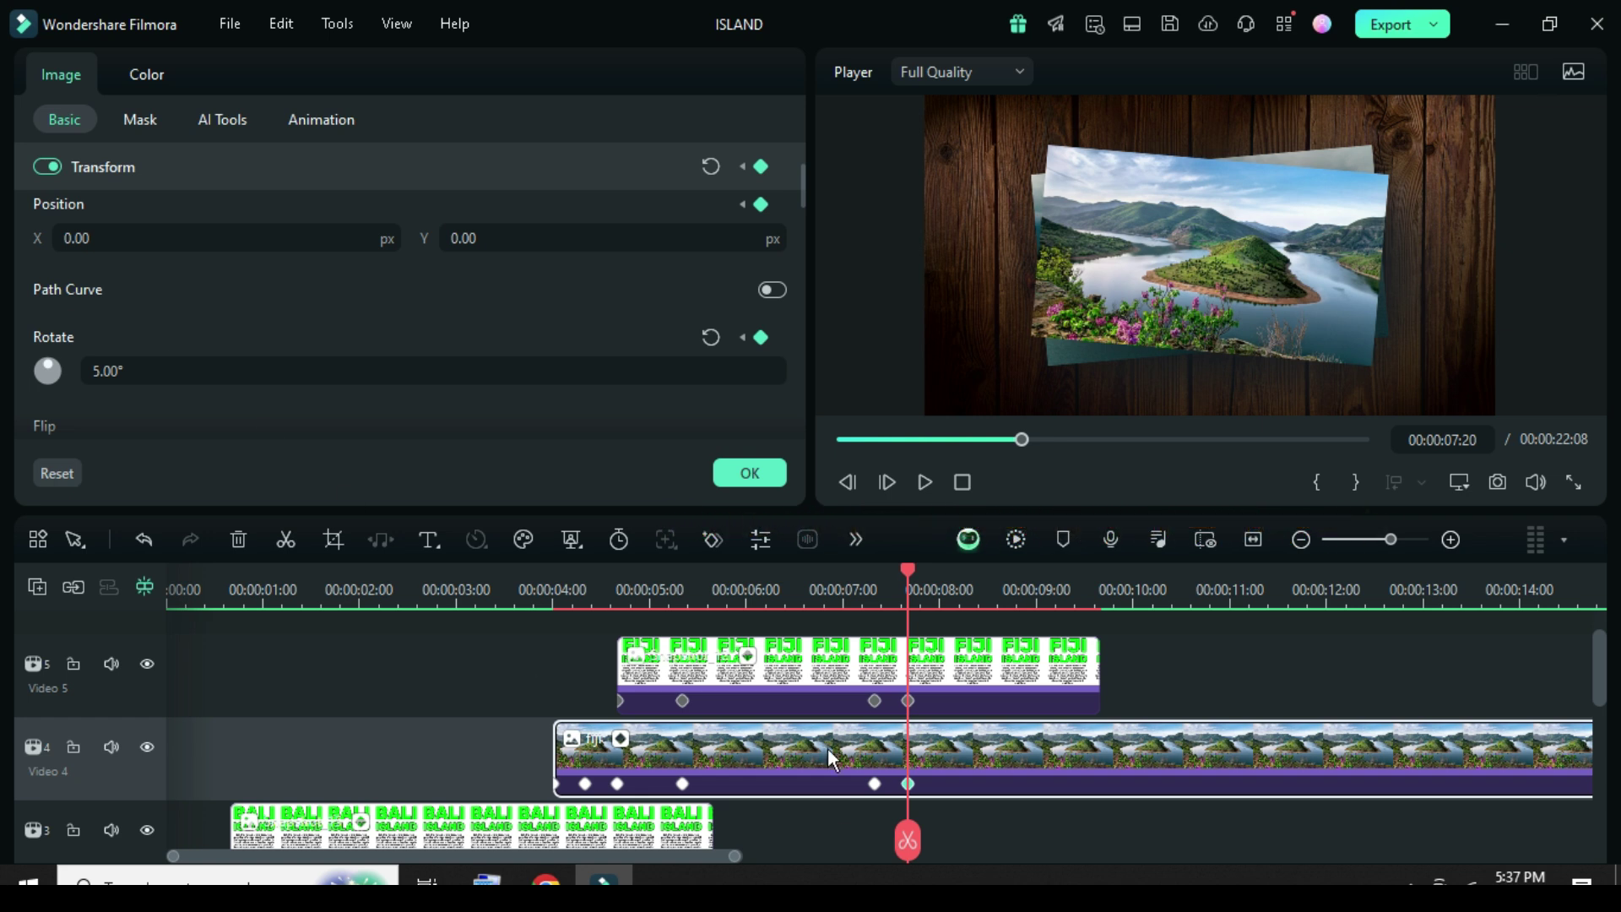
- Make the FIJI title card's Position X keyframes positive: 1516 at the start, 464 at 05:10 and 07:10
{"action": "left_click", "coordinate": [630, 697]}
{"action": "left_click", "coordinate": [624, 699]}
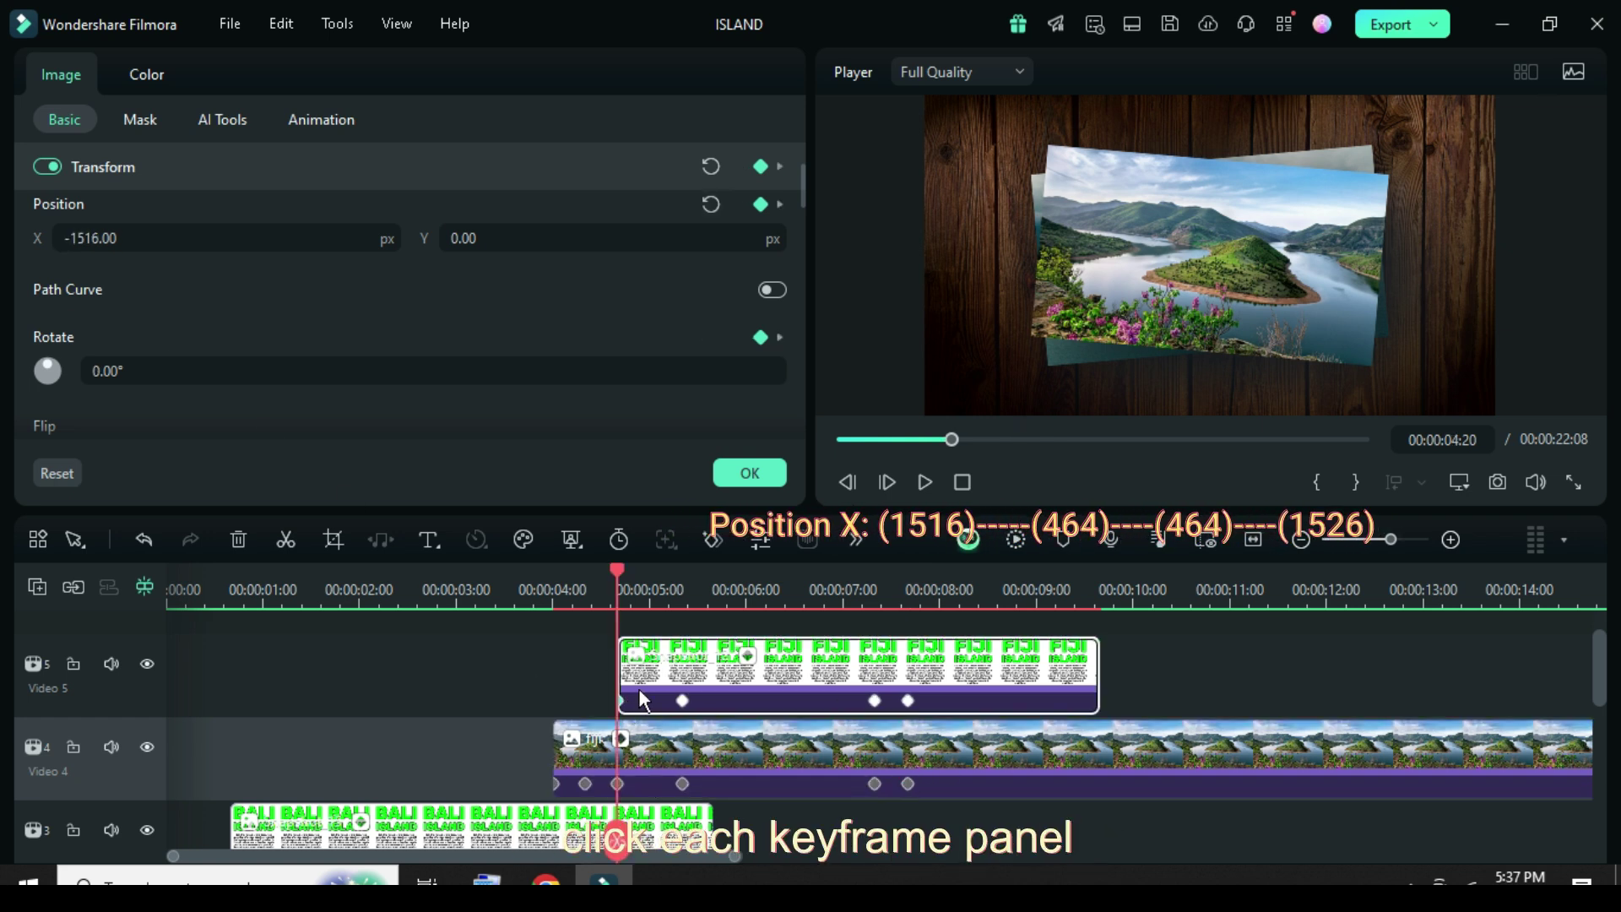
{"action": "scroll", "coordinate": [409, 337], "scroll_direction": "up", "scroll_amount": 1}
{"action": "left_click", "coordinate": [87, 309]}
{"action": "key", "text": "BackSpace"}
{"action": "key", "text": "Return"}
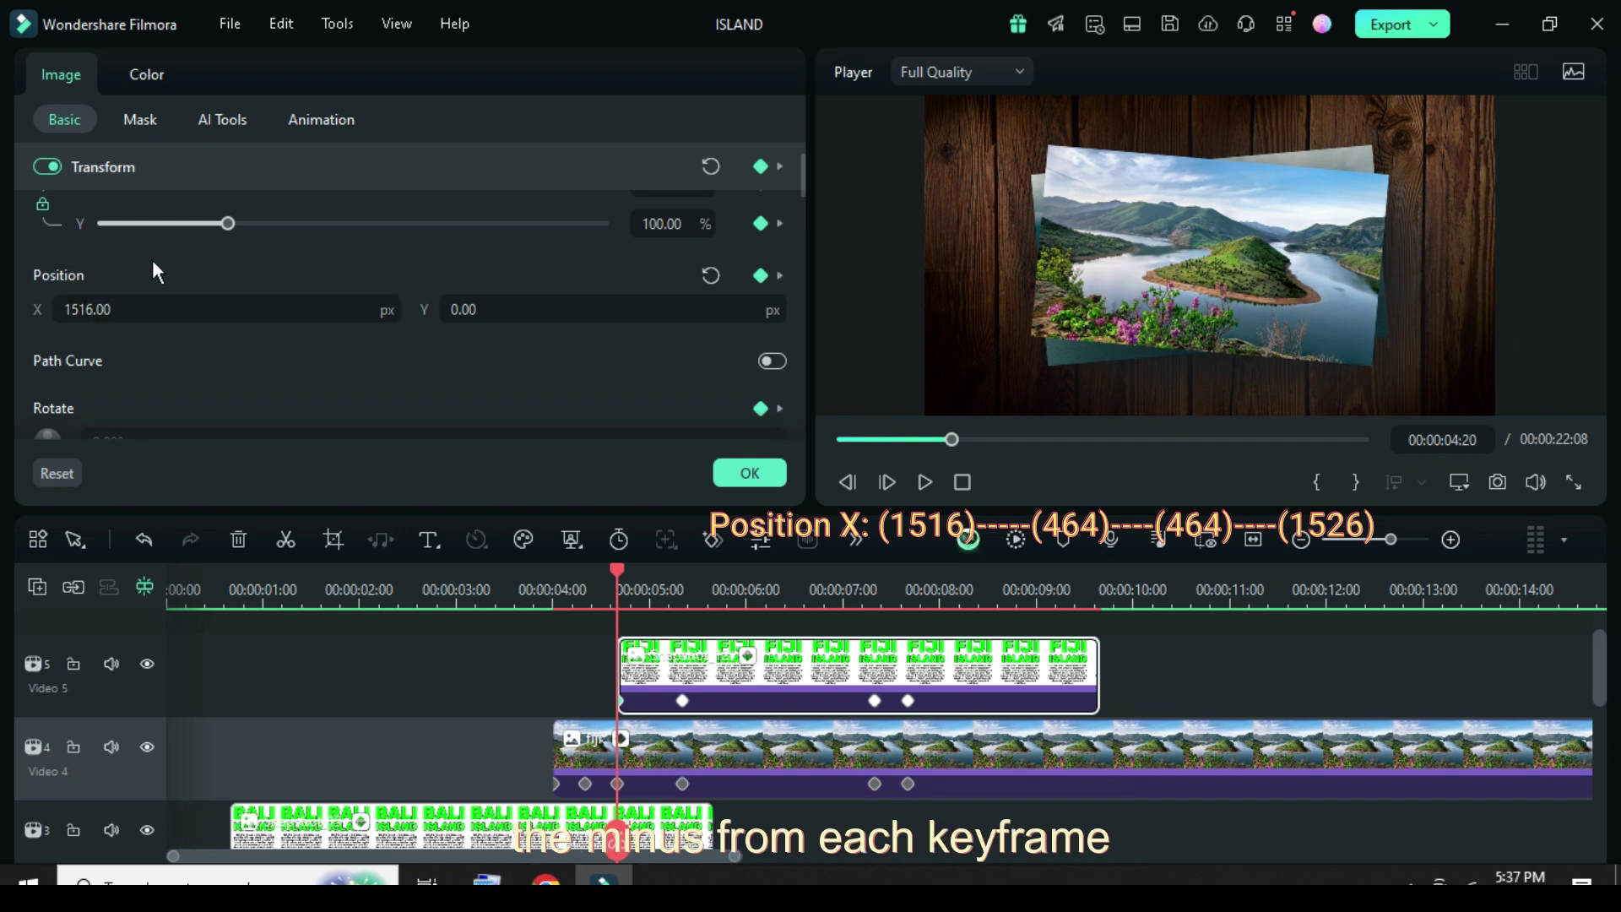
{"action": "left_click", "coordinate": [682, 700]}
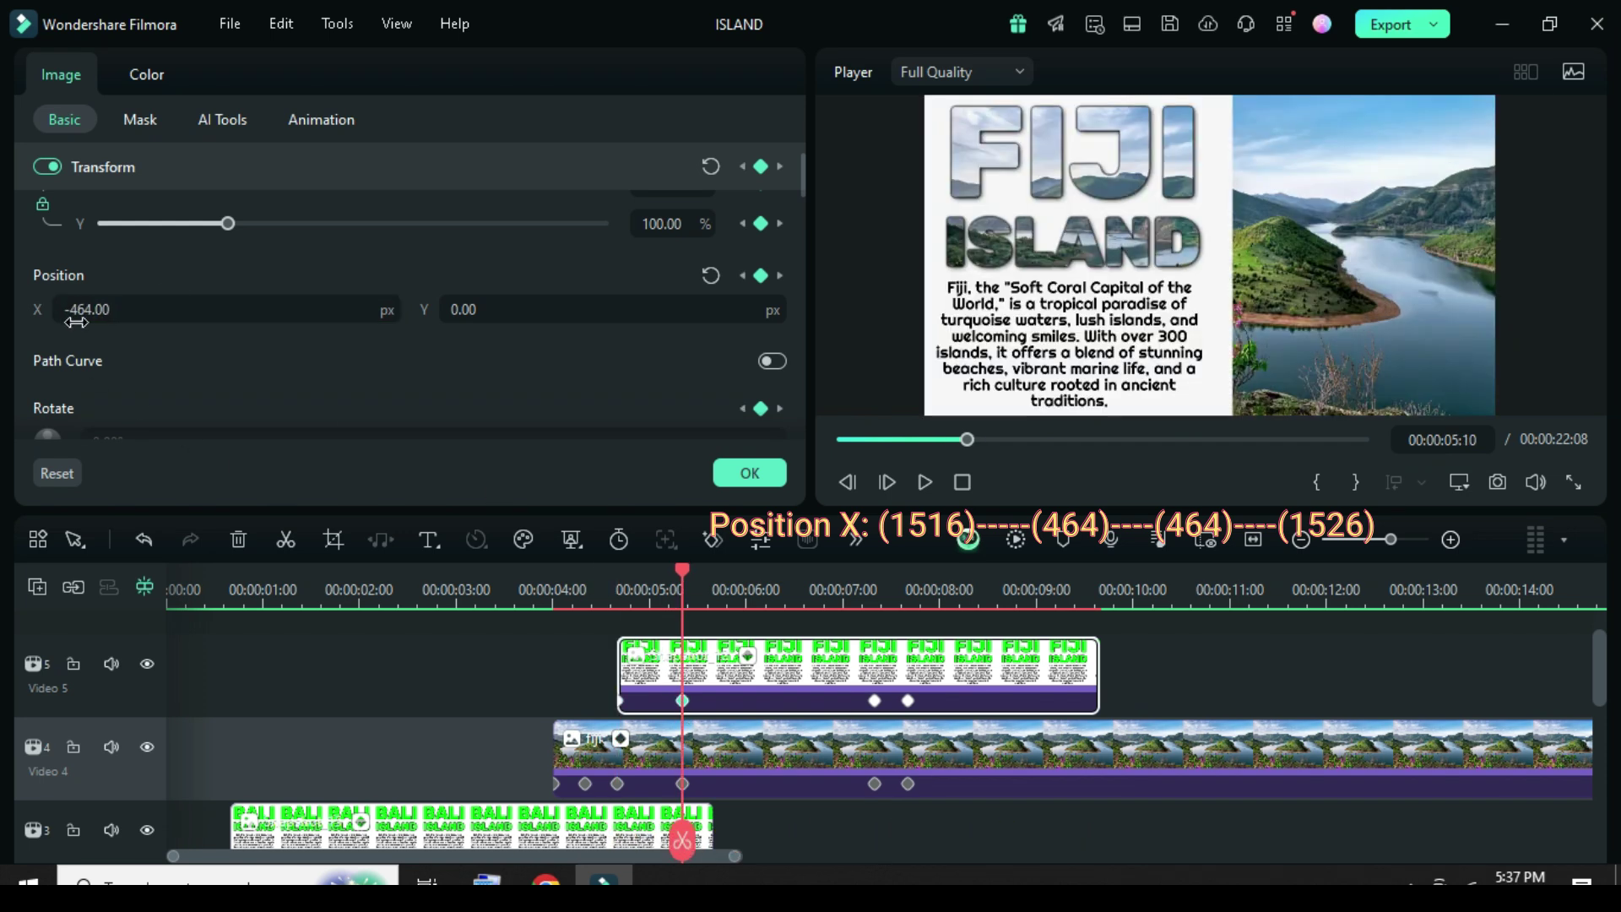
{"action": "key", "text": "BackSpace"}
{"action": "key", "text": "Return"}
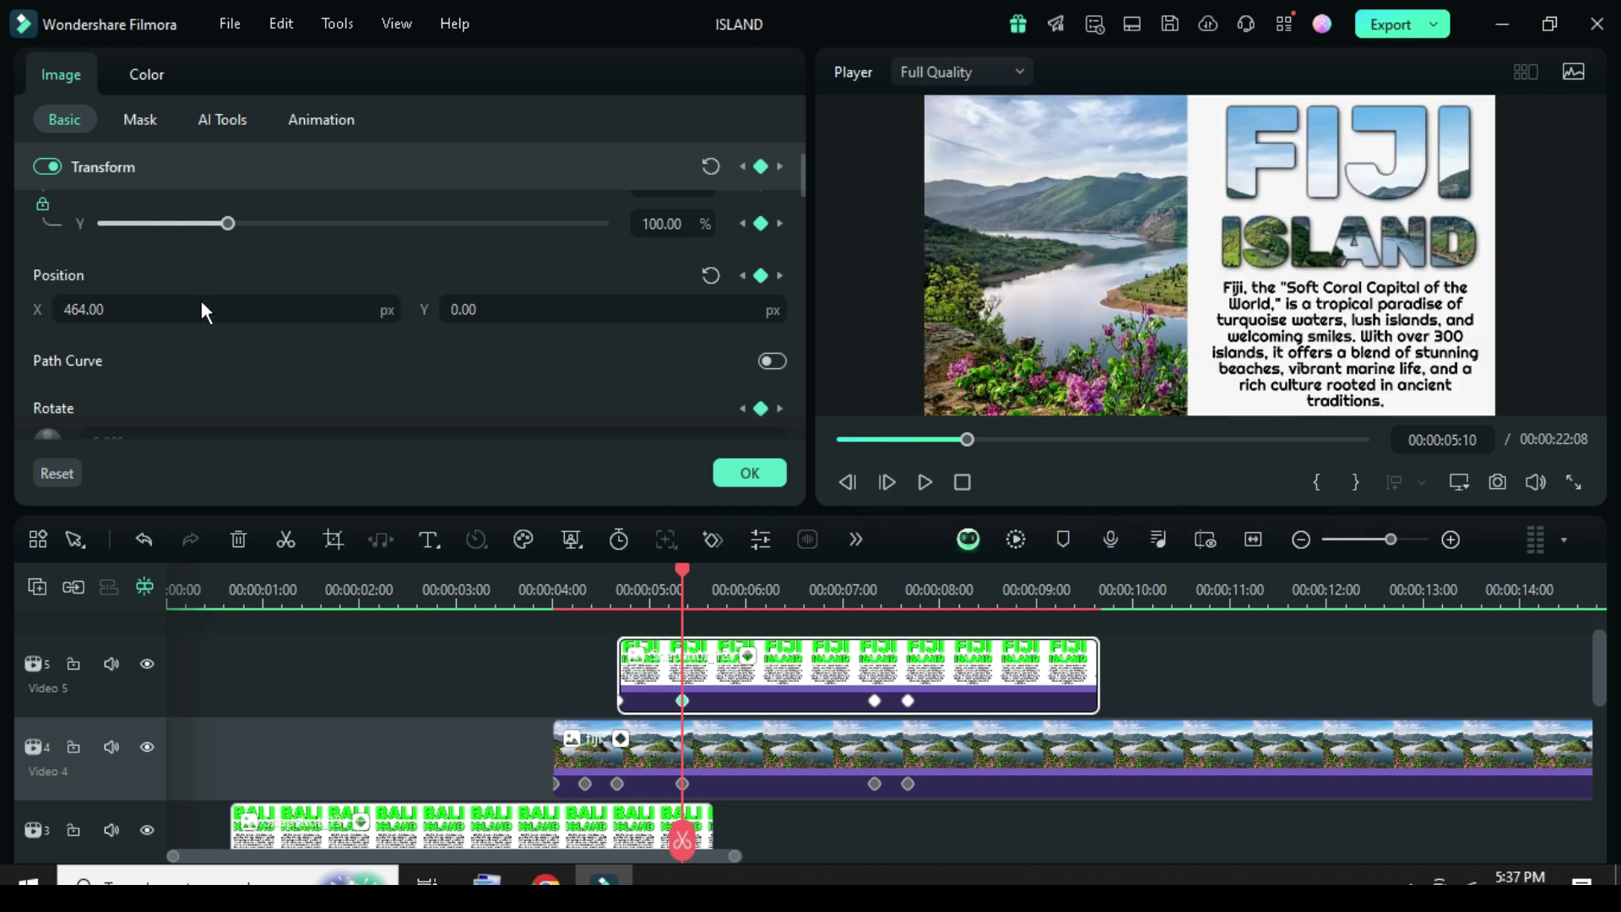
{"action": "left_click", "coordinate": [873, 701]}
{"action": "key", "text": "BackSpace"}
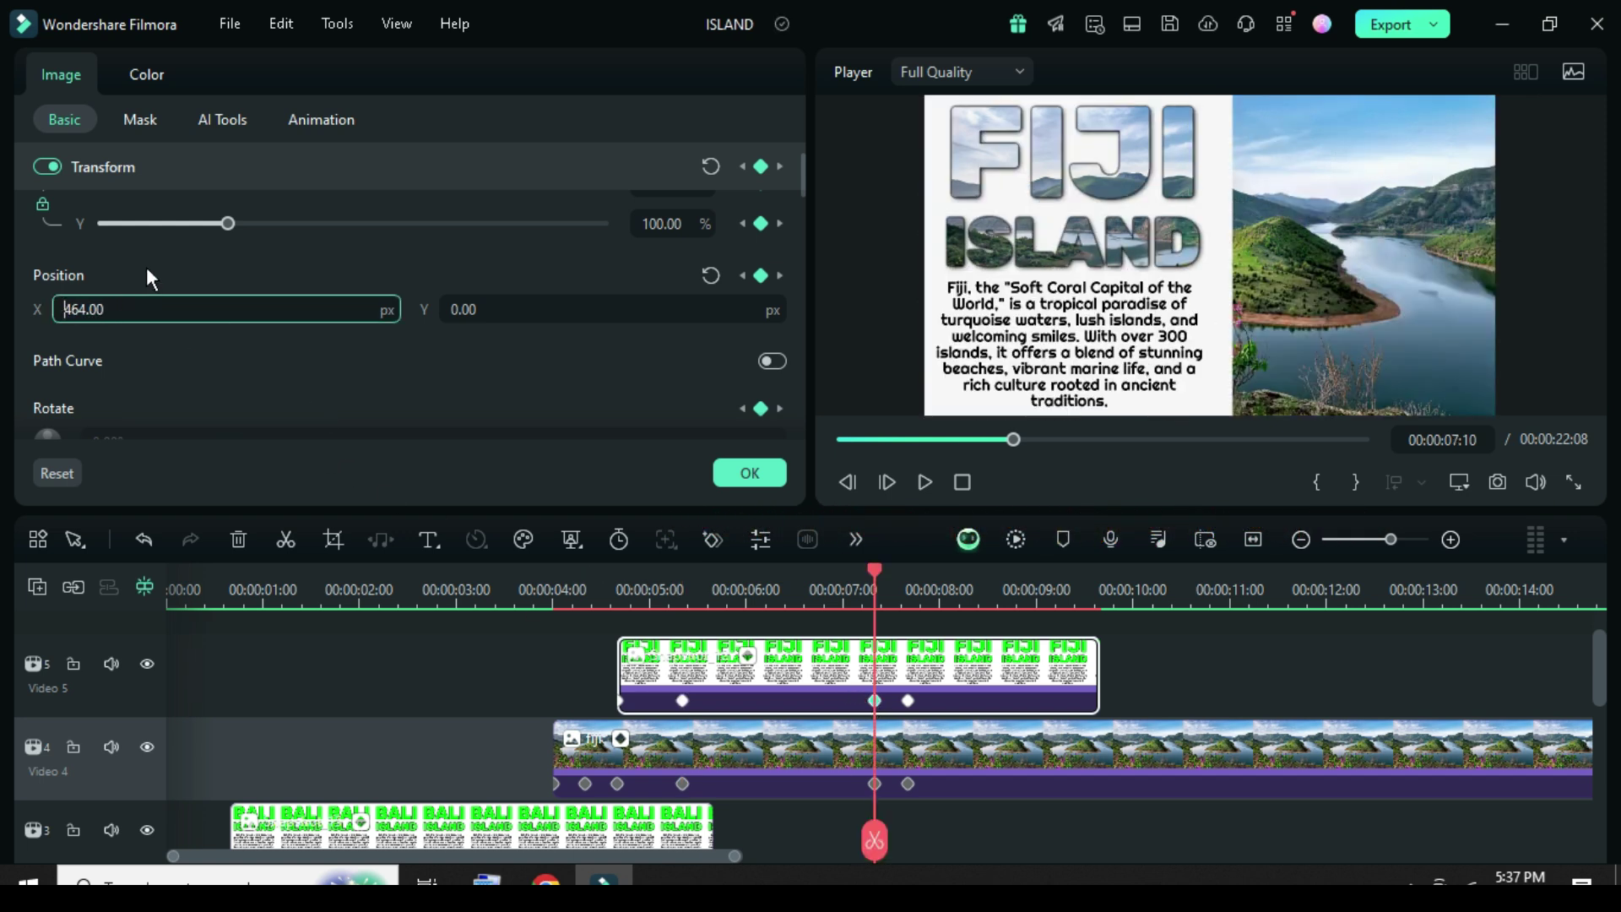
{"action": "key", "text": "Return"}
{"action": "left_click", "coordinate": [907, 700]}
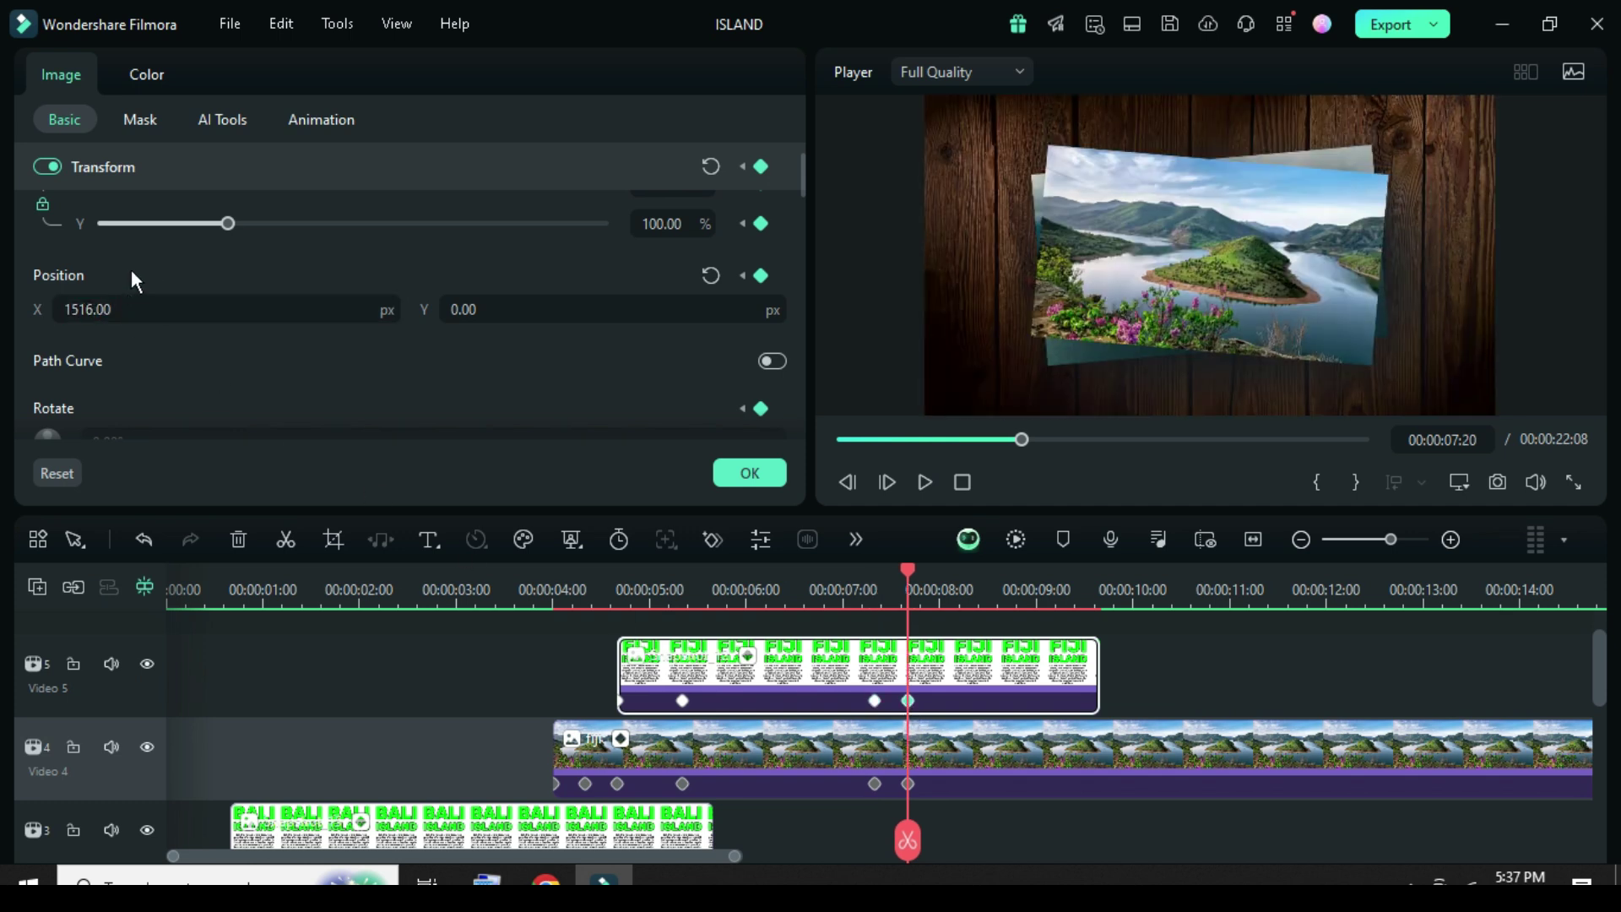
- Split the fiji photo and title clips at 18:08, delete the tails, and render a preview
{"action": "scroll", "coordinate": [956, 702], "scroll_direction": "down", "scroll_amount": 2}
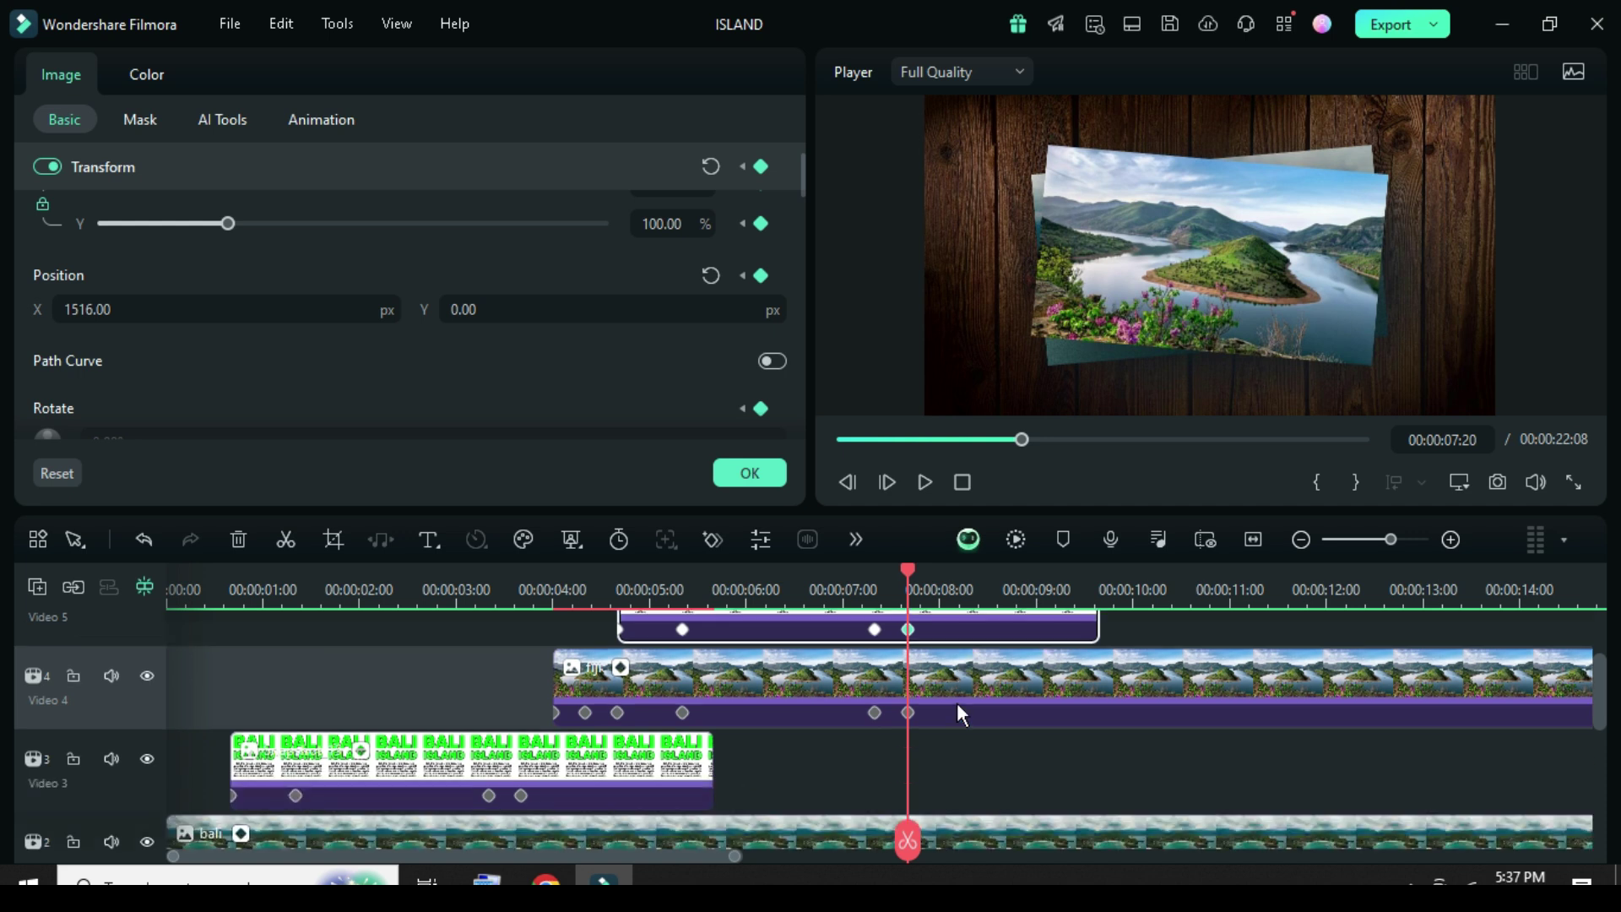
{"action": "scroll", "coordinate": [502, 575], "scroll_direction": "down", "scroll_amount": 3}
{"action": "left_click_drag", "start_coordinate": [501, 575], "coordinate": [918, 633]}
{"action": "scroll", "coordinate": [1049, 777], "scroll_direction": "down", "scroll_amount": 1}
{"action": "left_click_drag", "start_coordinate": [1050, 777], "coordinate": [886, 604]}
{"action": "left_click", "coordinate": [286, 540]}
{"action": "scroll", "coordinate": [270, 675], "scroll_direction": "down", "scroll_amount": 2}
{"action": "left_click", "coordinate": [238, 539]}
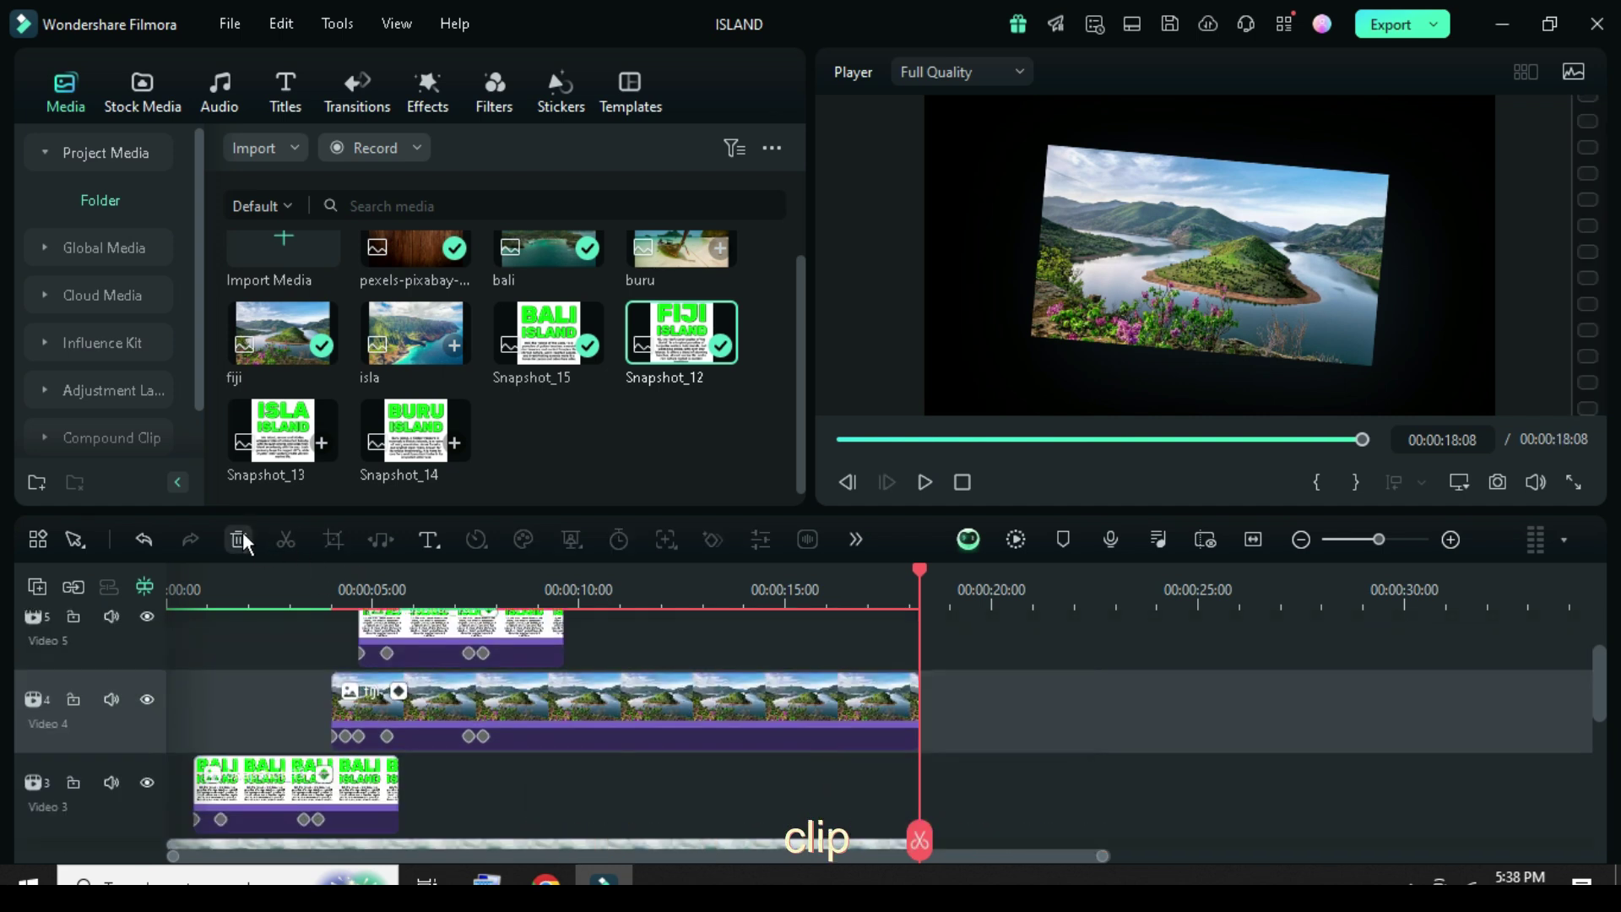
{"action": "left_click", "coordinate": [842, 439]}
{"action": "scroll", "coordinate": [743, 716], "scroll_direction": "up", "scroll_amount": 3}
{"action": "scroll", "coordinate": [930, 665], "scroll_direction": "down", "scroll_amount": 4}
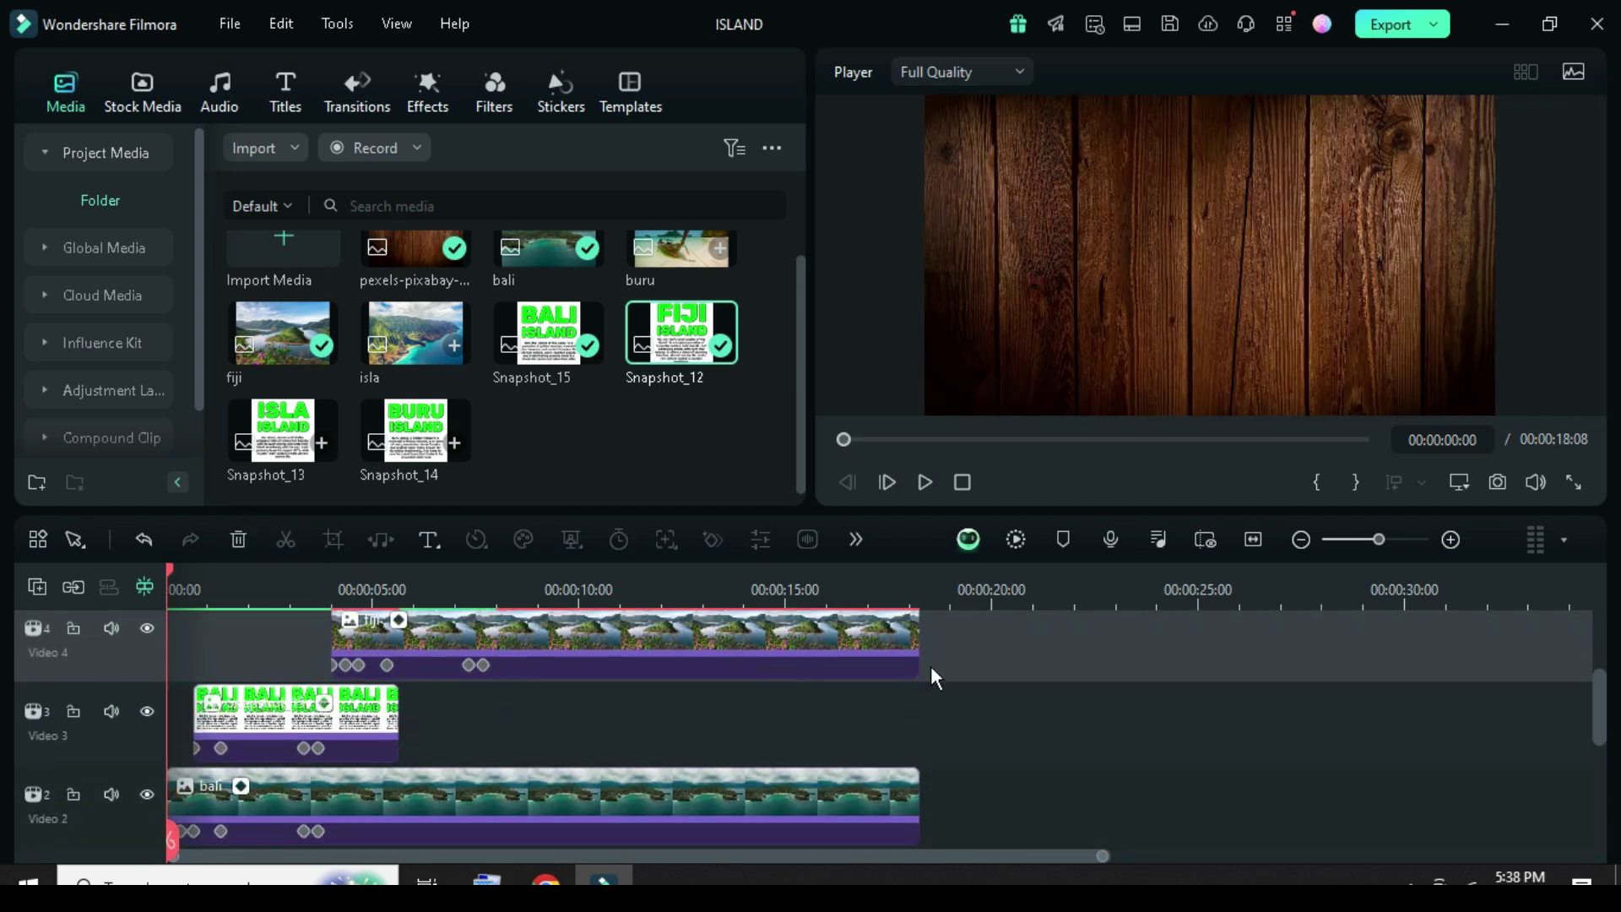
{"action": "left_click", "coordinate": [1016, 541]}
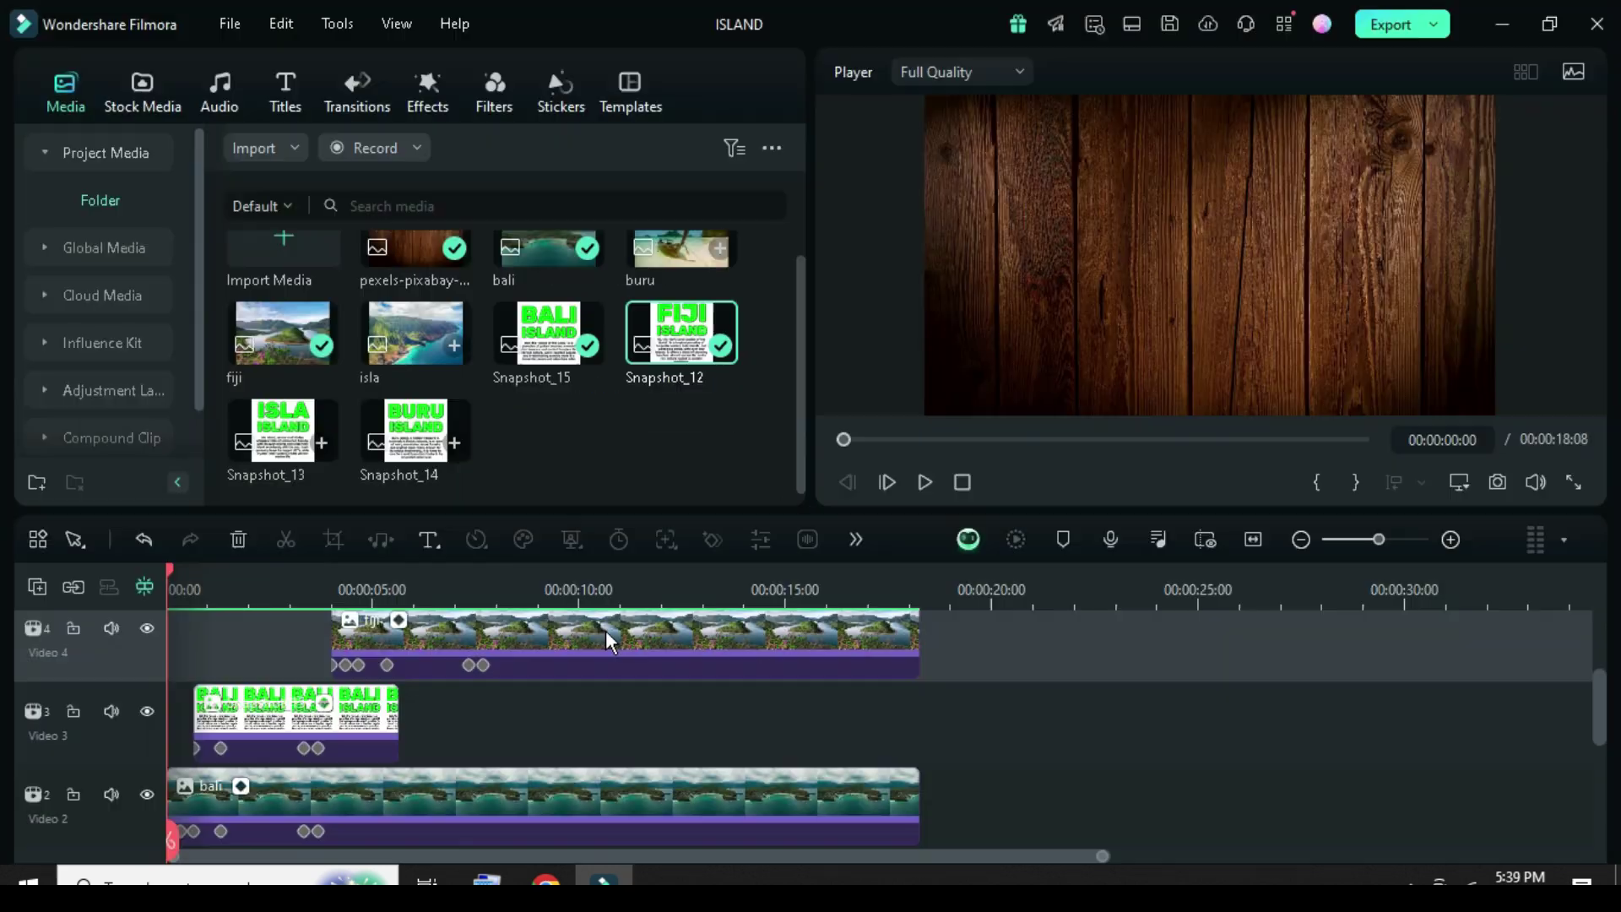
- Play back the slideshow to review it
{"action": "scroll", "coordinate": [605, 675], "scroll_direction": "down", "scroll_amount": 2}
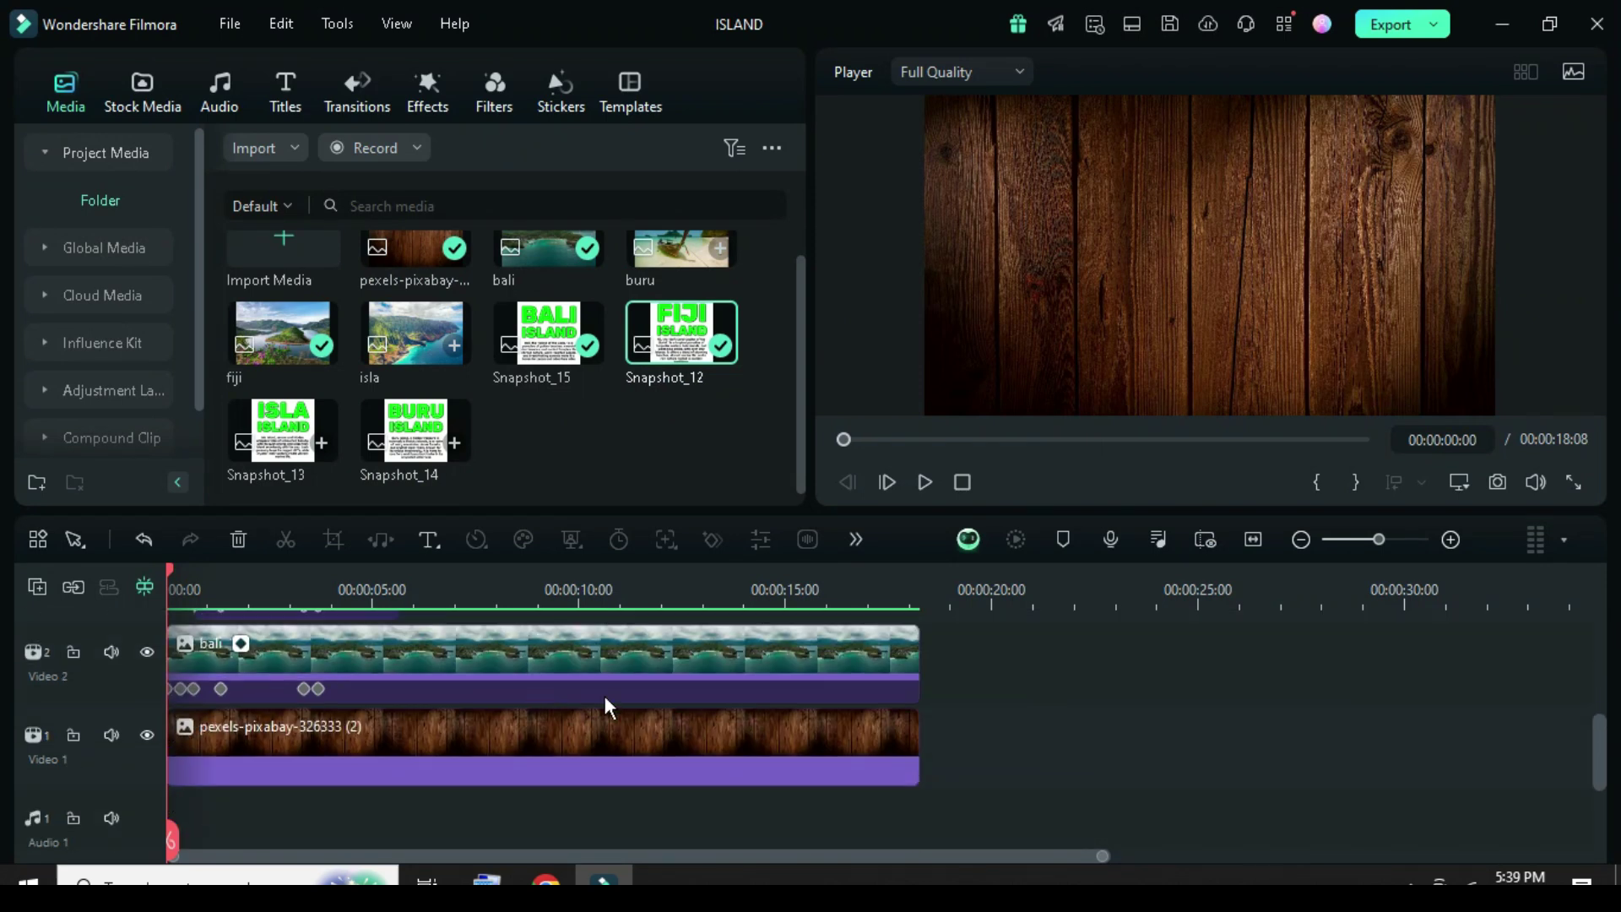
{"action": "scroll", "coordinate": [604, 696], "scroll_direction": "up", "scroll_amount": 3}
{"action": "left_click", "coordinate": [924, 482]}
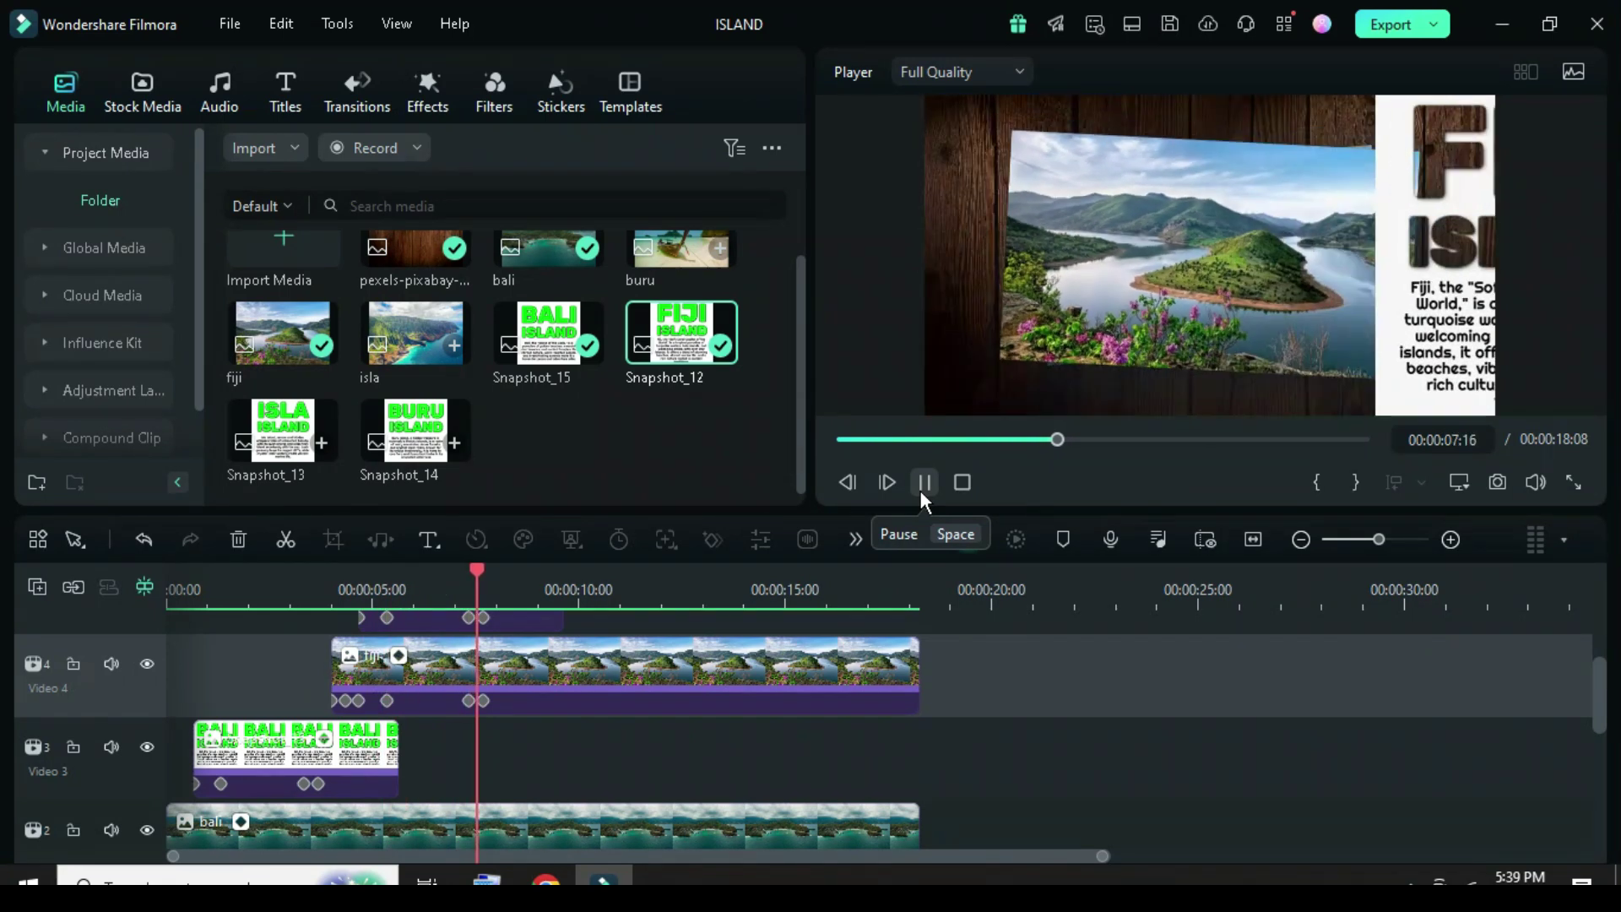
{"action": "left_click", "coordinate": [922, 488]}
- Copy the four picture and title clips
{"action": "scroll", "coordinate": [638, 650], "scroll_direction": "down", "scroll_amount": 3}
{"action": "left_click_drag", "start_coordinate": [968, 741], "coordinate": [301, 625]}
{"action": "right_click", "coordinate": [469, 726]}
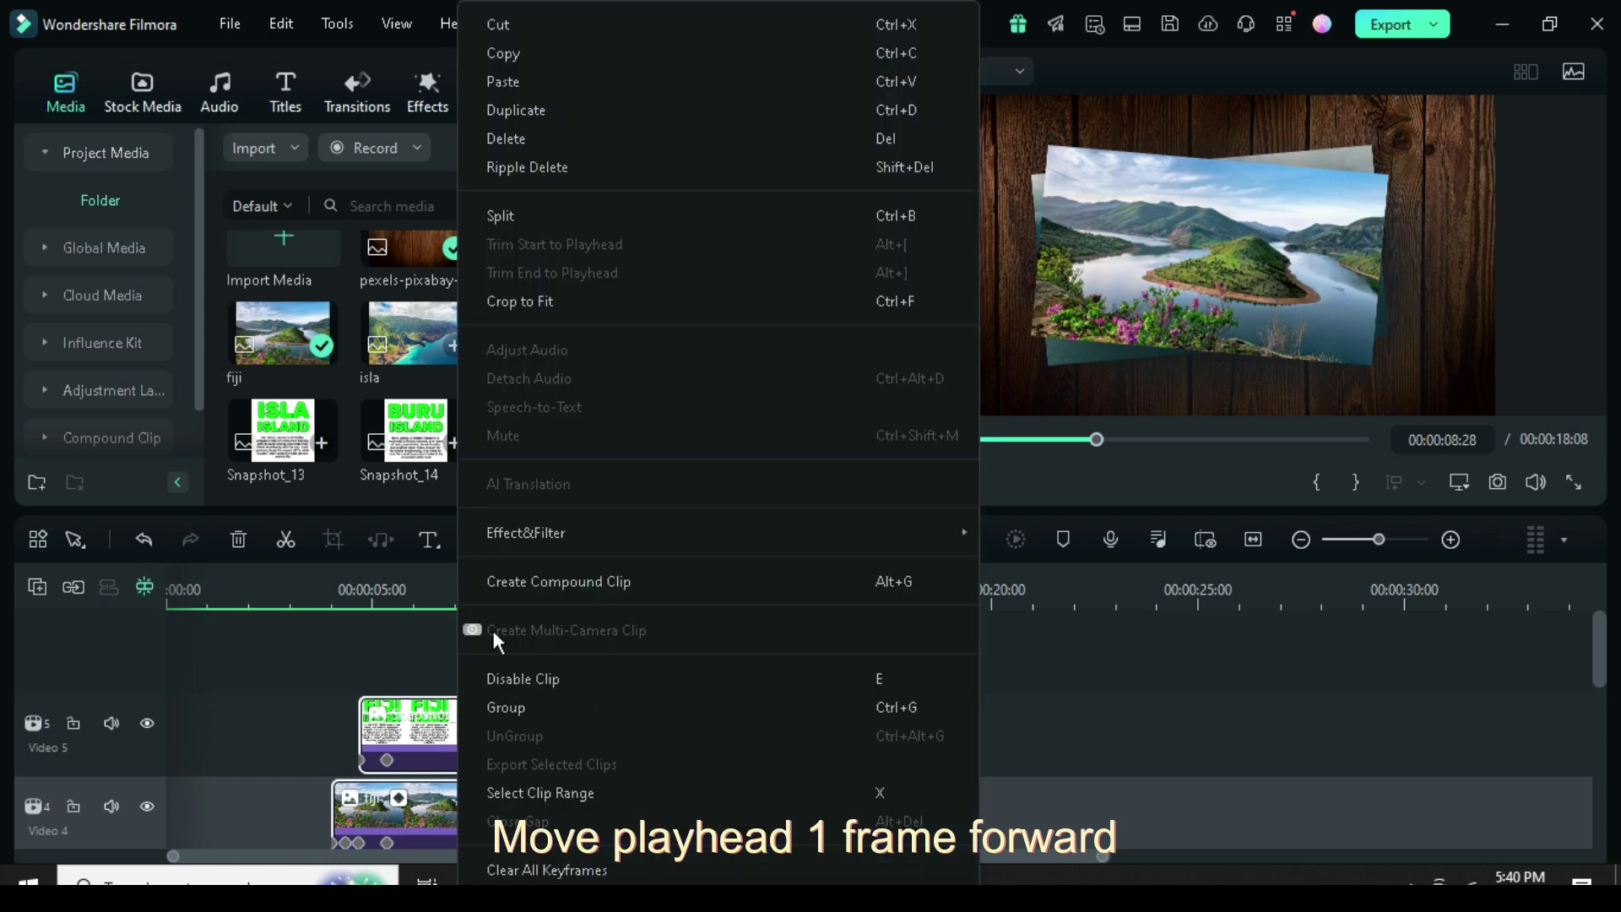
{"action": "left_click", "coordinate": [520, 44]}
- Paste the copied clips at 08:00 onto a newly added video track
{"action": "mouse_move", "coordinate": [542, 580]}
{"action": "left_mouse_down"}
{"action": "mouse_move", "coordinate": [476, 581]}
{"action": "mouse_move", "coordinate": [532, 577]}
{"action": "left_mouse_up"}
{"action": "scroll", "coordinate": [477, 581], "scroll_direction": "up", "scroll_amount": 4}
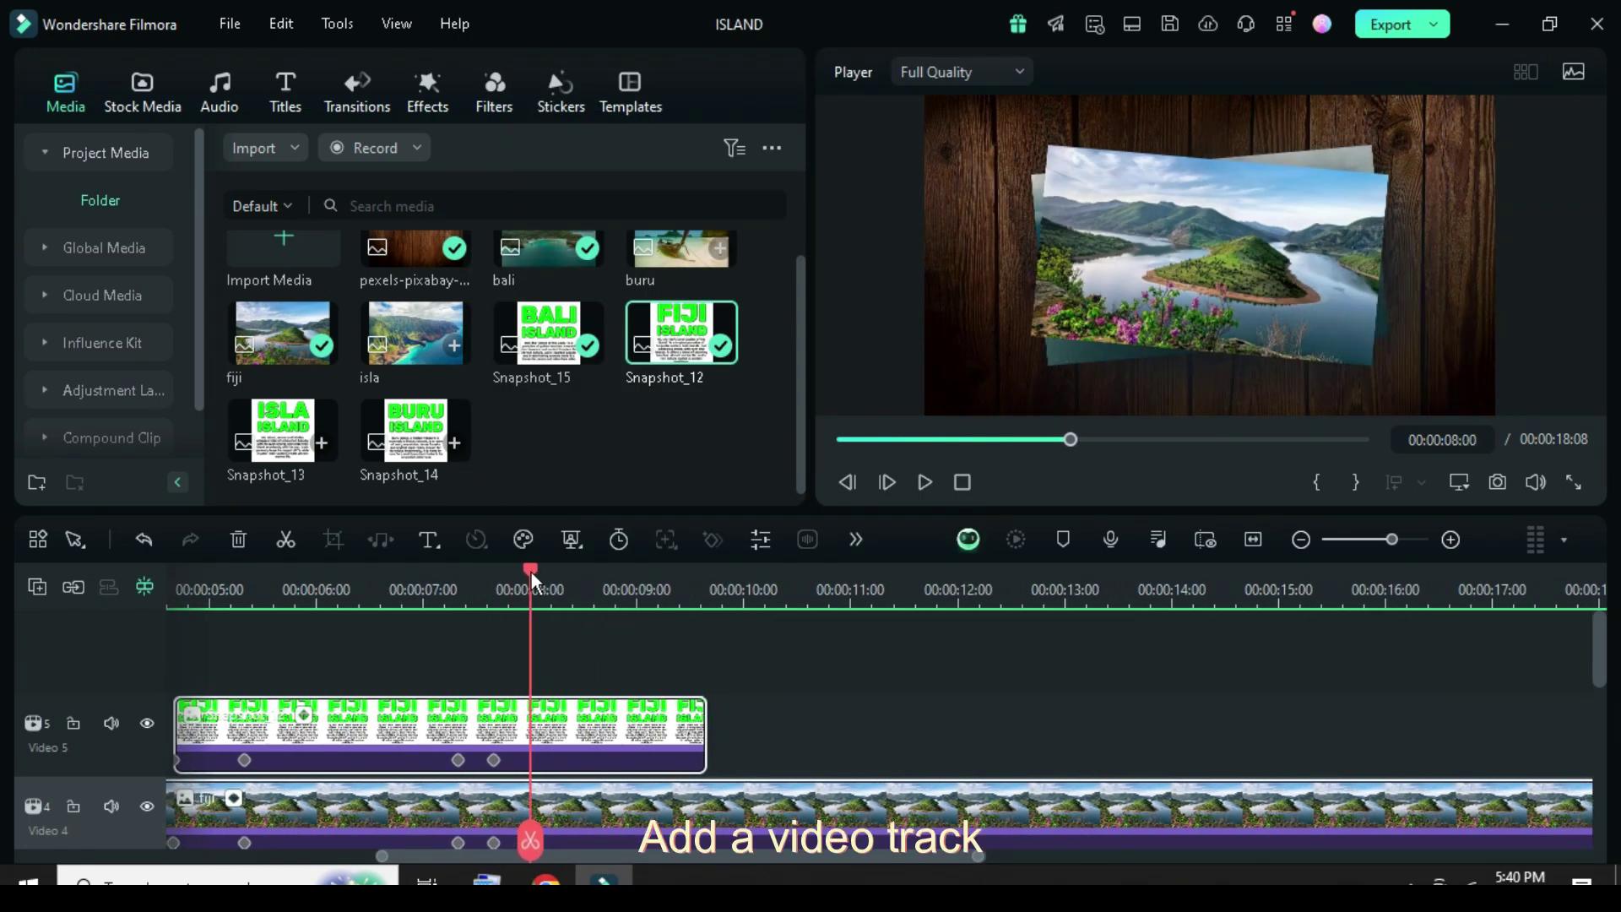
{"action": "left_click", "coordinate": [527, 565]}
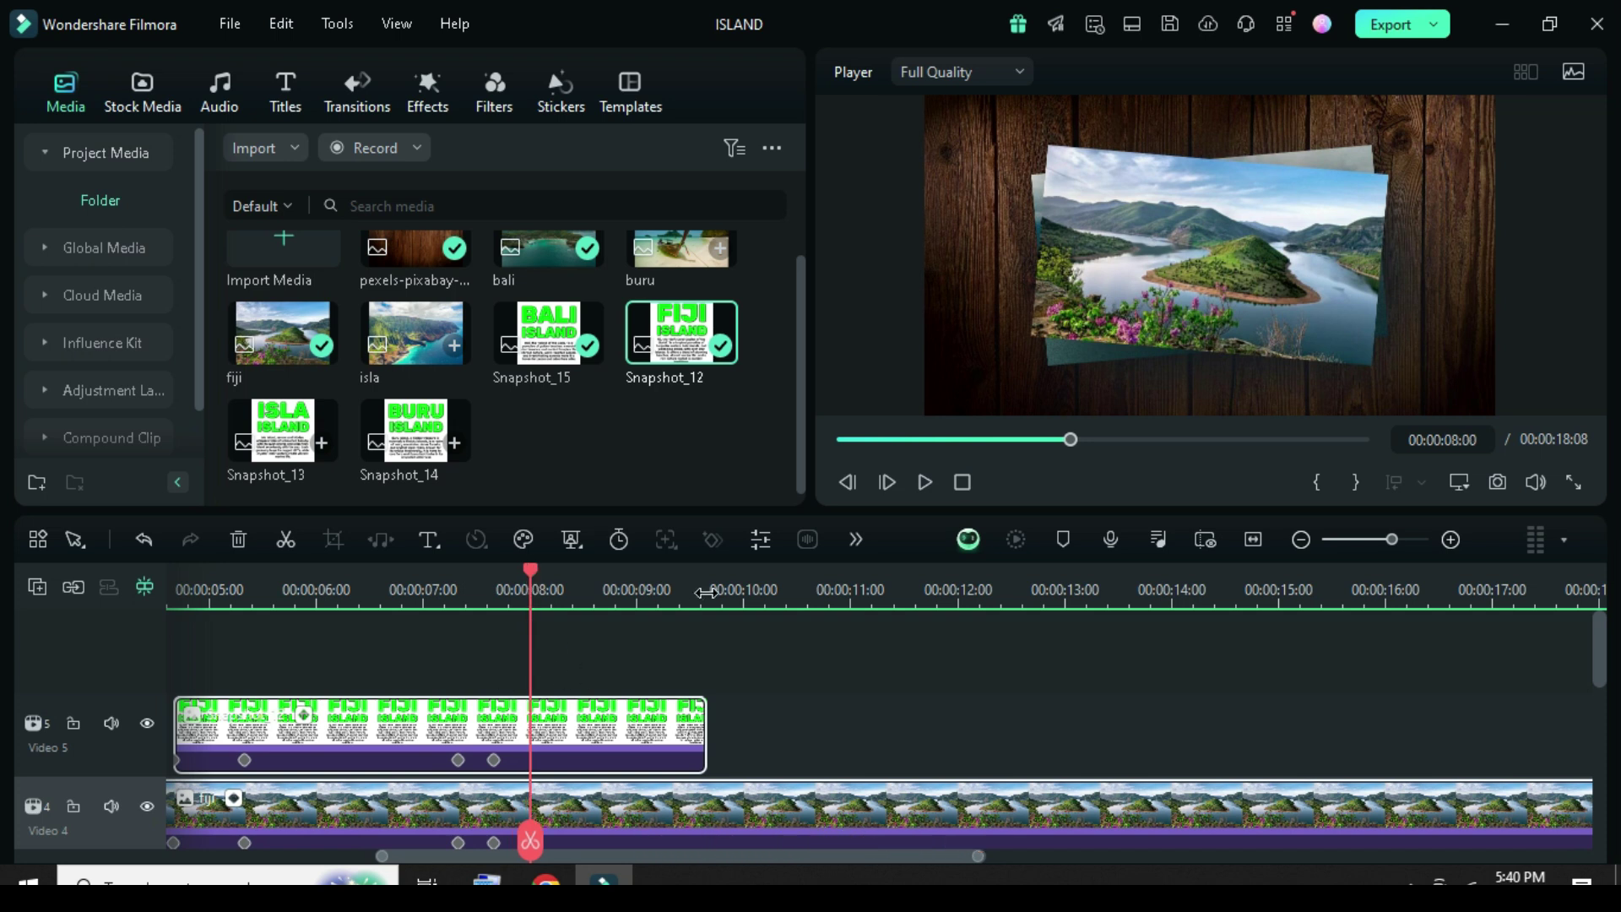
{"action": "scroll", "coordinate": [537, 604], "scroll_direction": "down", "scroll_amount": 3}
{"action": "scroll", "coordinate": [32, 657], "scroll_direction": "down", "scroll_amount": 1}
{"action": "left_click", "coordinate": [37, 586]}
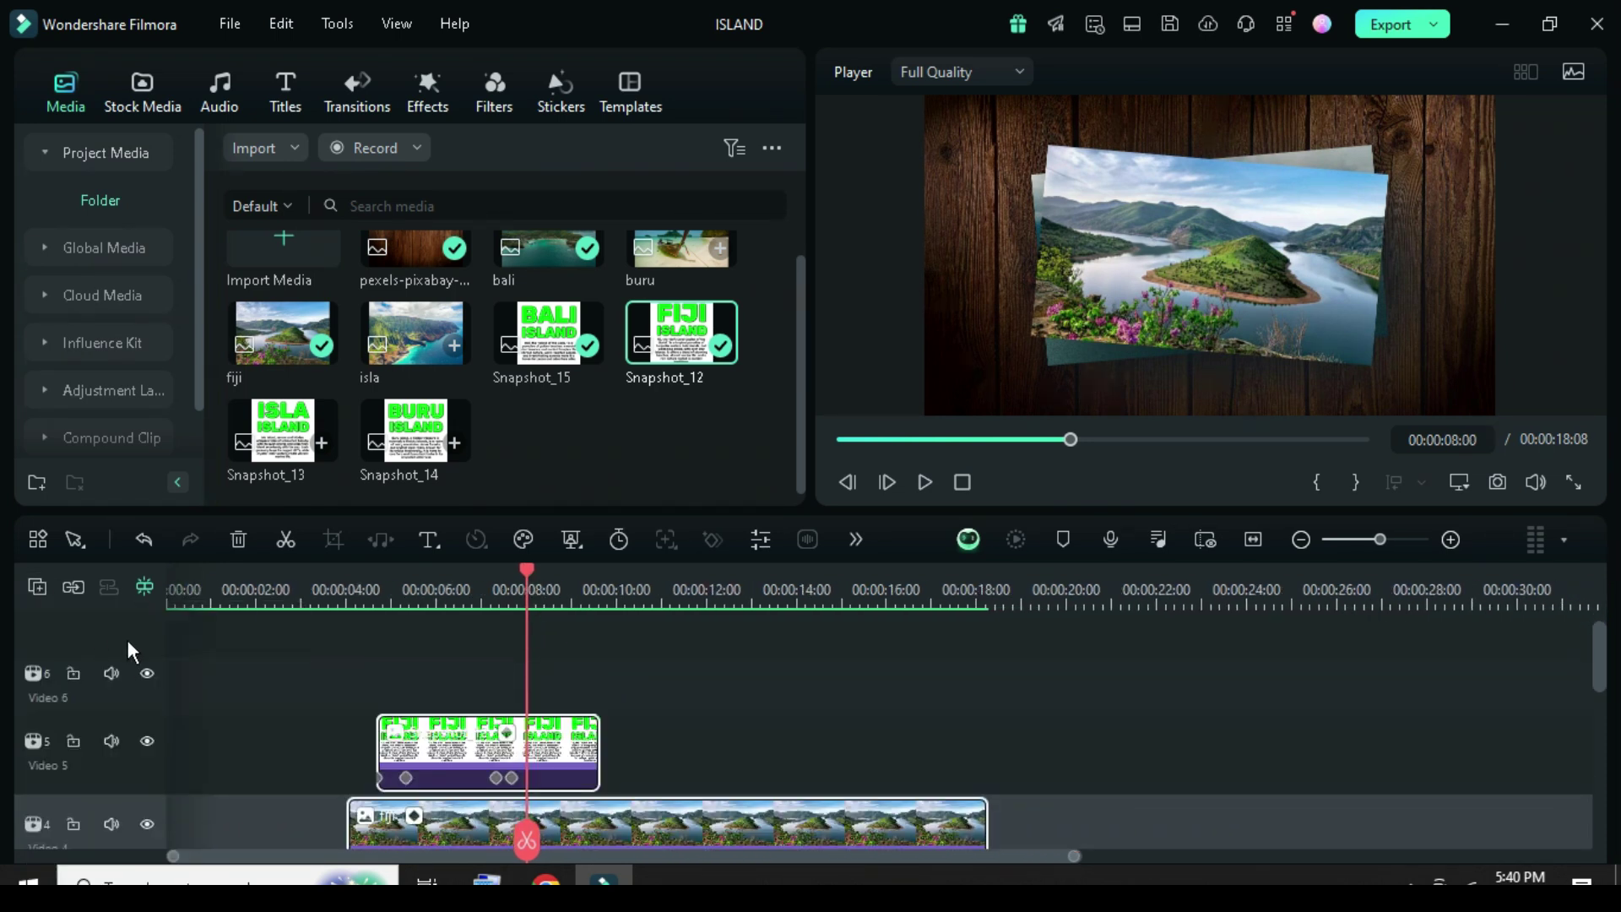
{"action": "right_click", "coordinate": [559, 682]}
{"action": "left_click", "coordinate": [618, 81]}
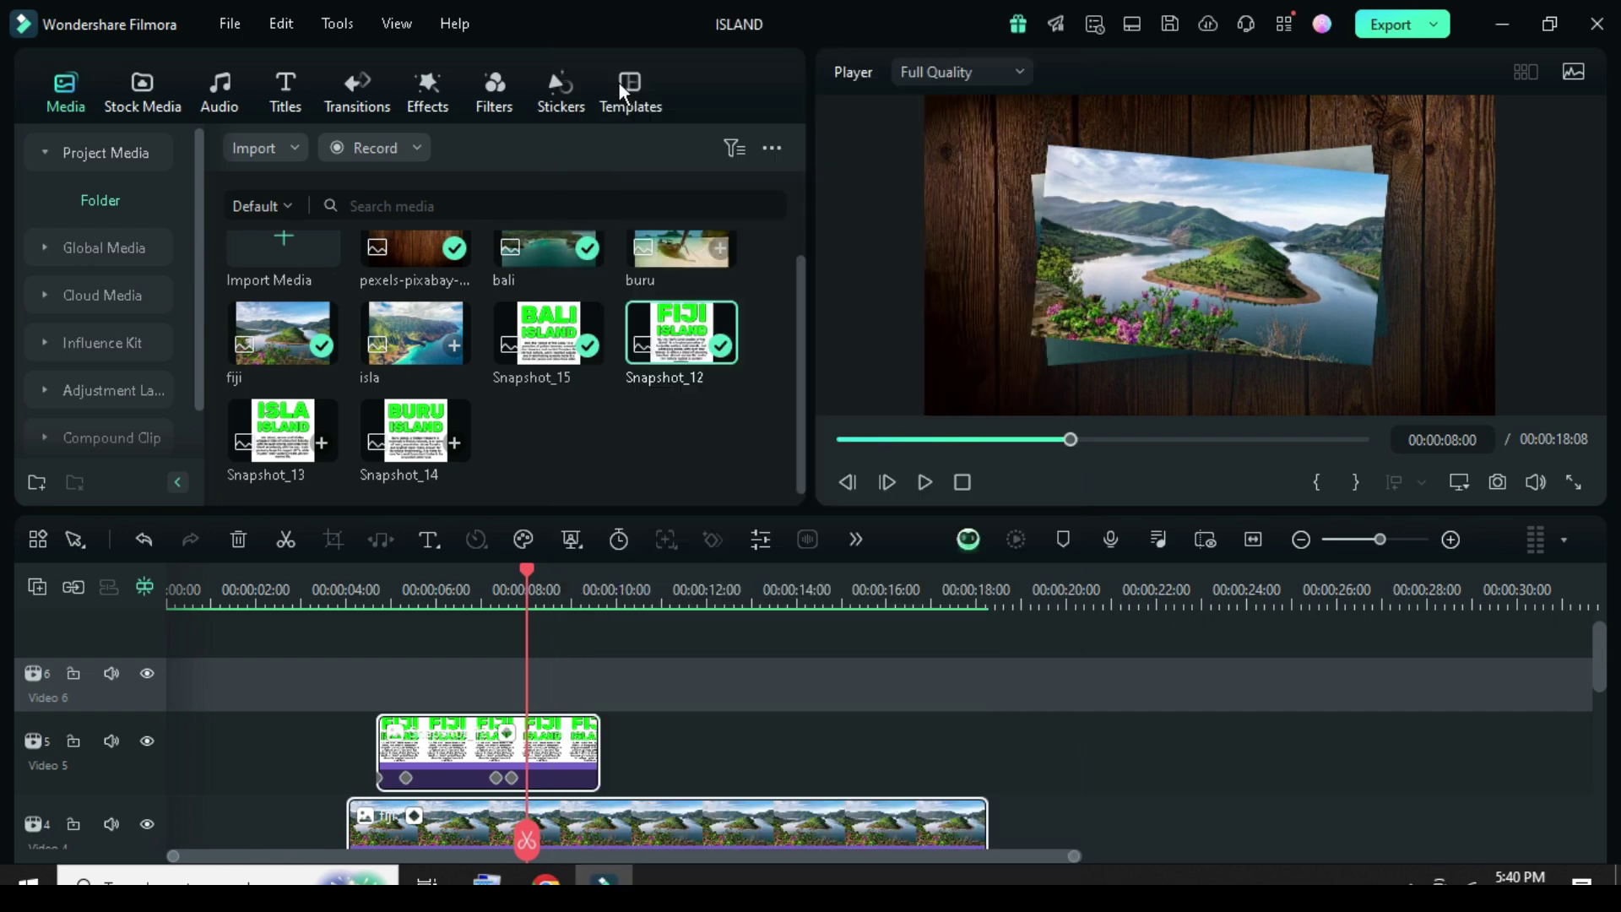
{"action": "scroll", "coordinate": [802, 742], "scroll_direction": "down", "scroll_amount": 3}
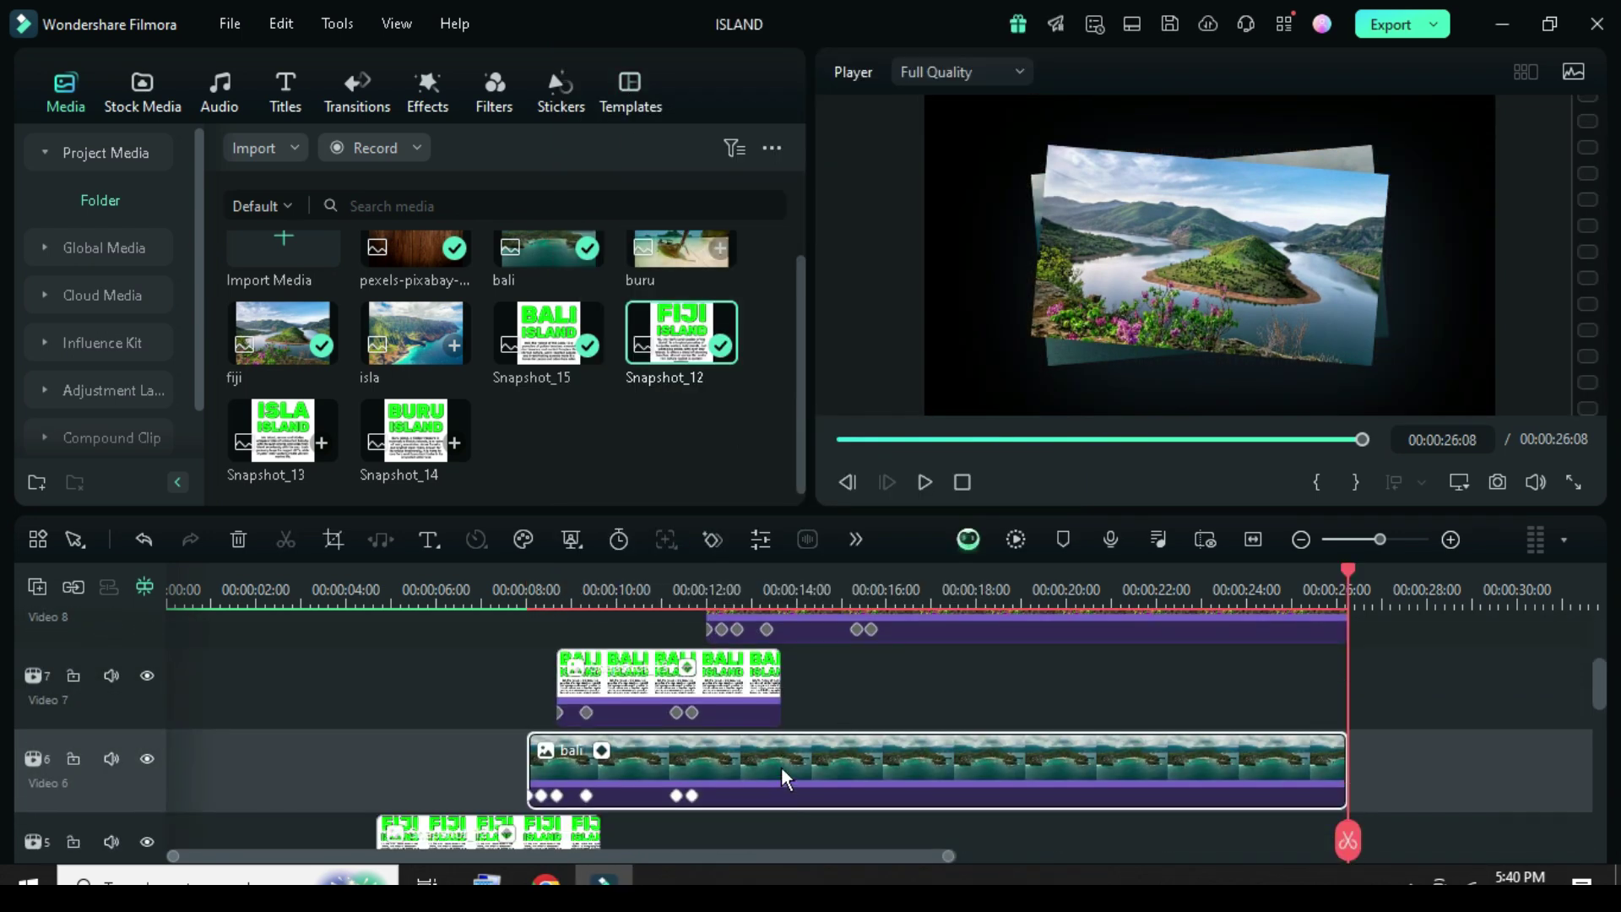
- Replace the copied bali photo and title with the isla photo and Snapshot_13 ISLA ISLAND card
{"action": "scroll", "coordinate": [404, 414], "scroll_direction": "up", "scroll_amount": 1}
{"action": "left_click_drag", "start_coordinate": [409, 398], "coordinate": [631, 768]}
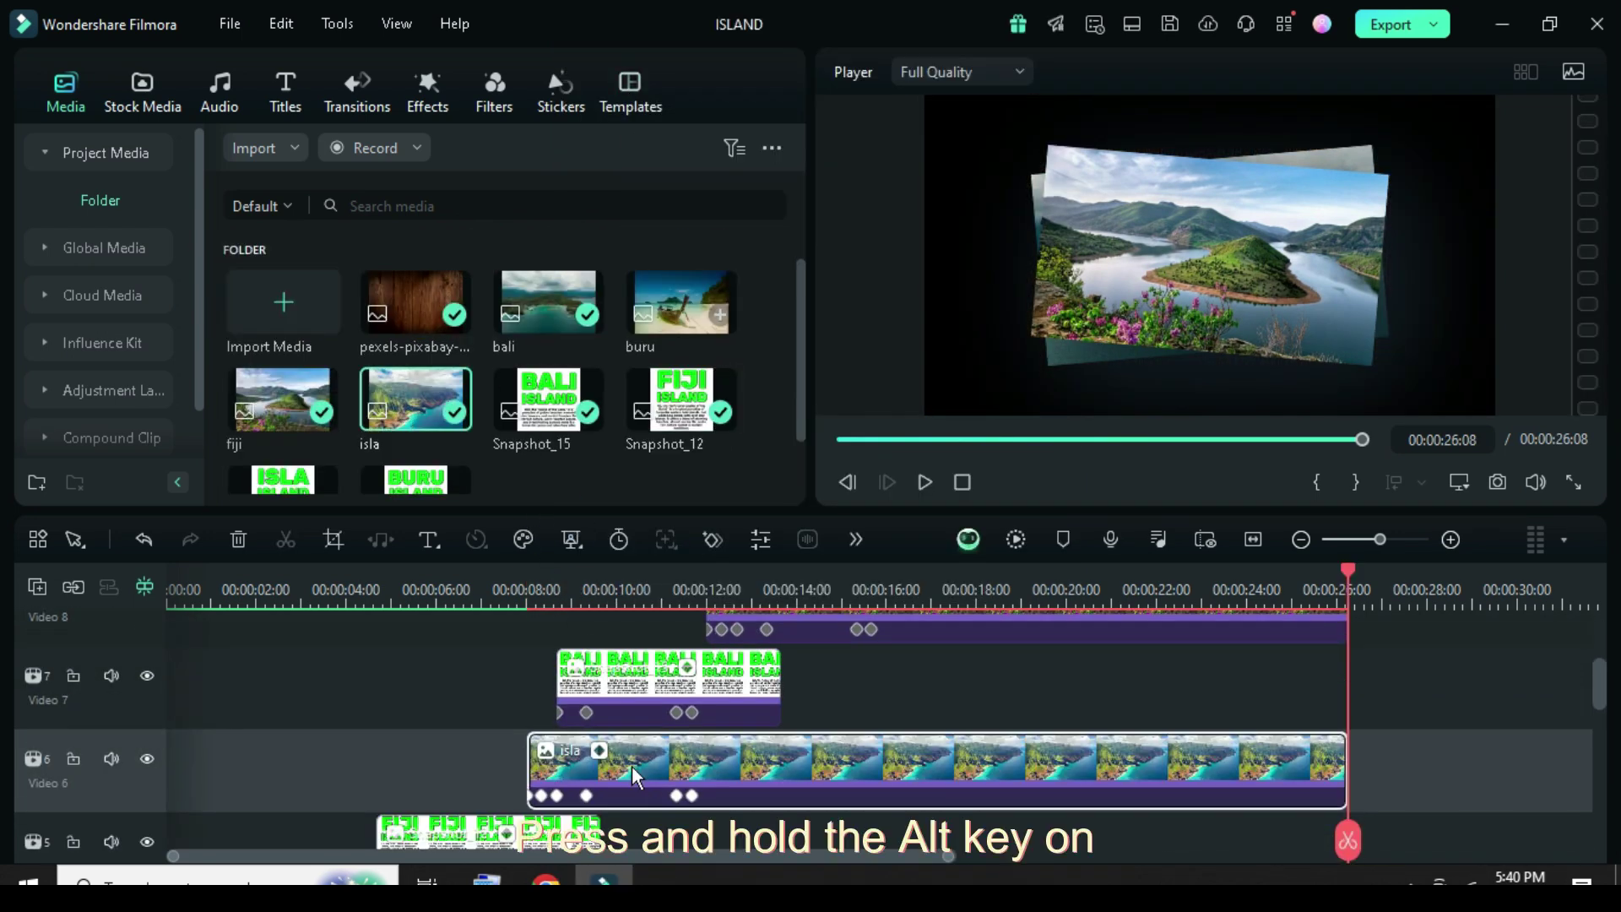
{"action": "scroll", "coordinate": [551, 429], "scroll_direction": "down", "scroll_amount": 1}
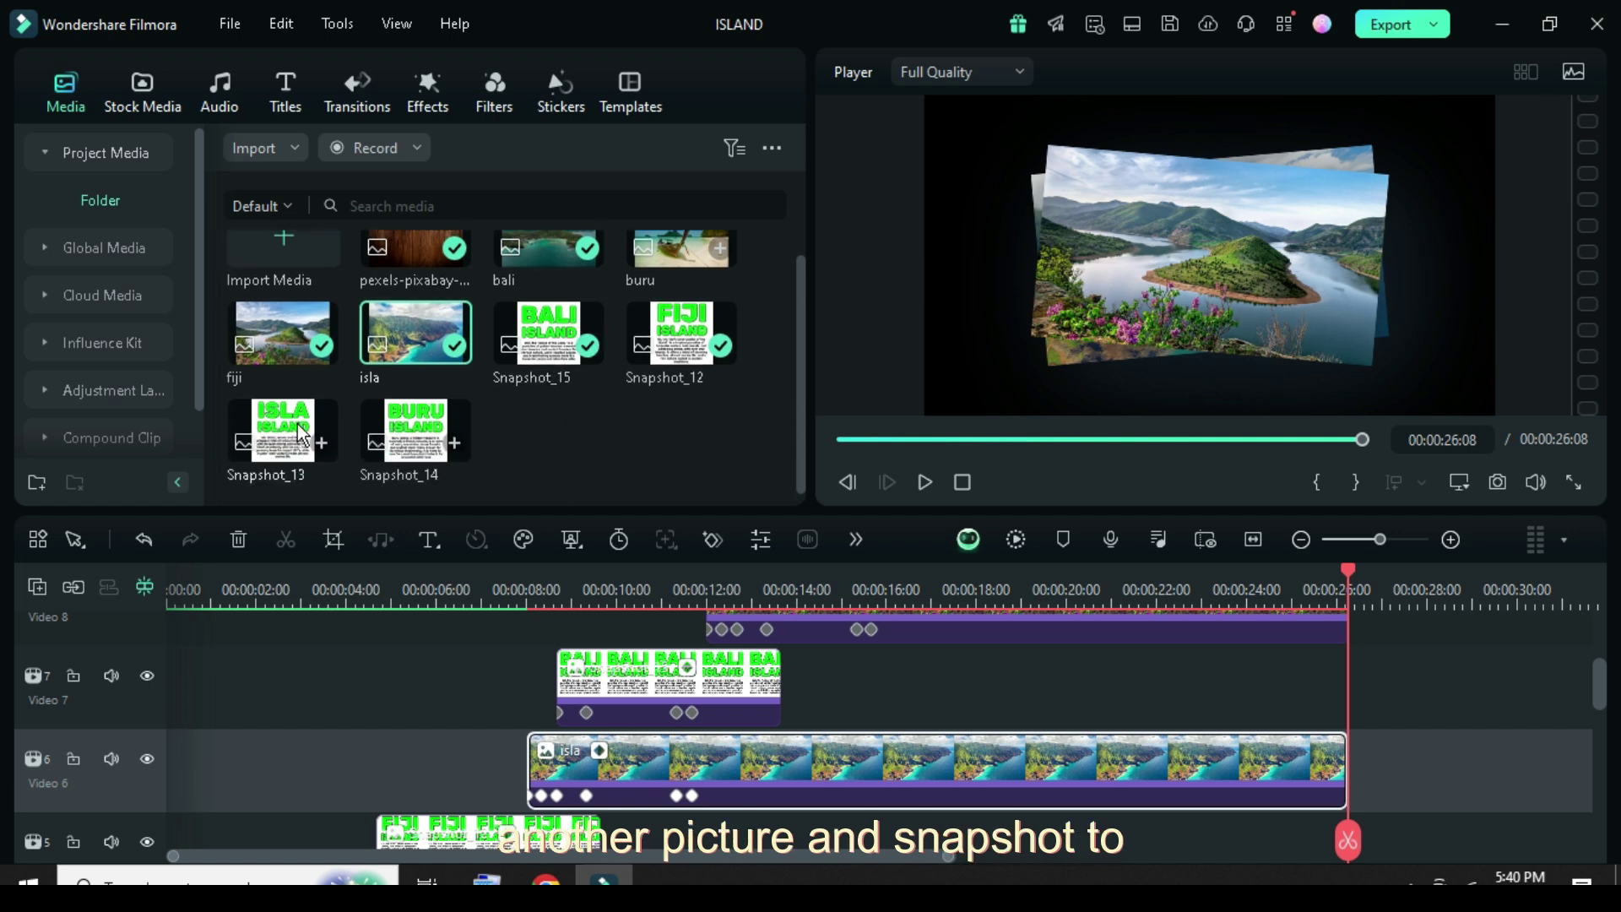
{"action": "left_click_drag", "start_coordinate": [337, 443], "coordinate": [667, 676]}
{"action": "scroll", "coordinate": [818, 716], "scroll_direction": "up", "scroll_amount": 1}
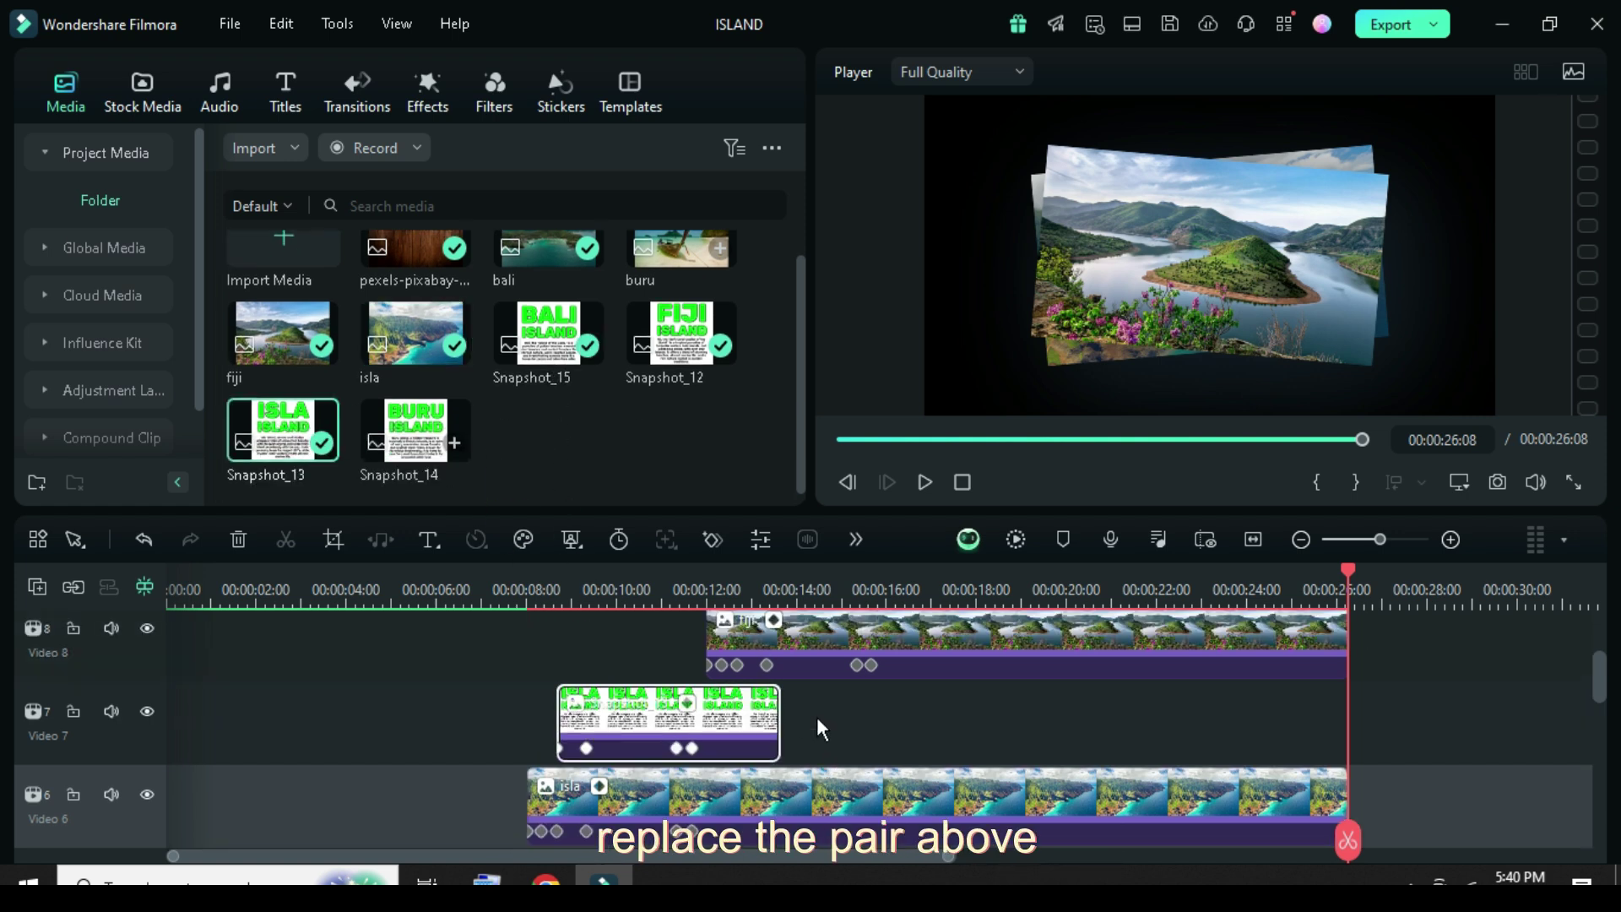
- Replace the copied fiji photo and title with the buru photo and Snapshot_14 BURU ISLAND card
{"action": "left_click", "coordinate": [895, 720]}
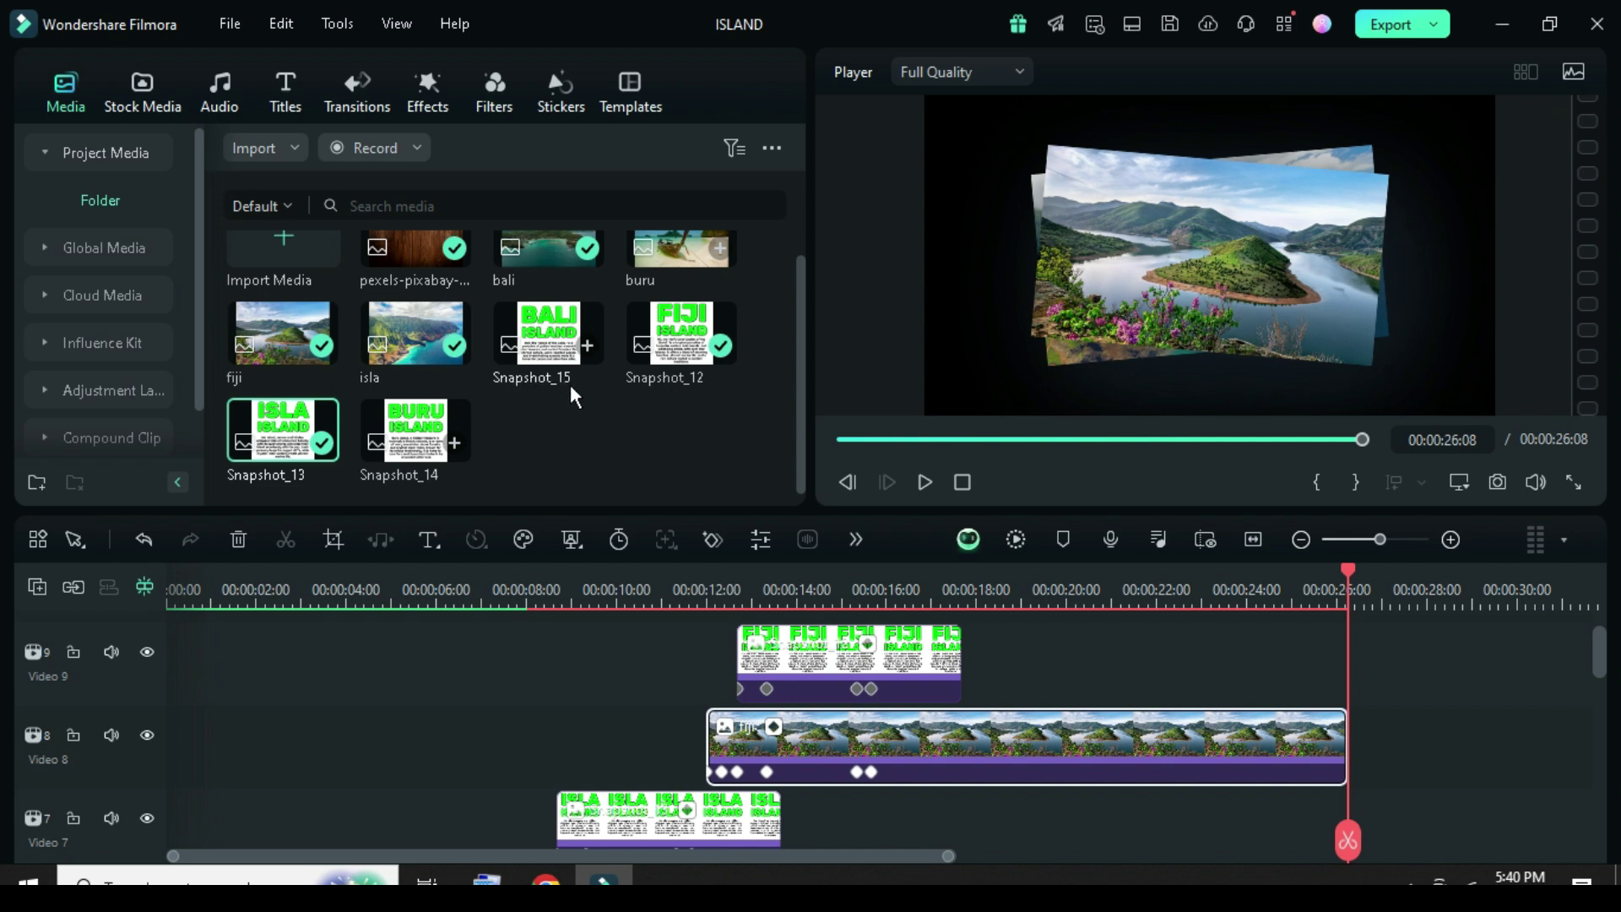
{"action": "scroll", "coordinate": [570, 384], "scroll_direction": "up", "scroll_amount": 1}
{"action": "left_click_drag", "start_coordinate": [830, 499], "coordinate": [838, 738]}
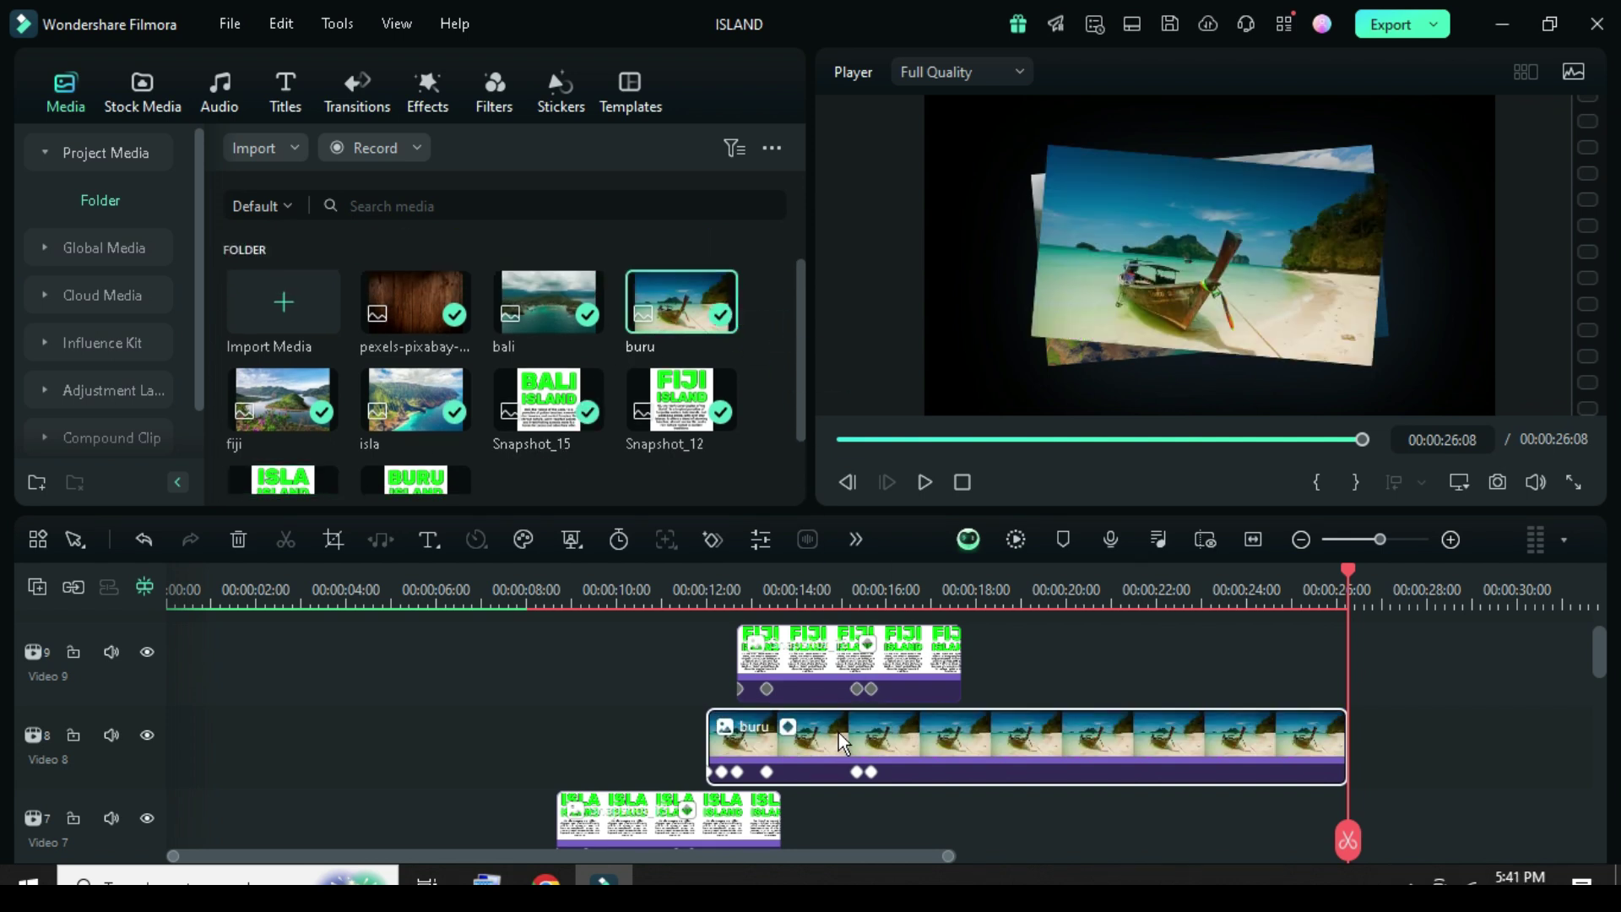
{"action": "scroll", "coordinate": [484, 442], "scroll_direction": "down", "scroll_amount": 1}
{"action": "left_click_drag", "start_coordinate": [406, 428], "coordinate": [798, 671]}
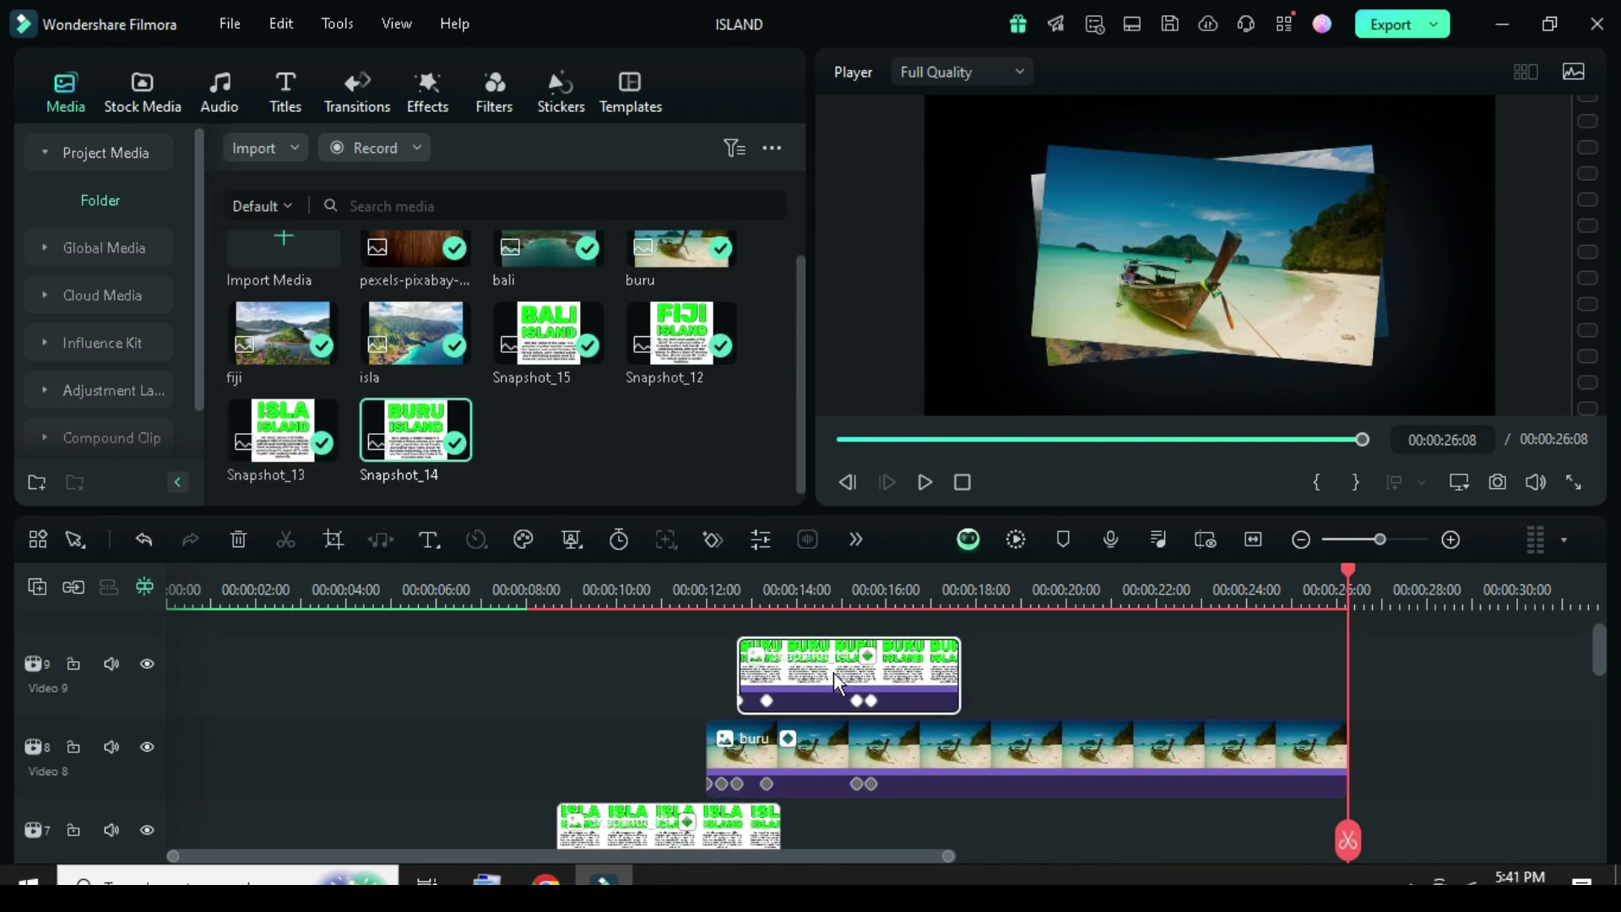
{"action": "scroll", "coordinate": [596, 750], "scroll_direction": "down", "scroll_amount": 3}
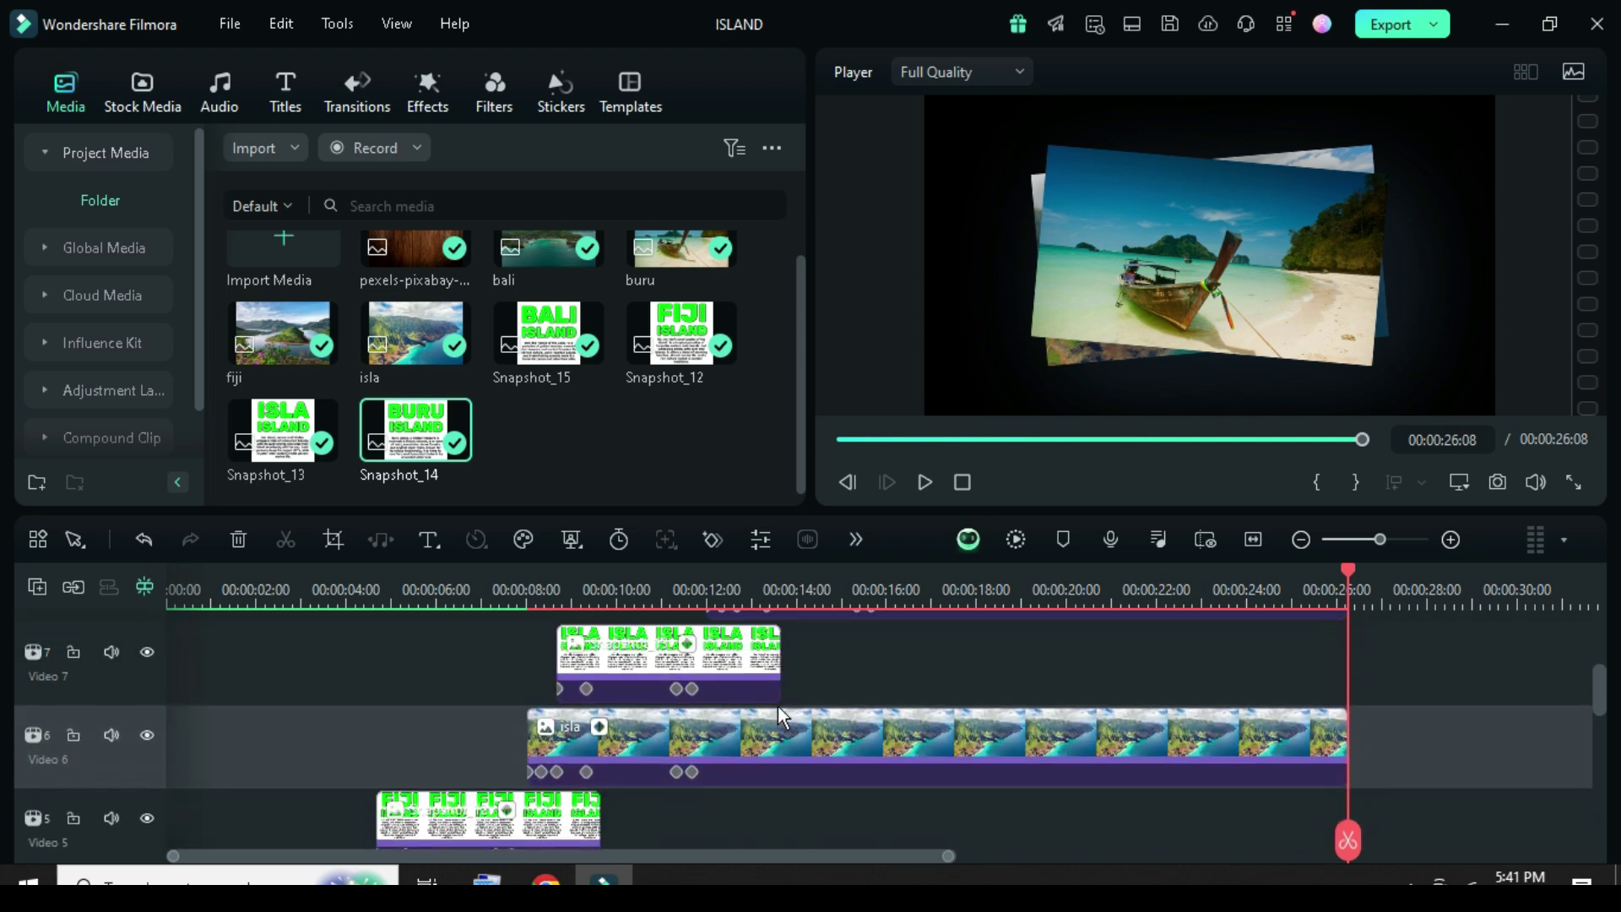
{"action": "scroll", "coordinate": [489, 824], "scroll_direction": "up", "scroll_amount": 3}
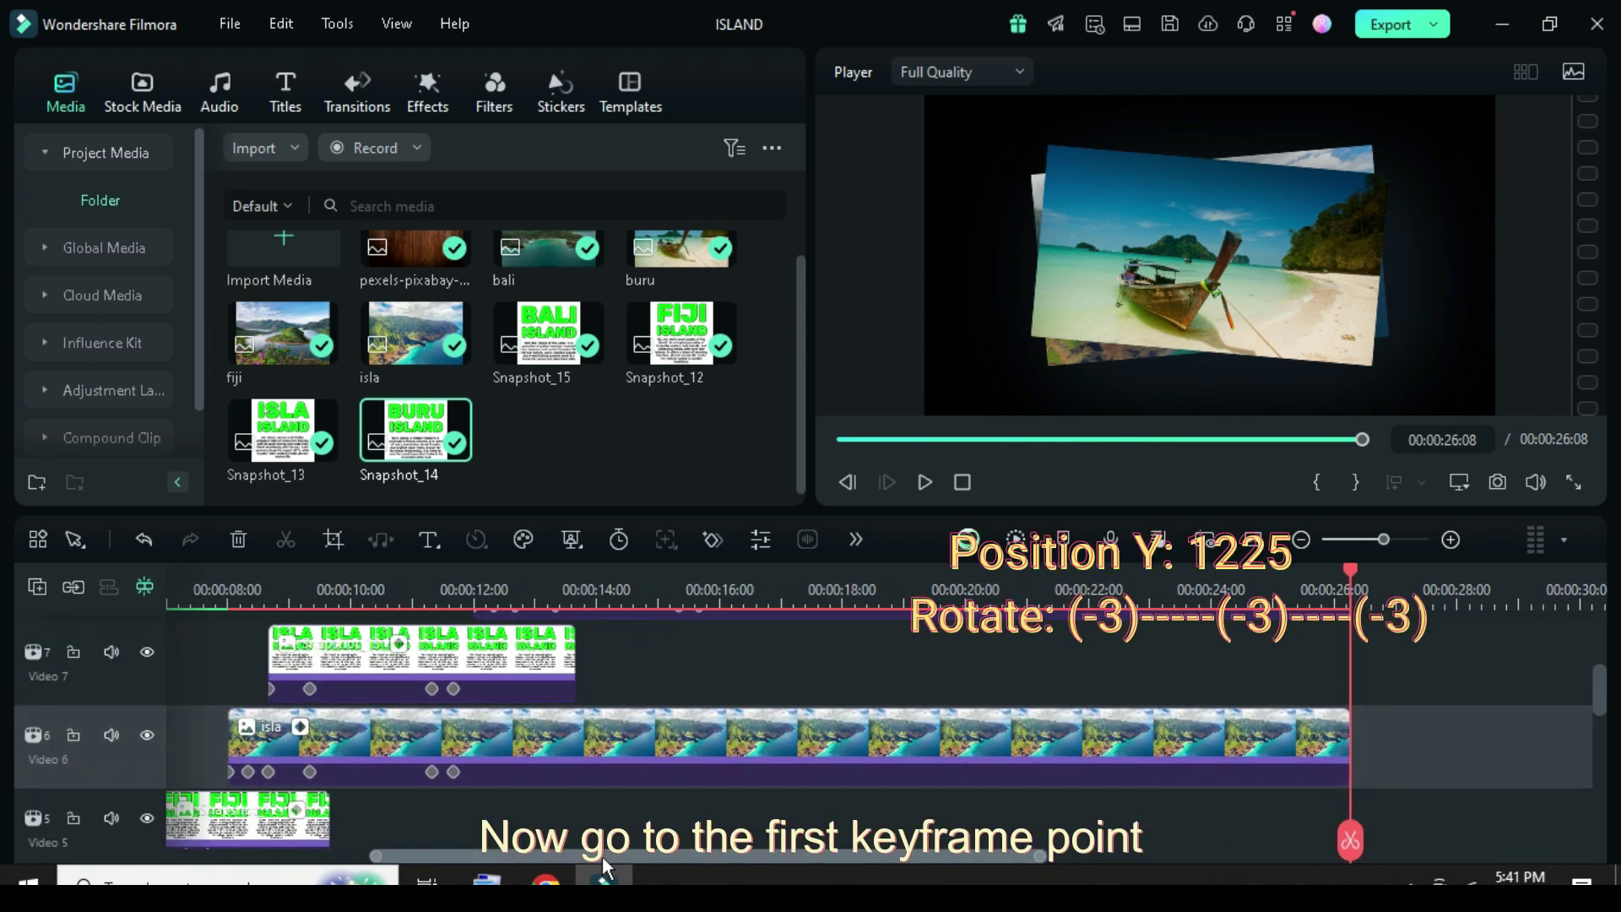
- Change the isla clip's starting Position Y from -1225 to 1225
{"action": "left_click", "coordinate": [576, 772]}
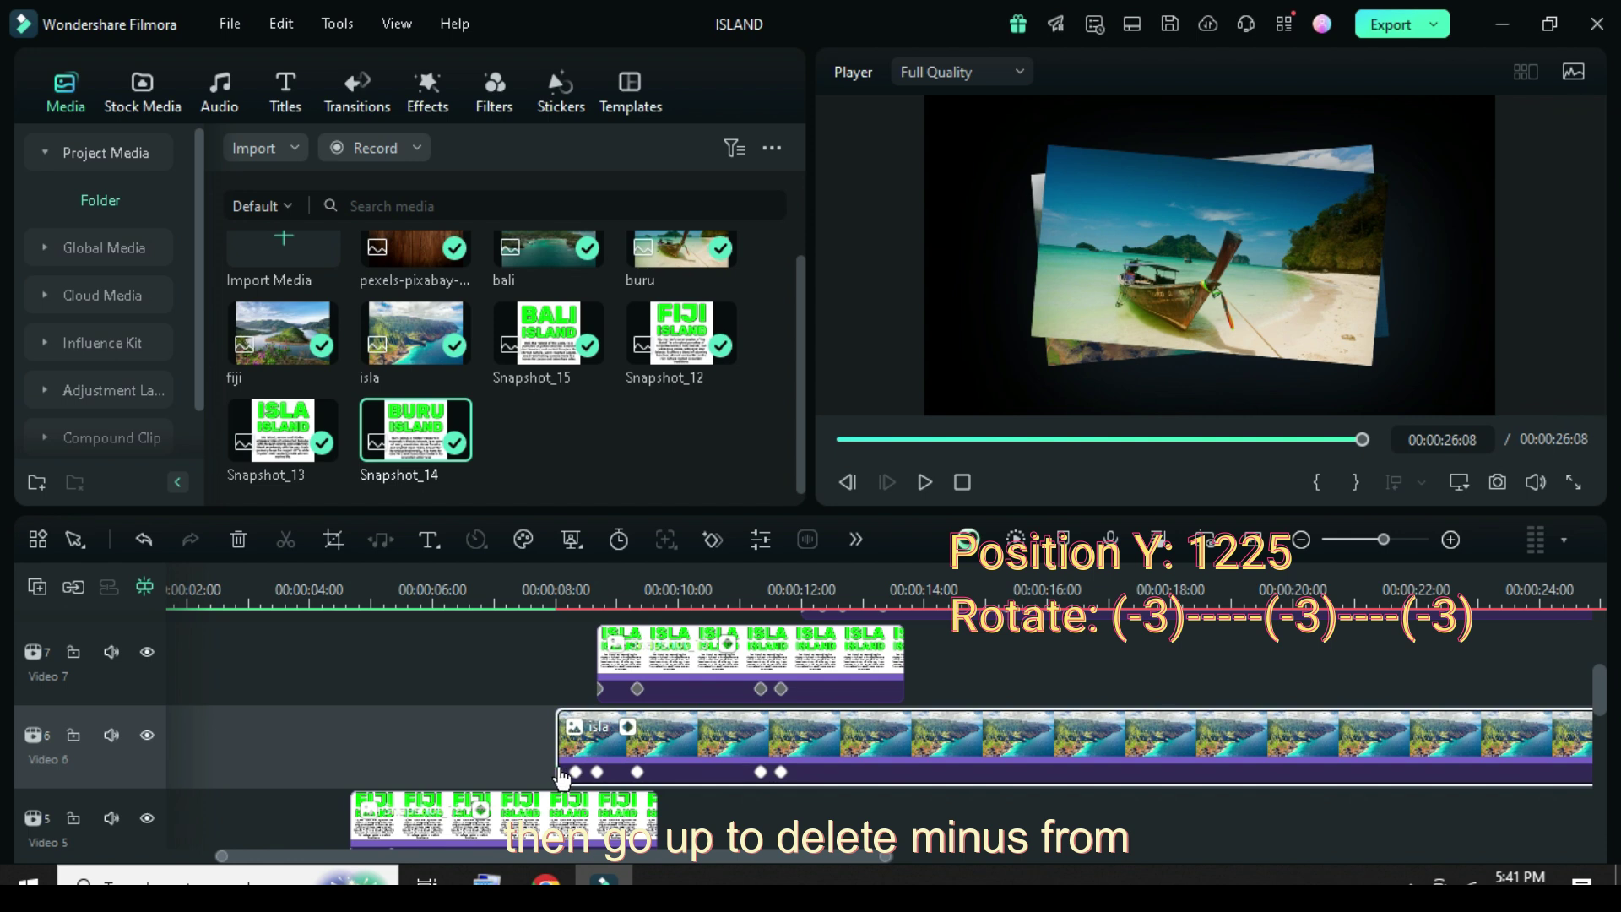
{"action": "double_click", "coordinate": [581, 754]}
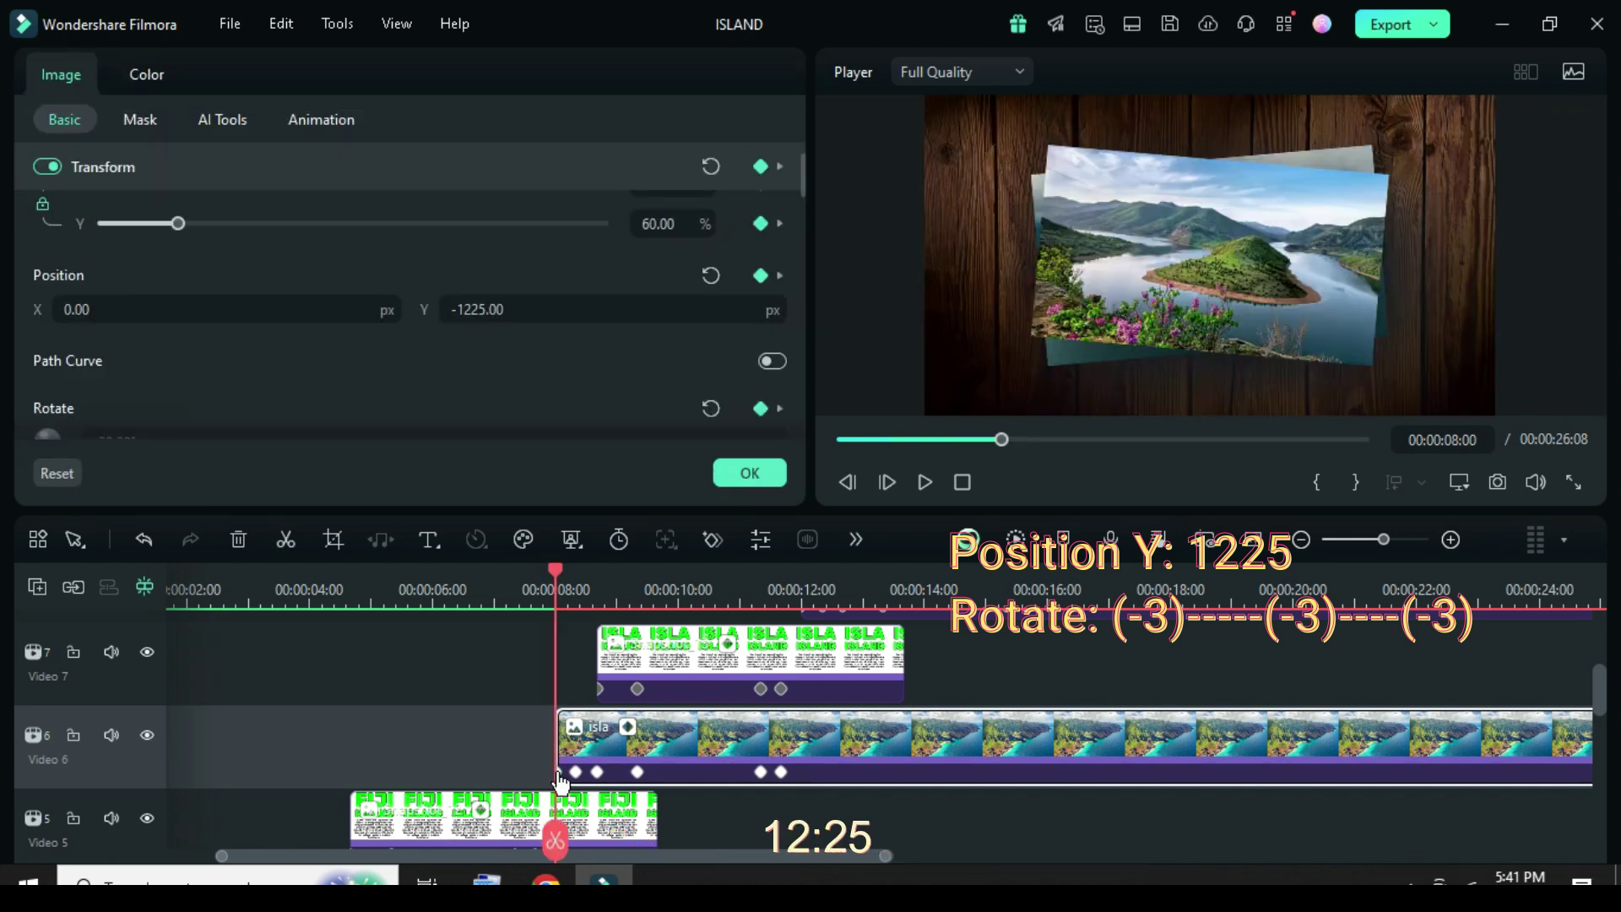
{"action": "scroll", "coordinate": [449, 341], "scroll_direction": "up", "scroll_amount": 1}
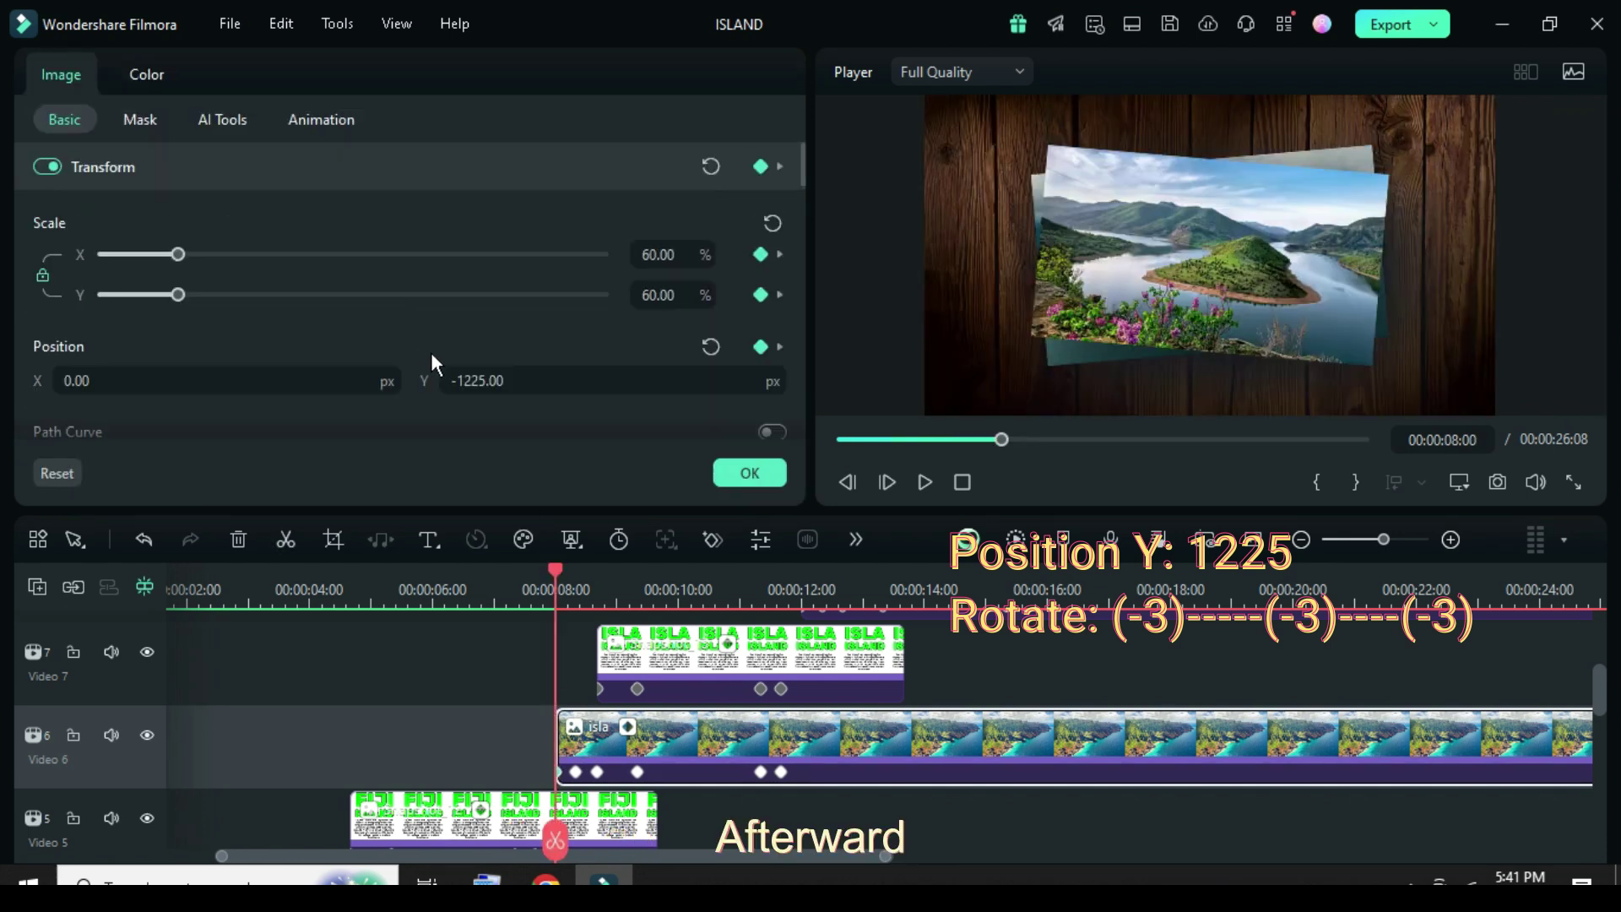
{"action": "left_click", "coordinate": [479, 379]}
{"action": "key", "text": "Home"}
{"action": "key", "text": "Delete"}
{"action": "key", "text": "Return"}
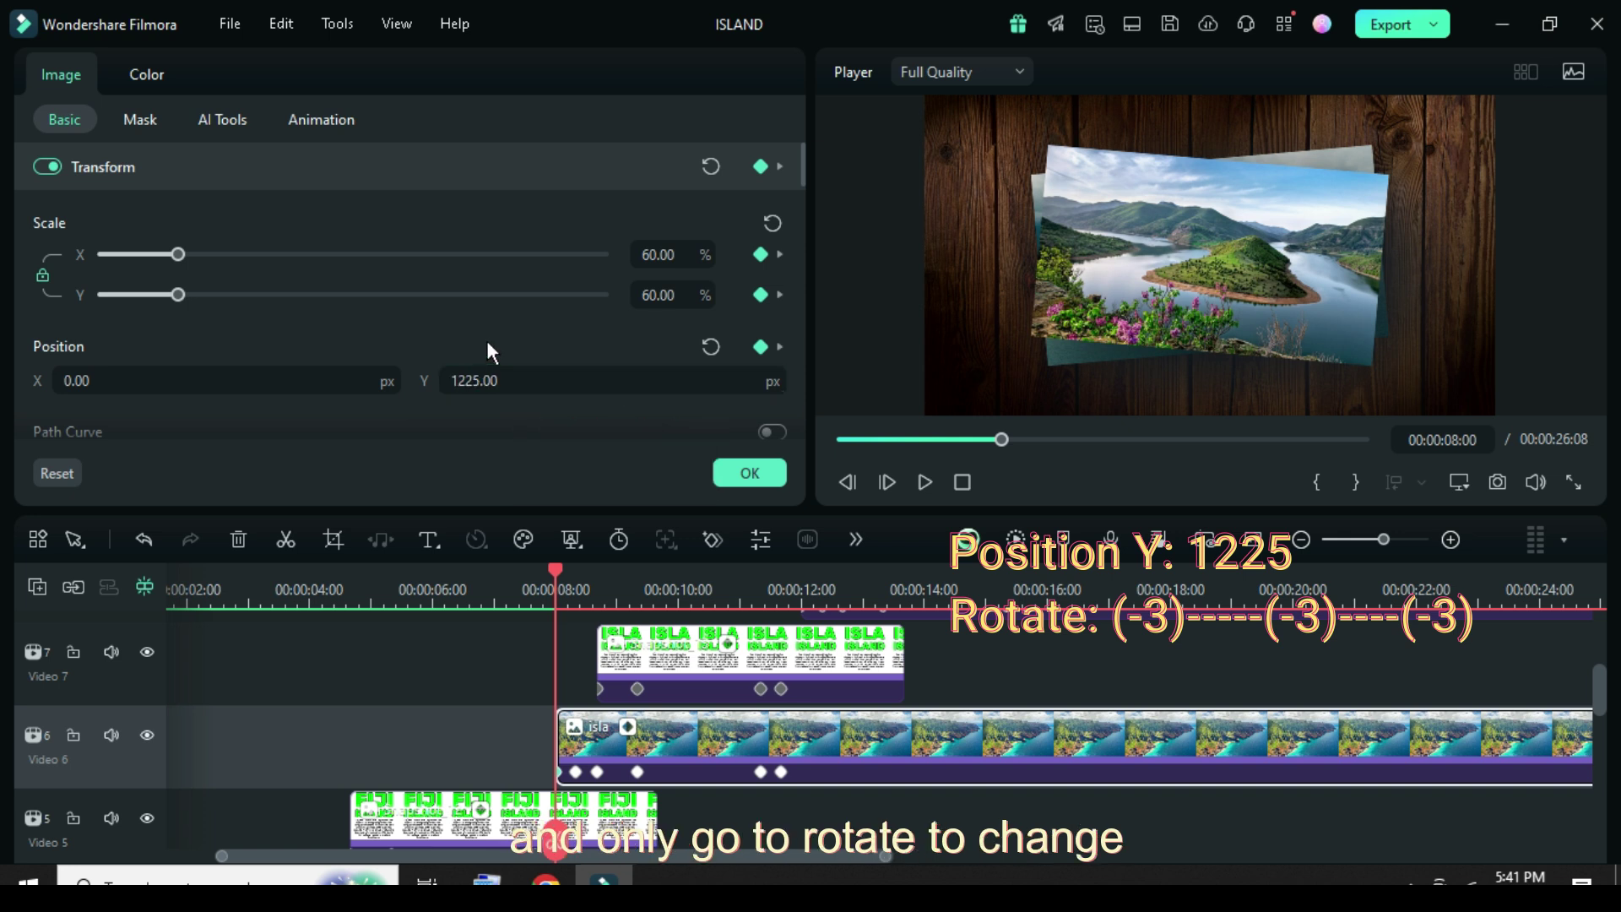
{"action": "scroll", "coordinate": [489, 417], "scroll_direction": "down", "scroll_amount": 1}
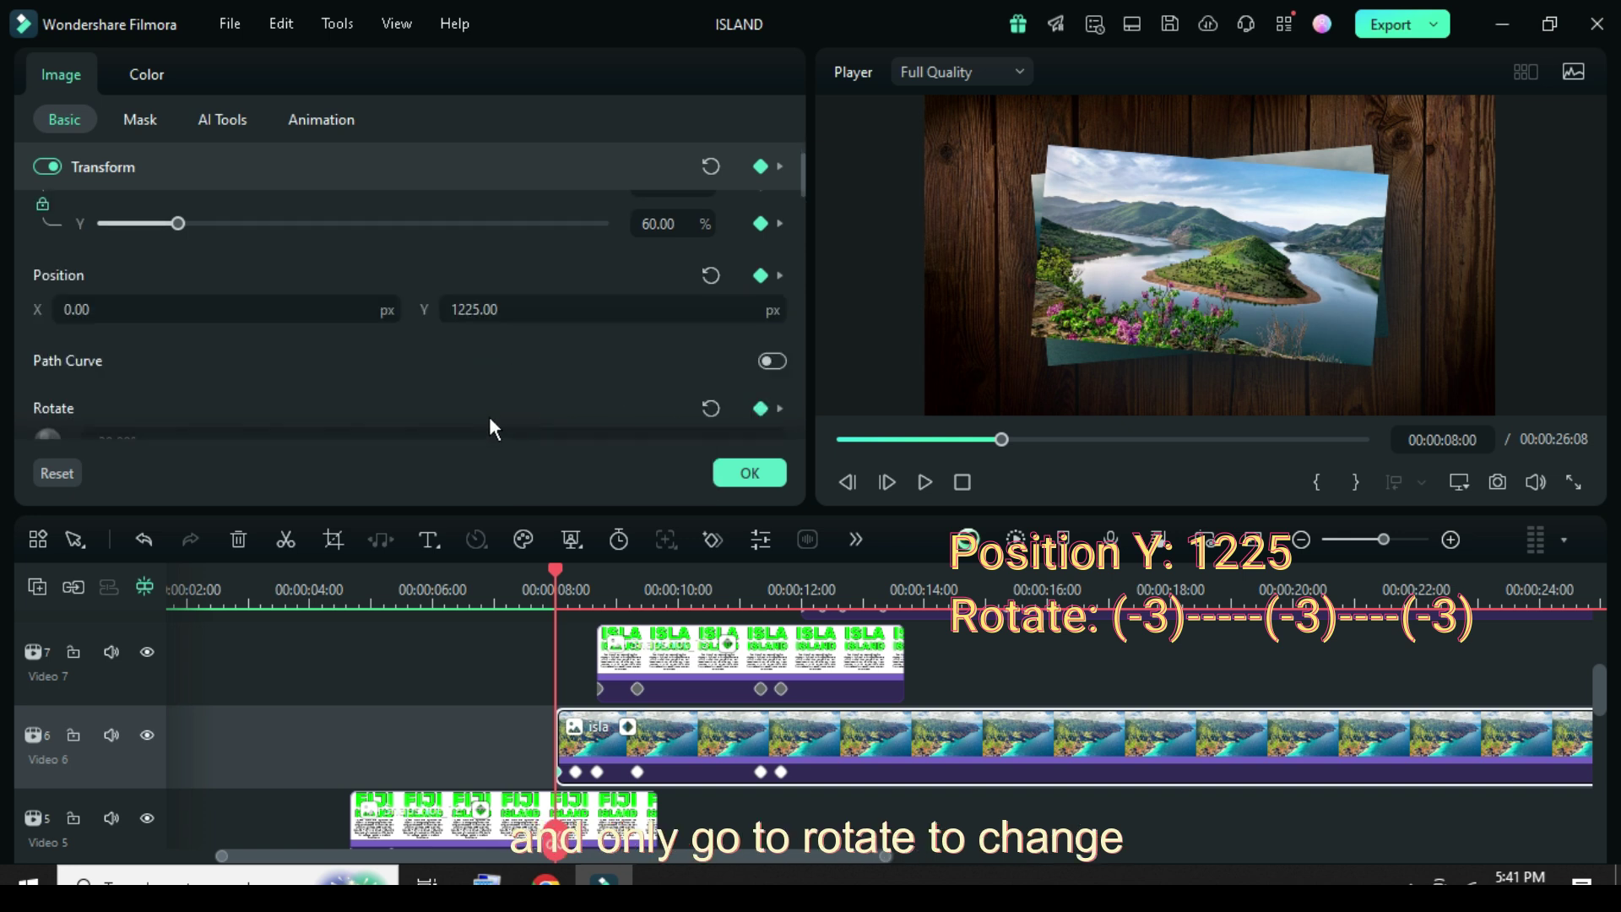
- Set the isla clip's rotation to -3° at its first, middle and last keyframes
{"action": "left_click", "coordinate": [575, 773]}
{"action": "left_click", "coordinate": [398, 370]}
{"action": "key", "text": "Home"}
{"action": "type", "text": "-5"}
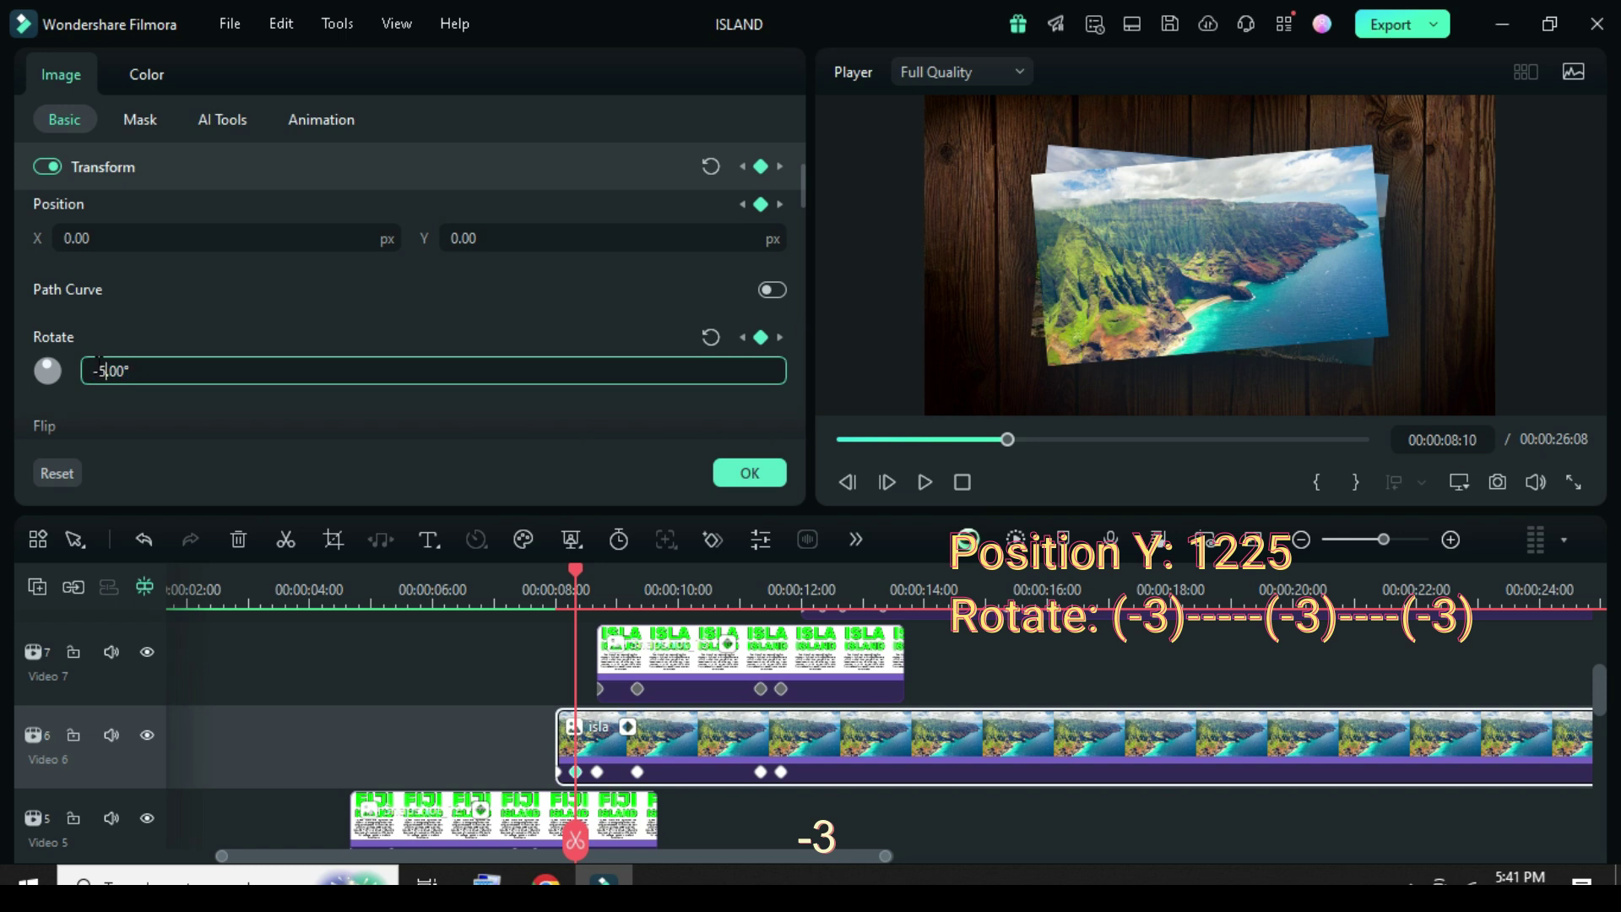
{"action": "key", "text": "Delete"}
{"action": "type", "text": "-3"}
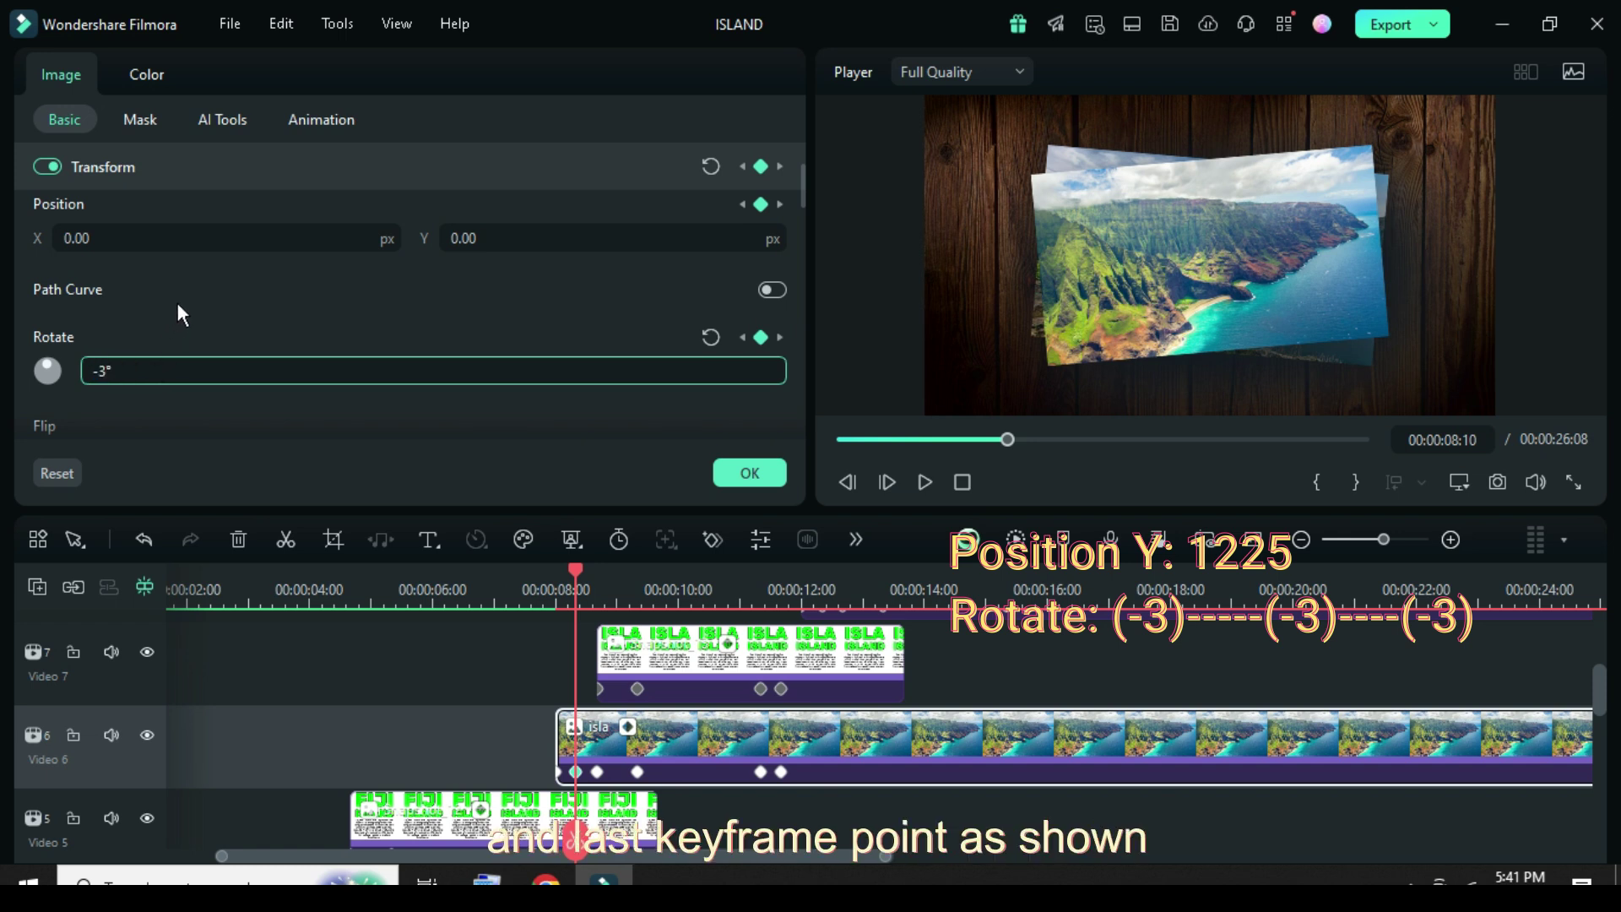
{"action": "left_click", "coordinate": [109, 370]}
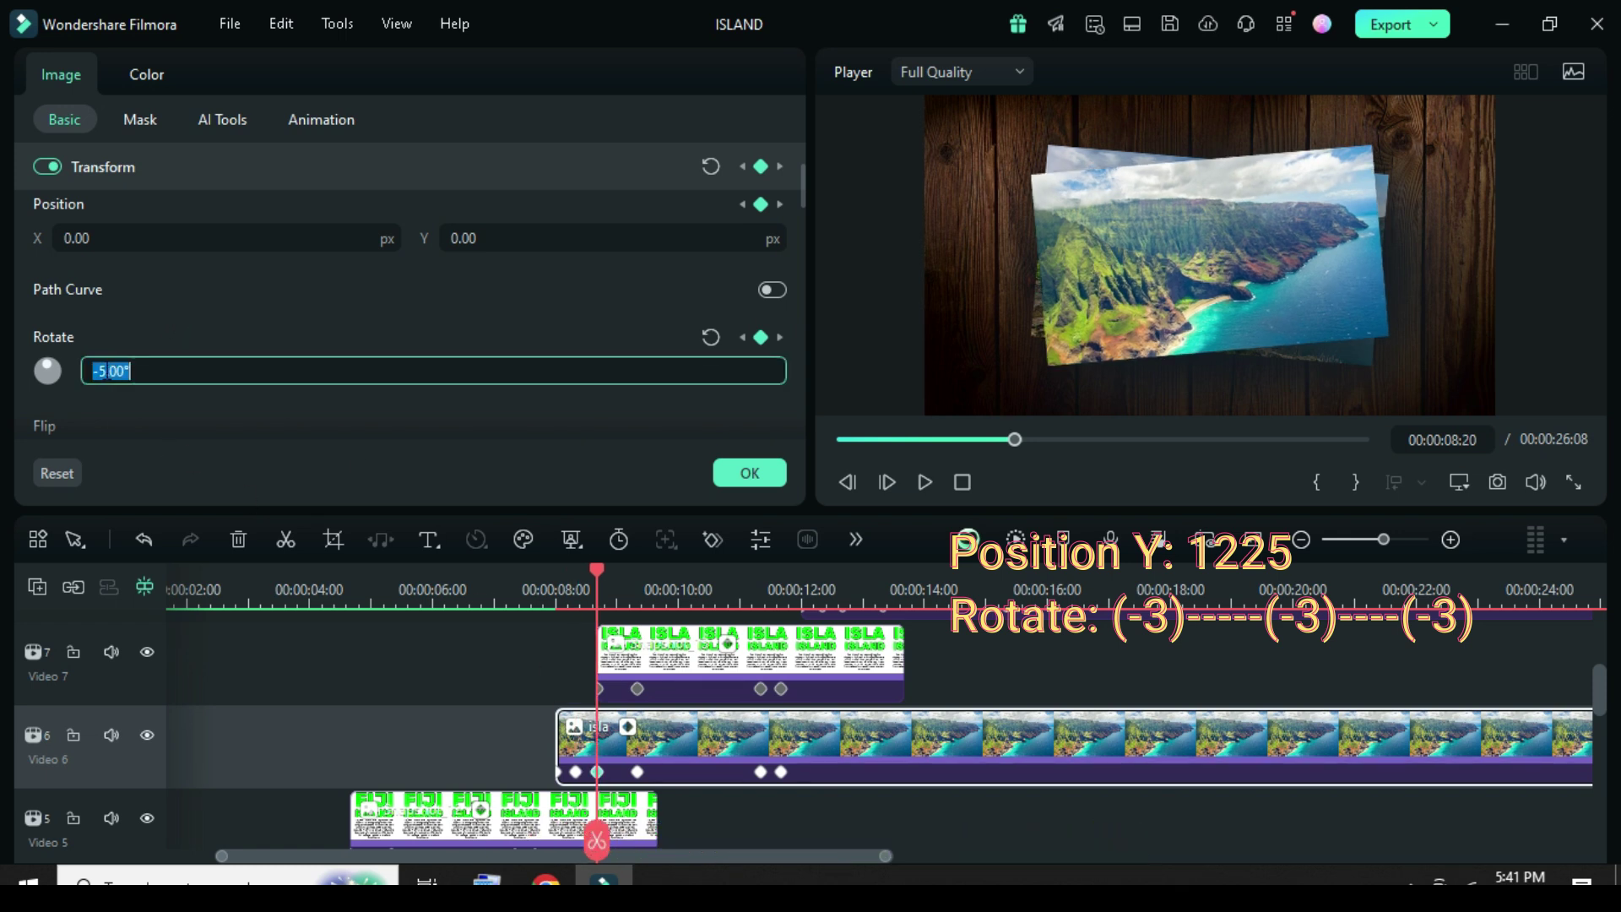
{"action": "key", "text": "Return"}
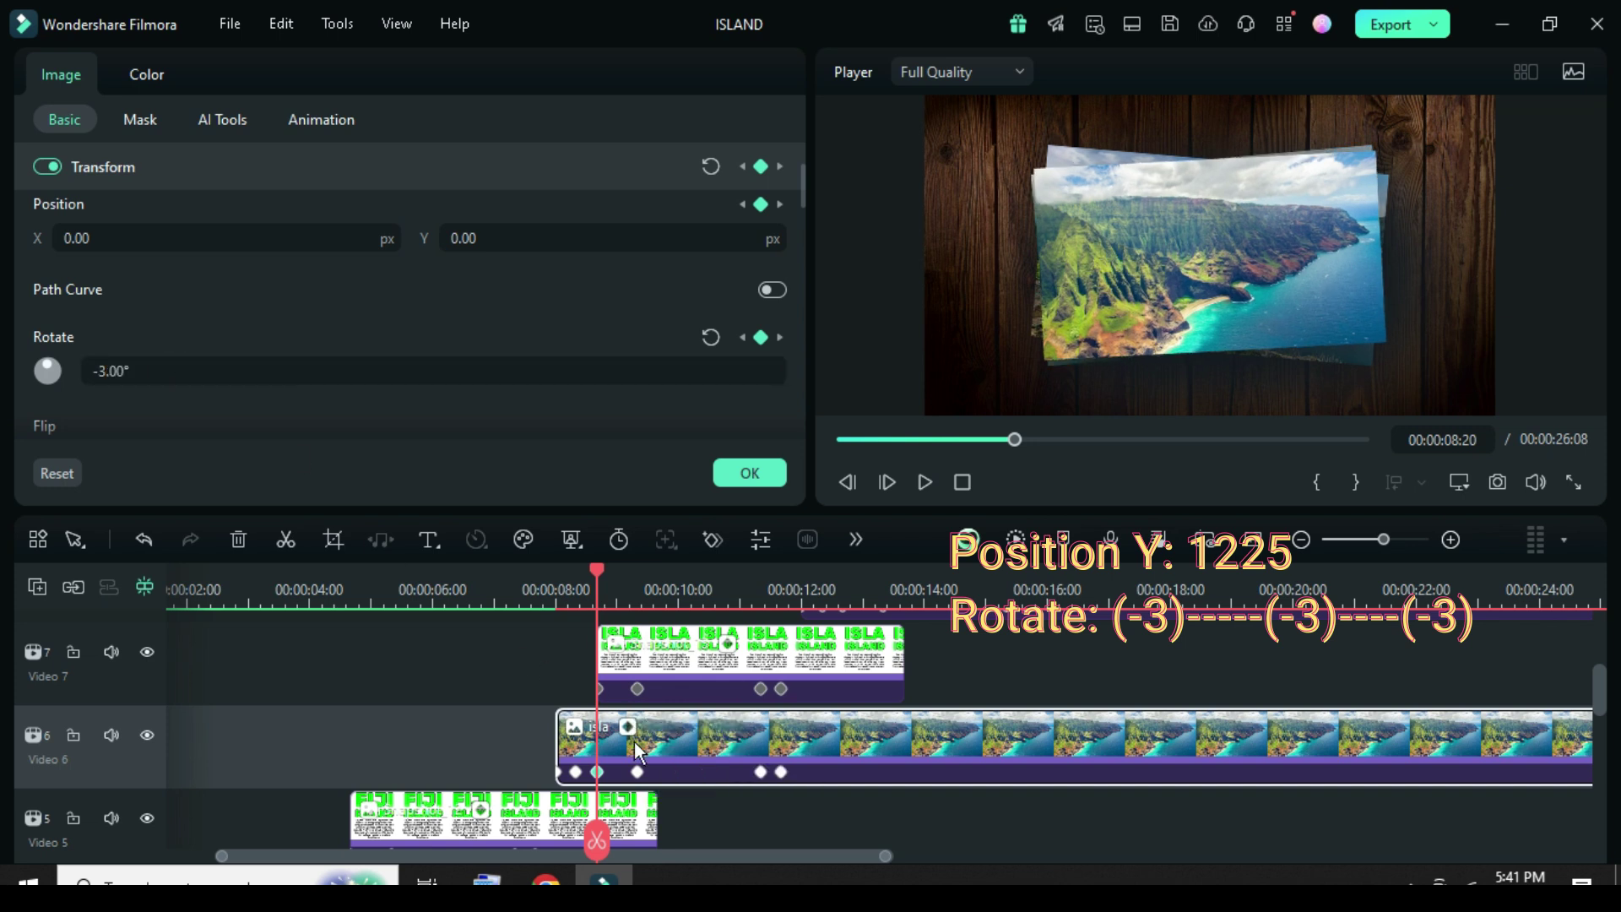
{"action": "left_click", "coordinate": [110, 371]}
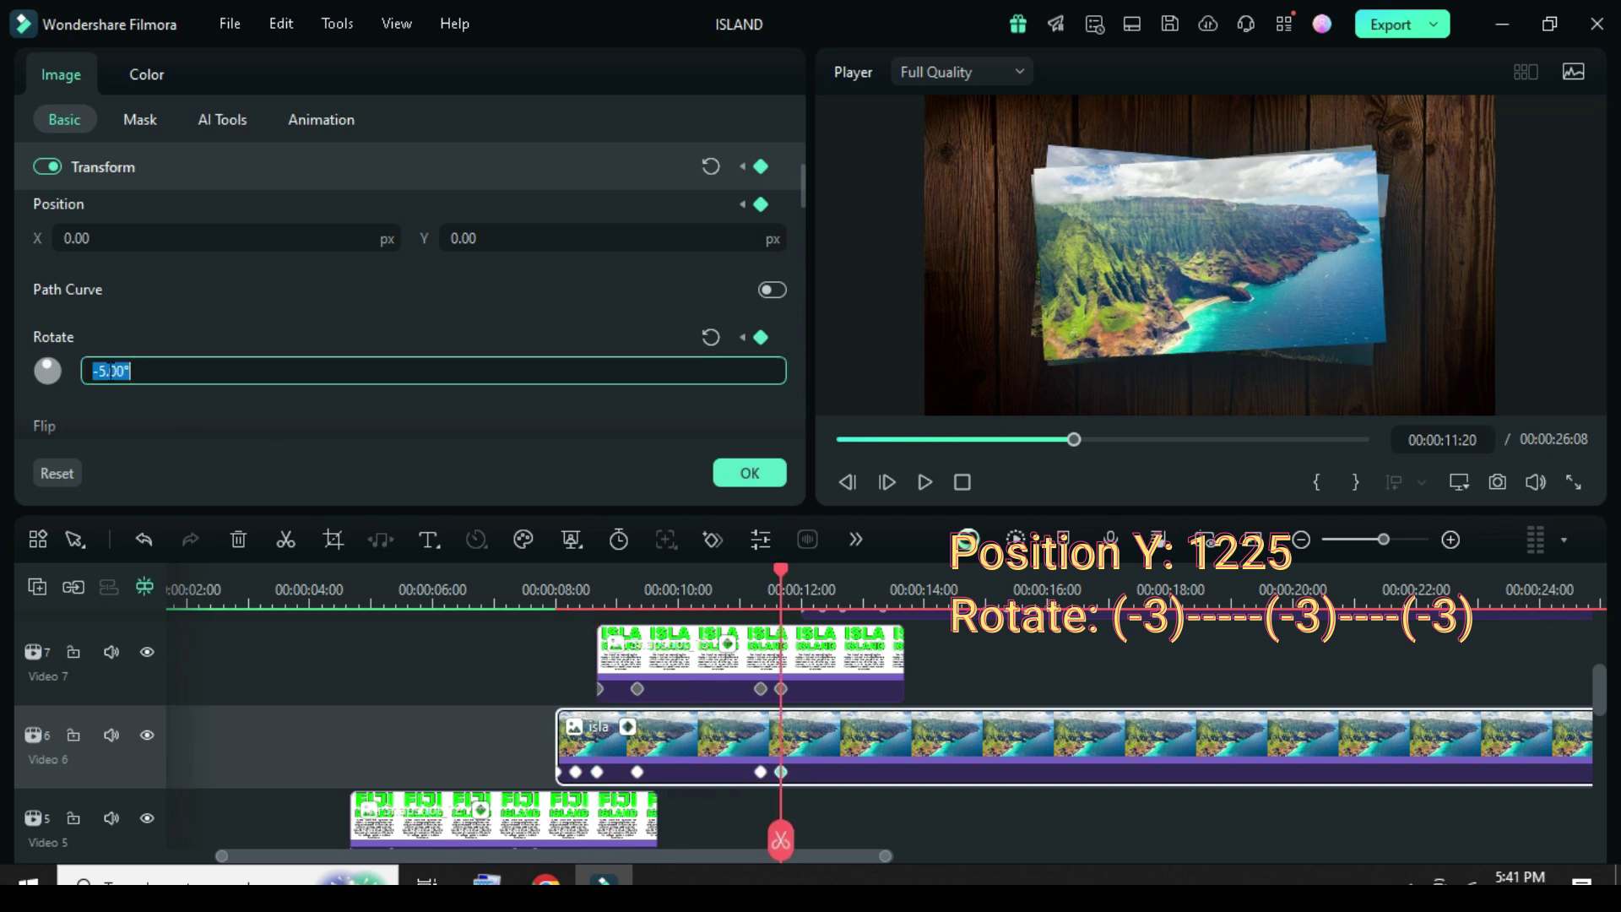
{"action": "left_click", "coordinate": [98, 371]}
{"action": "type", "text": "3"}
{"action": "key", "text": "Return"}
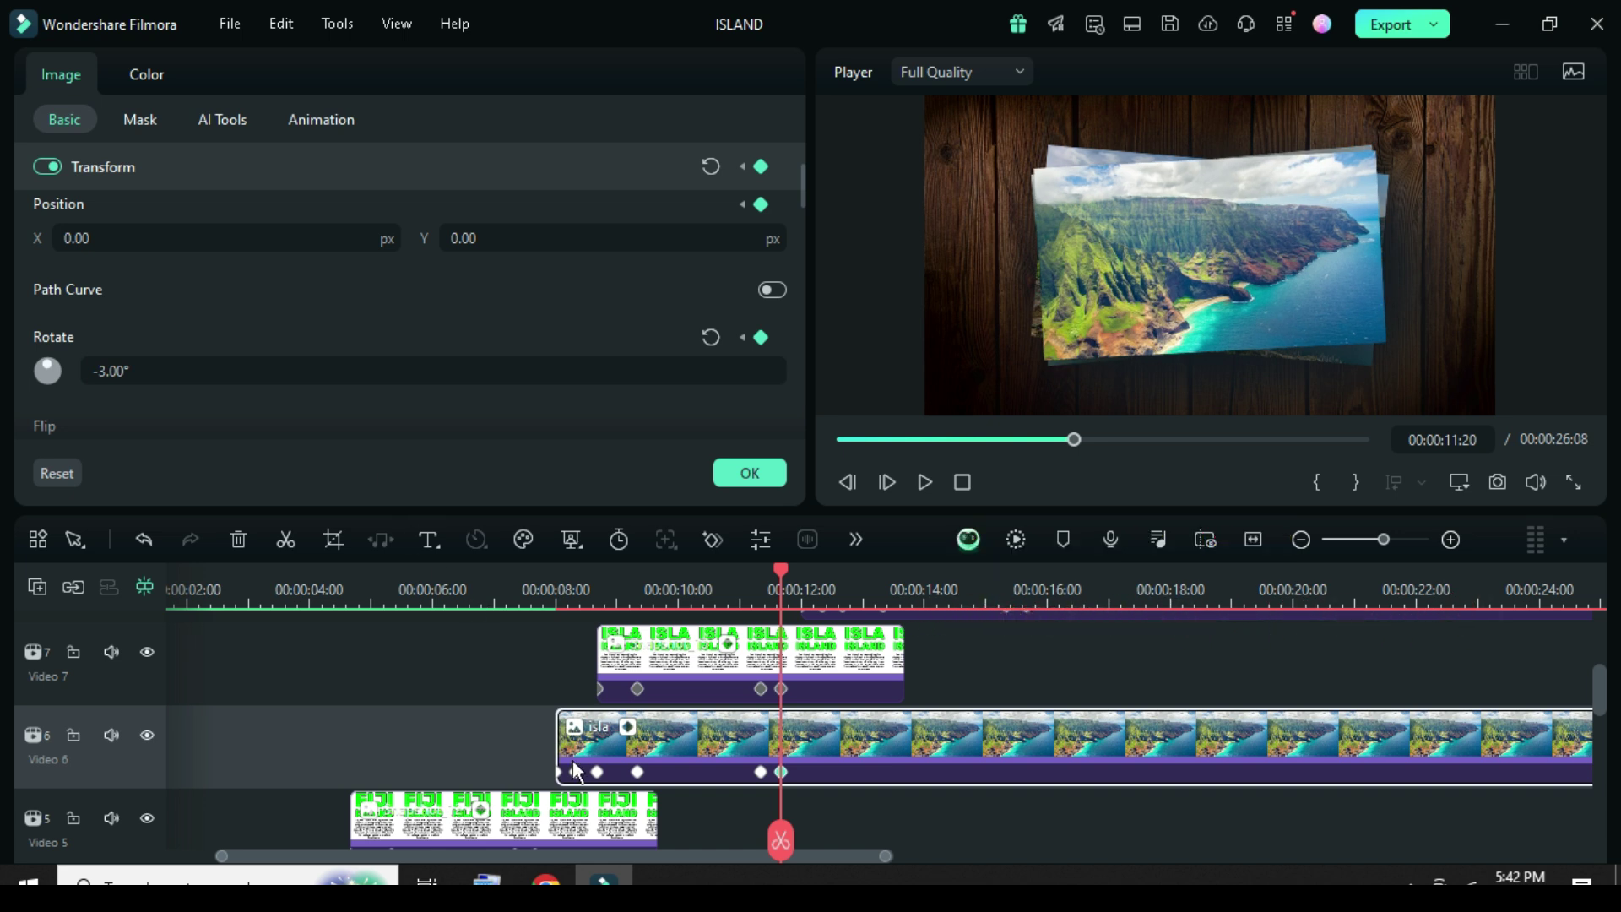
{"action": "scroll", "coordinate": [727, 741], "scroll_direction": "up", "scroll_amount": 3}
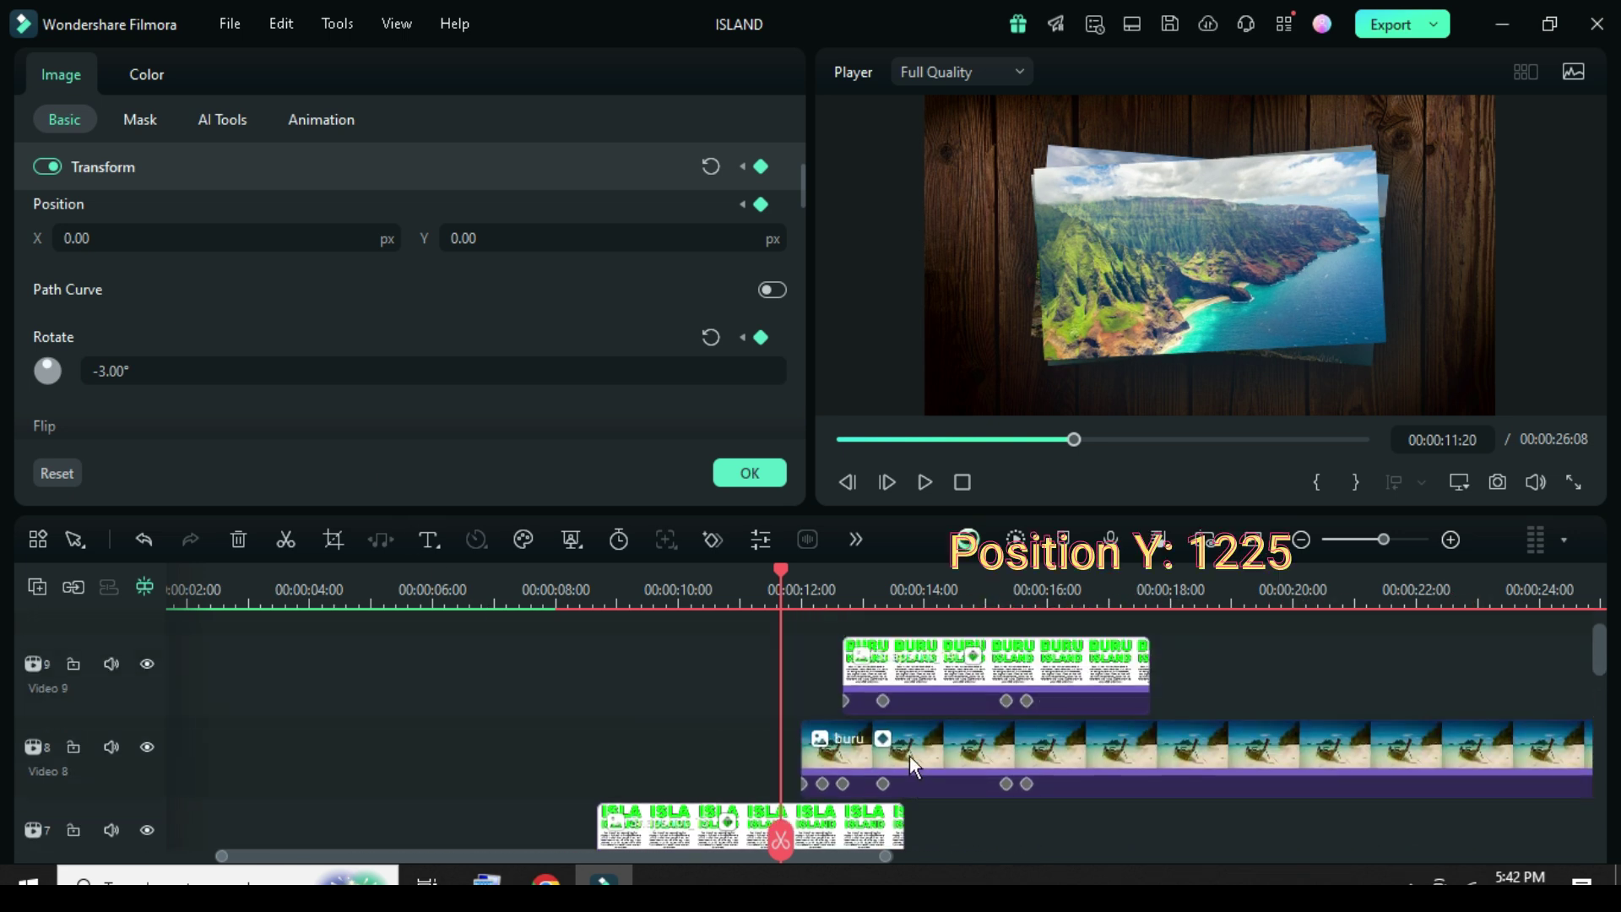
- Change the buru clip's starting Position Y to 1225
{"action": "left_click", "coordinate": [806, 785]}
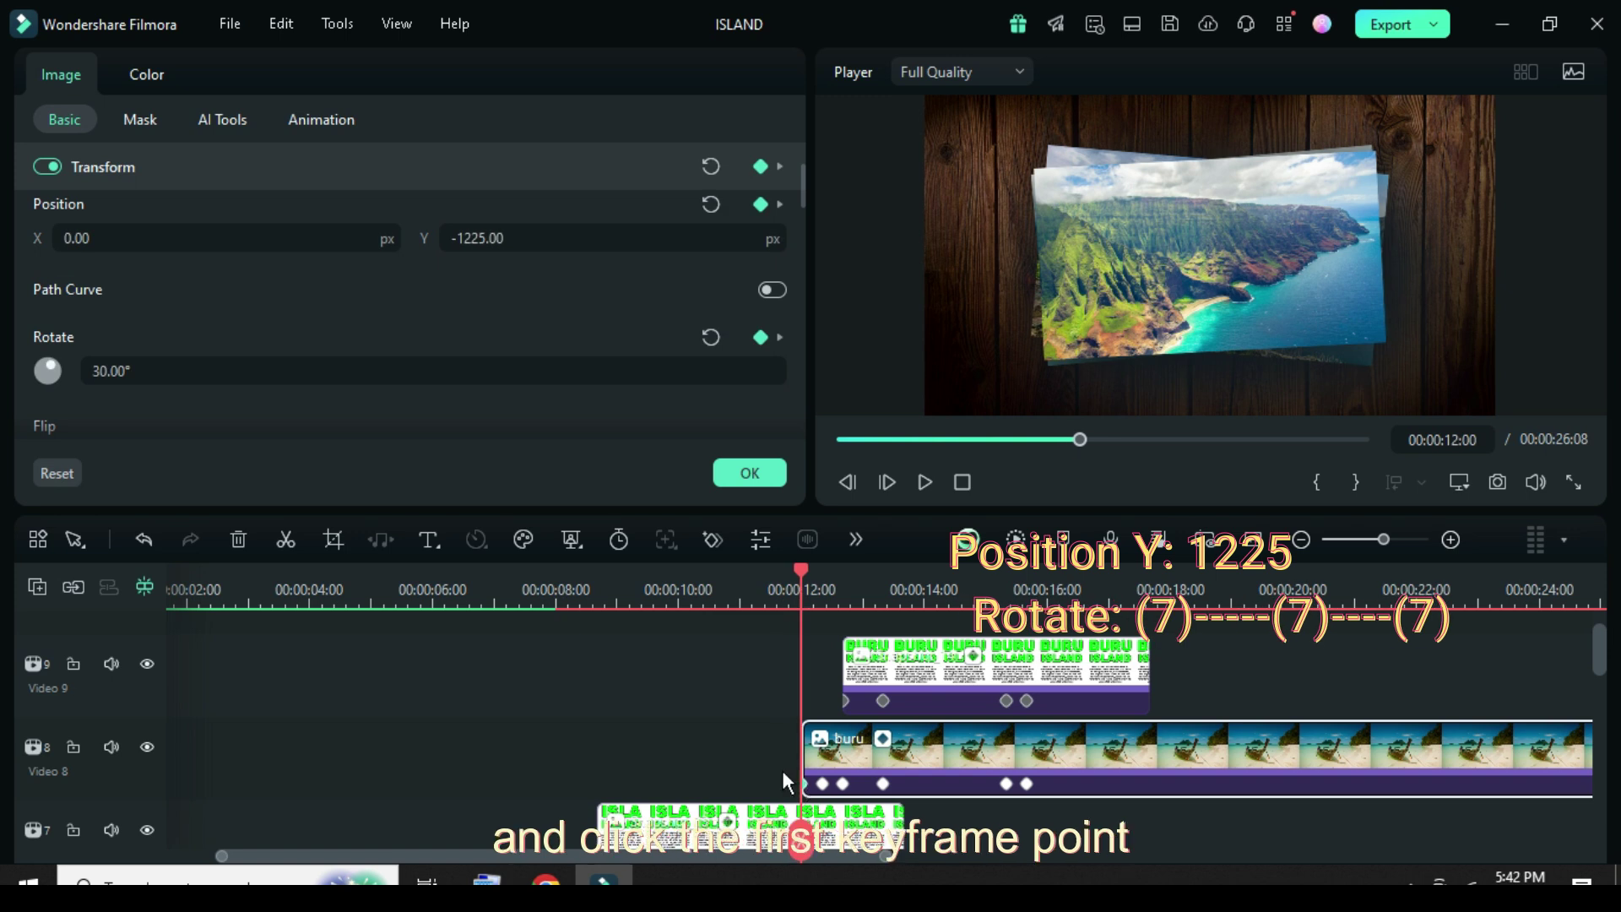
{"action": "scroll", "coordinate": [496, 322], "scroll_direction": "up", "scroll_amount": 1}
{"action": "left_click", "coordinate": [458, 310]}
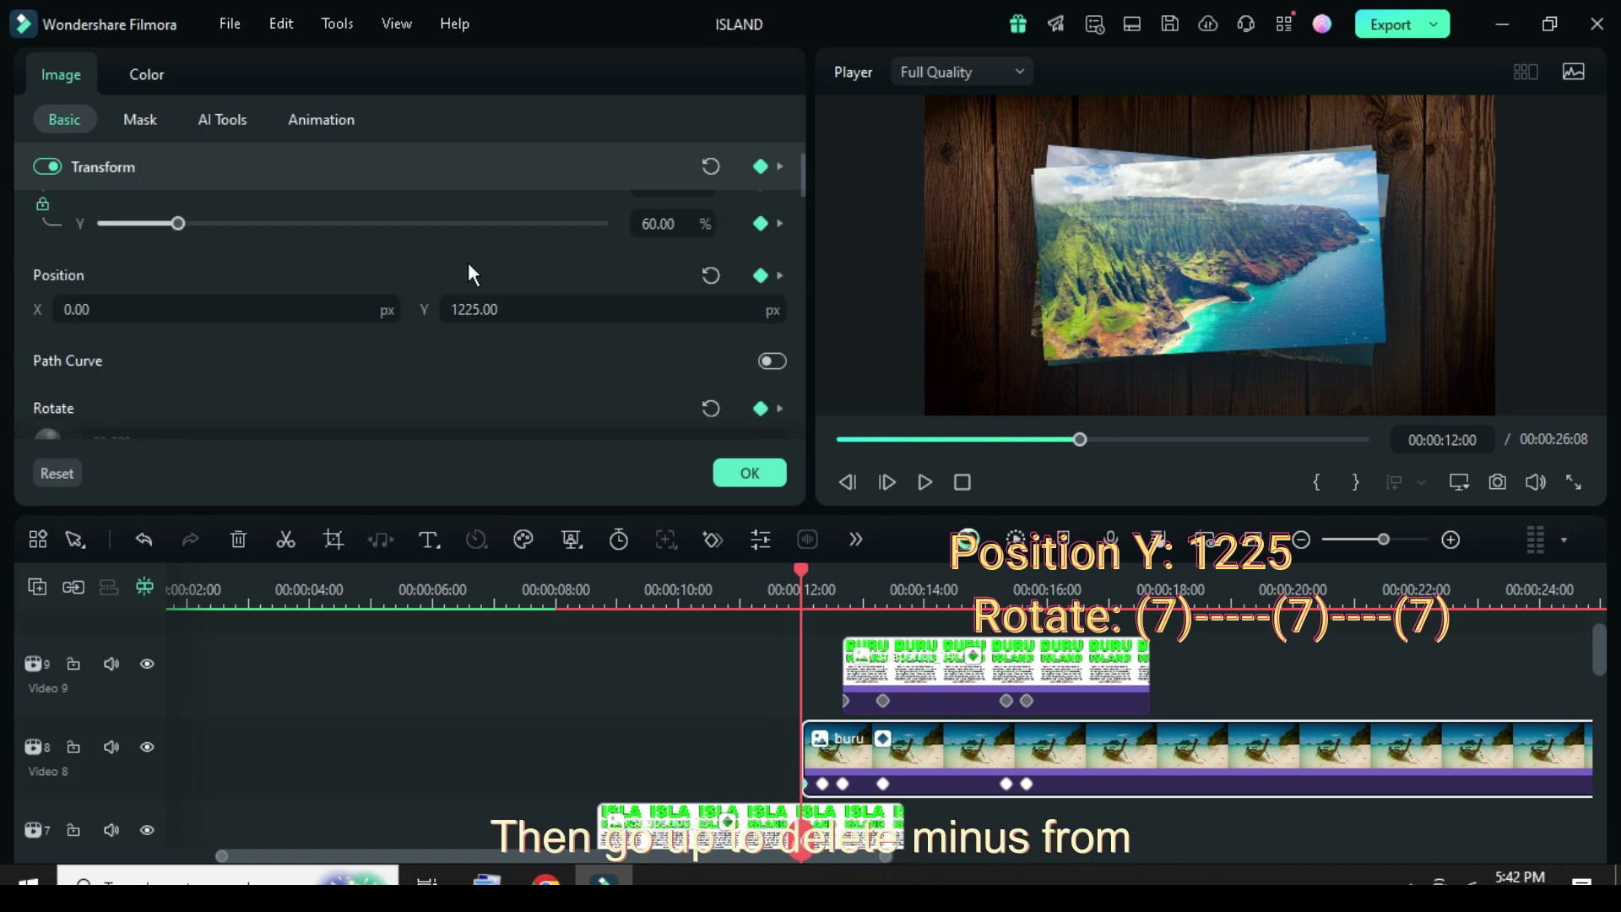
{"action": "scroll", "coordinate": [509, 361], "scroll_direction": "down", "scroll_amount": 2}
- Set the buru clip's rotation to 7° at its later keyframes, including 12:20 and 15:20
{"action": "left_click", "coordinate": [822, 784]}
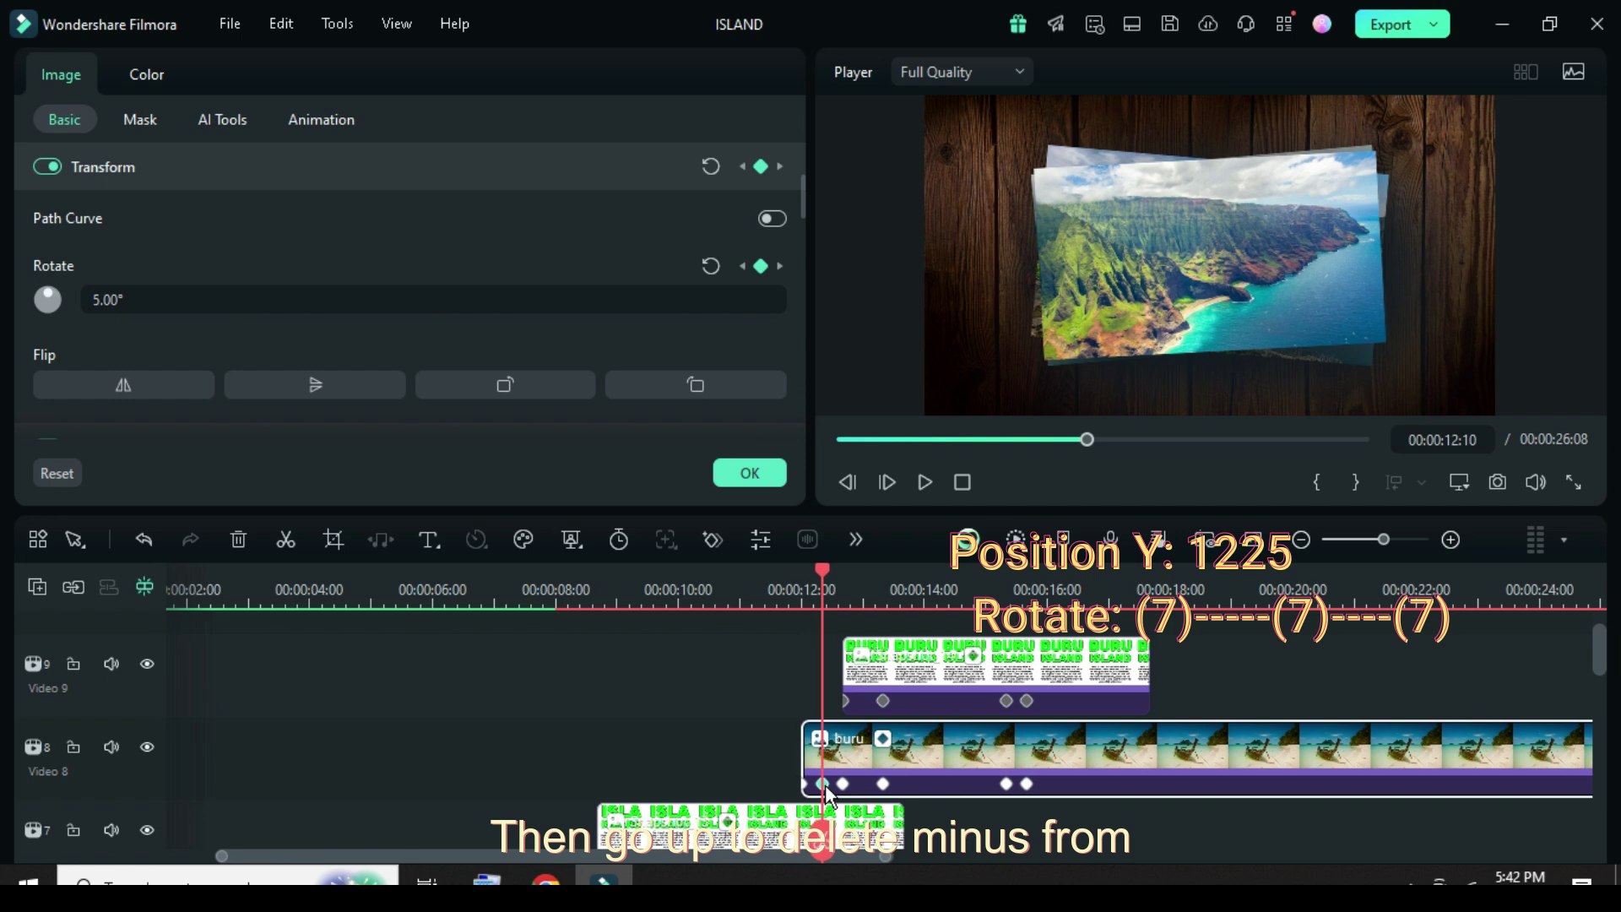
{"action": "left_click", "coordinate": [133, 301]}
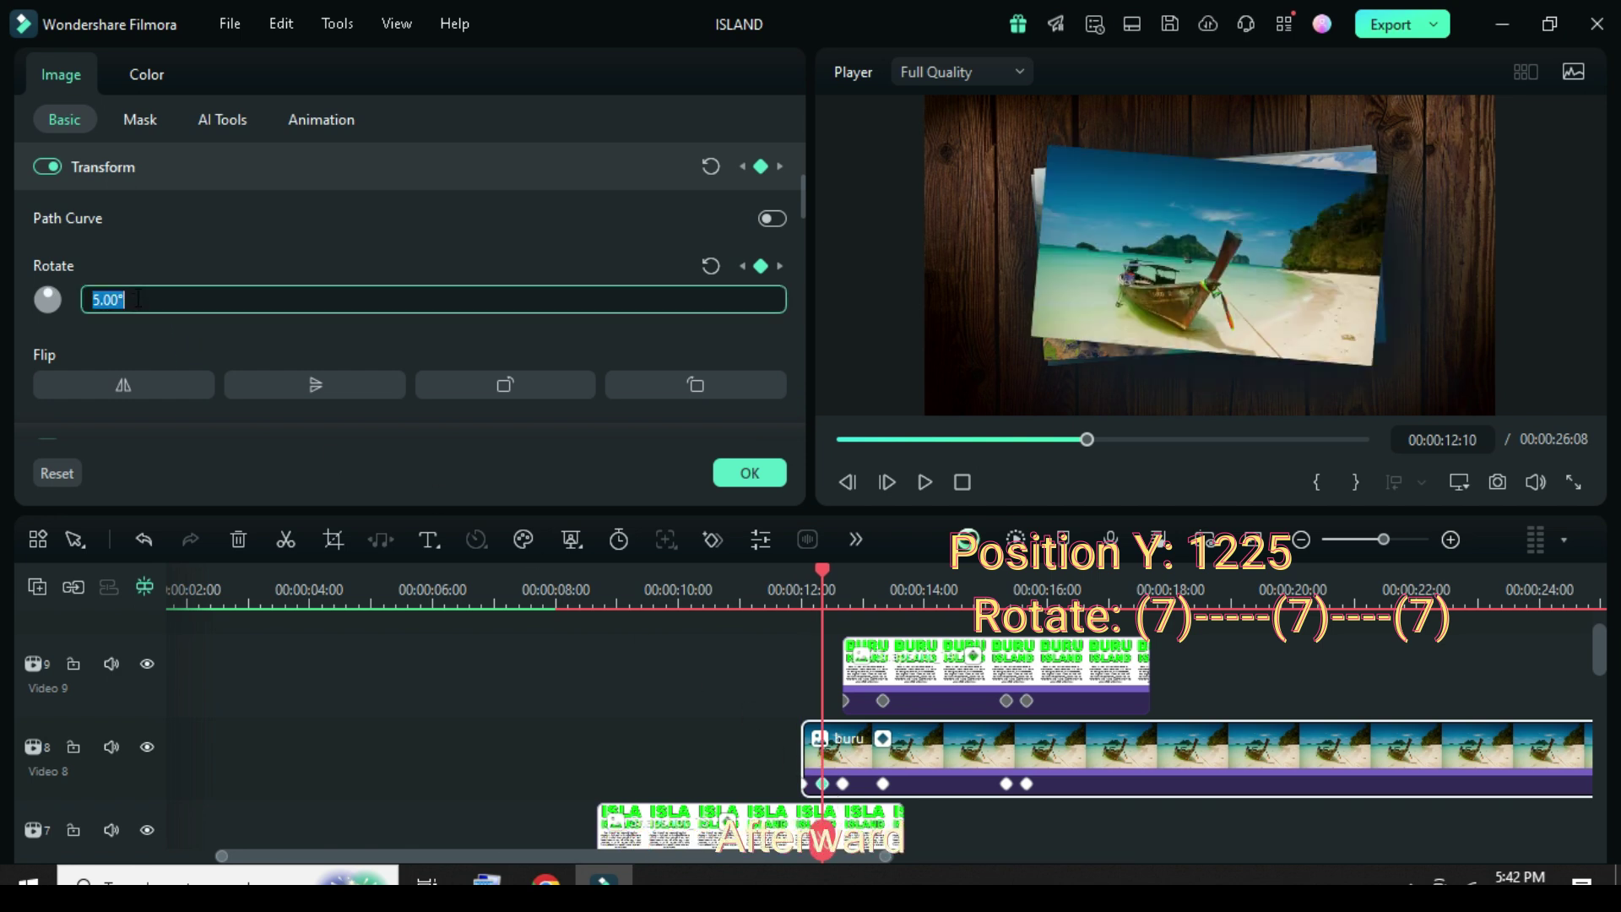
{"action": "type", "text": "7"}
{"action": "key", "text": "Return"}
{"action": "left_click", "coordinate": [842, 783]}
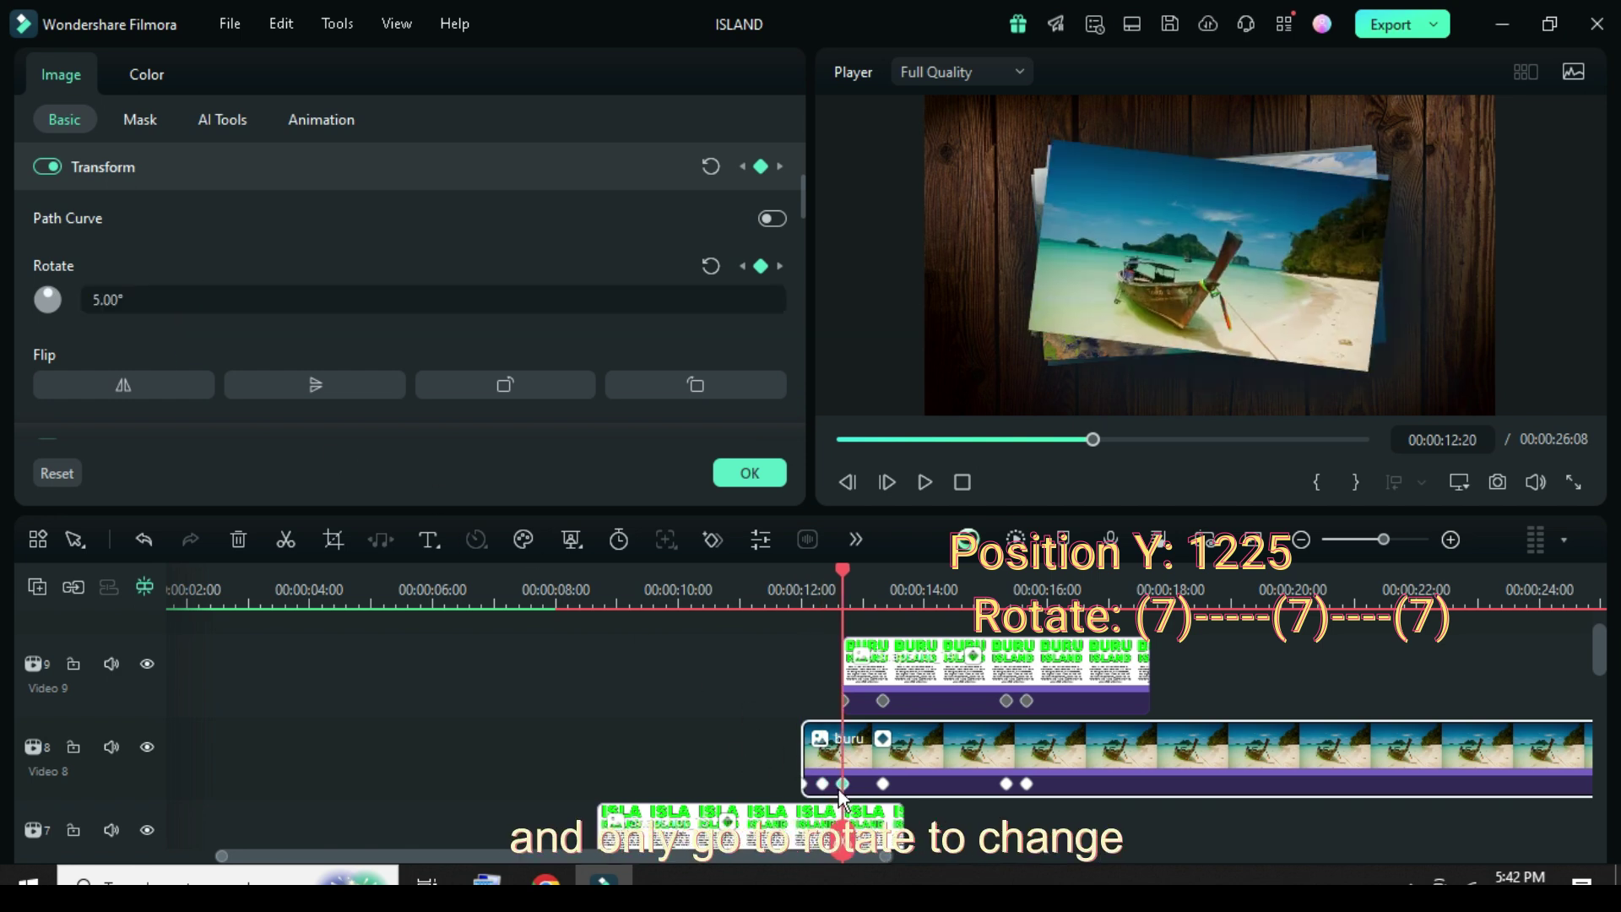
{"action": "key", "text": "Return"}
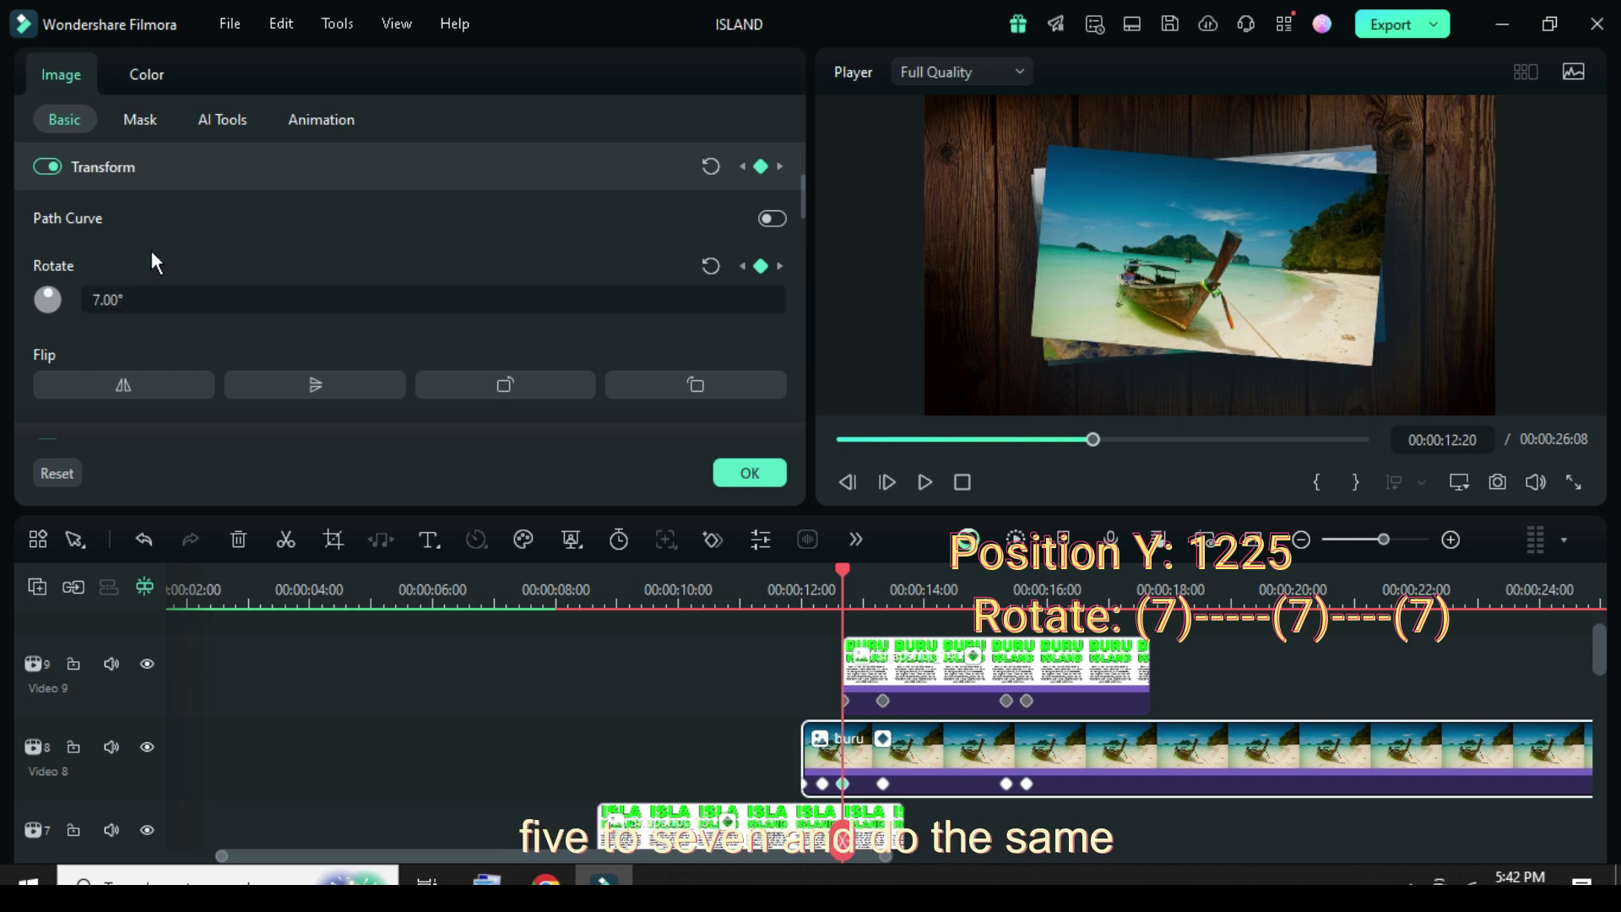
{"action": "left_click", "coordinate": [1026, 783]}
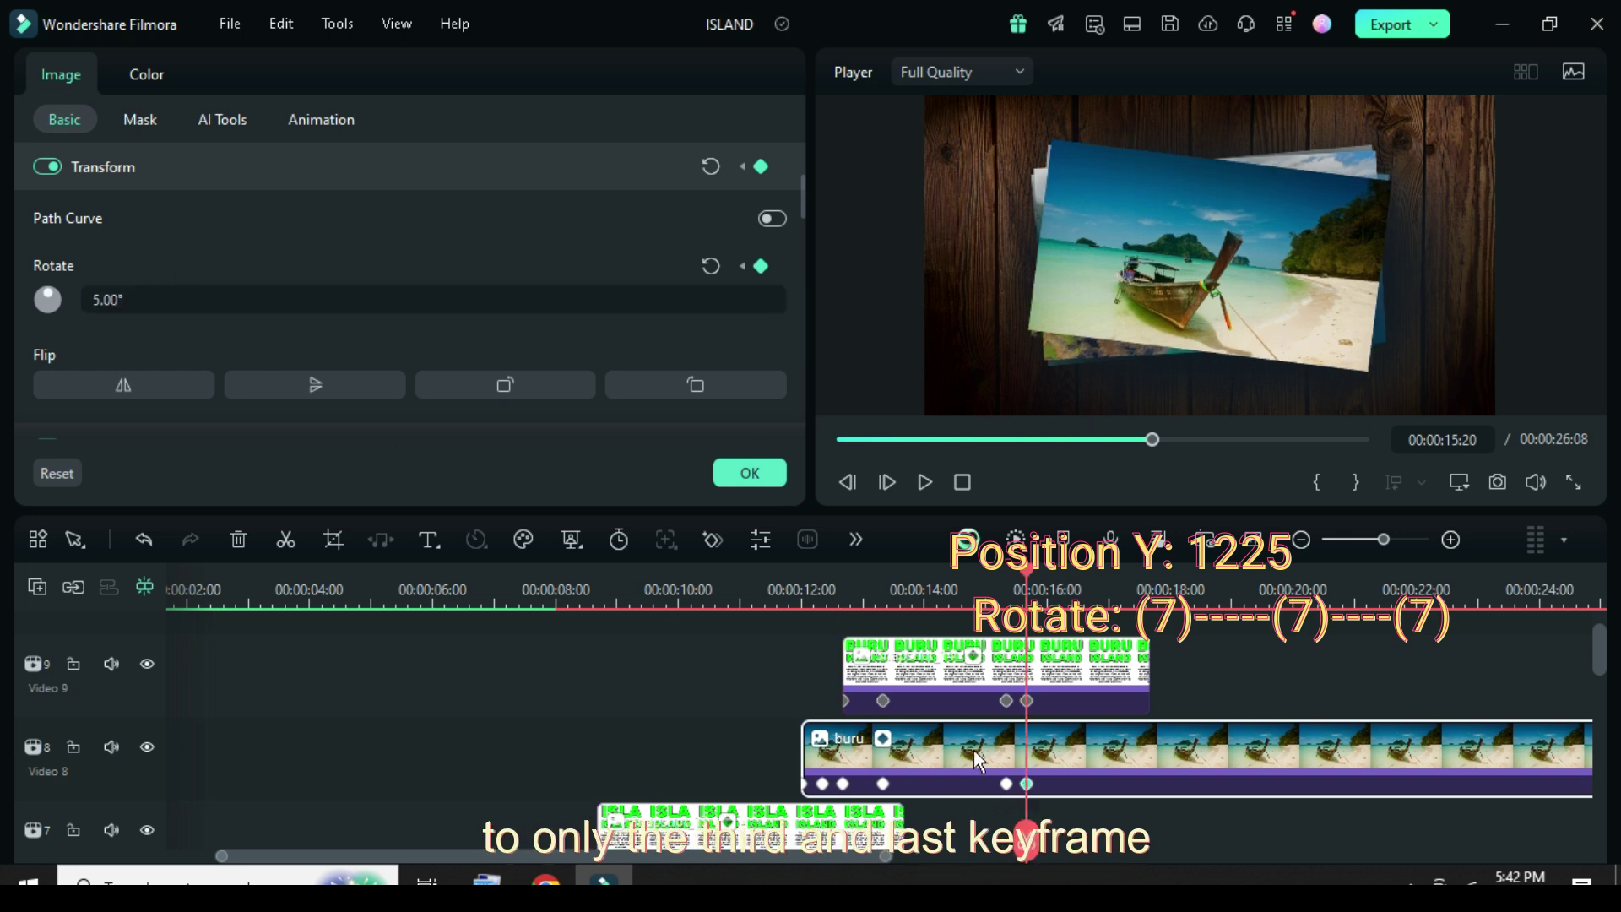
{"action": "type", "text": "7"}
{"action": "key", "text": "Return"}
{"action": "scroll", "coordinate": [1005, 721], "scroll_direction": "down", "scroll_amount": 3}
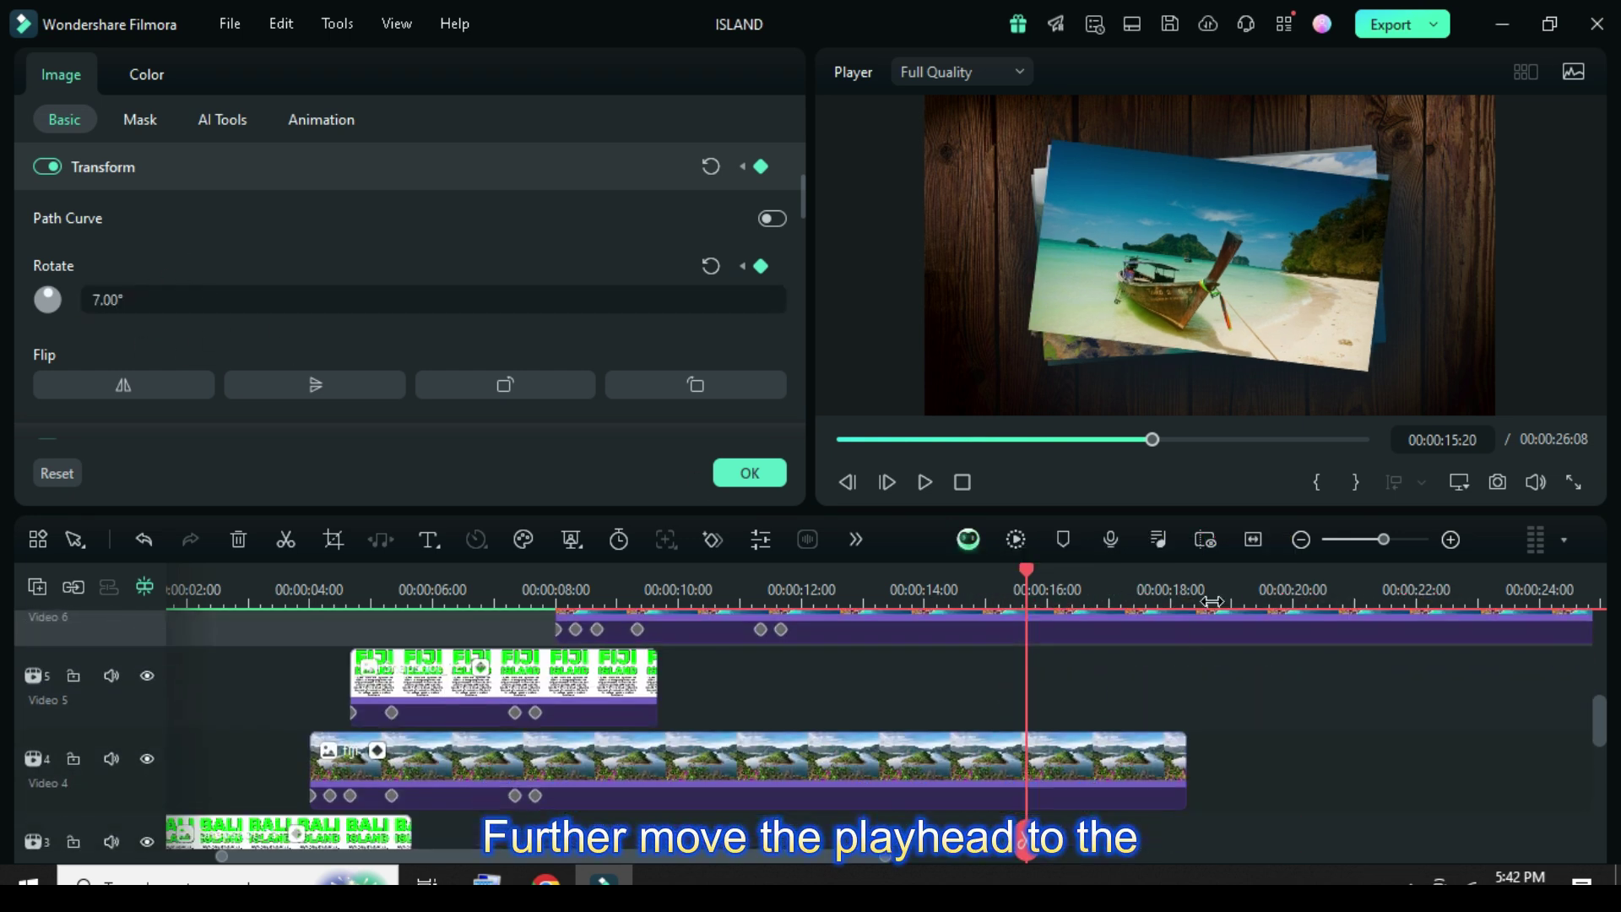
- Split the upper-track clips at 18:08 and delete the buru clip's overhang
{"action": "scroll", "coordinate": [643, 636], "scroll_direction": "down", "scroll_amount": 5}
{"action": "left_click", "coordinate": [591, 571]}
{"action": "left_click_drag", "start_coordinate": [647, 570], "coordinate": [646, 574]}
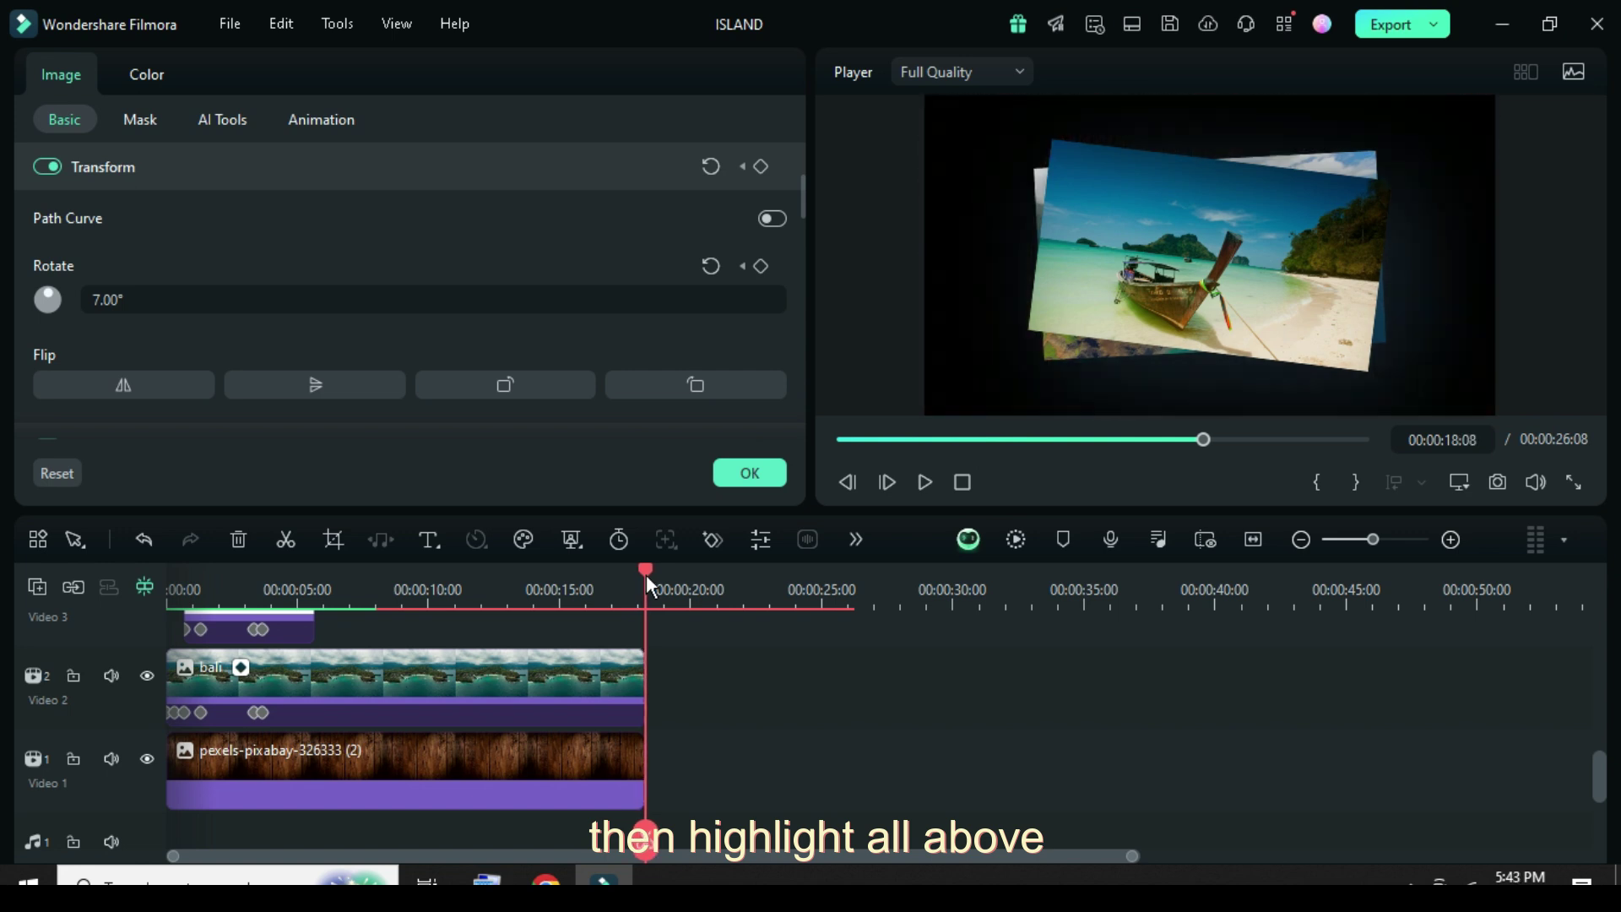
{"action": "left_click_drag", "start_coordinate": [751, 767], "coordinate": [638, 615]}
{"action": "scroll", "coordinate": [638, 633], "scroll_direction": "down", "scroll_amount": 3}
{"action": "left_click", "coordinate": [285, 539]}
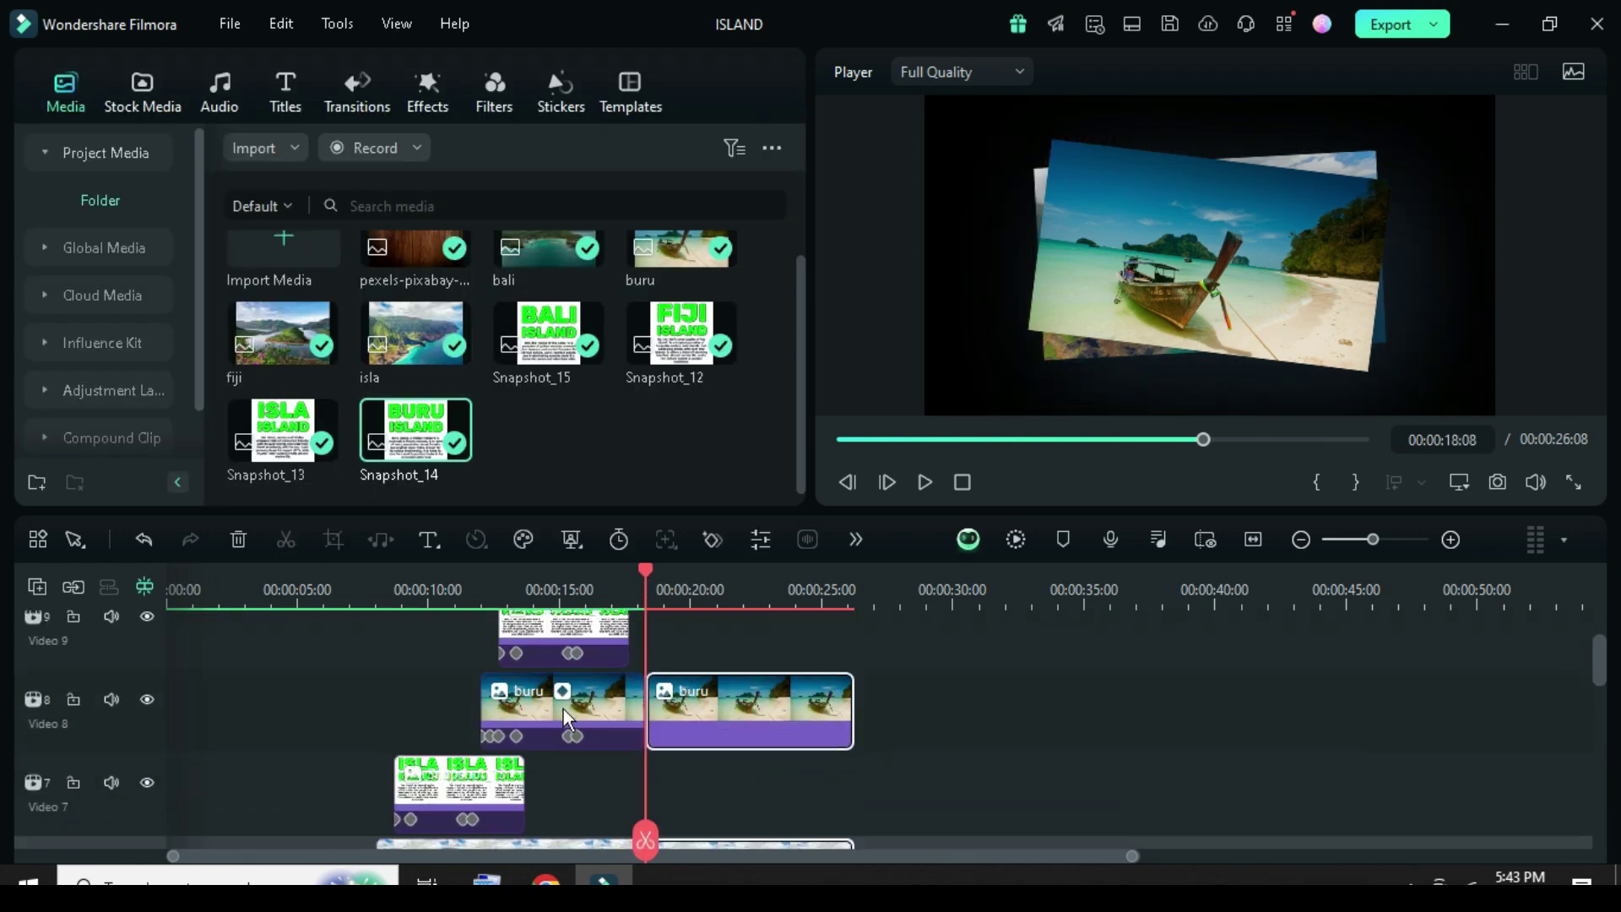
{"action": "left_click", "coordinate": [238, 539]}
{"action": "scroll", "coordinate": [702, 731], "scroll_direction": "down", "scroll_amount": 3}
{"action": "key", "text": "shift+z"}
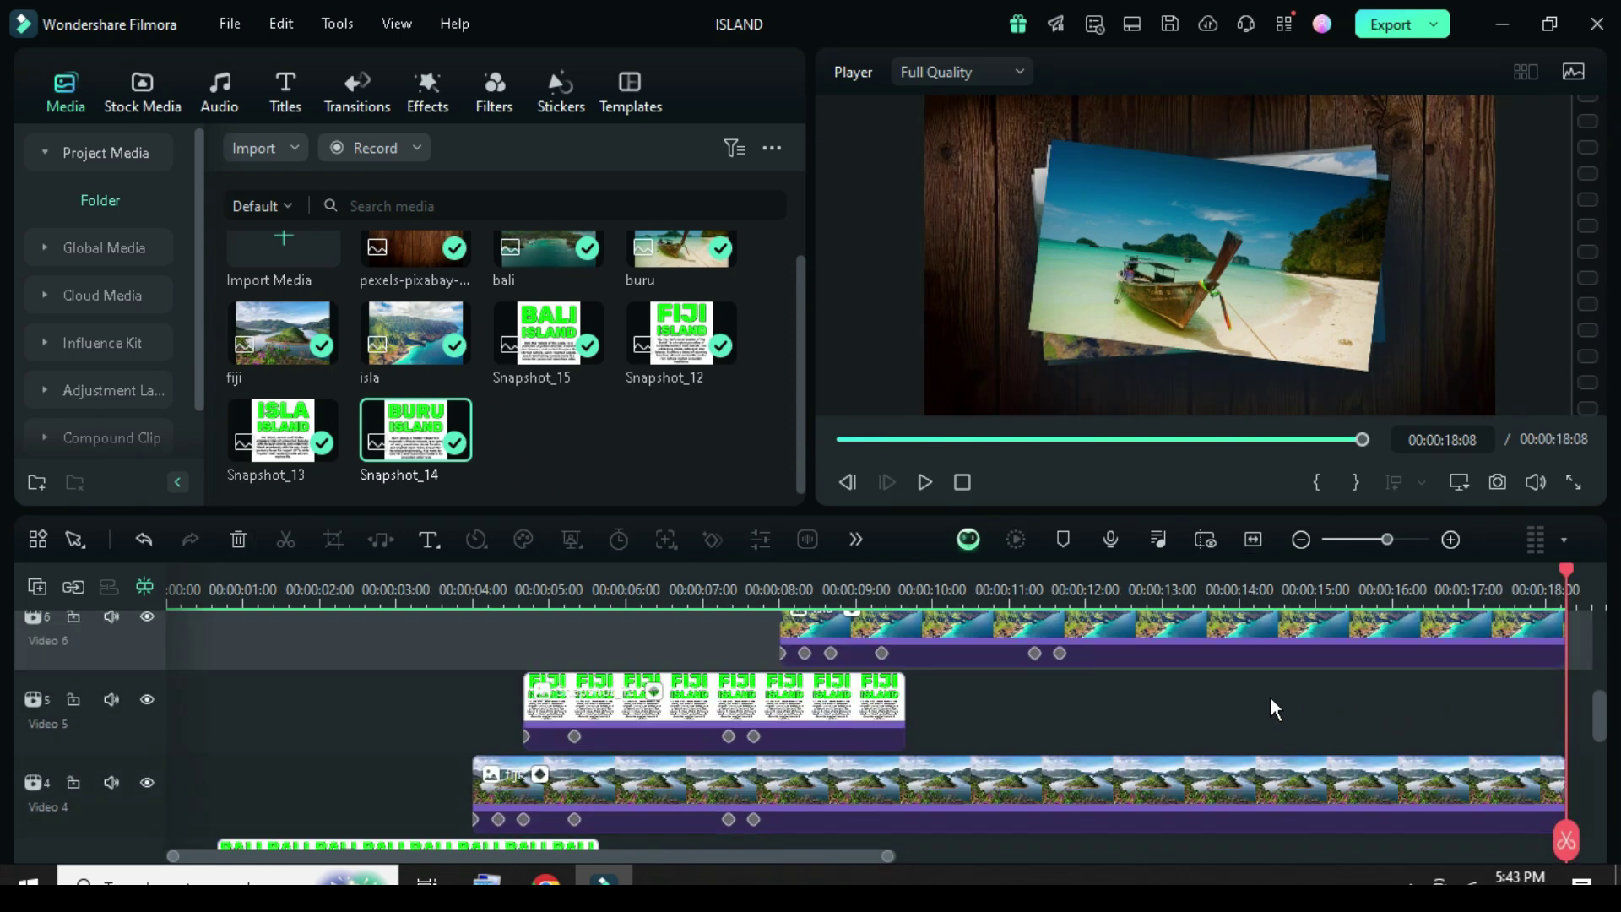
{"action": "scroll", "coordinate": [1013, 743], "scroll_direction": "down", "scroll_amount": 3}
{"action": "scroll", "coordinate": [810, 852], "scroll_direction": "down", "scroll_amount": 2}
- Play the slideshow back from the beginning
{"action": "left_click", "coordinate": [843, 439]}
{"action": "scroll", "coordinate": [808, 658], "scroll_direction": "down", "scroll_amount": 2}
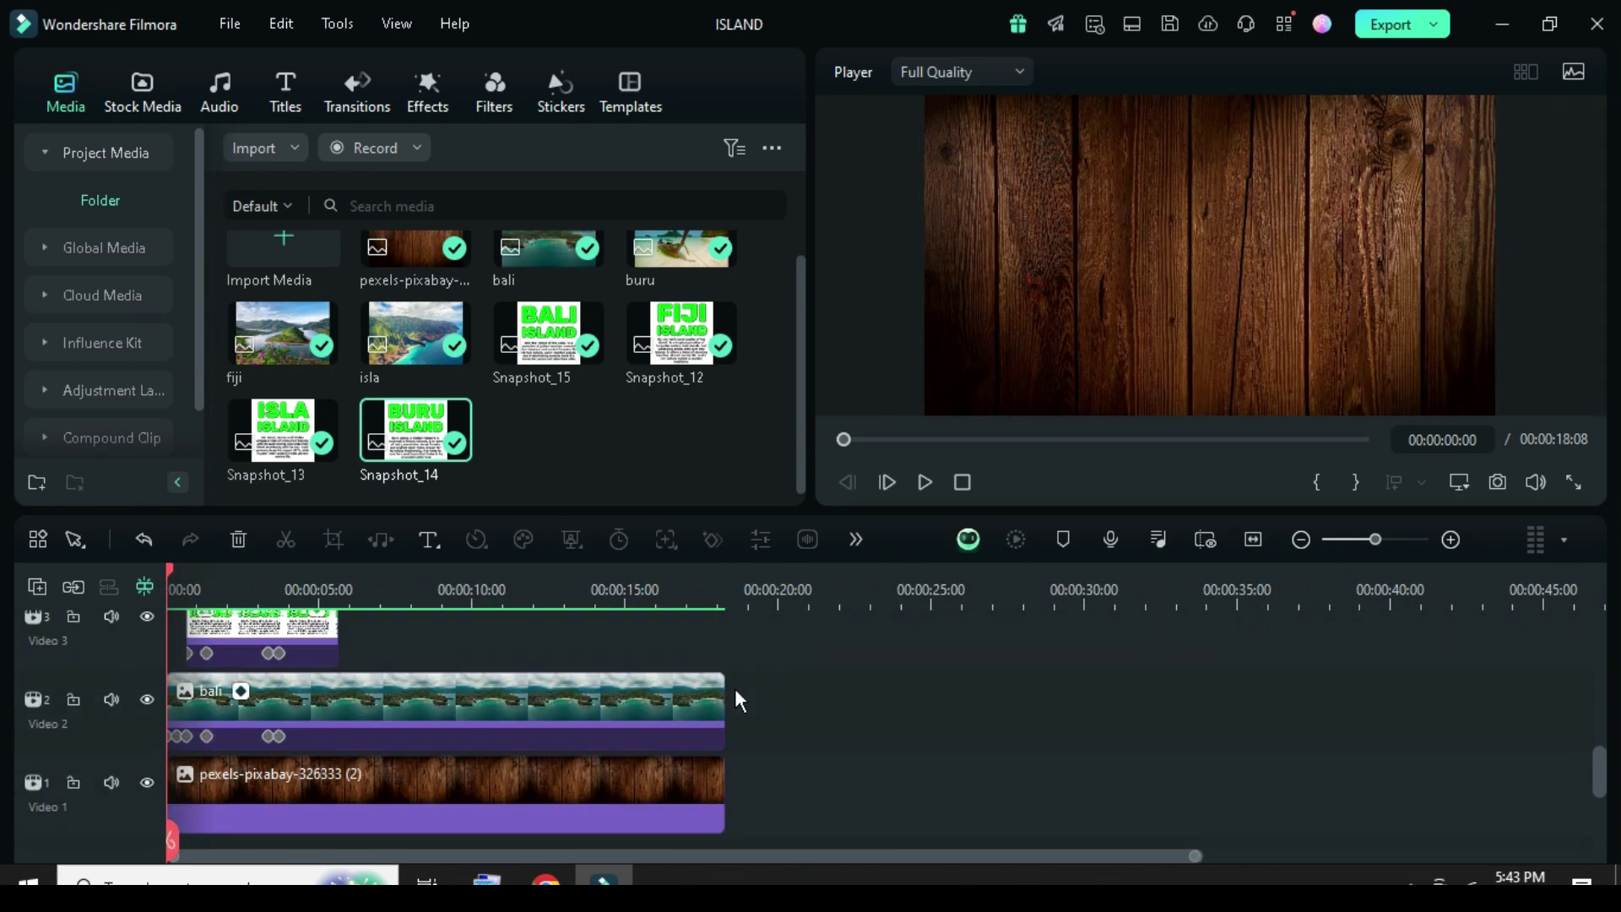
{"action": "scroll", "coordinate": [734, 700], "scroll_direction": "up", "scroll_amount": 5}
{"action": "left_click", "coordinate": [925, 481]}
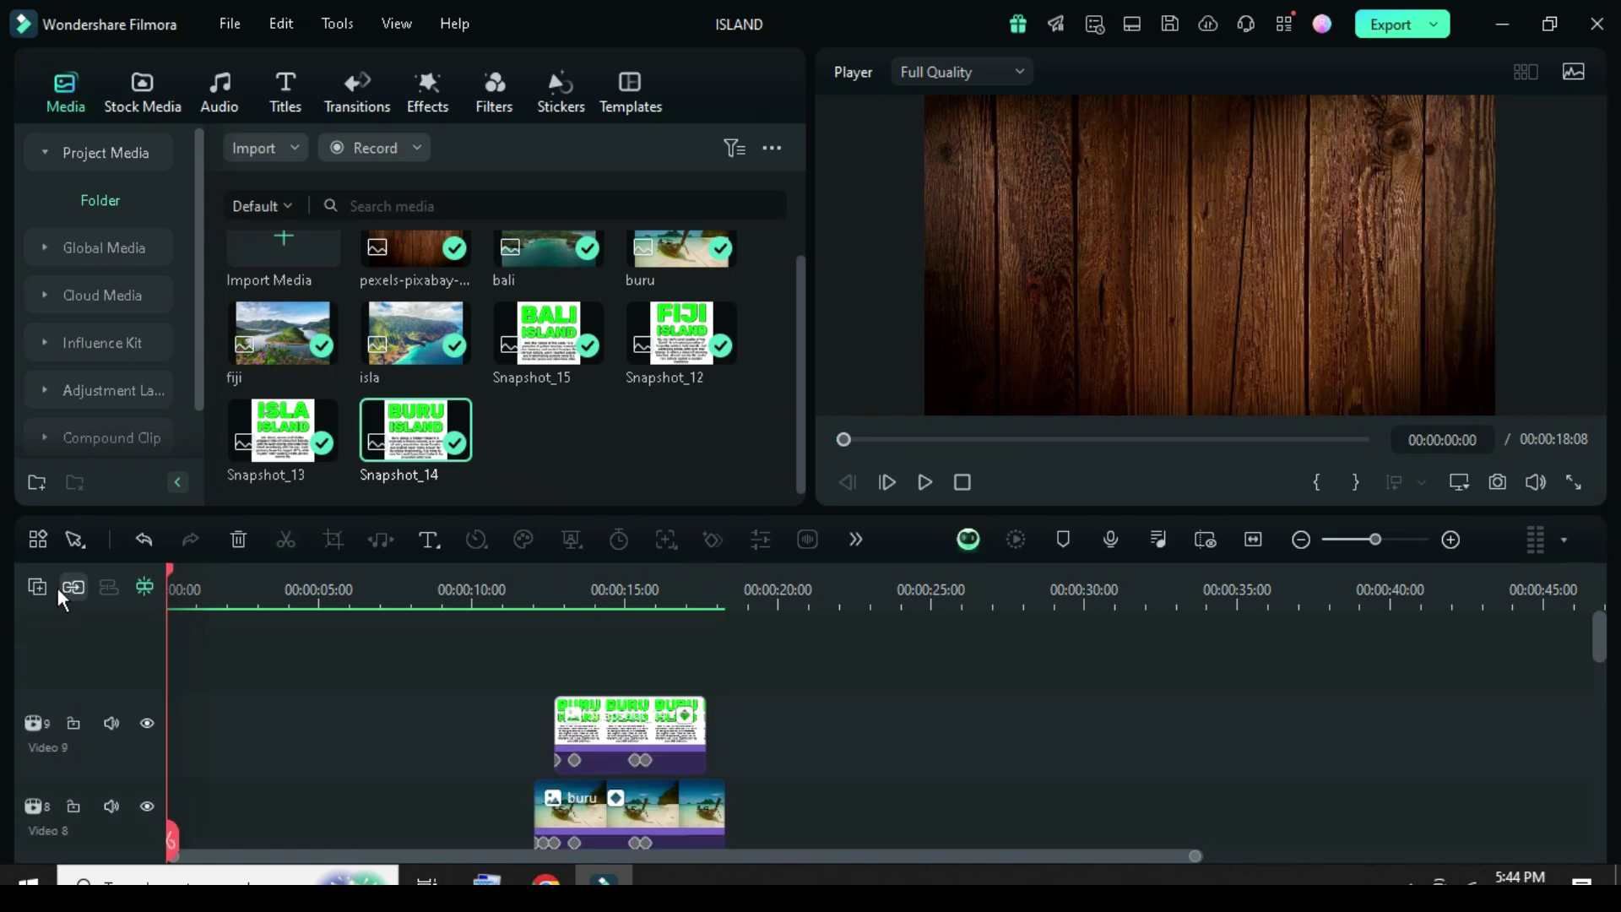
- Add a Video 10 track and stretch the Apfel effect on it to about 18 seconds
{"action": "left_click", "coordinate": [39, 587]}
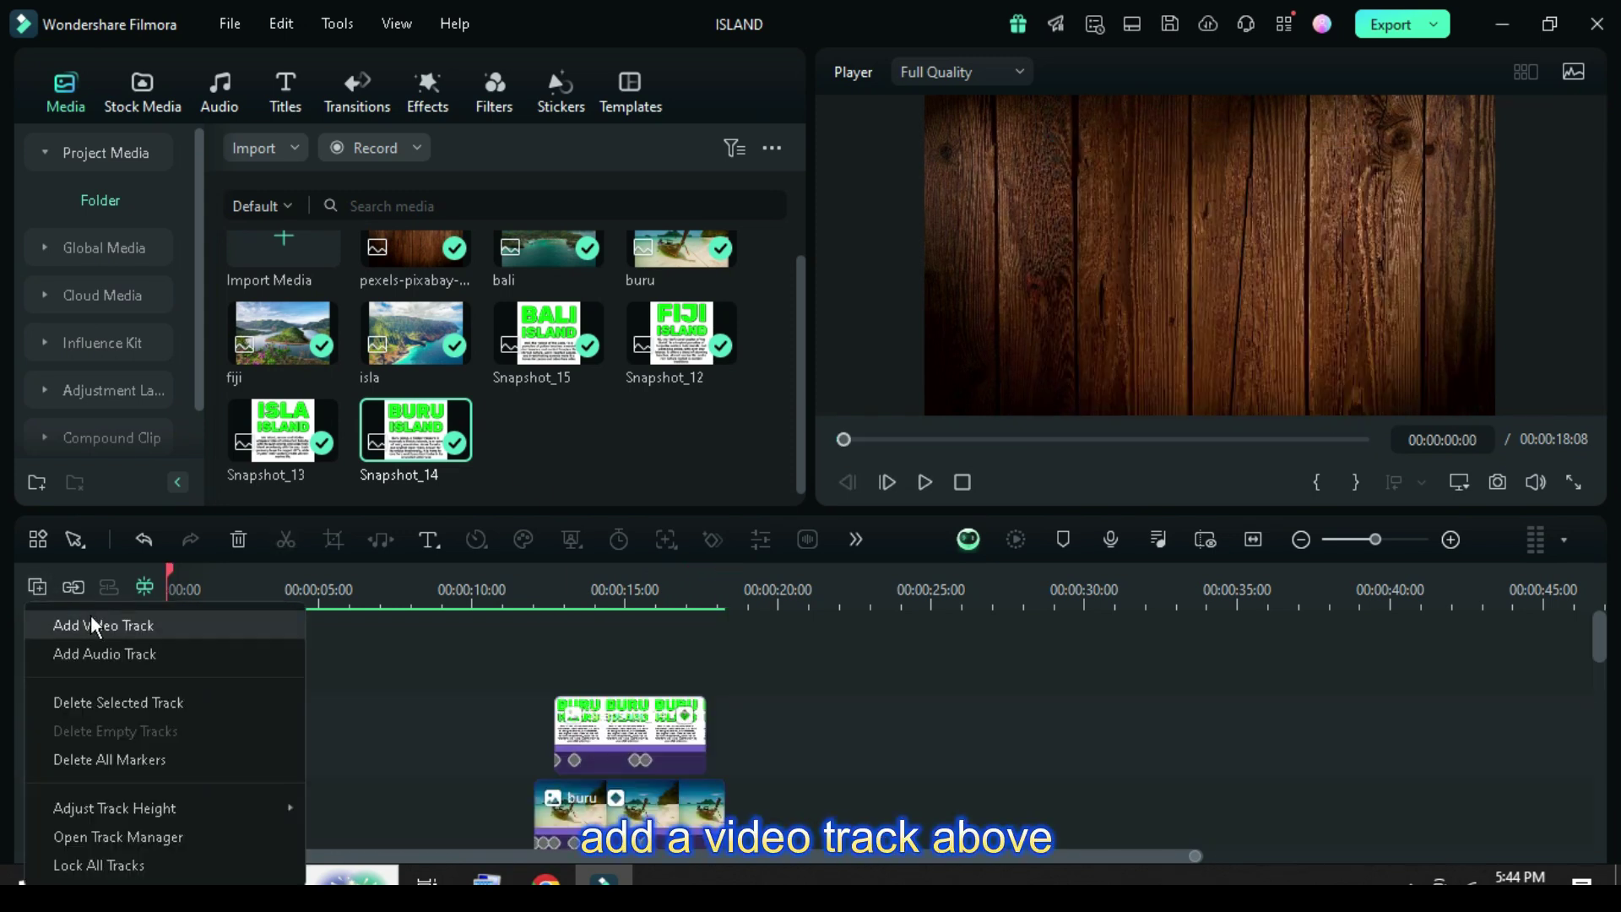
{"action": "left_click", "coordinate": [93, 623]}
{"action": "left_click", "coordinate": [431, 97]}
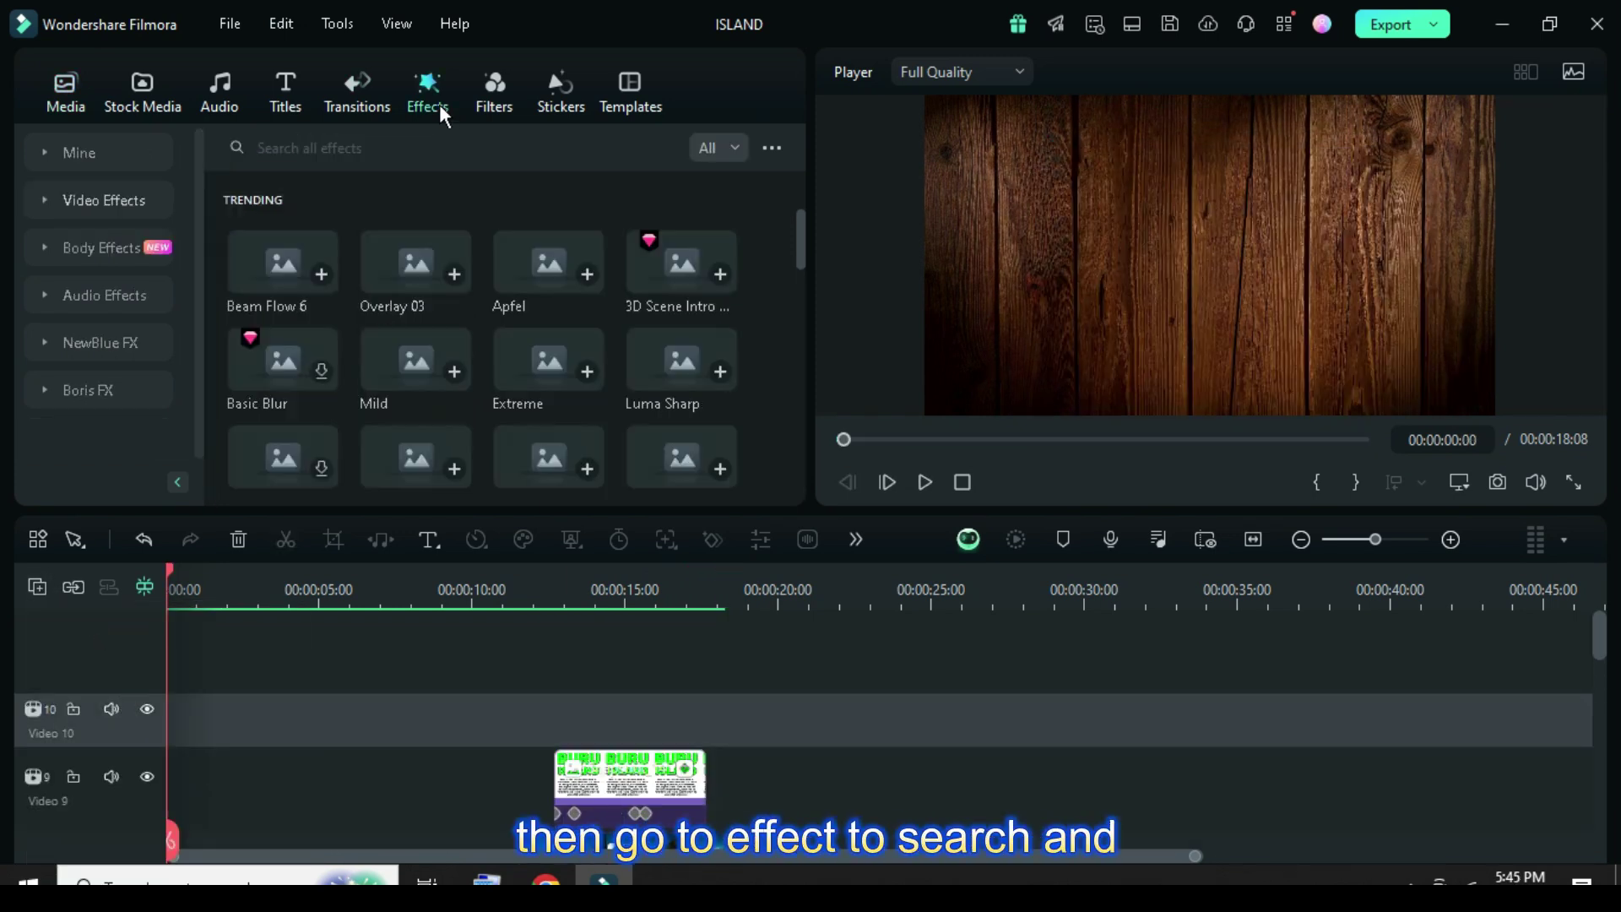
{"action": "left_click_drag", "start_coordinate": [525, 272], "coordinate": [191, 724]}
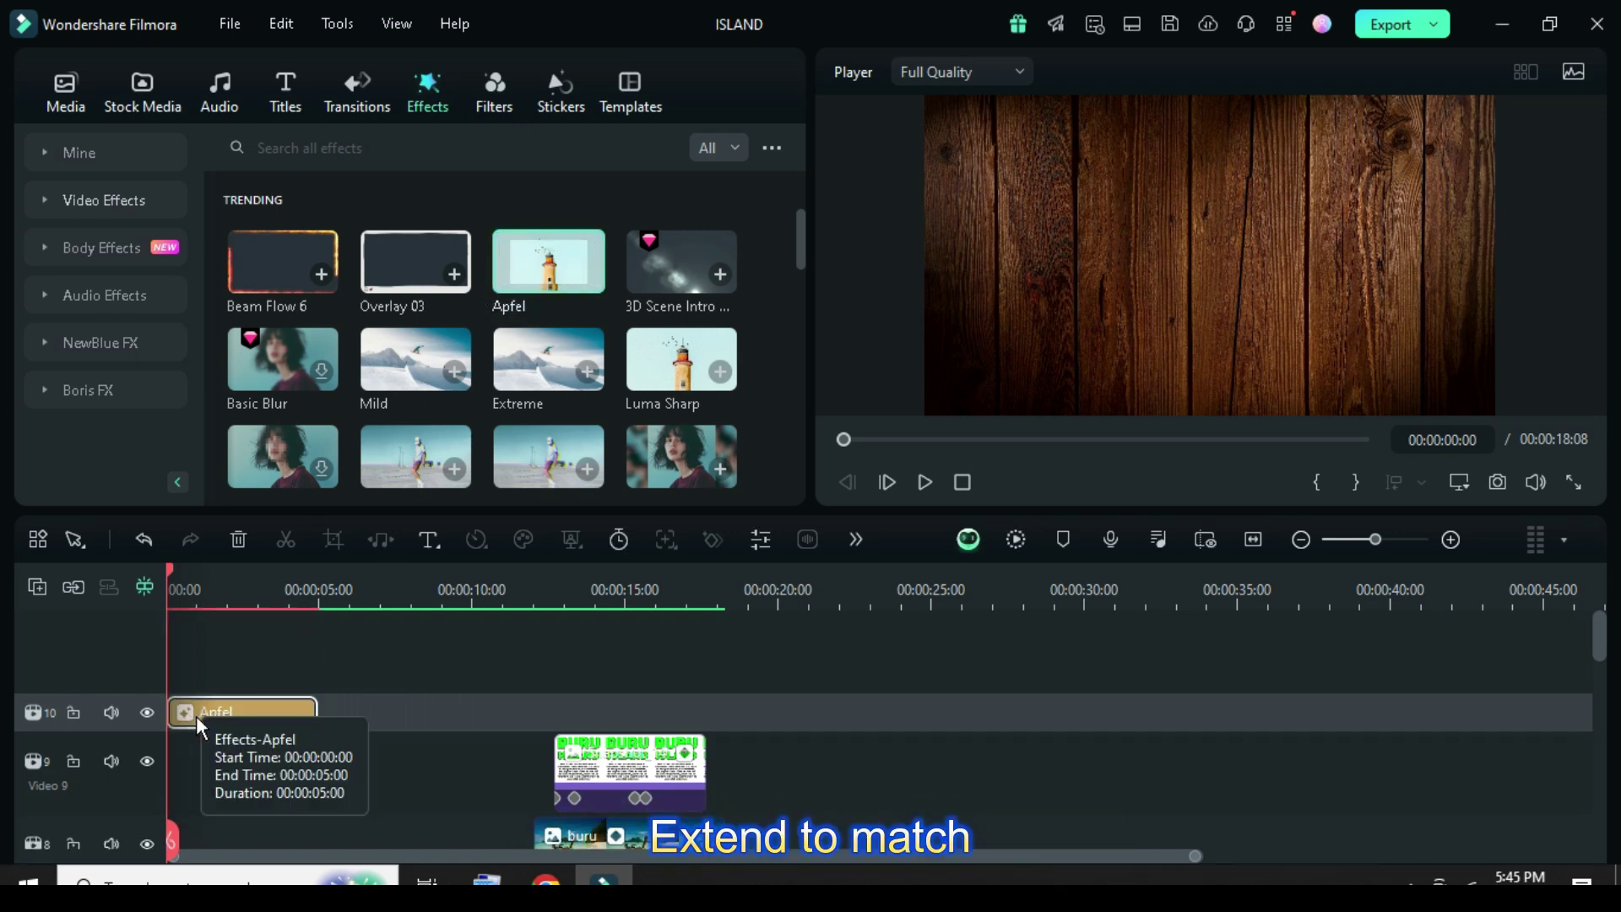
{"action": "left_click_drag", "start_coordinate": [318, 714], "coordinate": [723, 717]}
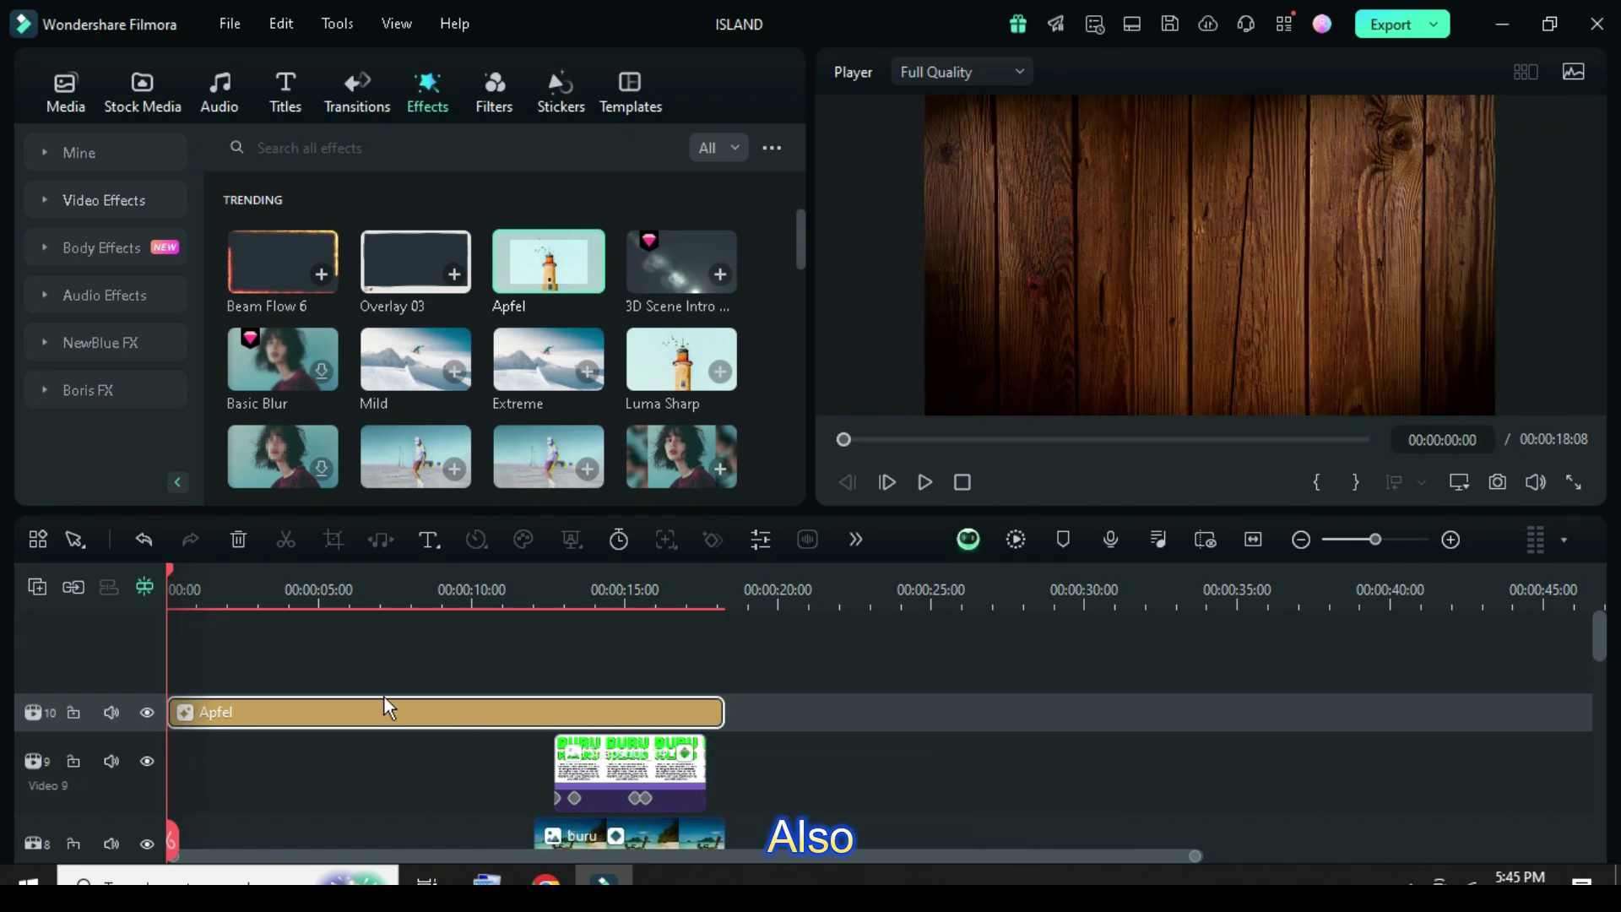